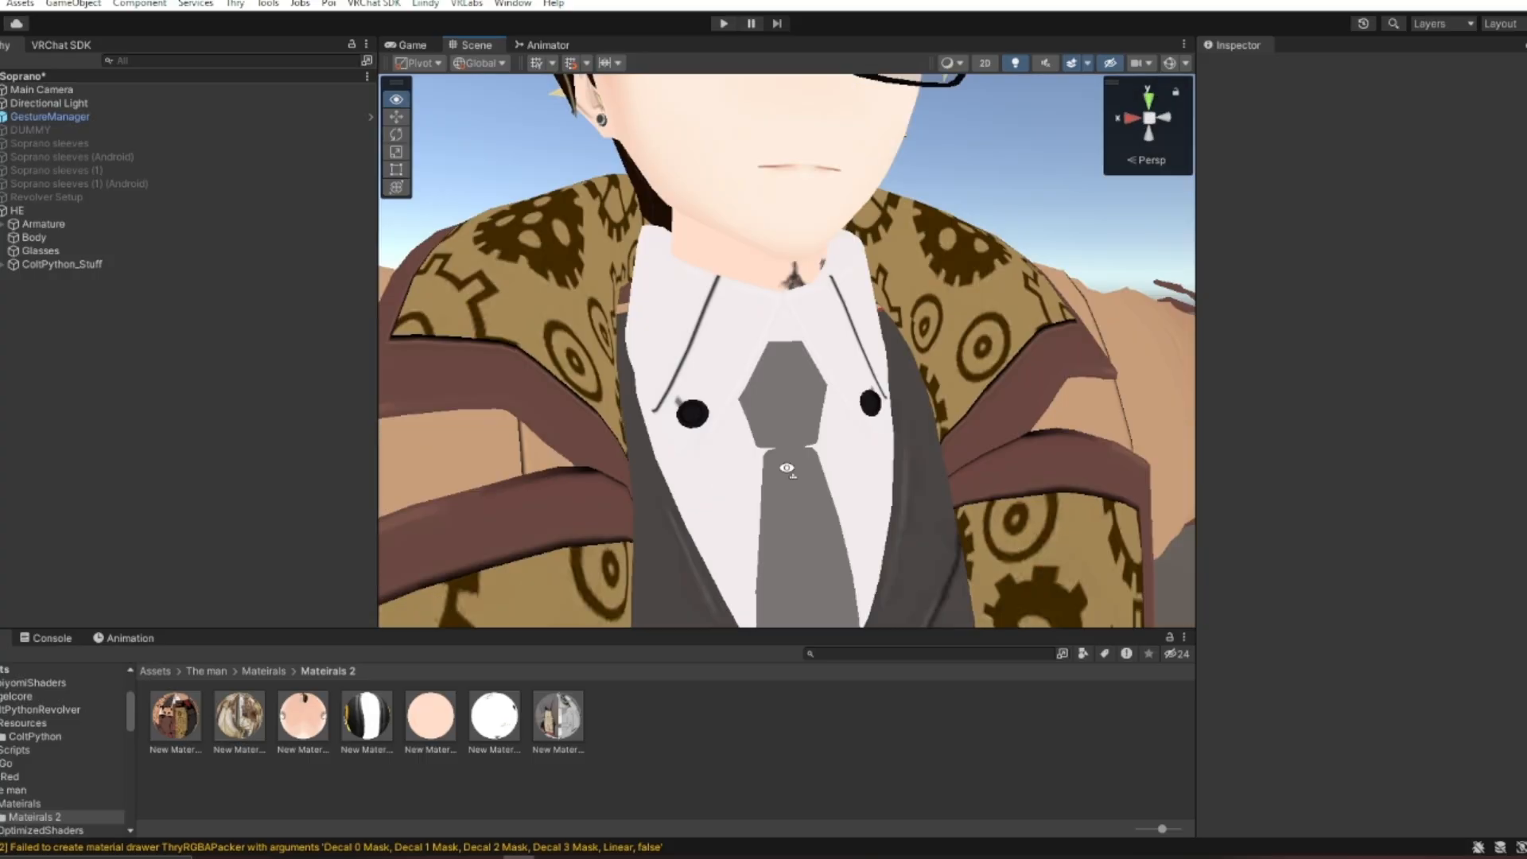
Examine the avatar's collar, coat and full figure in the scene from several distances.
key("s")
key("s")
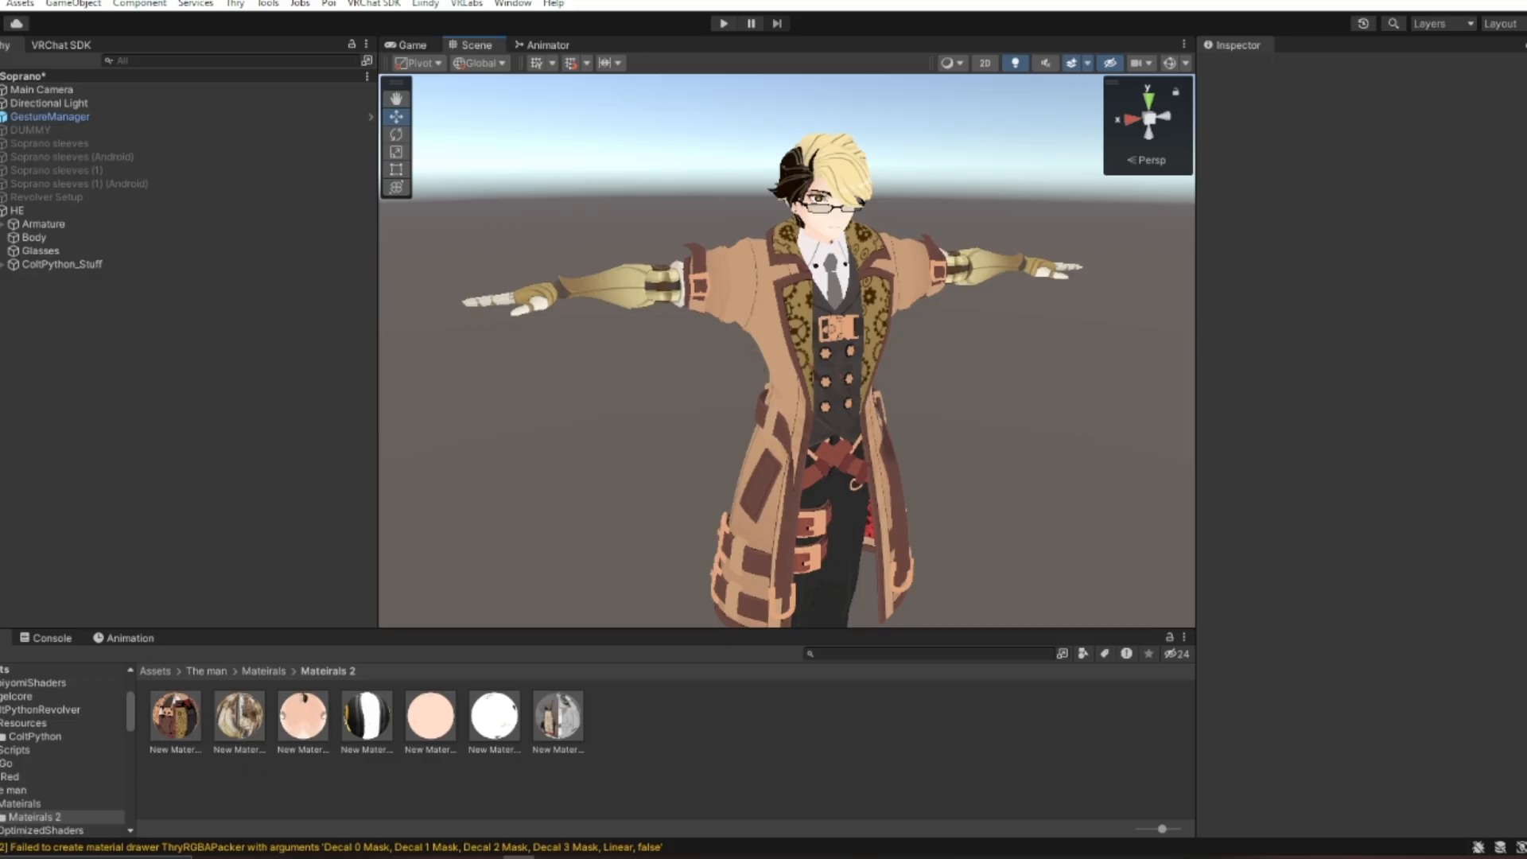
key("w")
right_click_drag(797, 478, 795, 329)
key("s")
key("w")
key("a")
key("d")
key("w")
key("s")
key("a")
key("d")
key("s")
key("w")
key("s")
key("d")
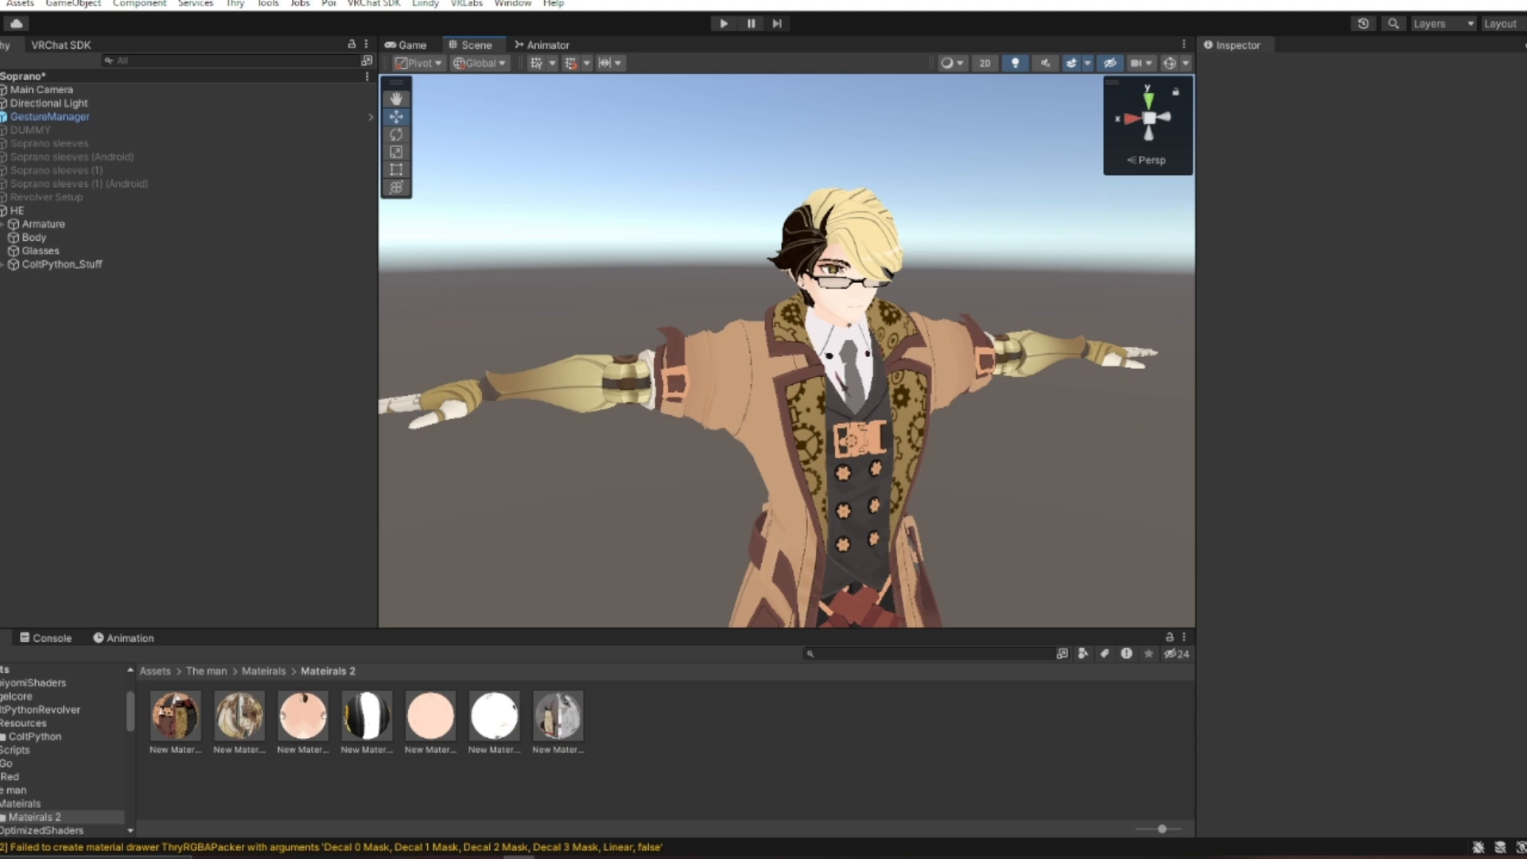
key("w")
right_click_drag(837, 381, 830, 346)
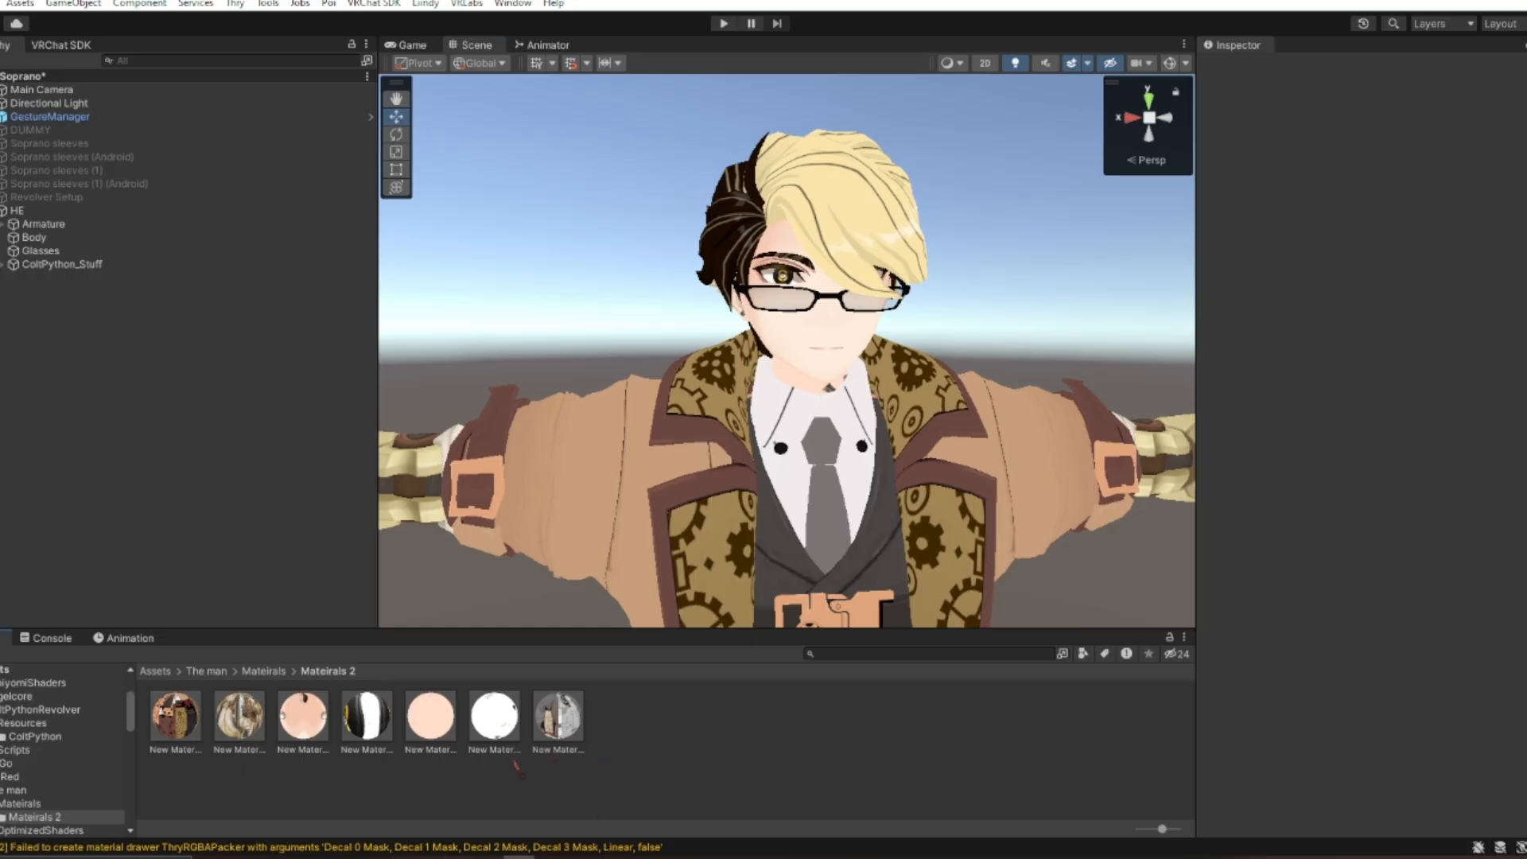
Select the eye material New Material 10 and preview its Soprano_eyes.png texture at full size.
left_click(430, 715)
left_click(367, 715)
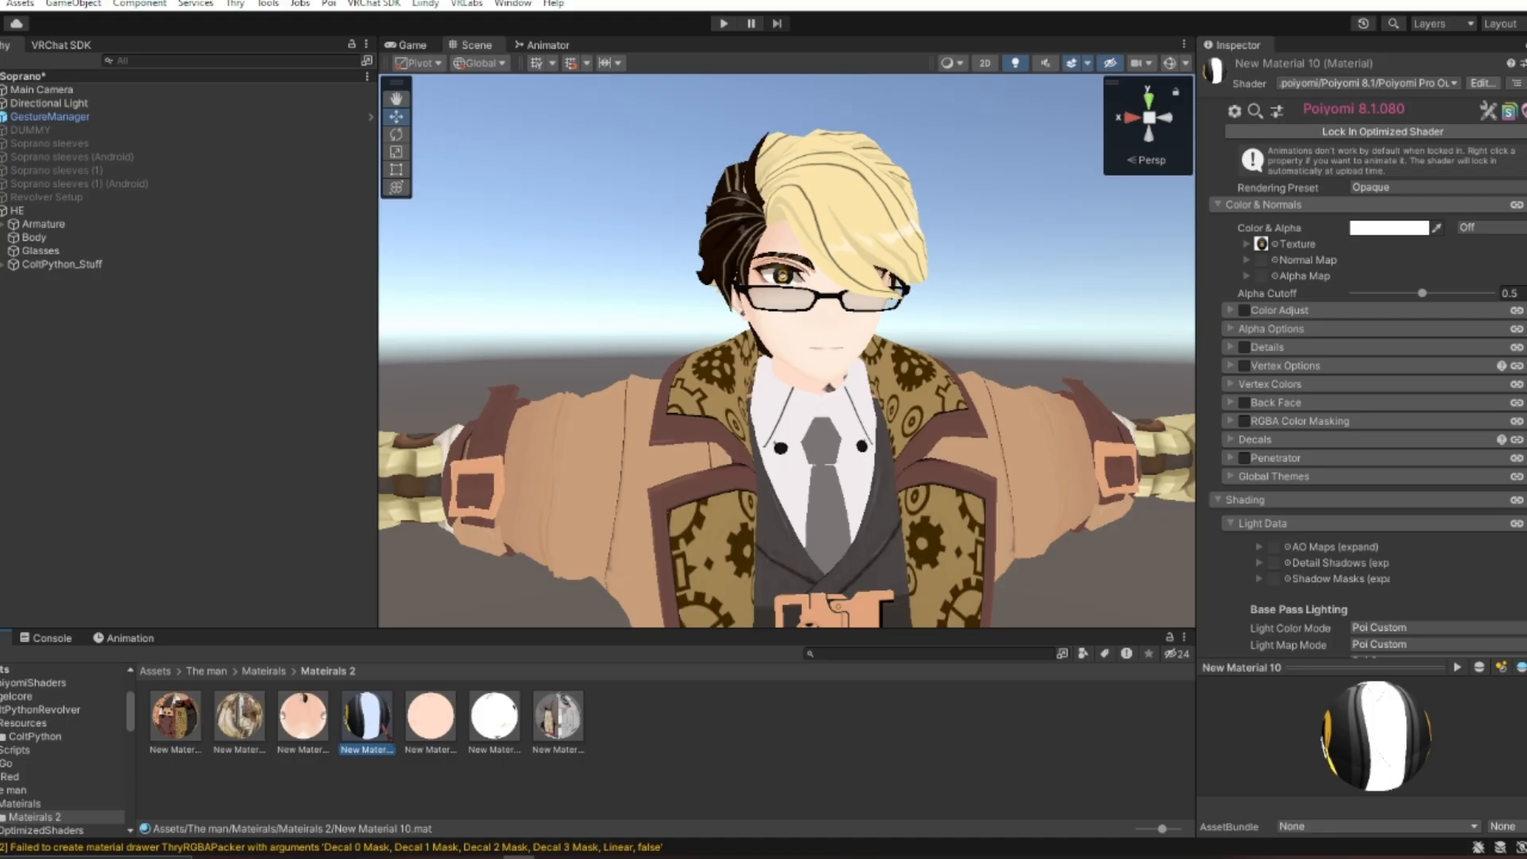
double_click(1262, 244)
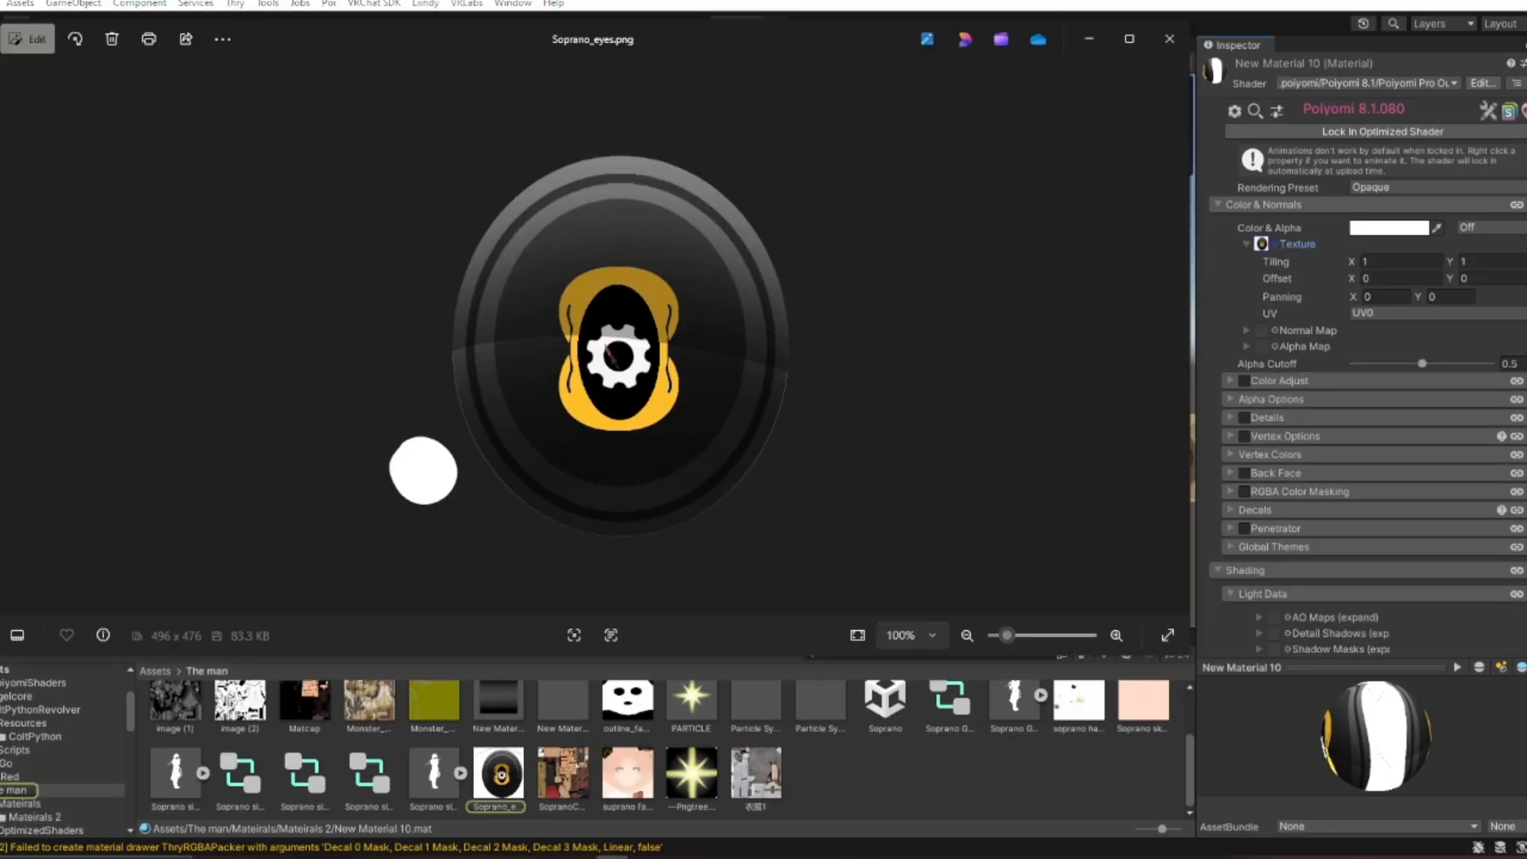
left_click(1169, 38)
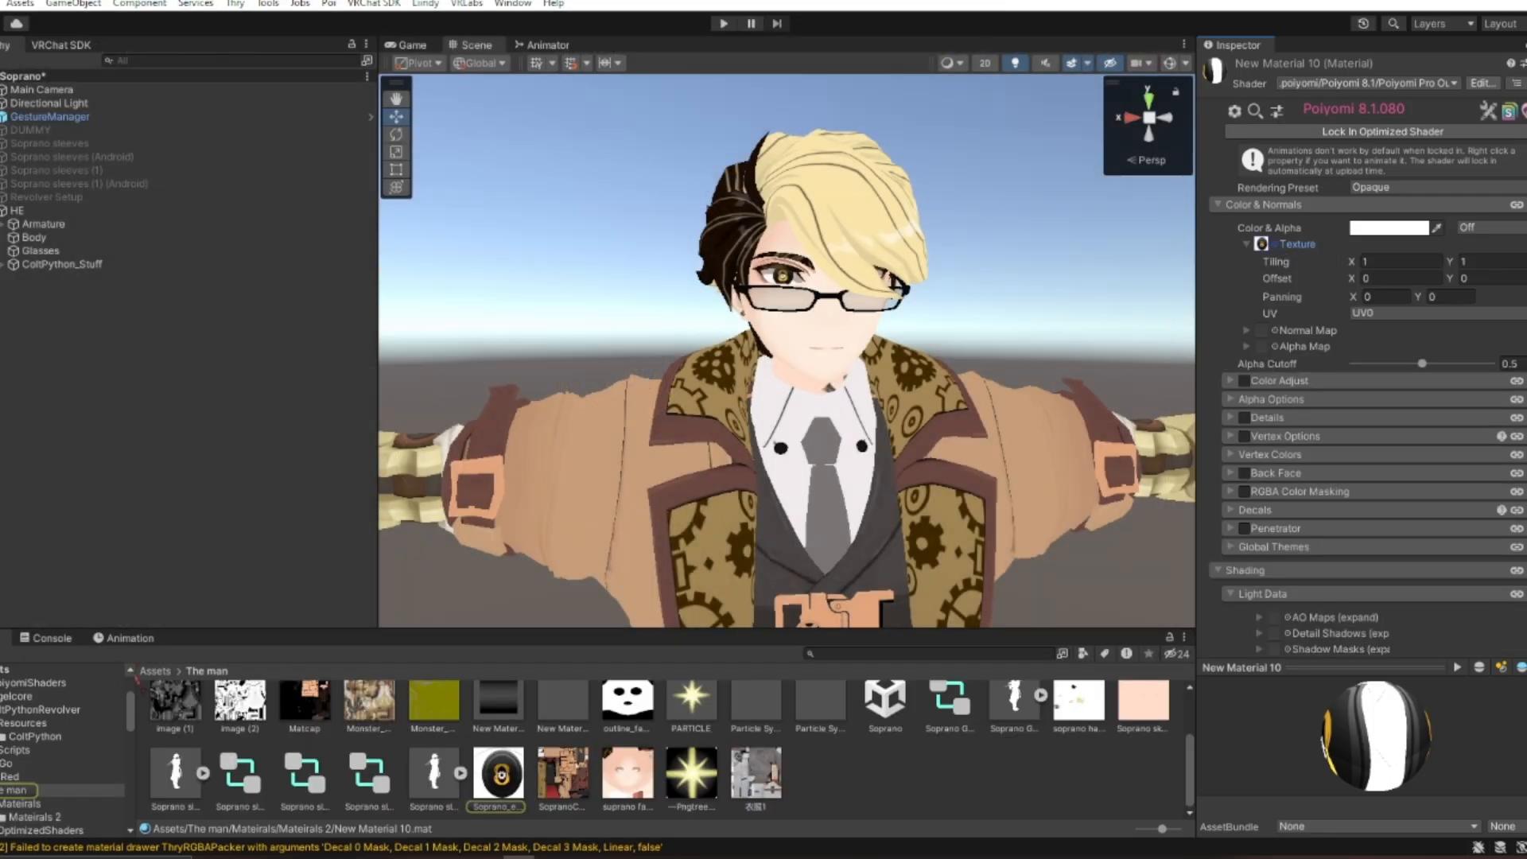
Return to the Mateirals 2 folder and clear the asset selection.
left_click(165, 670)
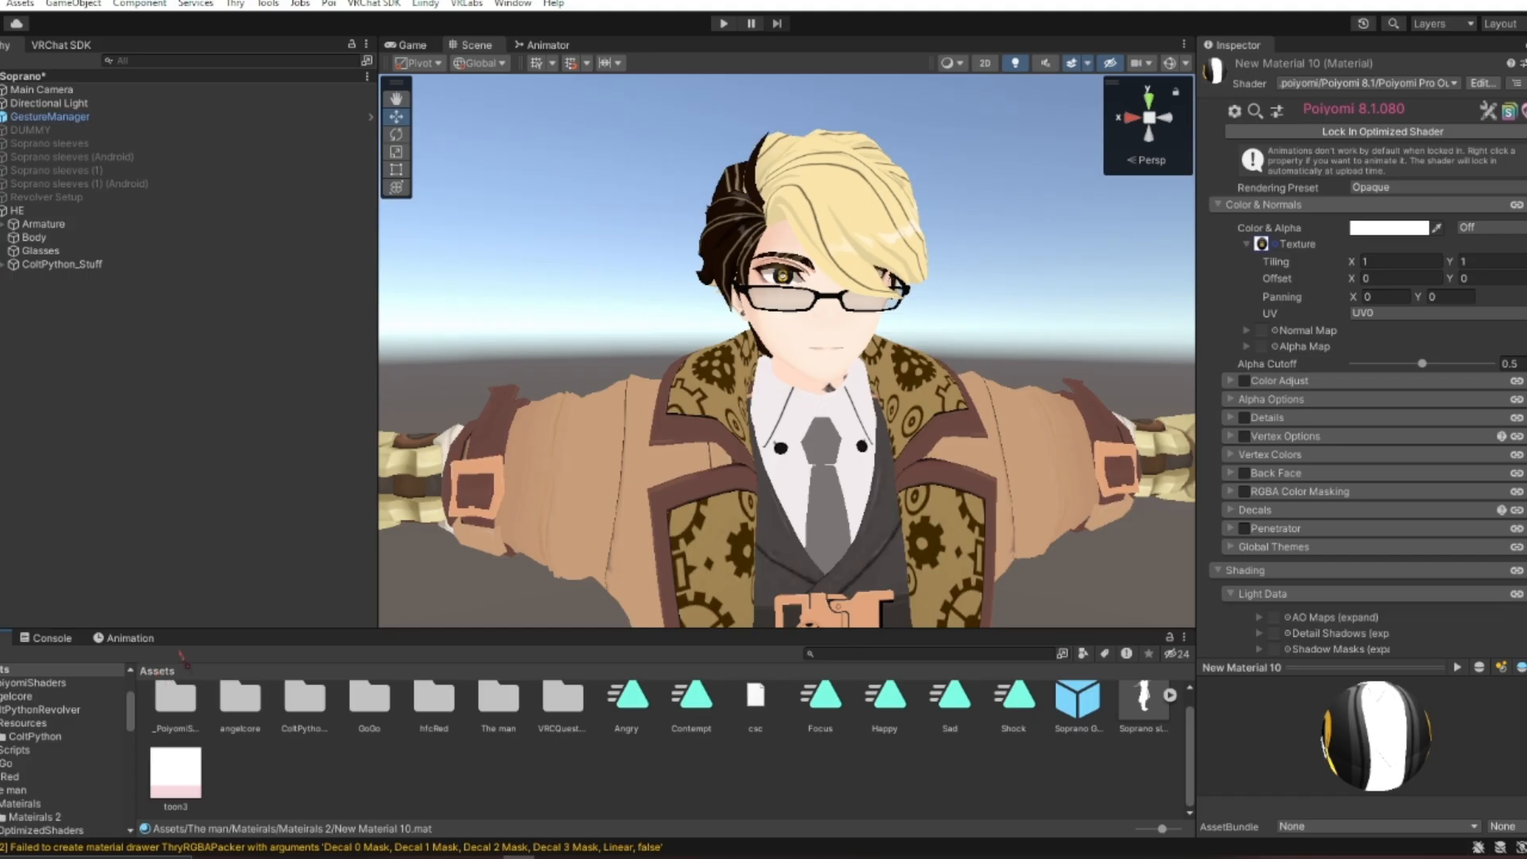
scroll(377, 759, "up", 1)
double_click(498, 720)
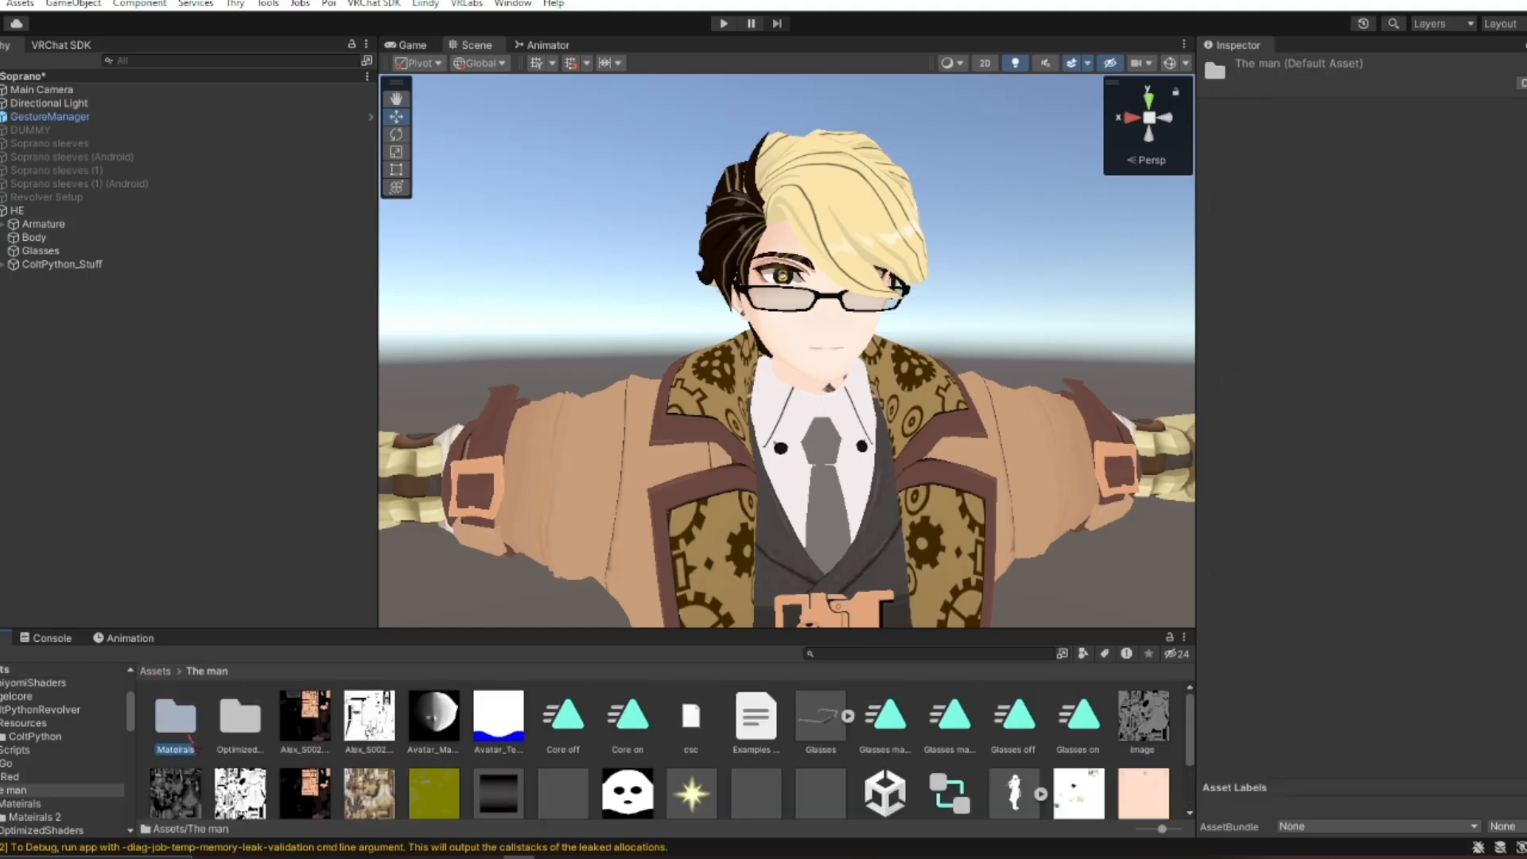
left_click(32, 817)
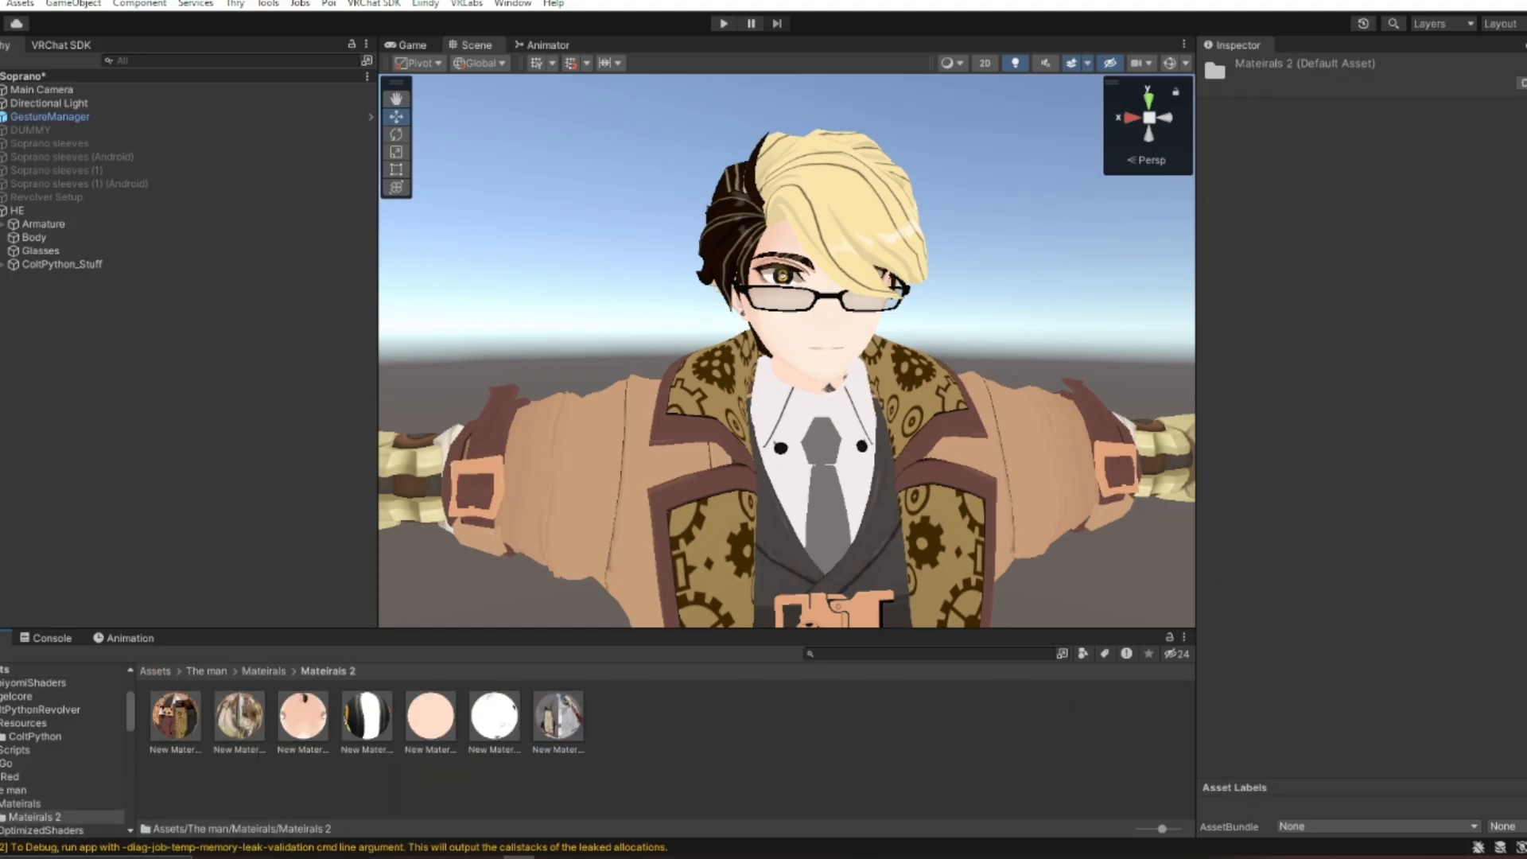
left_click(574, 707)
left_click(693, 749)
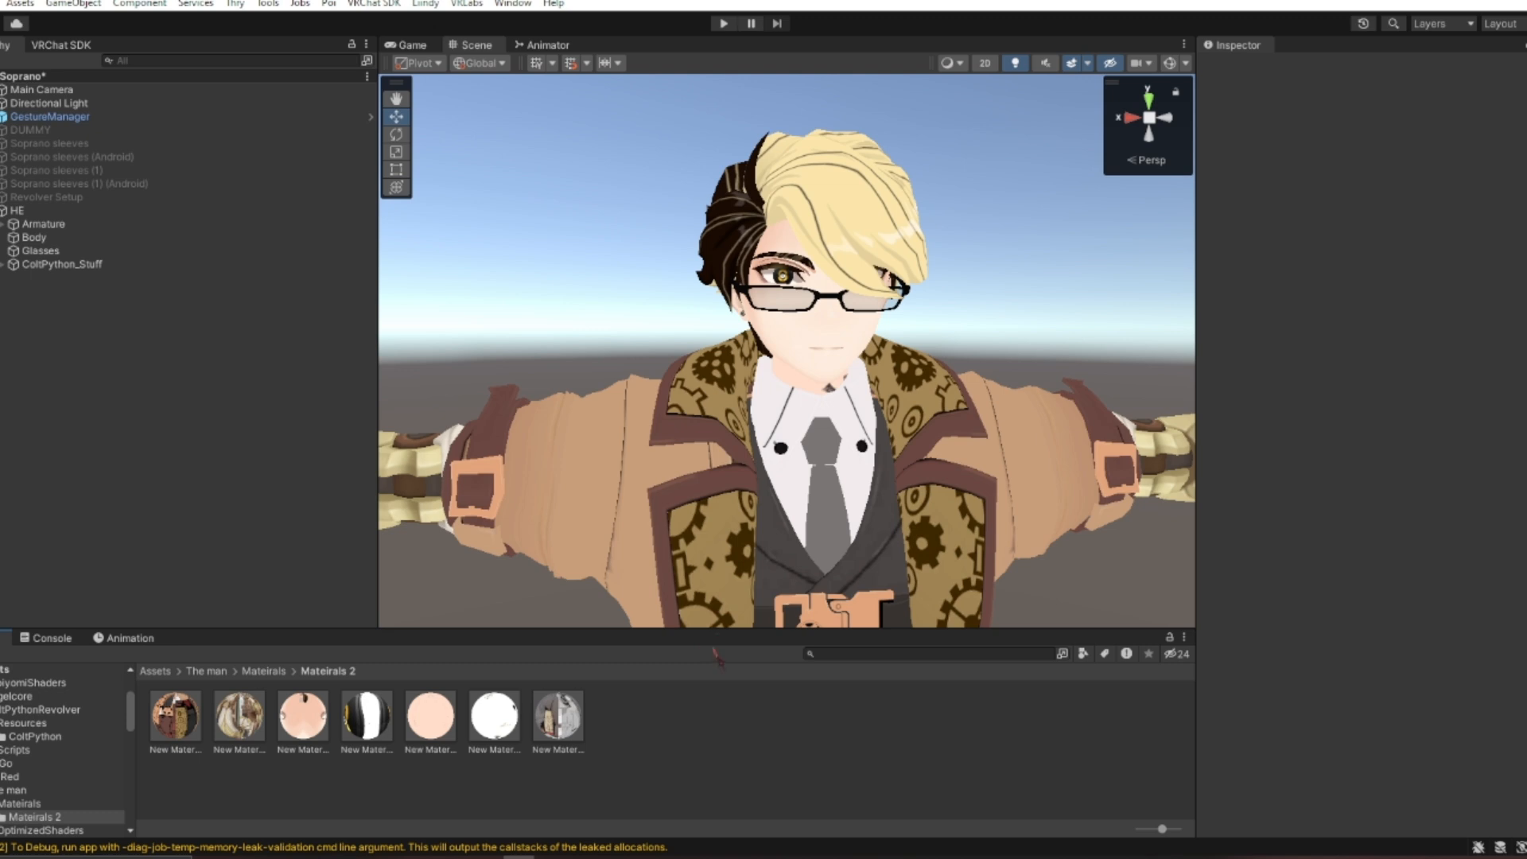
Select all seven materials in the Mateirals 2 folder and change their shader to VRChat/Mobile/Toon Lit.
right_click_drag(778, 402, 843, 406)
key("s")
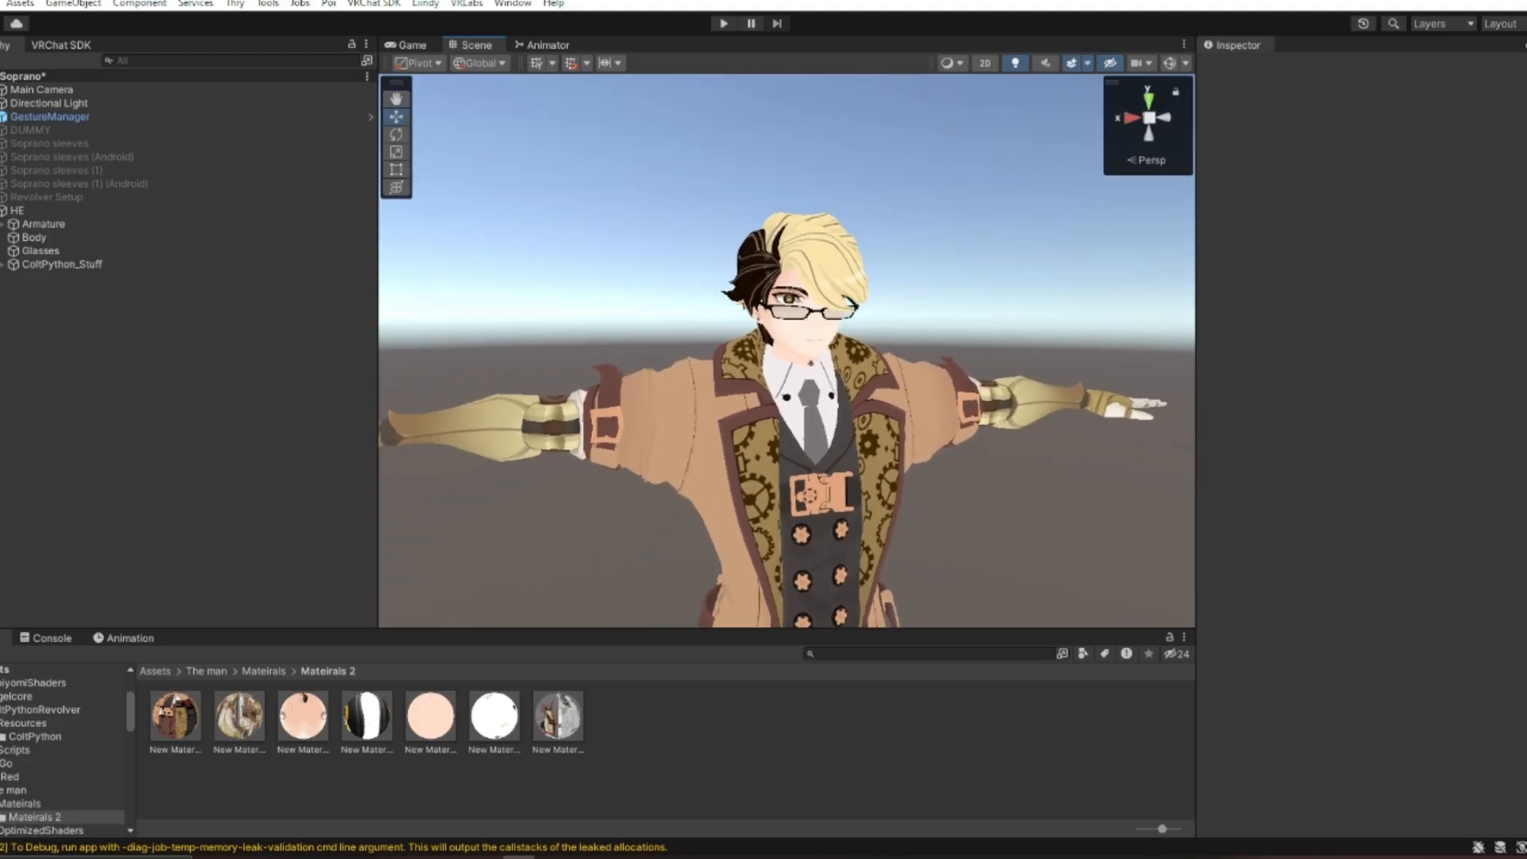
left_click(494, 716)
left_click(558, 716)
left_click(175, 715, "shift")
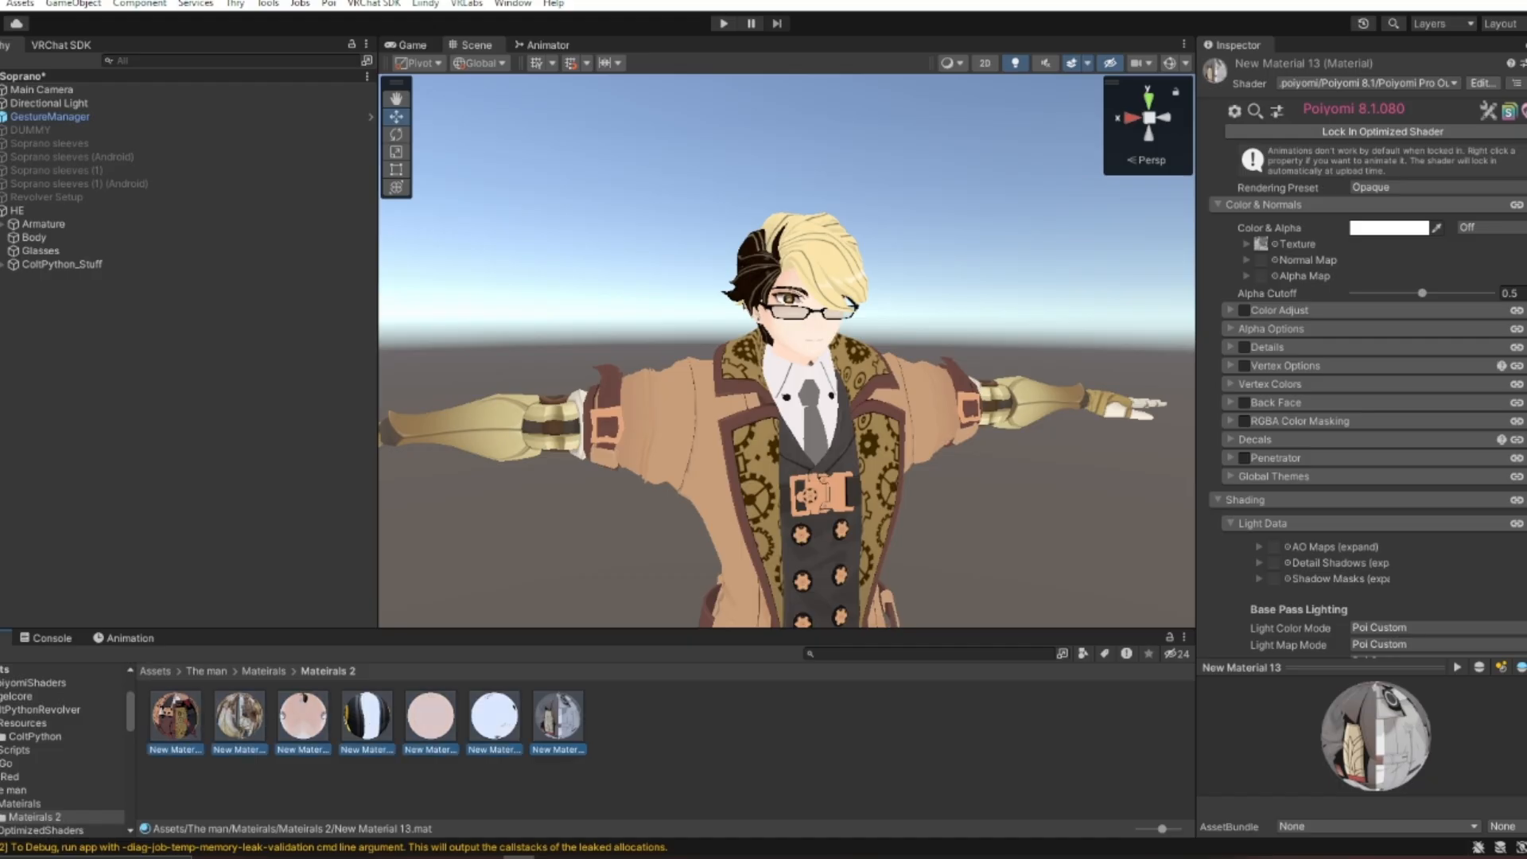
left_click(1368, 83)
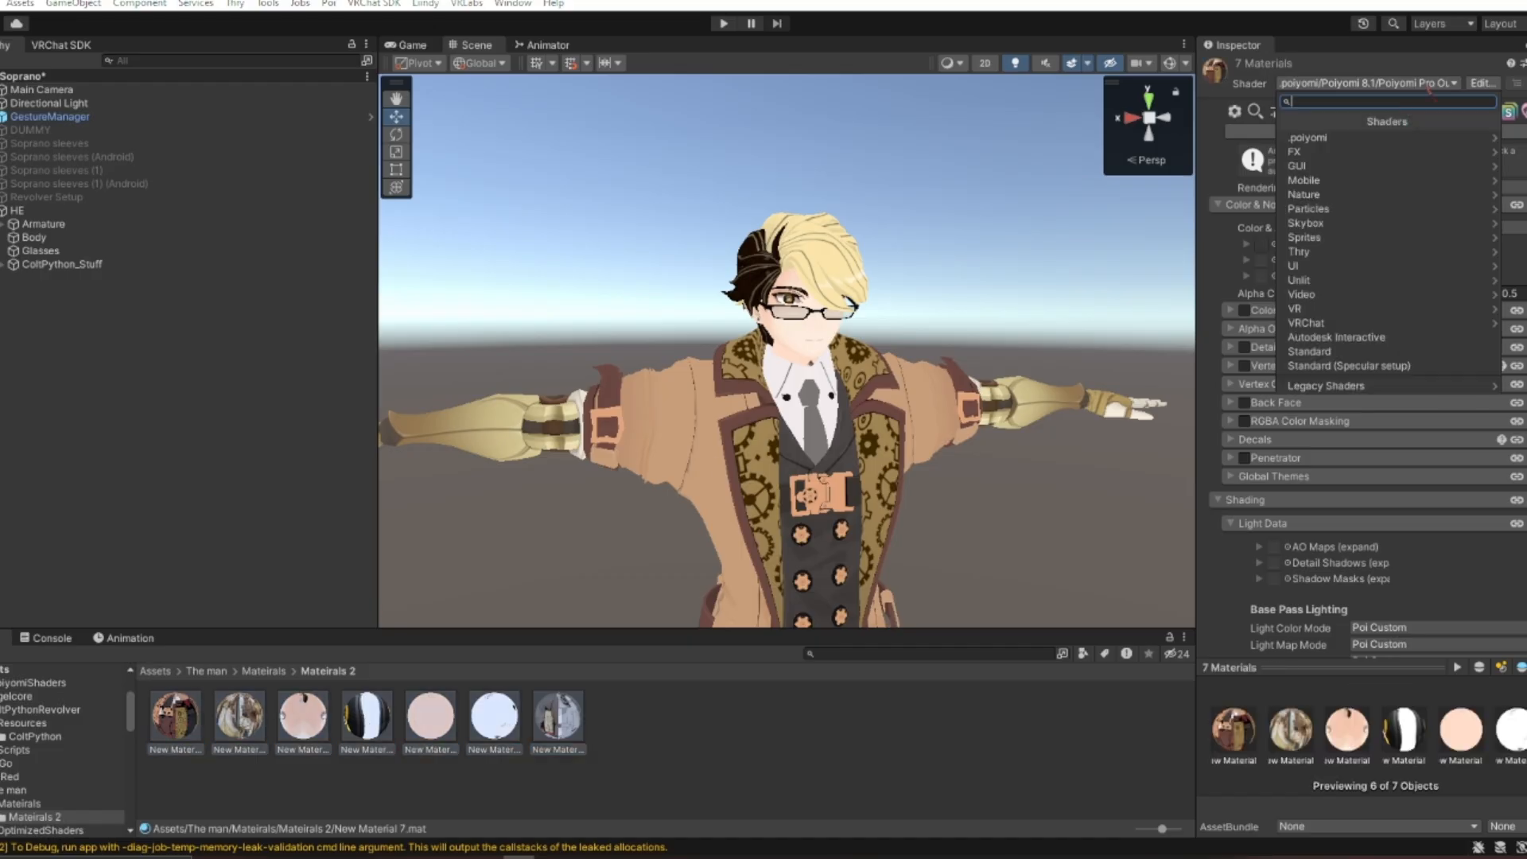
left_click(1356, 323)
left_click(1352, 137)
left_click(1352, 269)
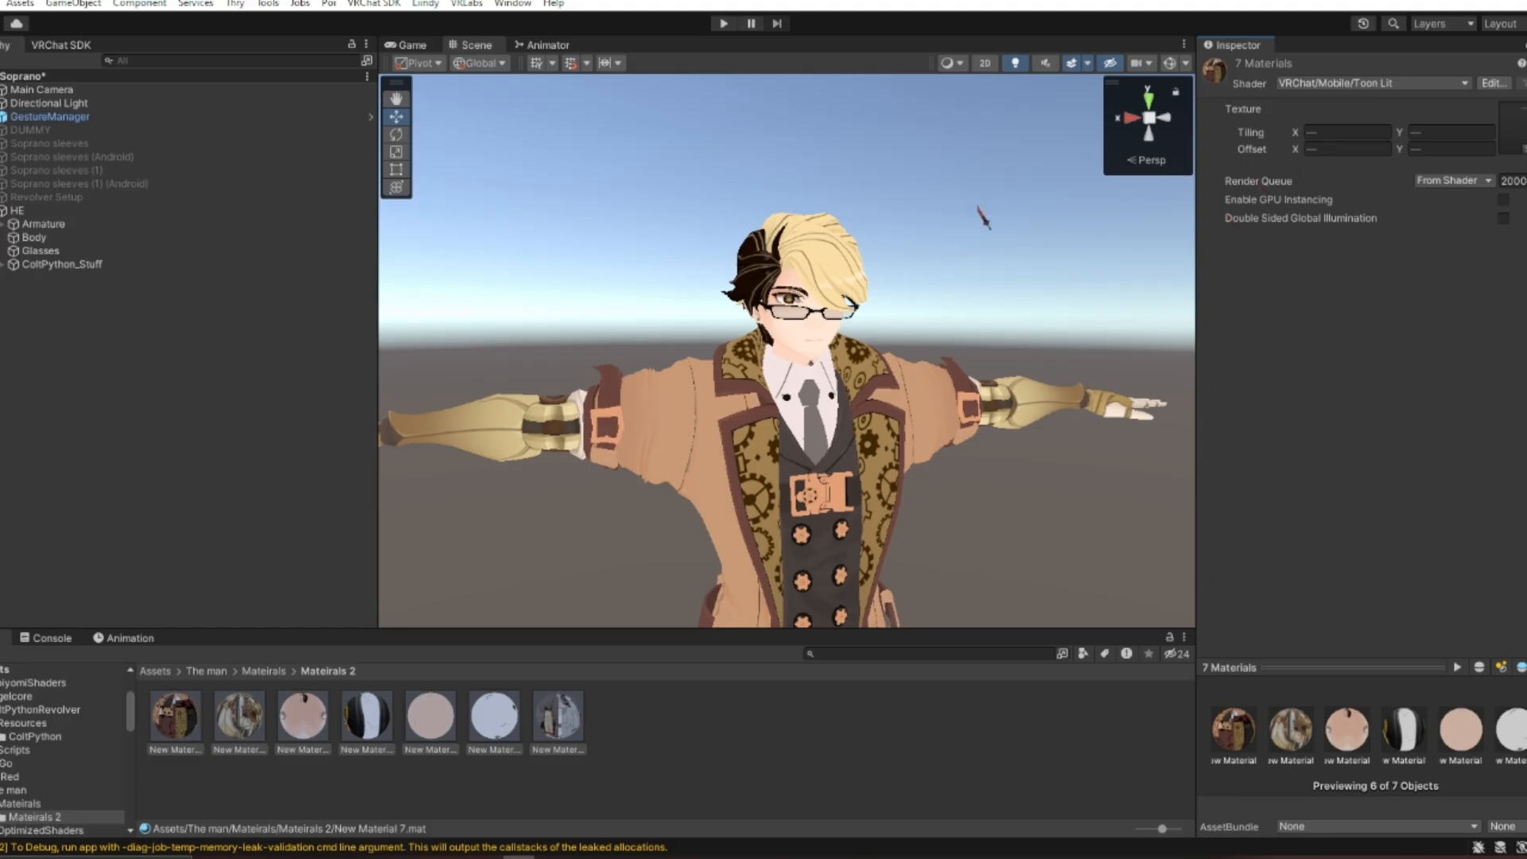
Look through the VRChat mobile shaders available for the seven selected materials.
left_click(1326, 82)
left_click(1320, 335)
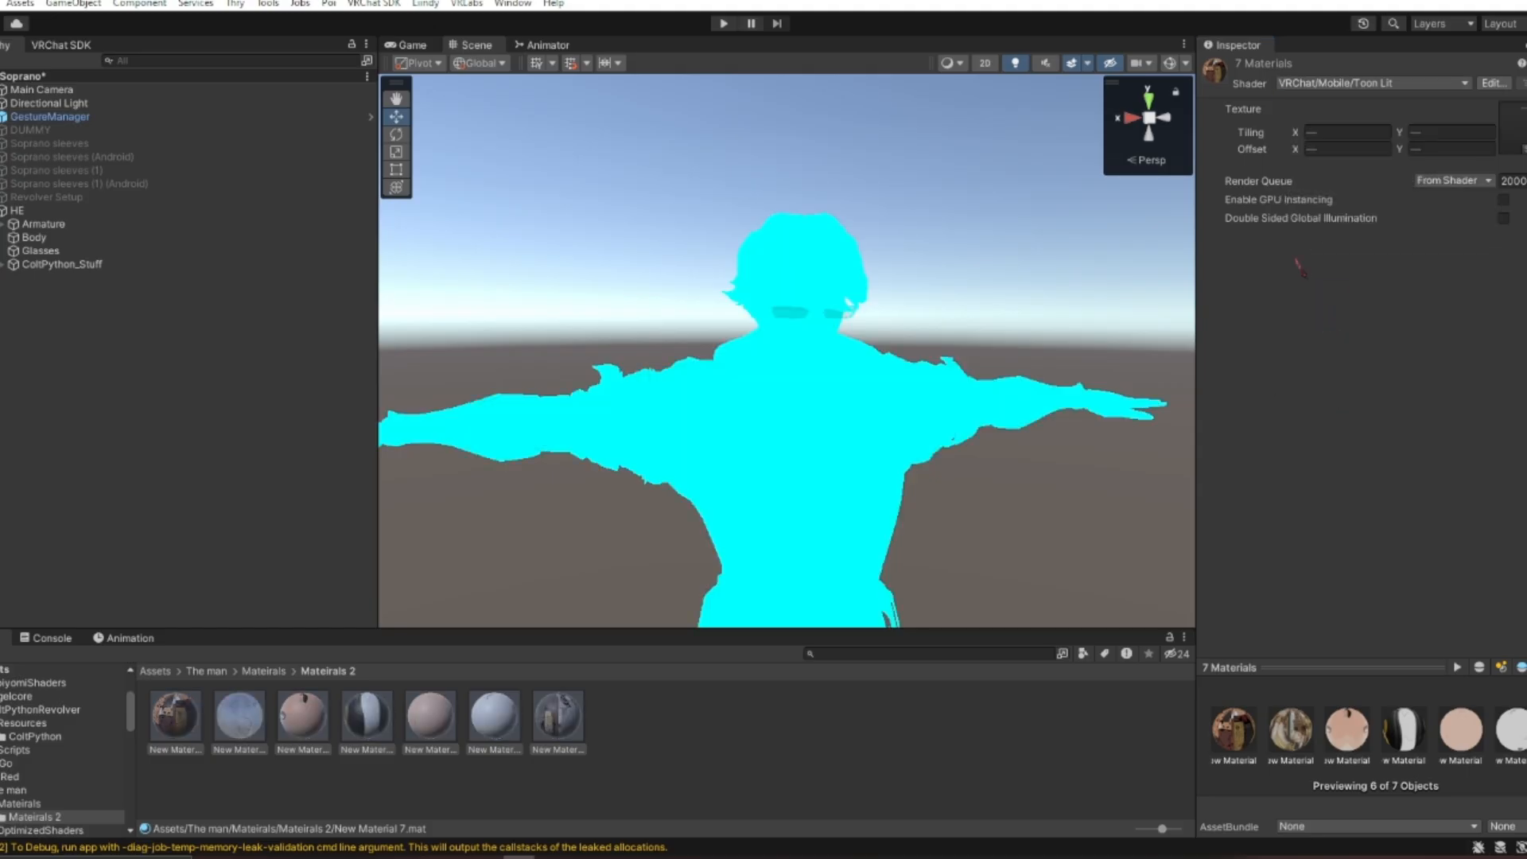
left_click(1352, 83)
left_click(1368, 322)
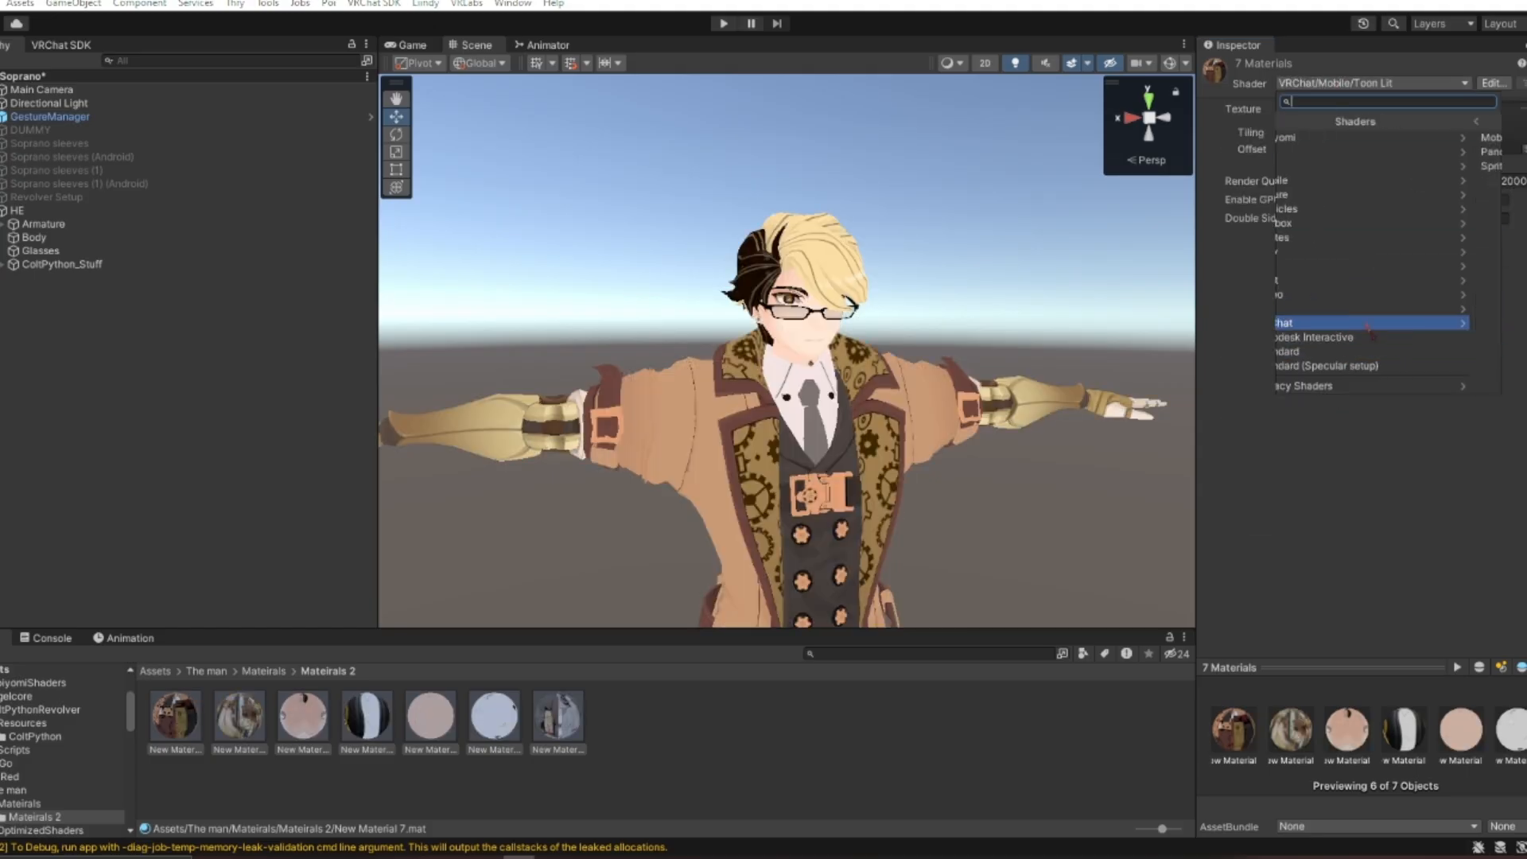
left_click(1324, 137)
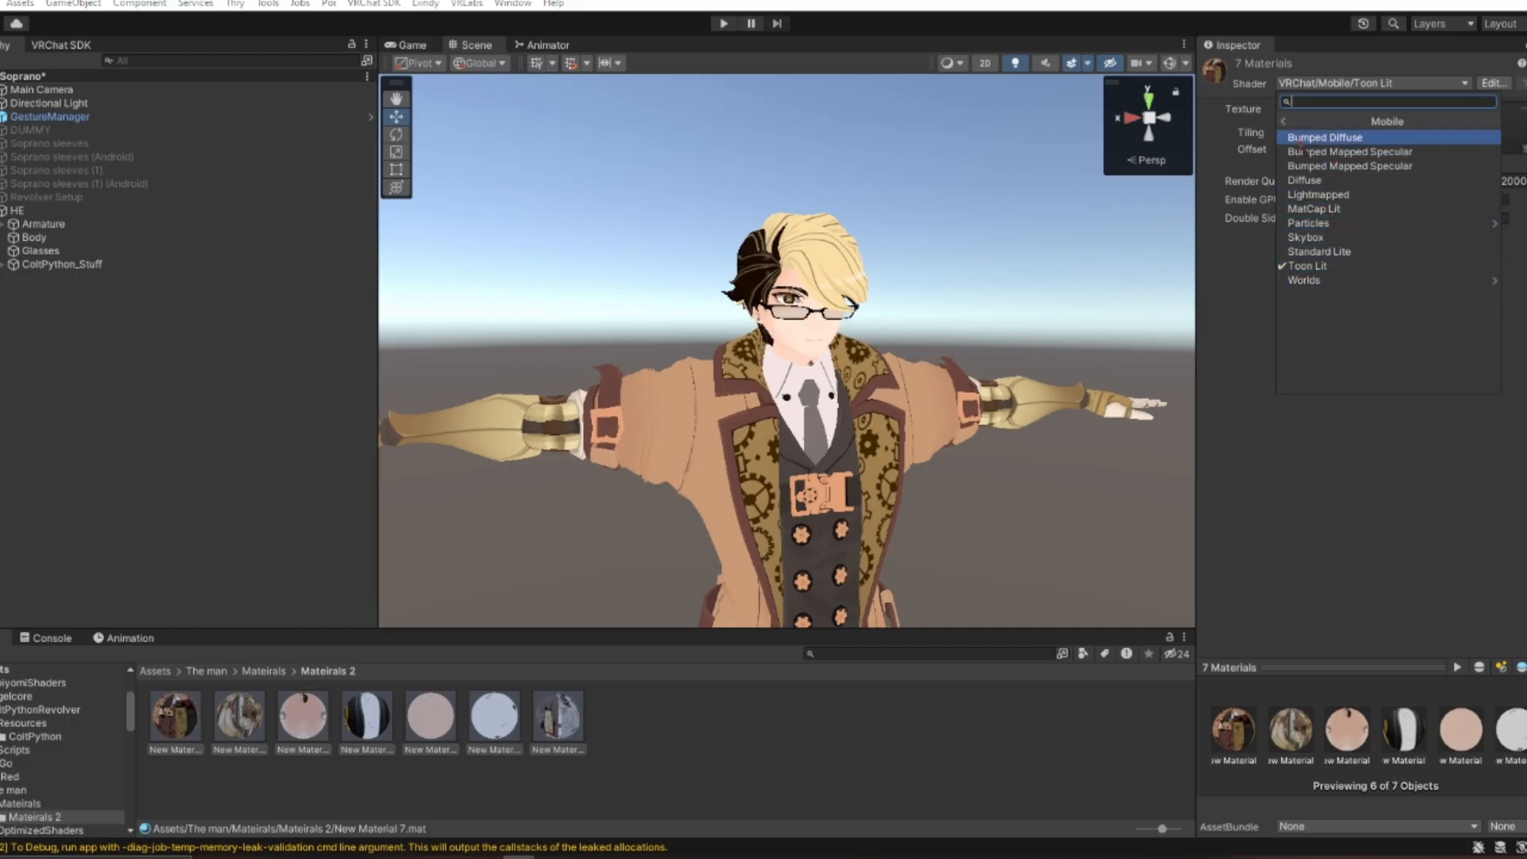
key("Left")
key("Left")
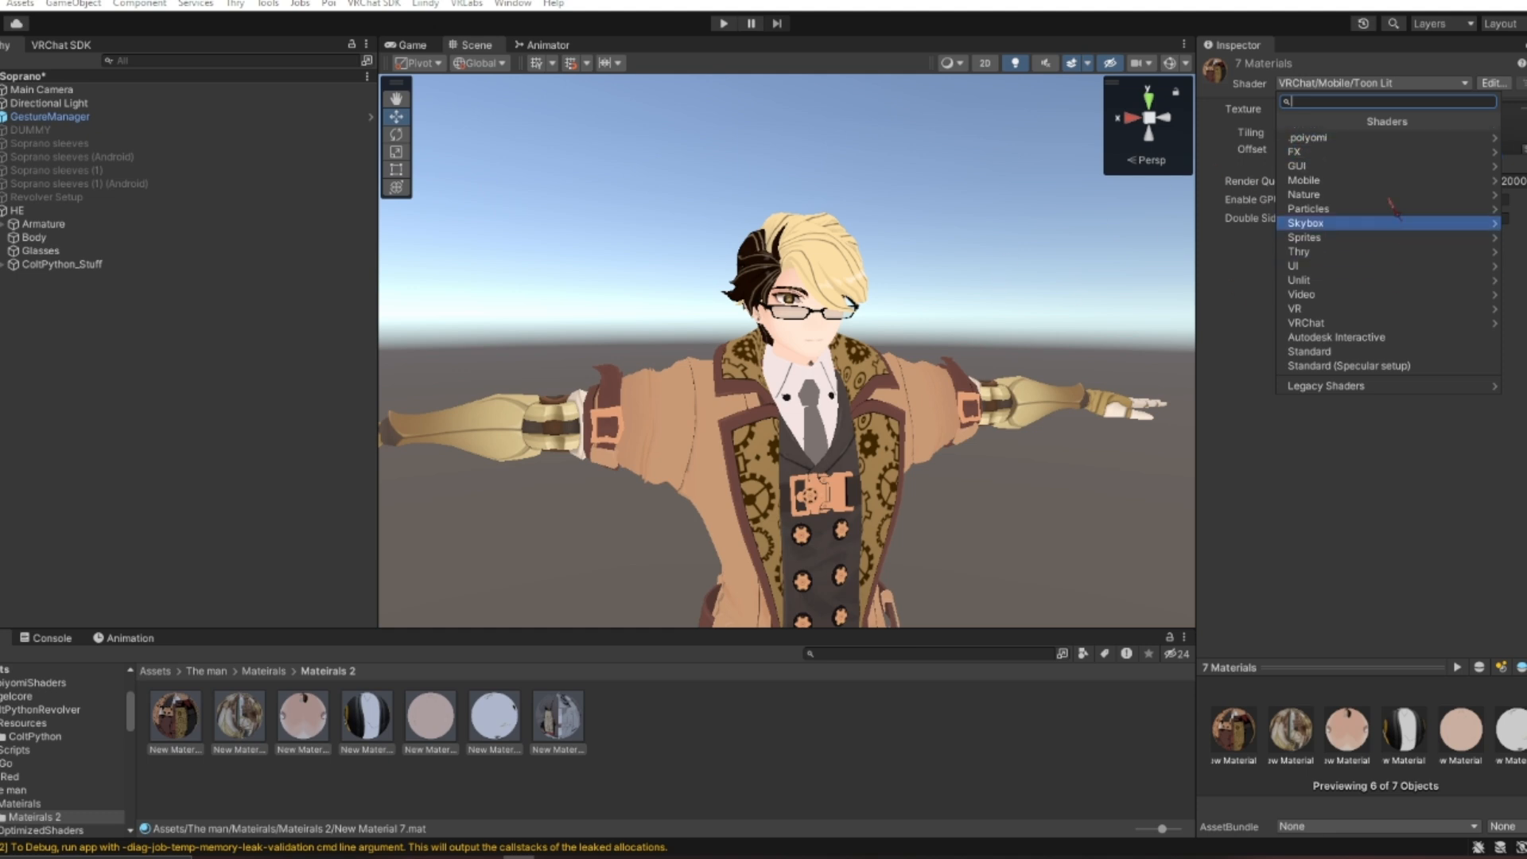
Switch the seven materials back to the Poiyomi 8.1 Poiyomi Pro Outline shader.
left_click(1320, 140)
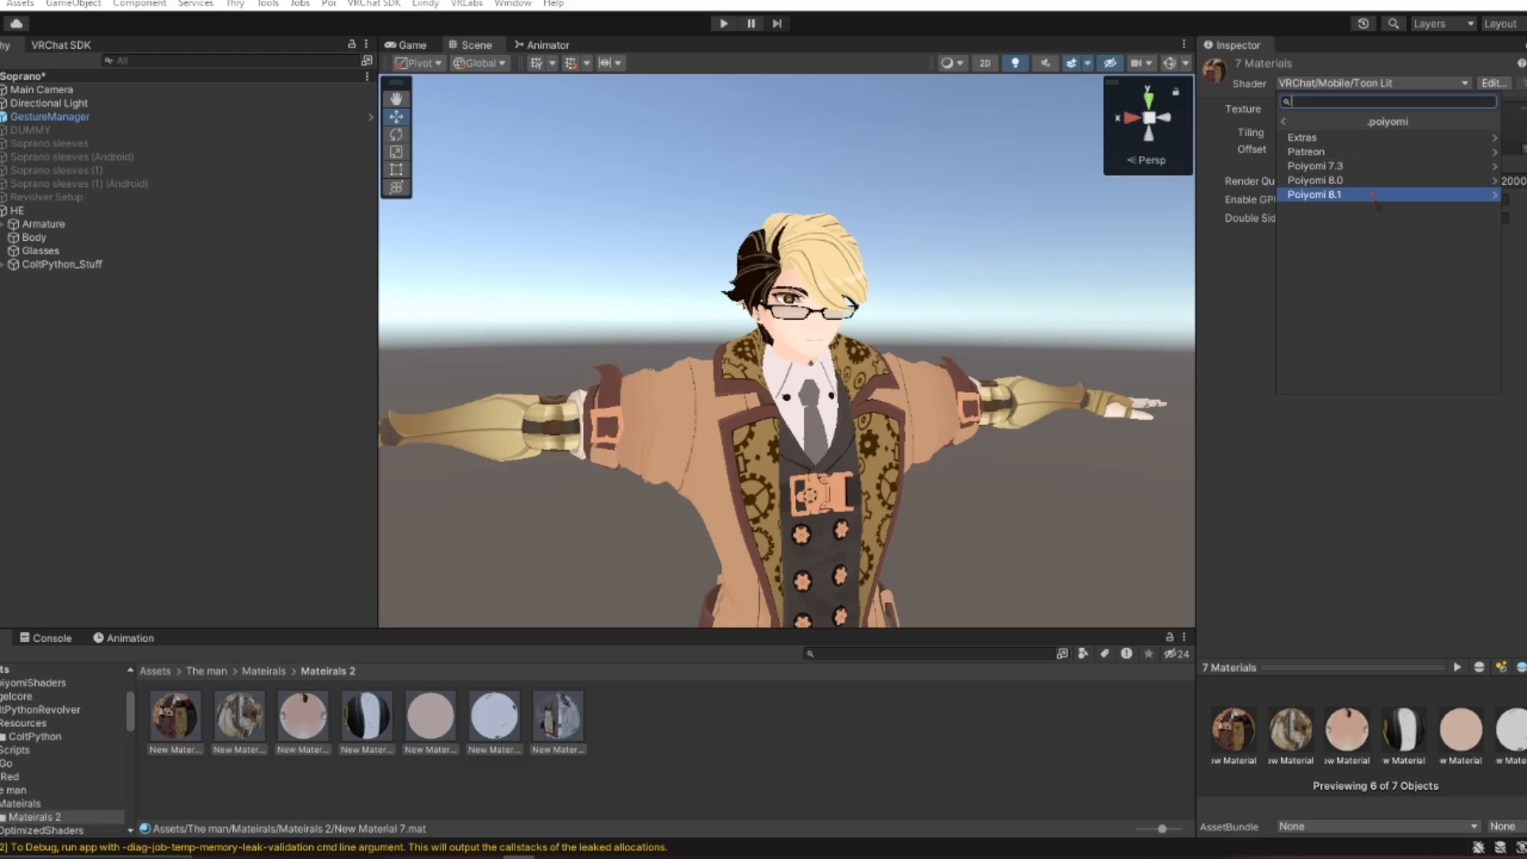
left_click(1382, 198)
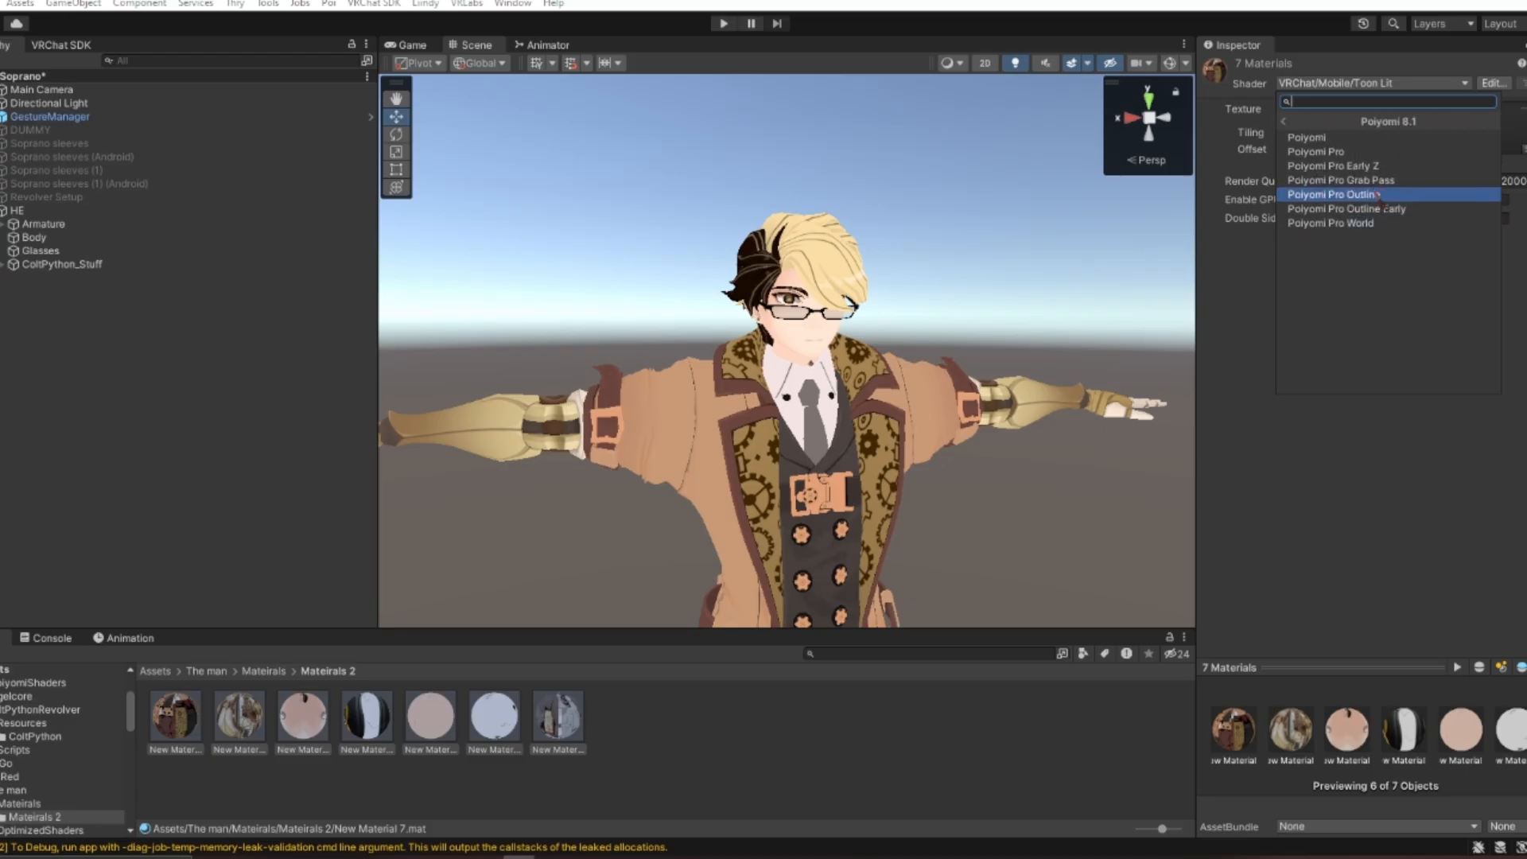
left_click(1383, 196)
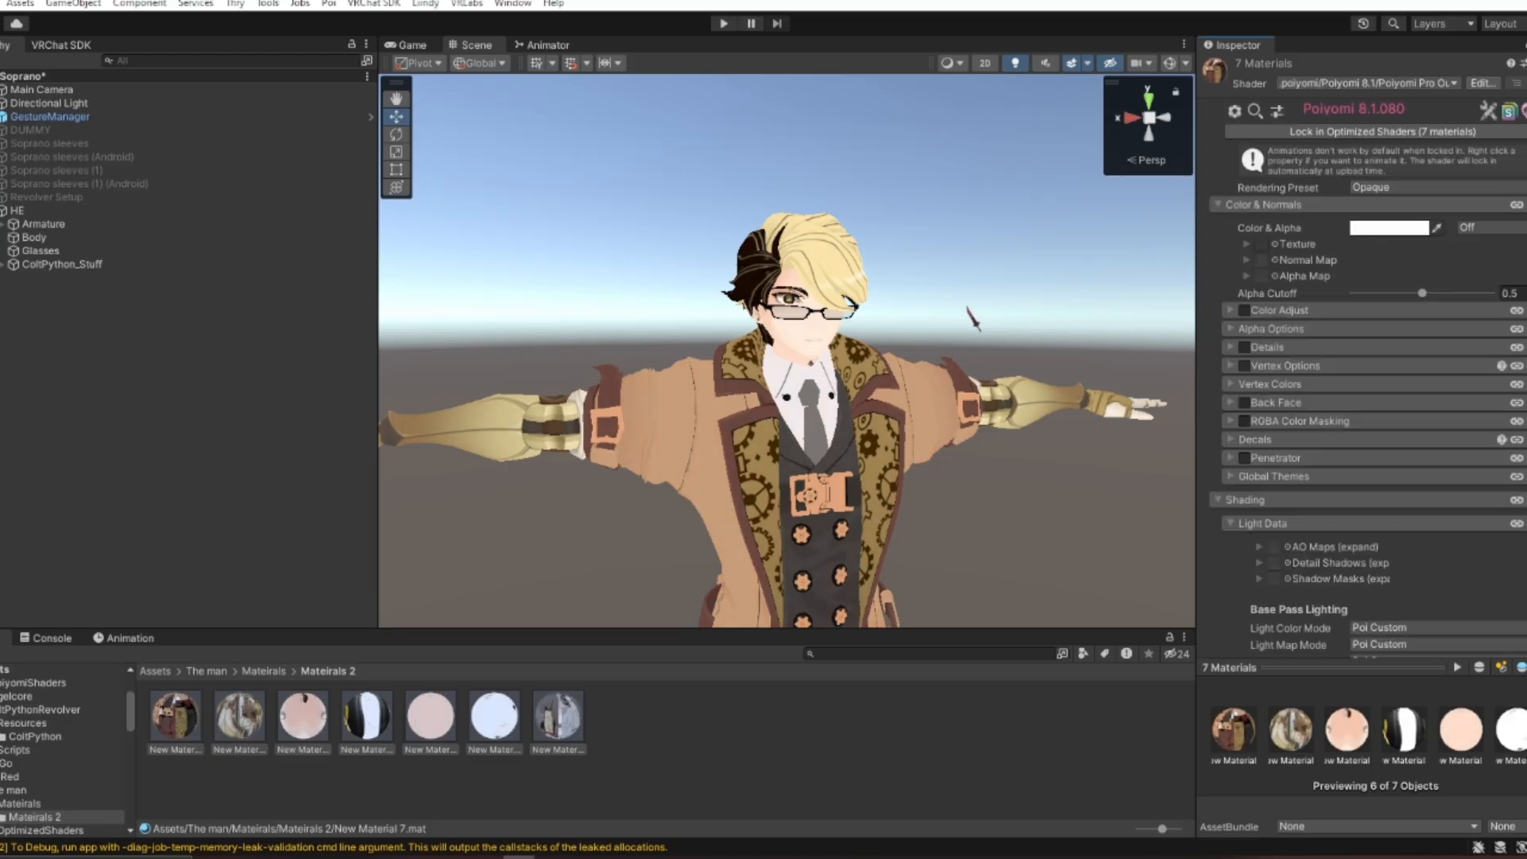
Select every material in the Mateirals 2 folder except the eye material New Material 10 and New Material 13.
key("w")
right_click_drag(968, 310, 932, 296)
key("a")
key("s")
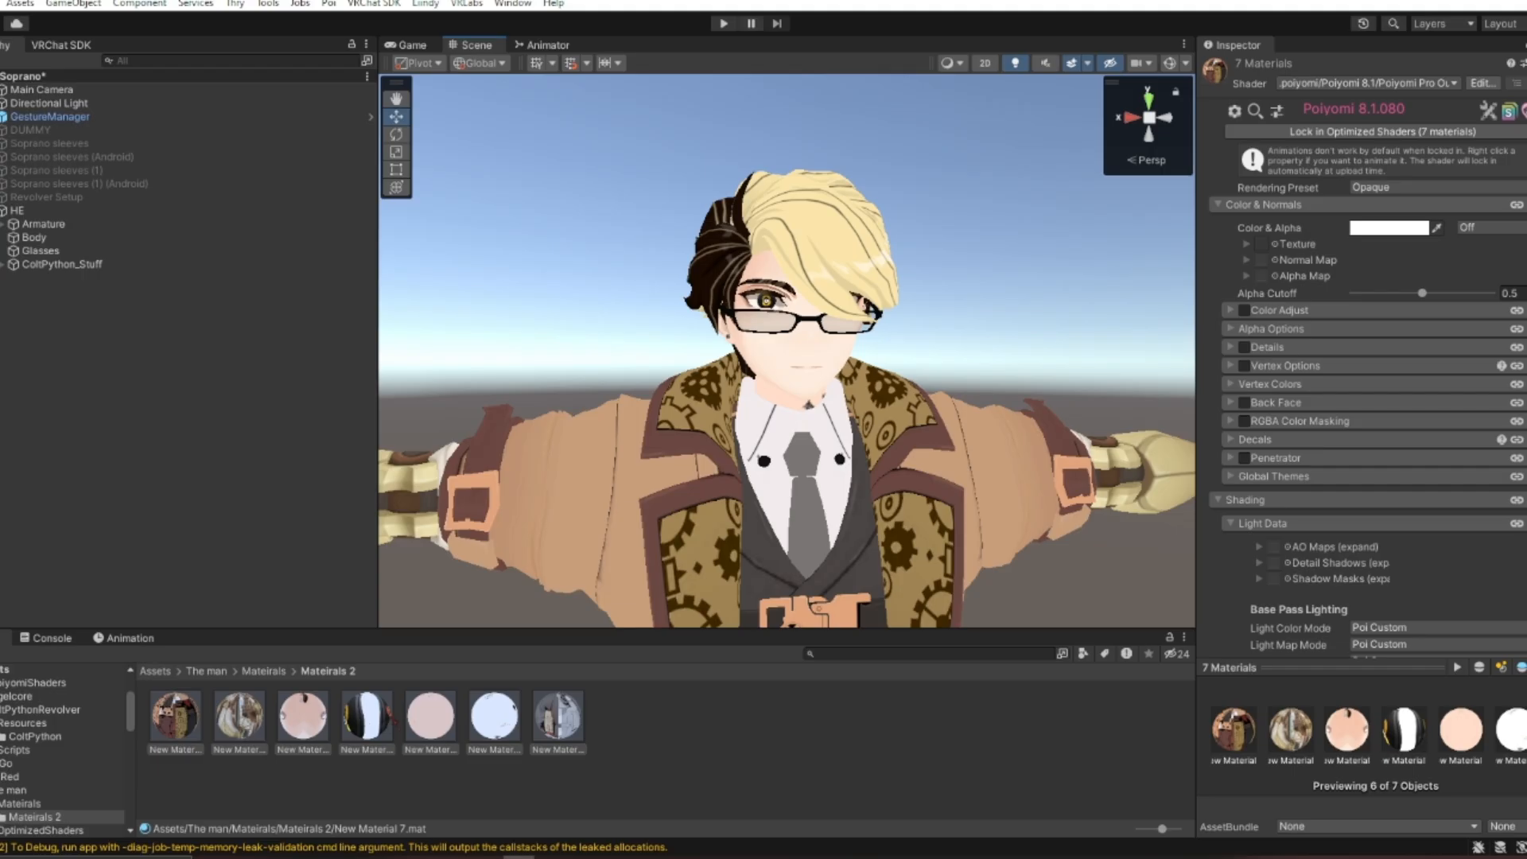
scroll(1426, 235, "down", 10)
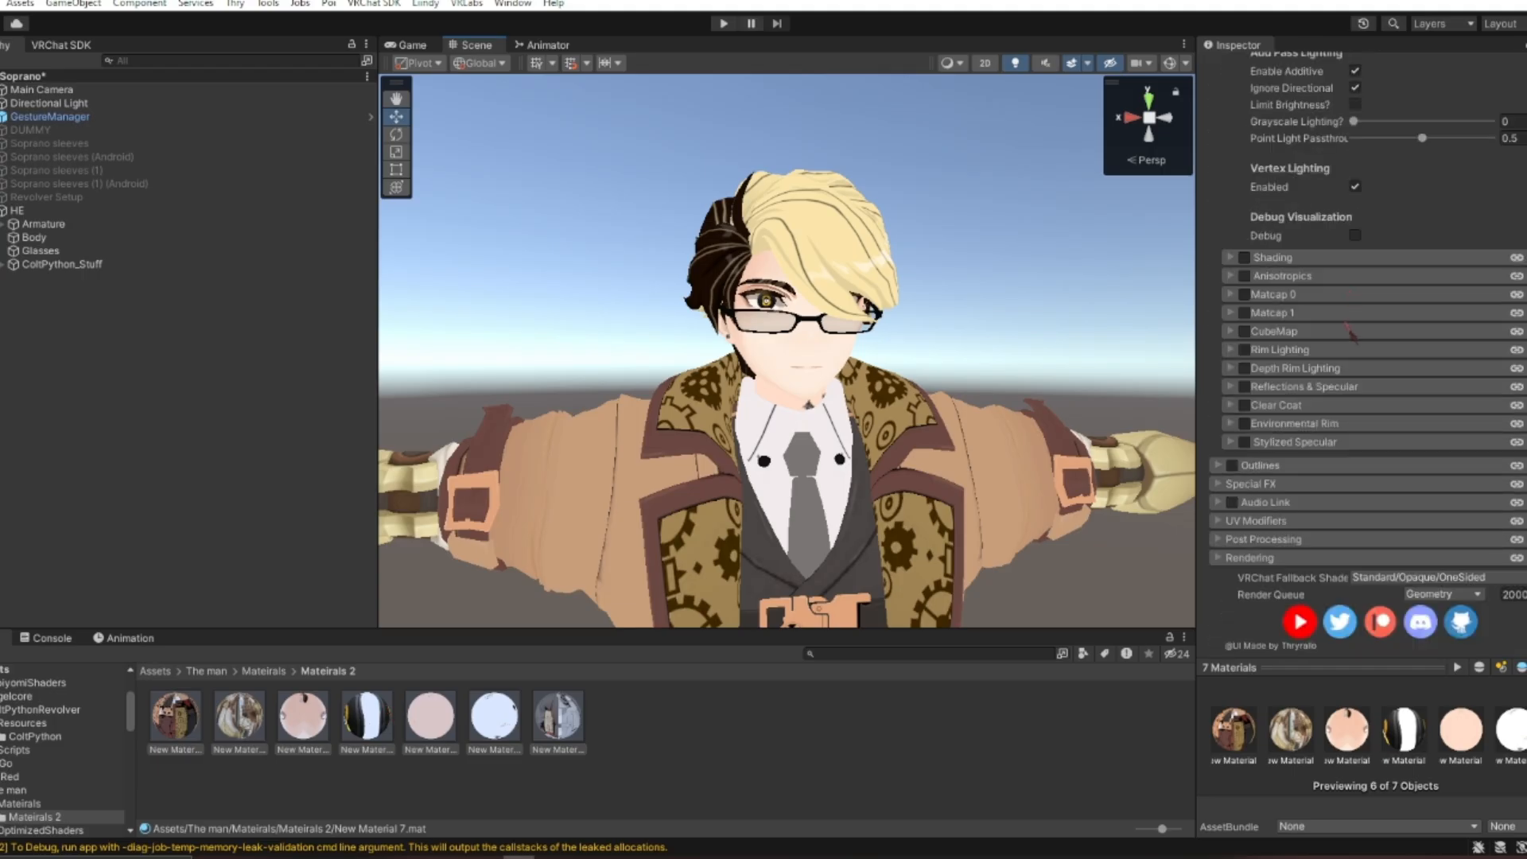
scroll(1325, 412, "up", 10)
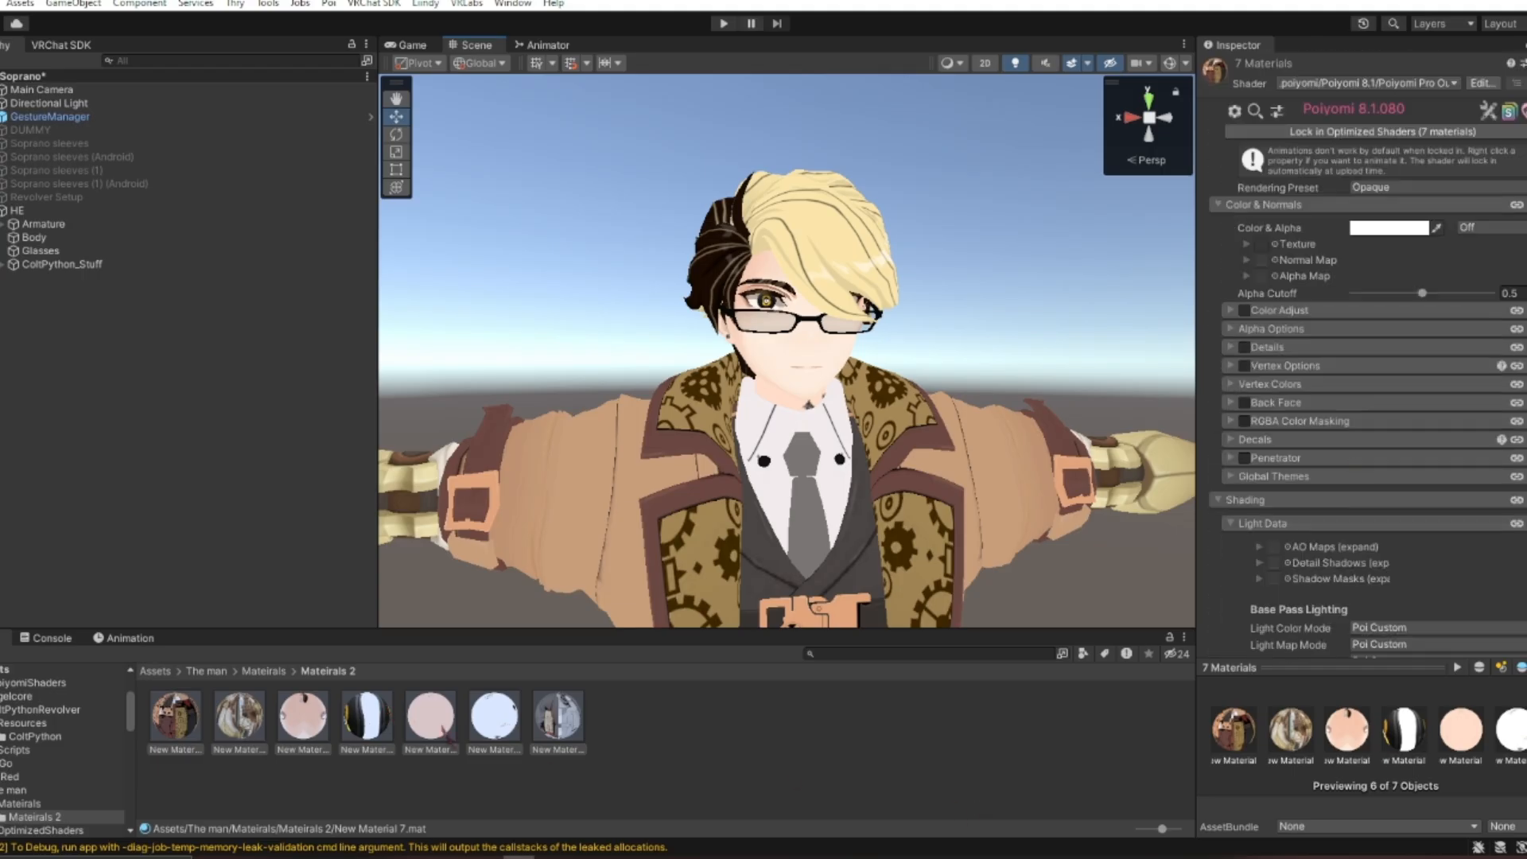
left_click(177, 719)
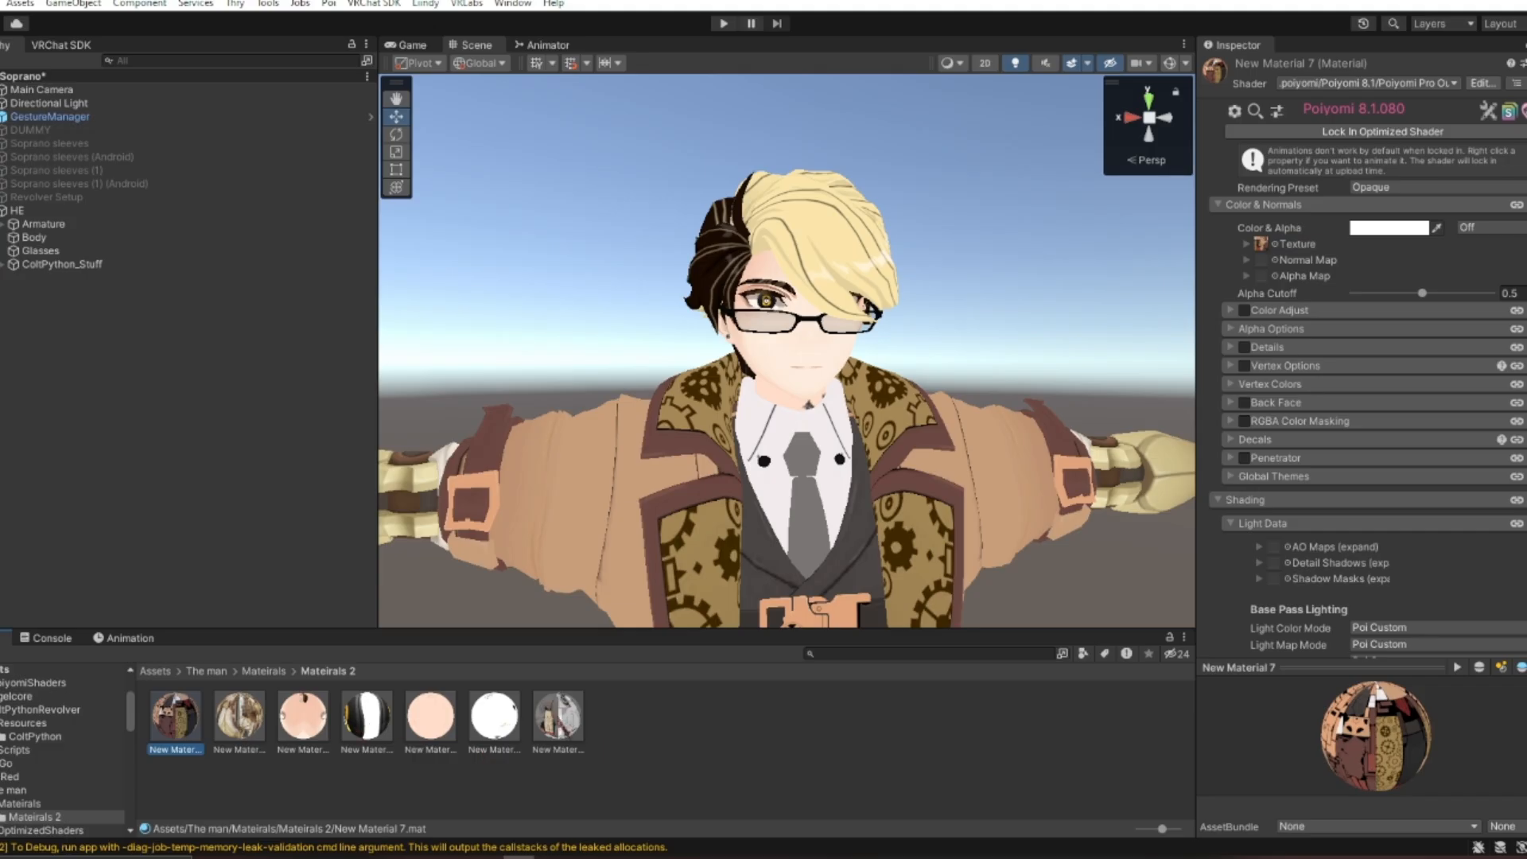
key("ctrl+a")
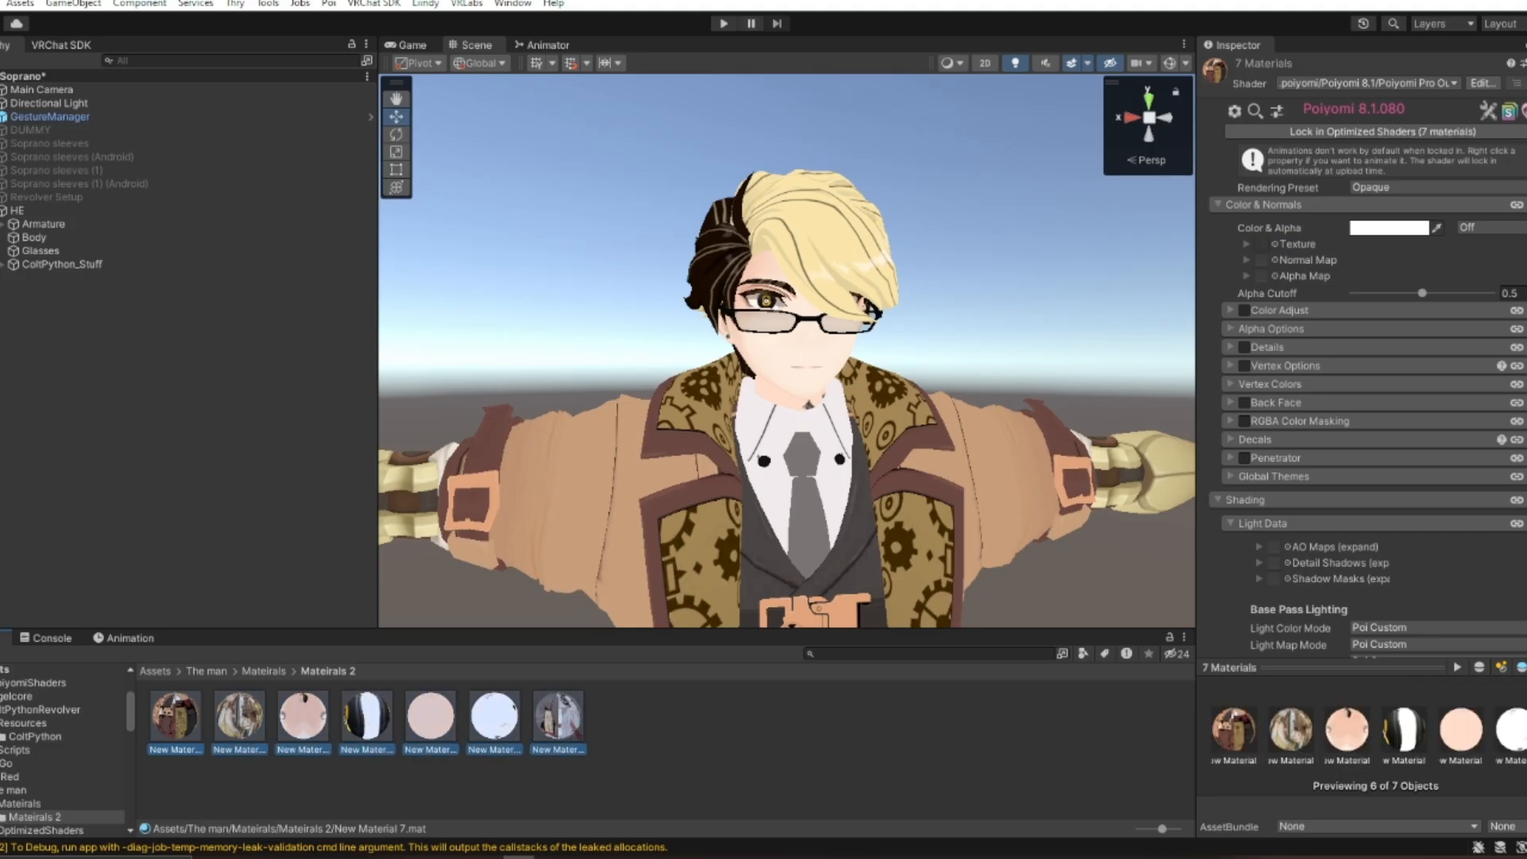
left_click(541, 748, "ctrl")
left_click(368, 750, "ctrl")
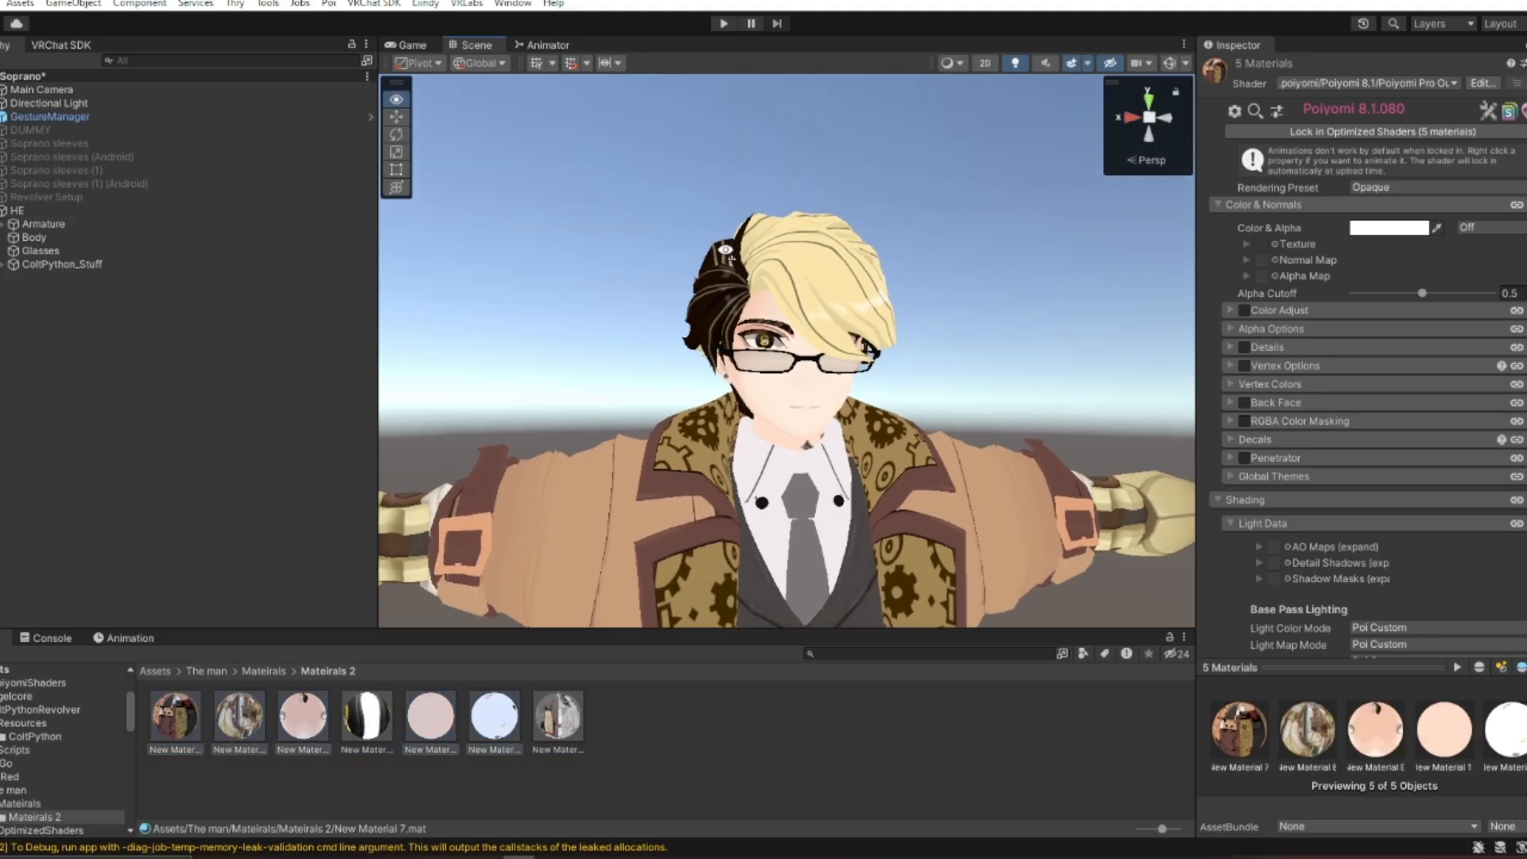
Enable Outlines in the shader settings of the five selected materials and expand that section.
scroll(754, 263, "up", 8)
scroll(753, 262, "down", 1)
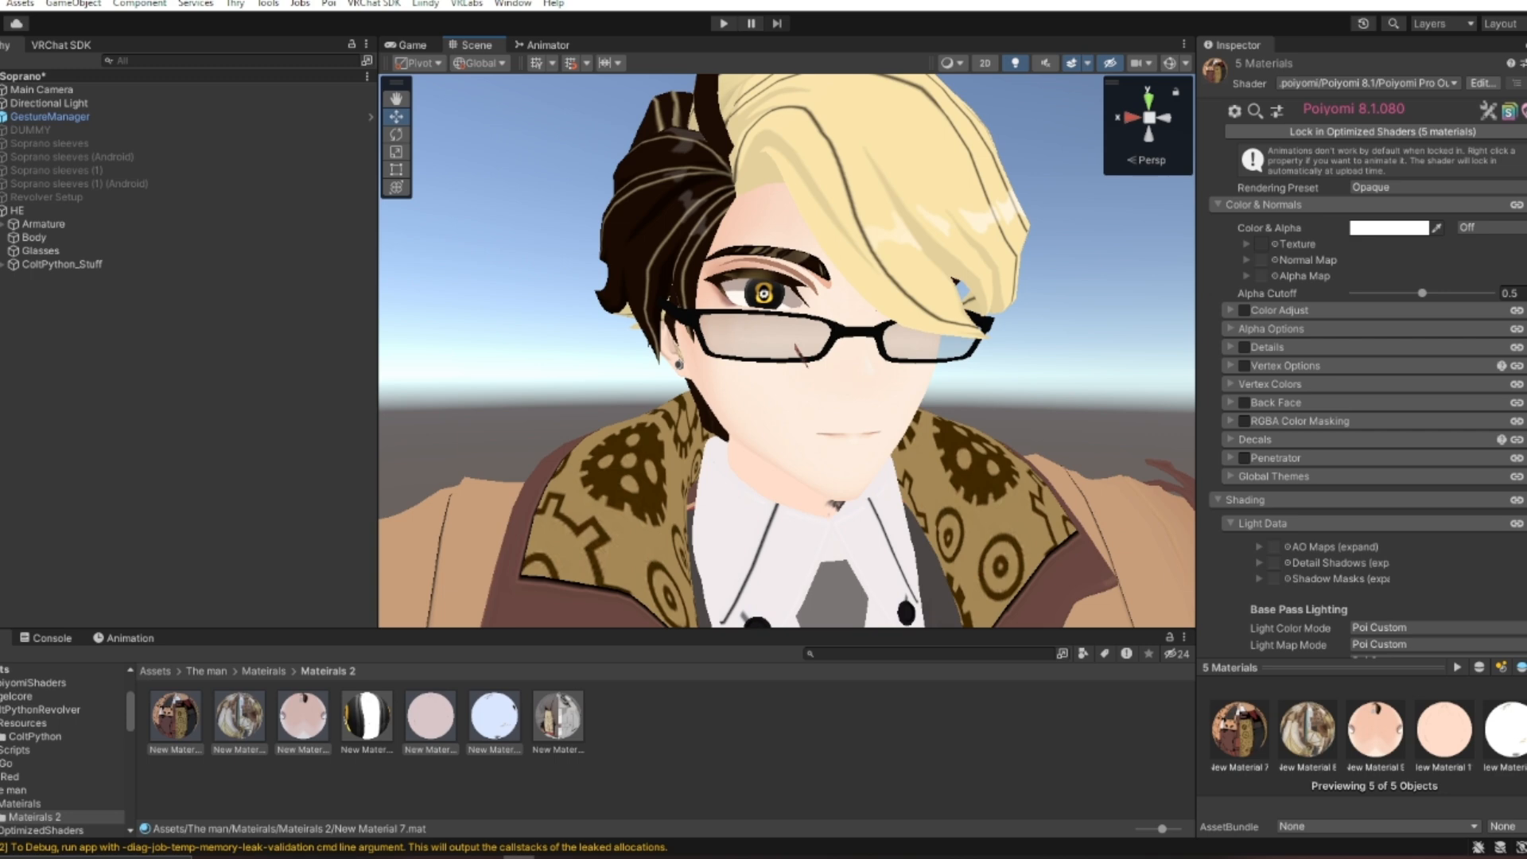
key("w")
mouse_move(860, 373)
right_mouse_down()
mouse_move(842, 307)
mouse_move(863, 369)
right_mouse_up()
key("s")
key("s")
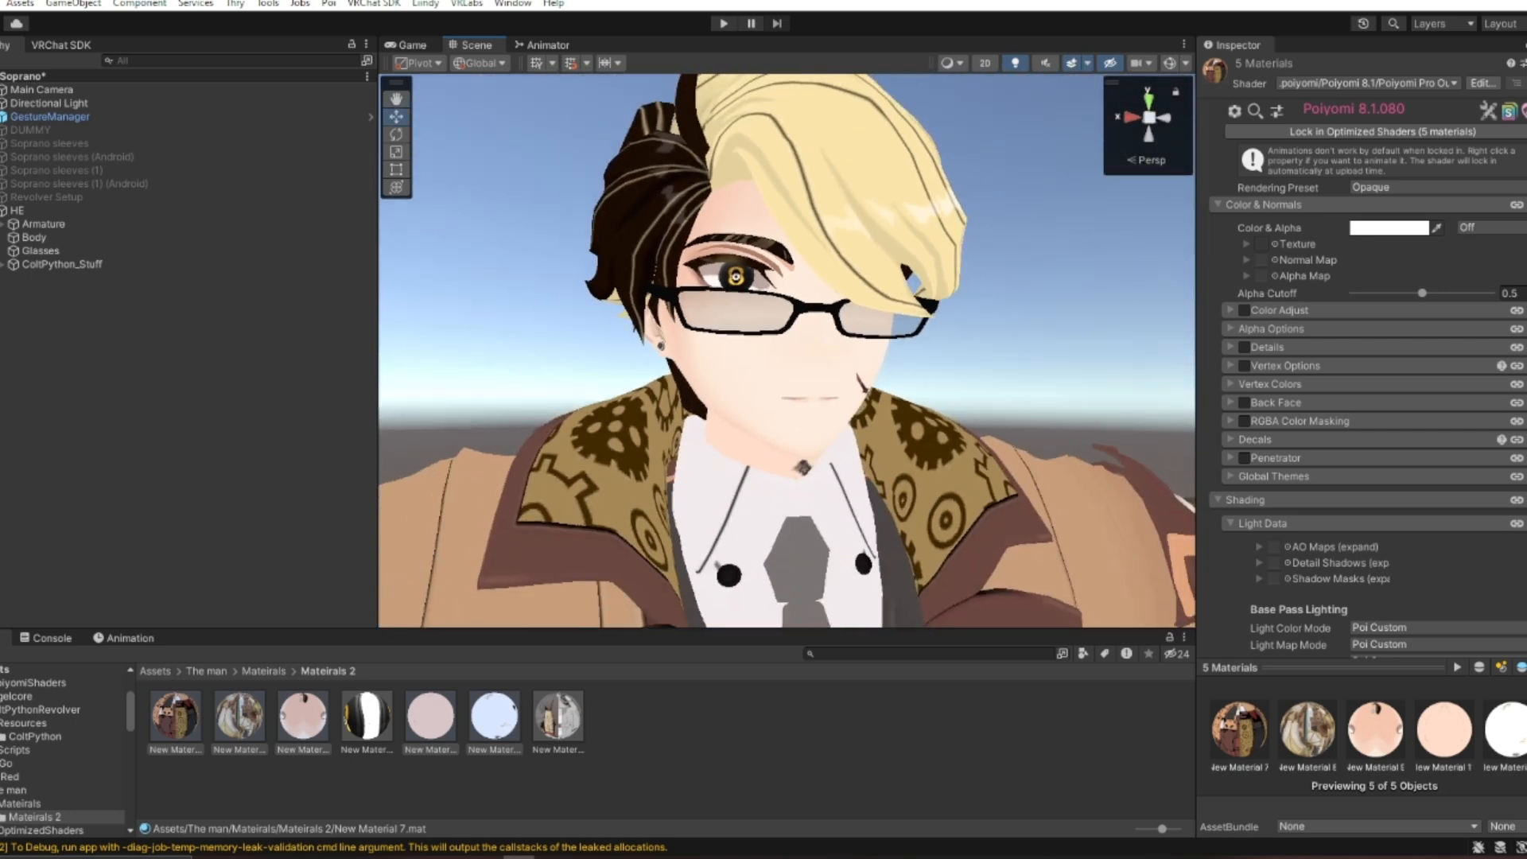
scroll(1302, 478, "down", 10)
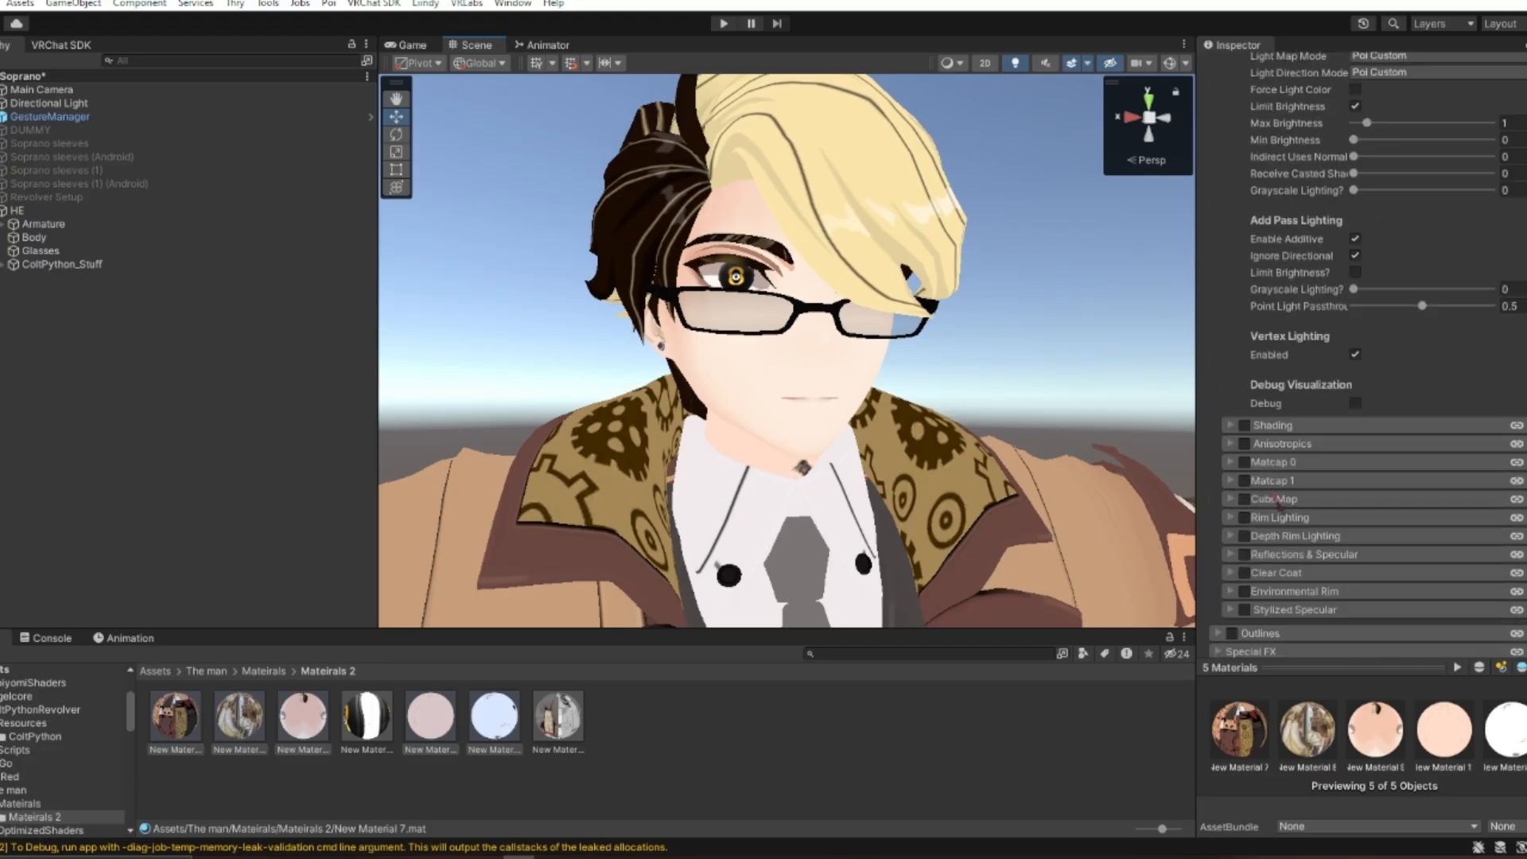
left_click(1259, 498)
scroll(1261, 494, "down", 3)
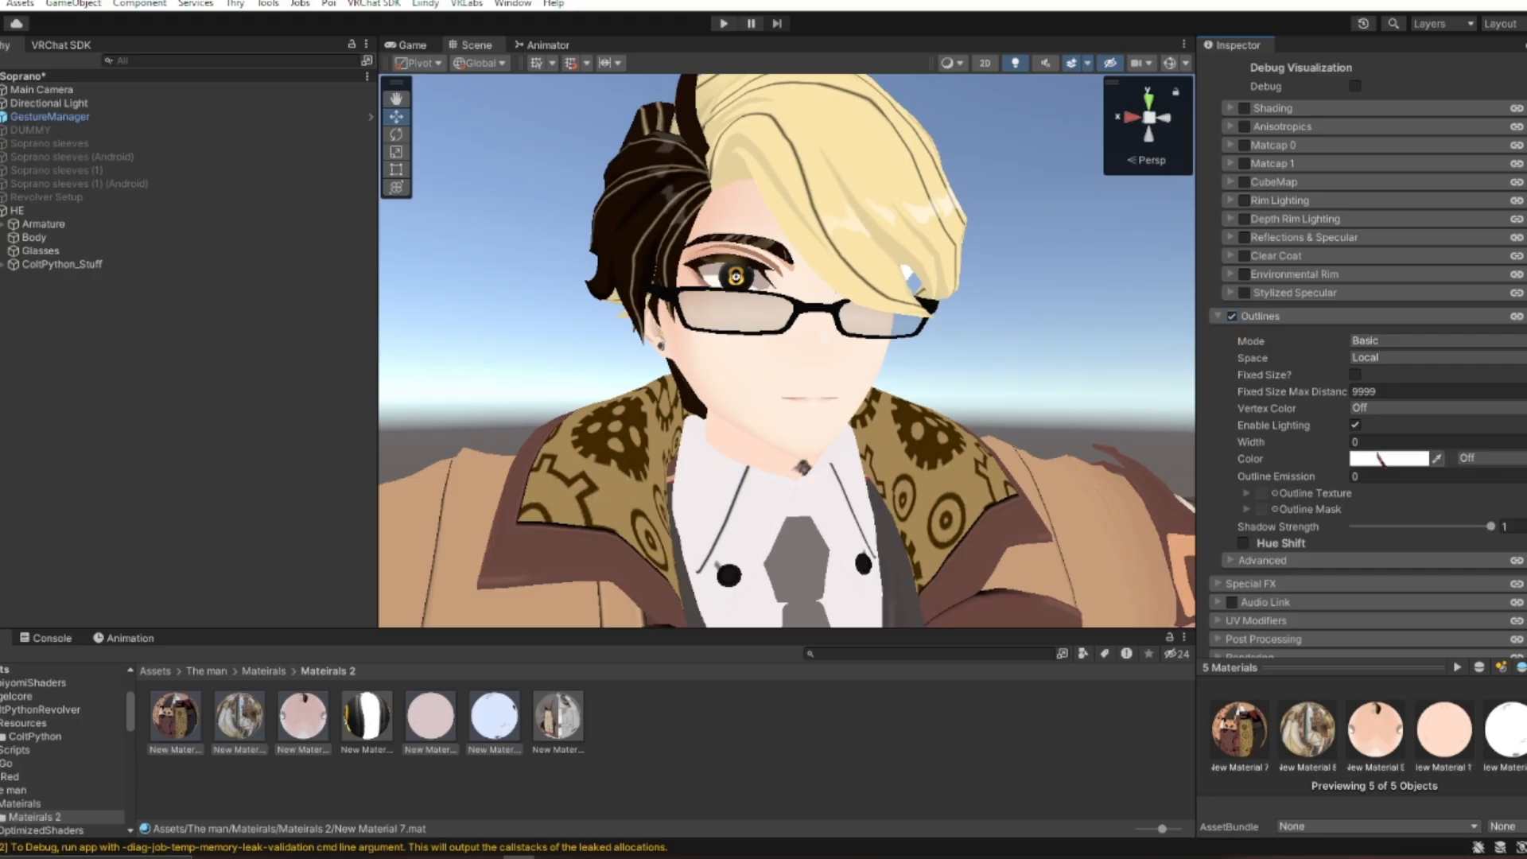
Set the outline width to 0.2 and check the outlines on the avatar from near and far.
left_click(1379, 440)
type("2")
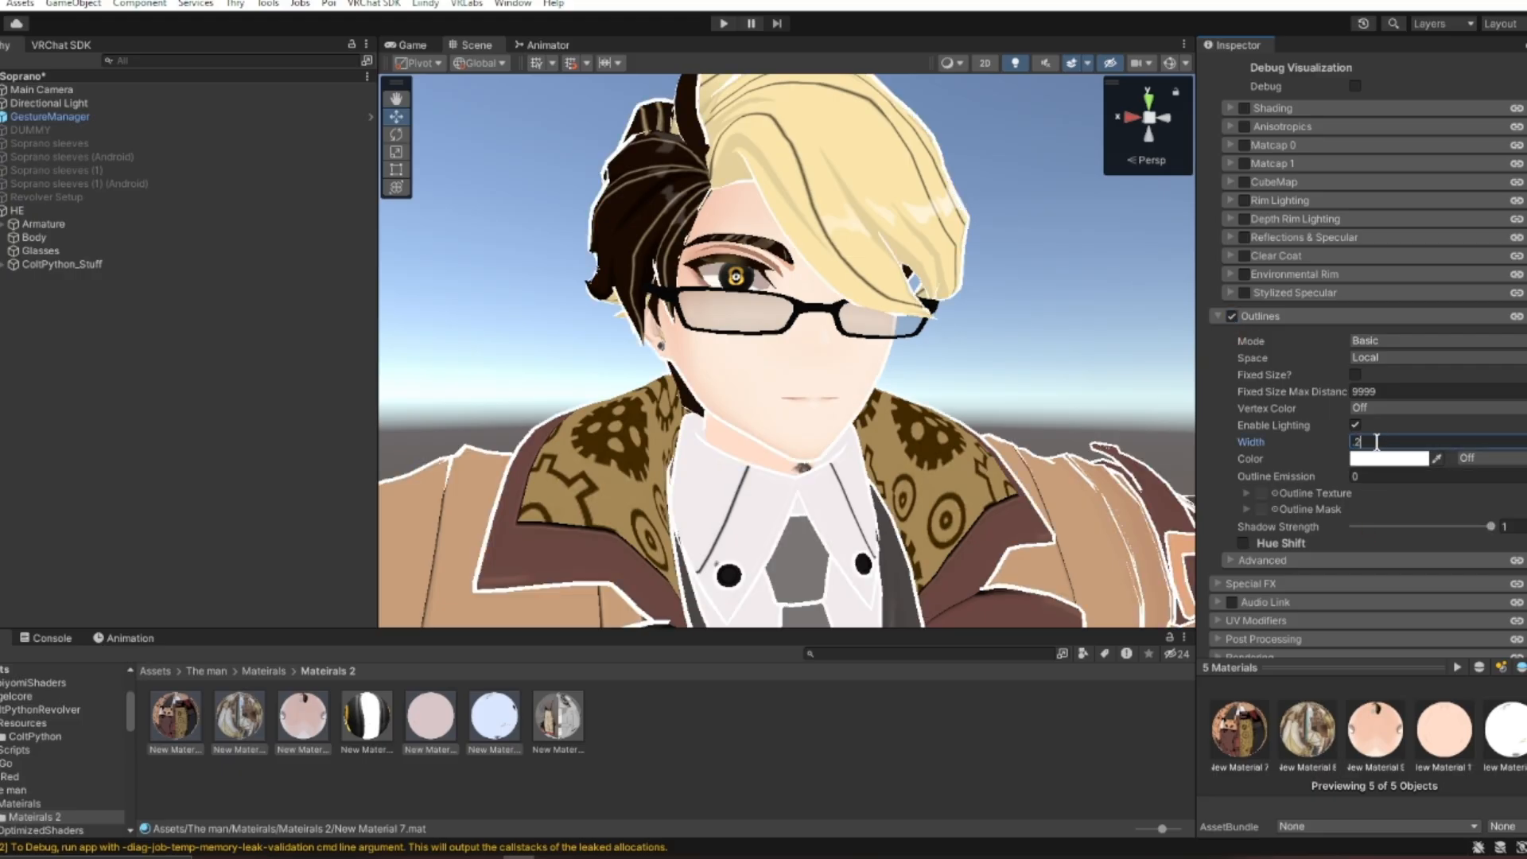
scroll(813, 430, "down", 5)
right_click_drag(813, 430, 802, 517)
key("s")
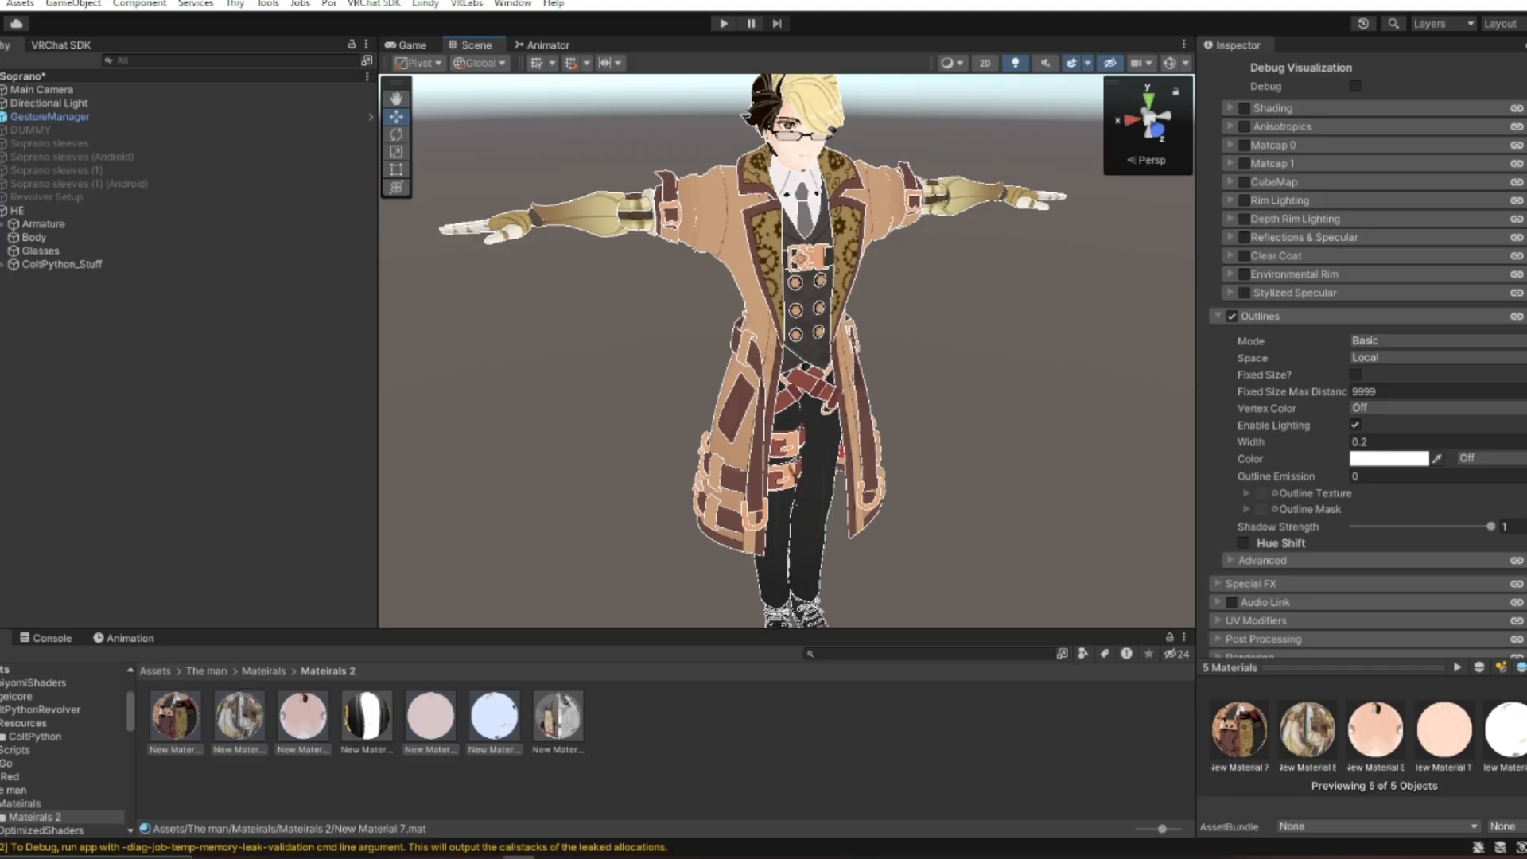
right_click_drag(792, 501, 813, 360)
key("w")
key("s")
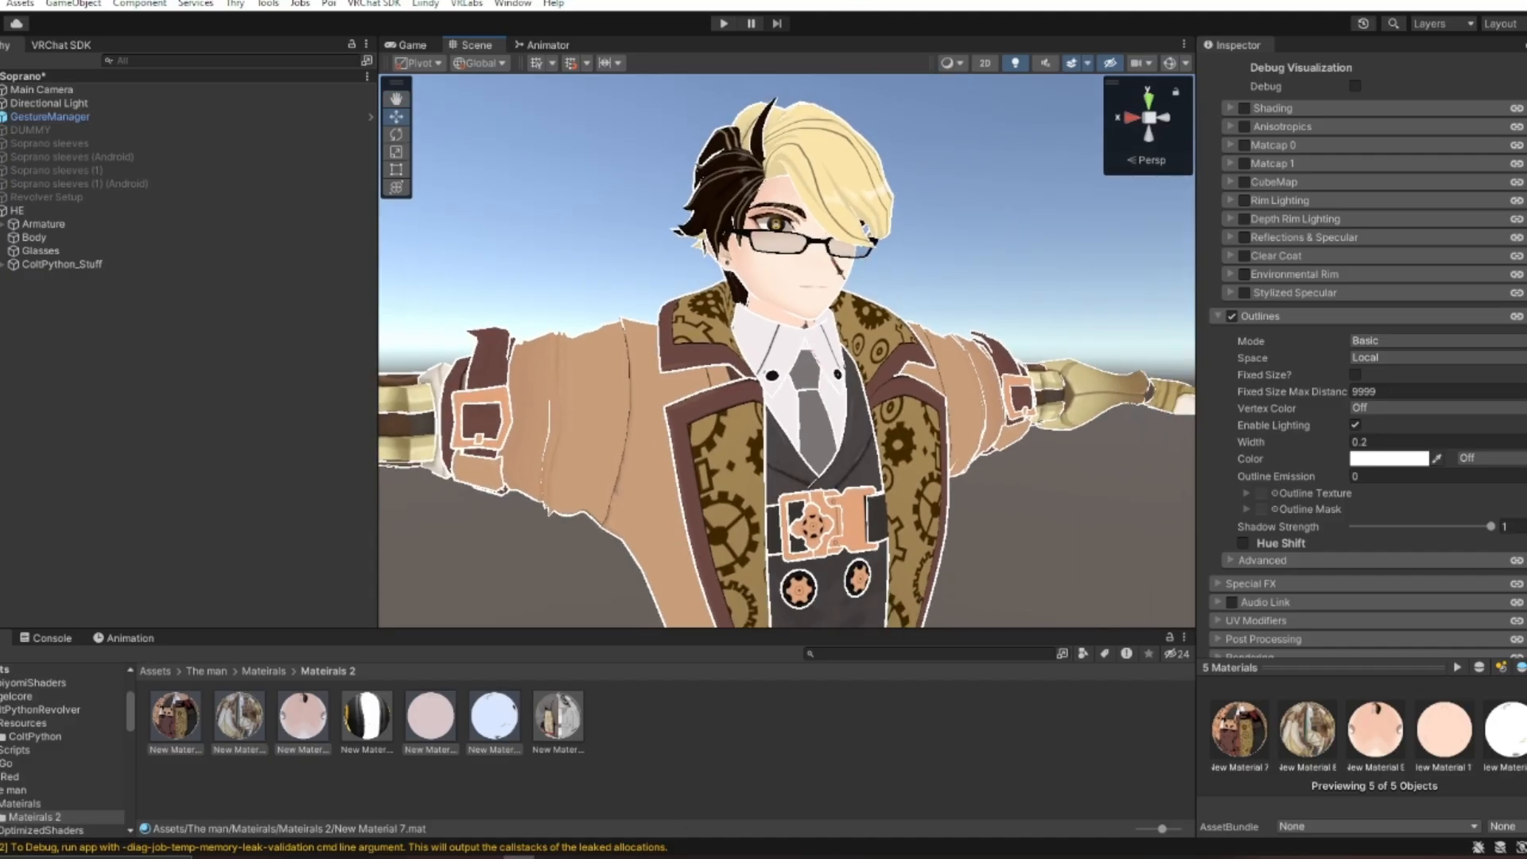
Reduce the outline width of the selected materials to 0.15 and check the outlines near the avatar's face.
left_click(1350, 442)
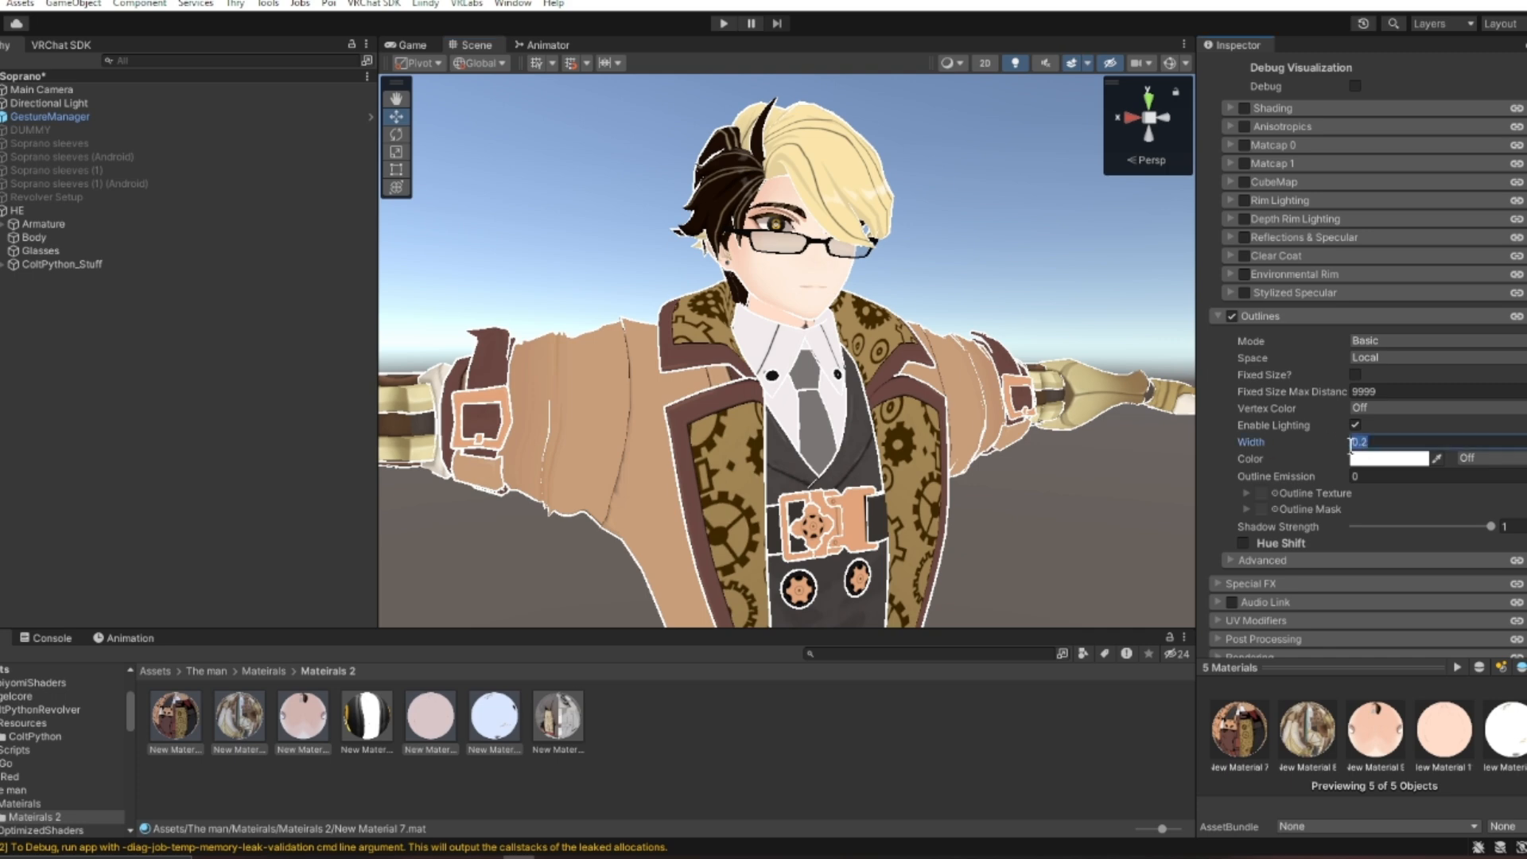
type("0.15")
middle_click_drag(800, 452, 879, 480)
scroll(880, 480, "up", 6)
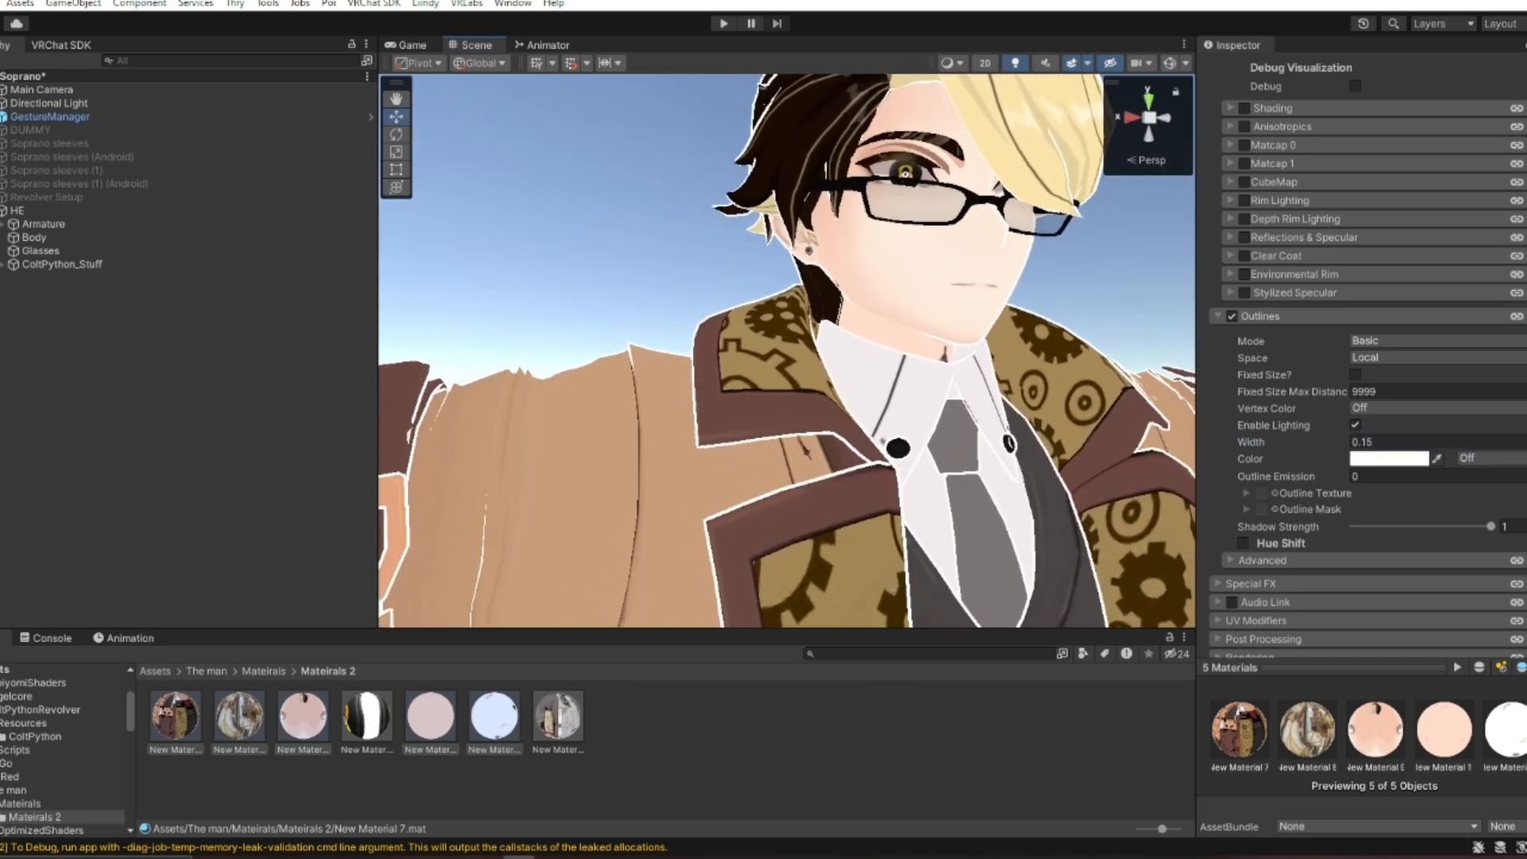
Set the outline width to 0.1 and check the outlines on the avatar from a distance.
left_click(1456, 442)
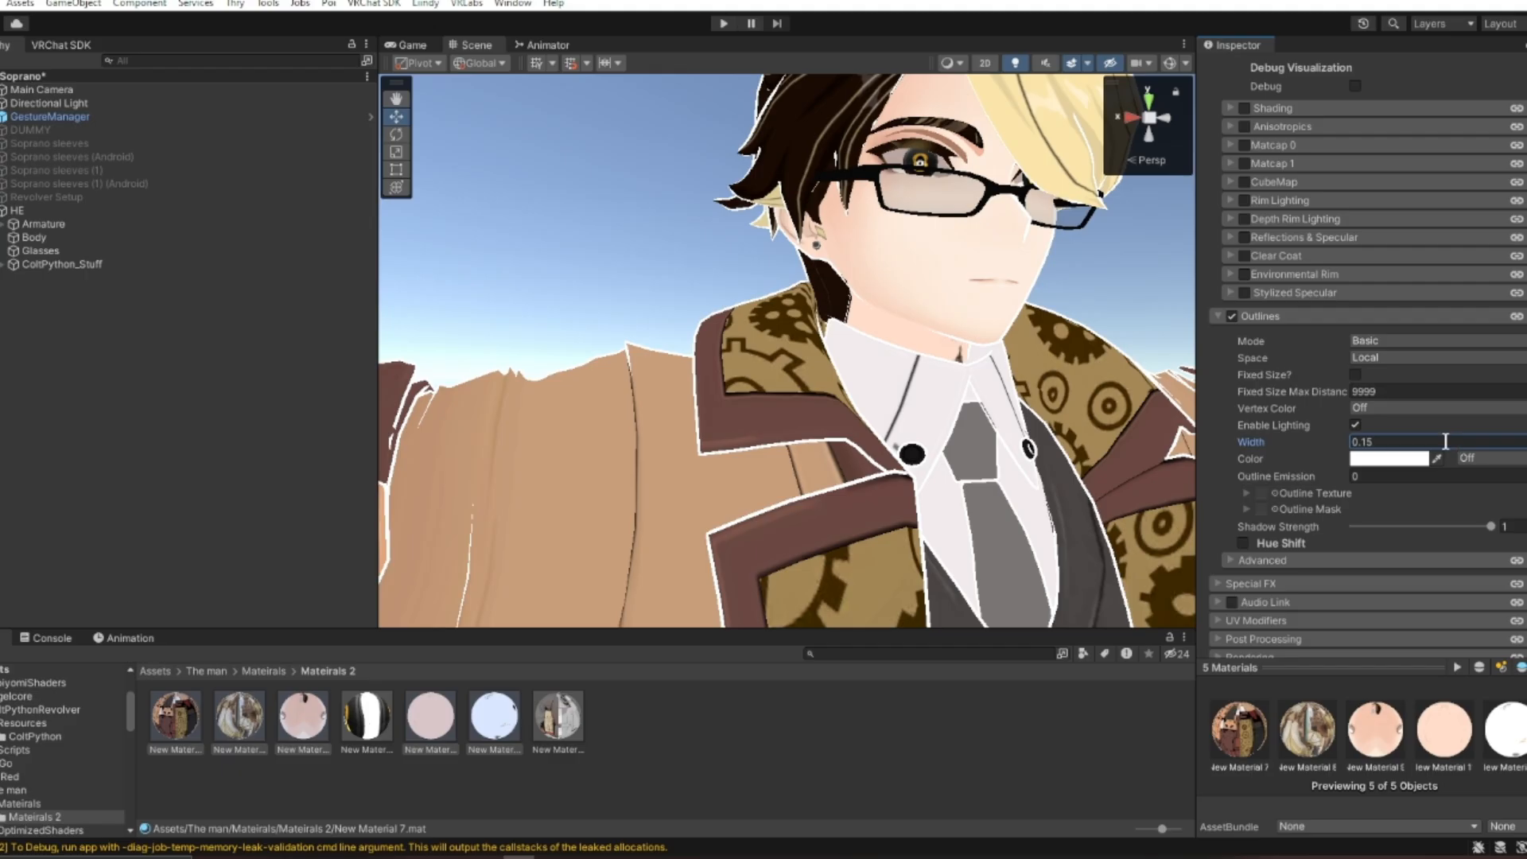
key("ctrl+a")
type("0.1")
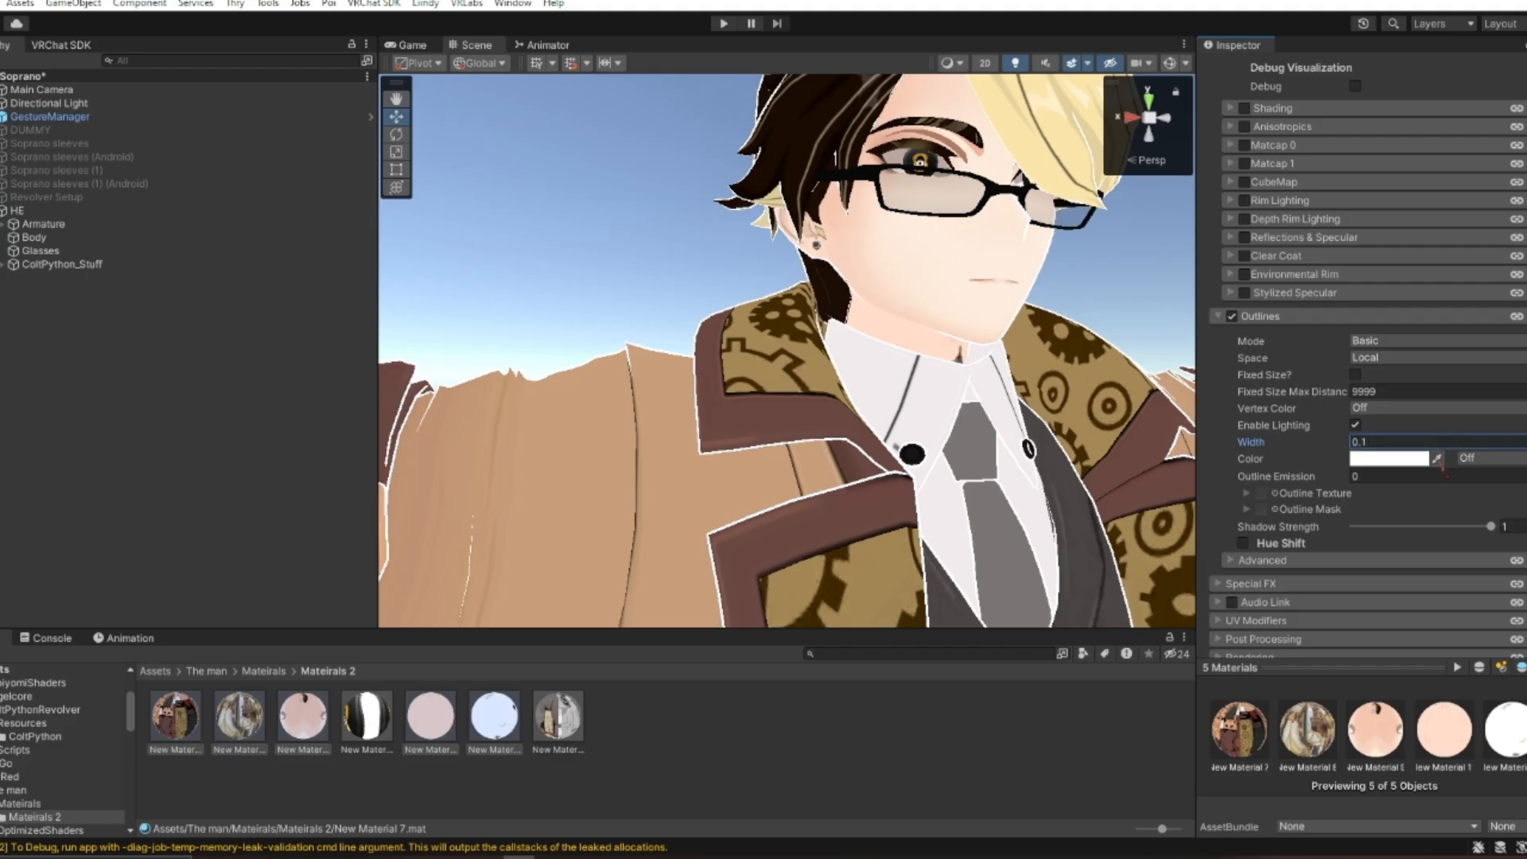
key("s")
right_click_drag(746, 278, 758, 365)
key("w")
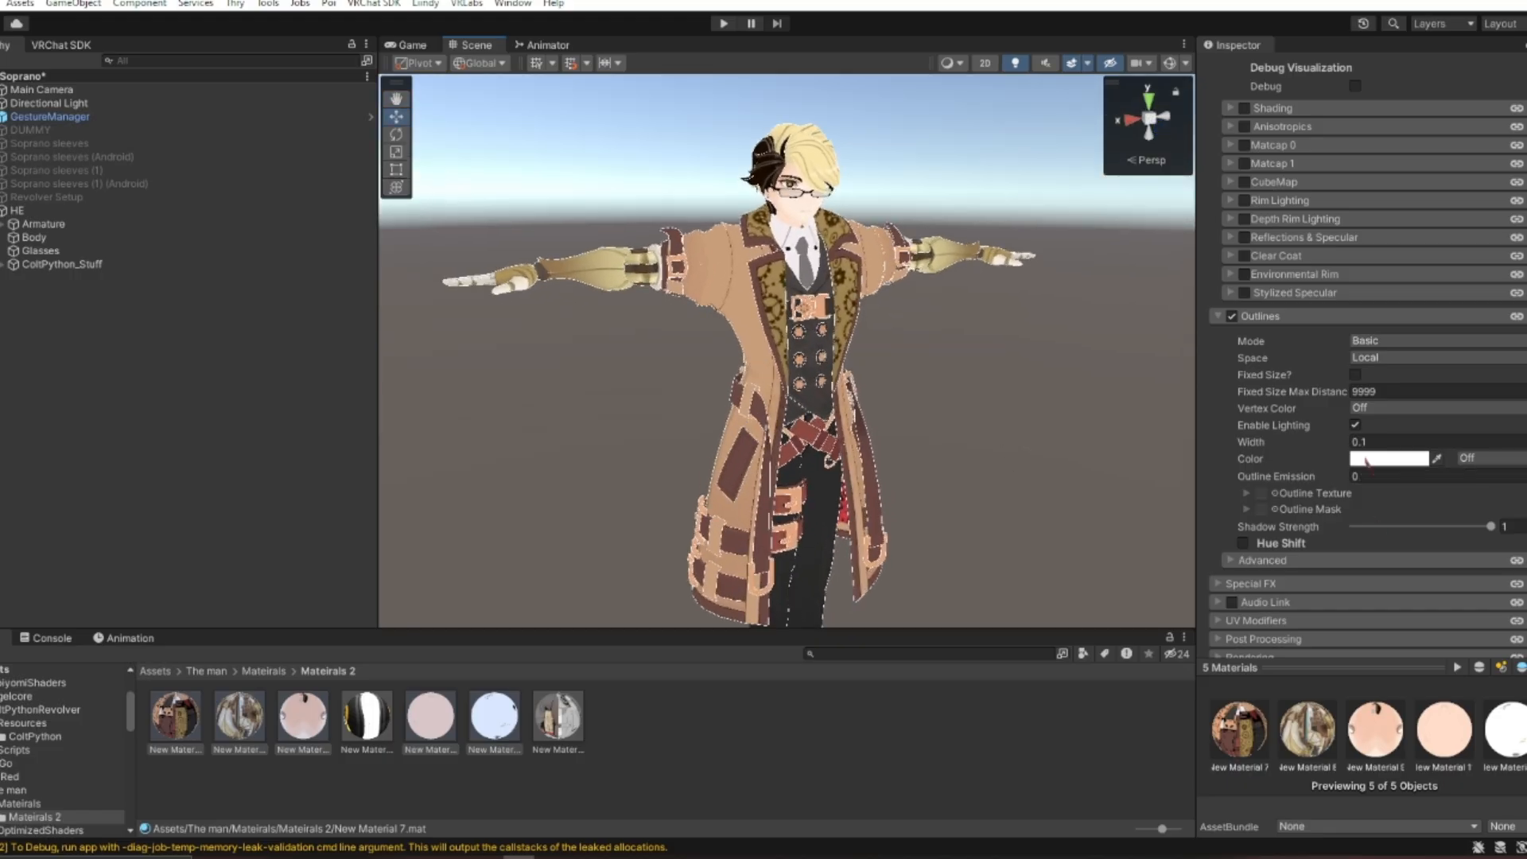
Set the outline width back to 0.2 and inspect the outlines up close around the head and collar.
left_click(1372, 441)
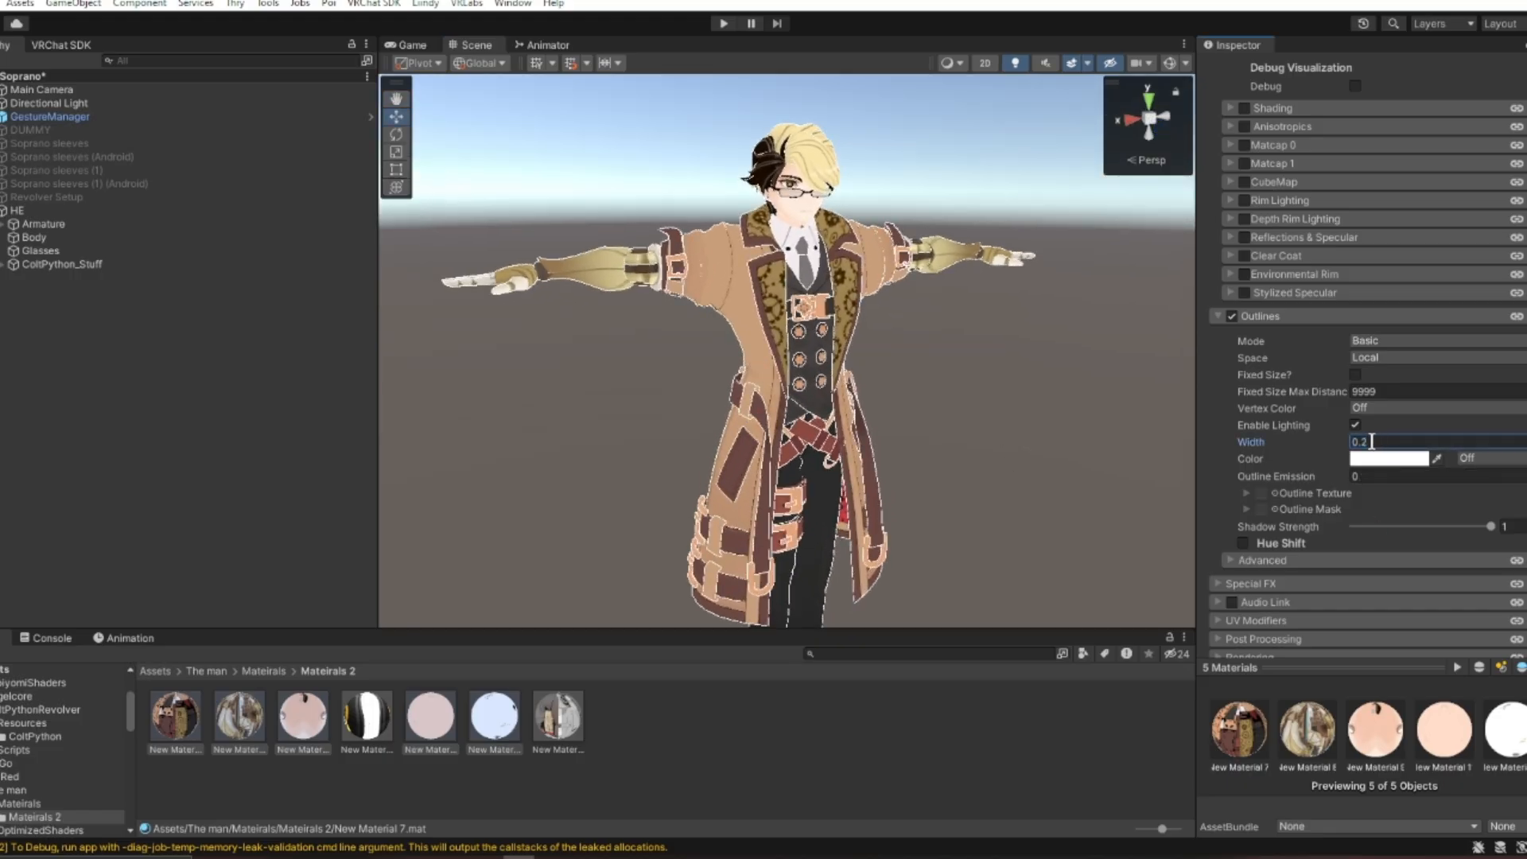
key("w")
right_click_drag(900, 327, 894, 265)
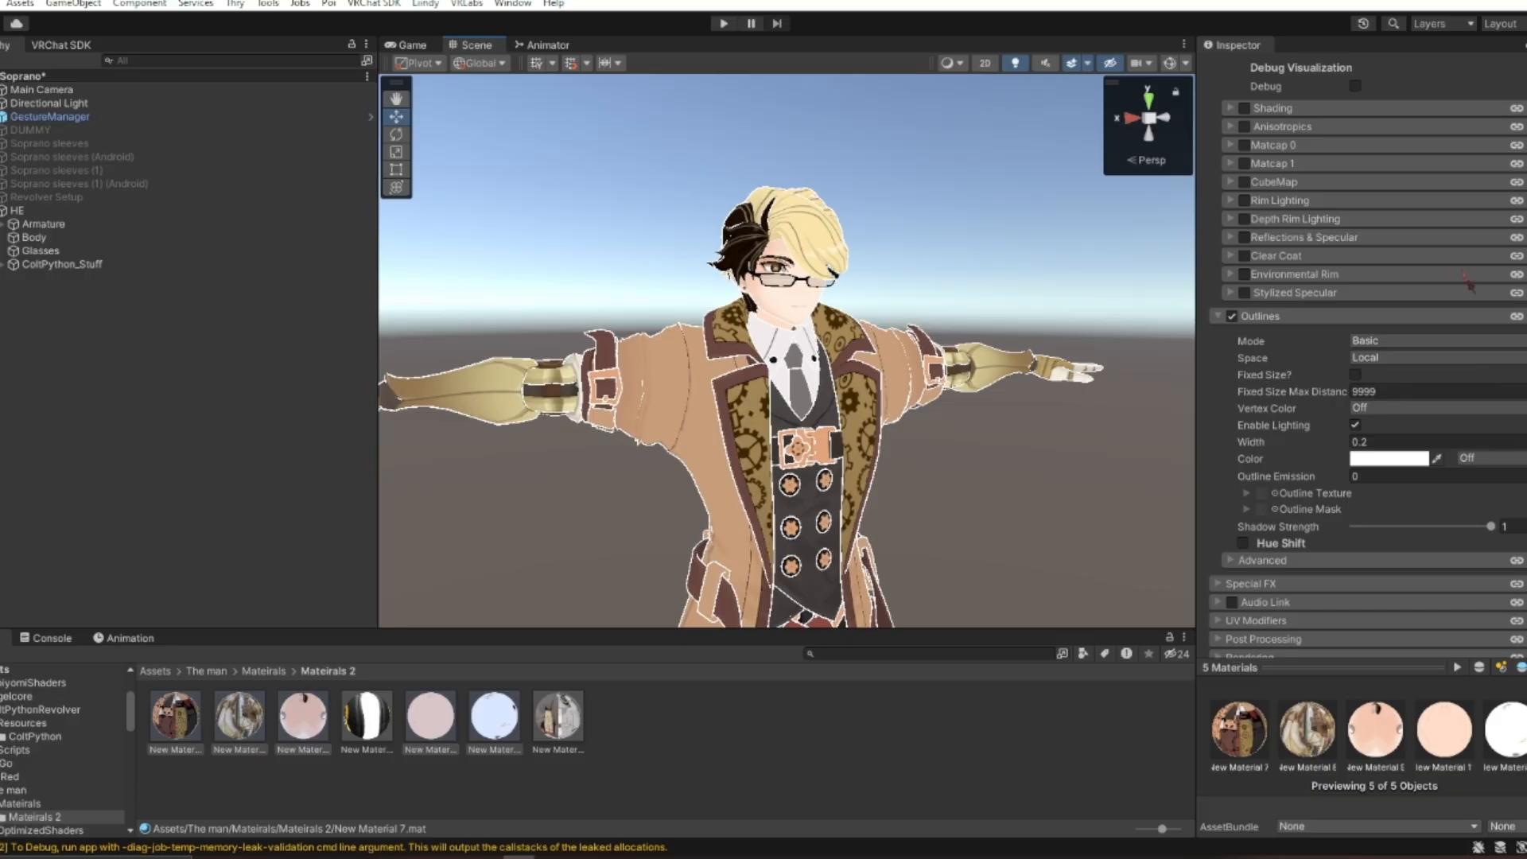
key("w")
right_click_drag(860, 355, 882, 318)
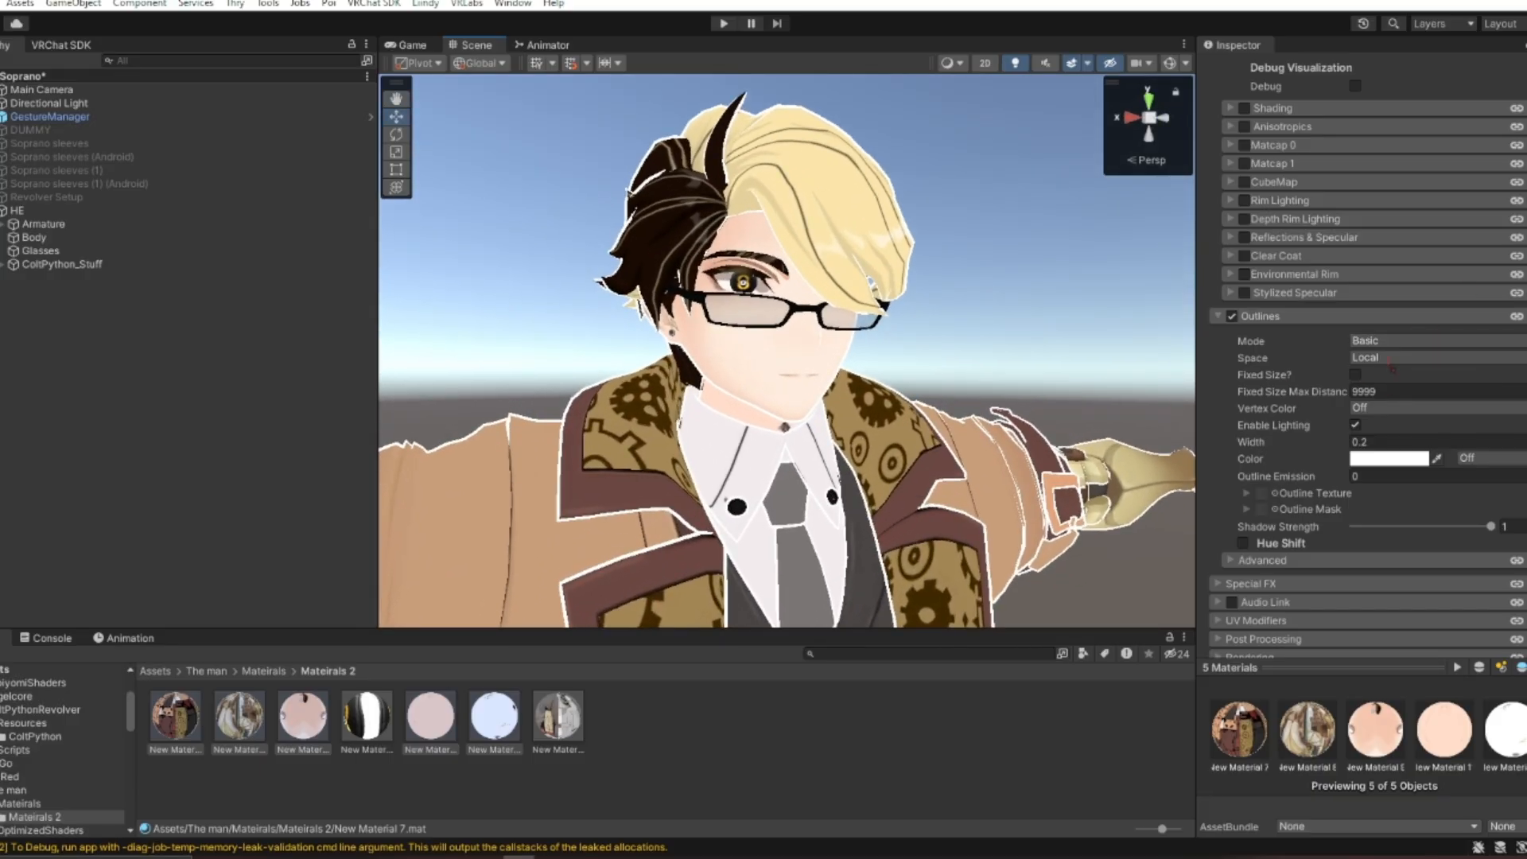
Switch the outline mode to Tint and set the outline color to a pale peach.
left_click(1447, 342)
left_click(1436, 377)
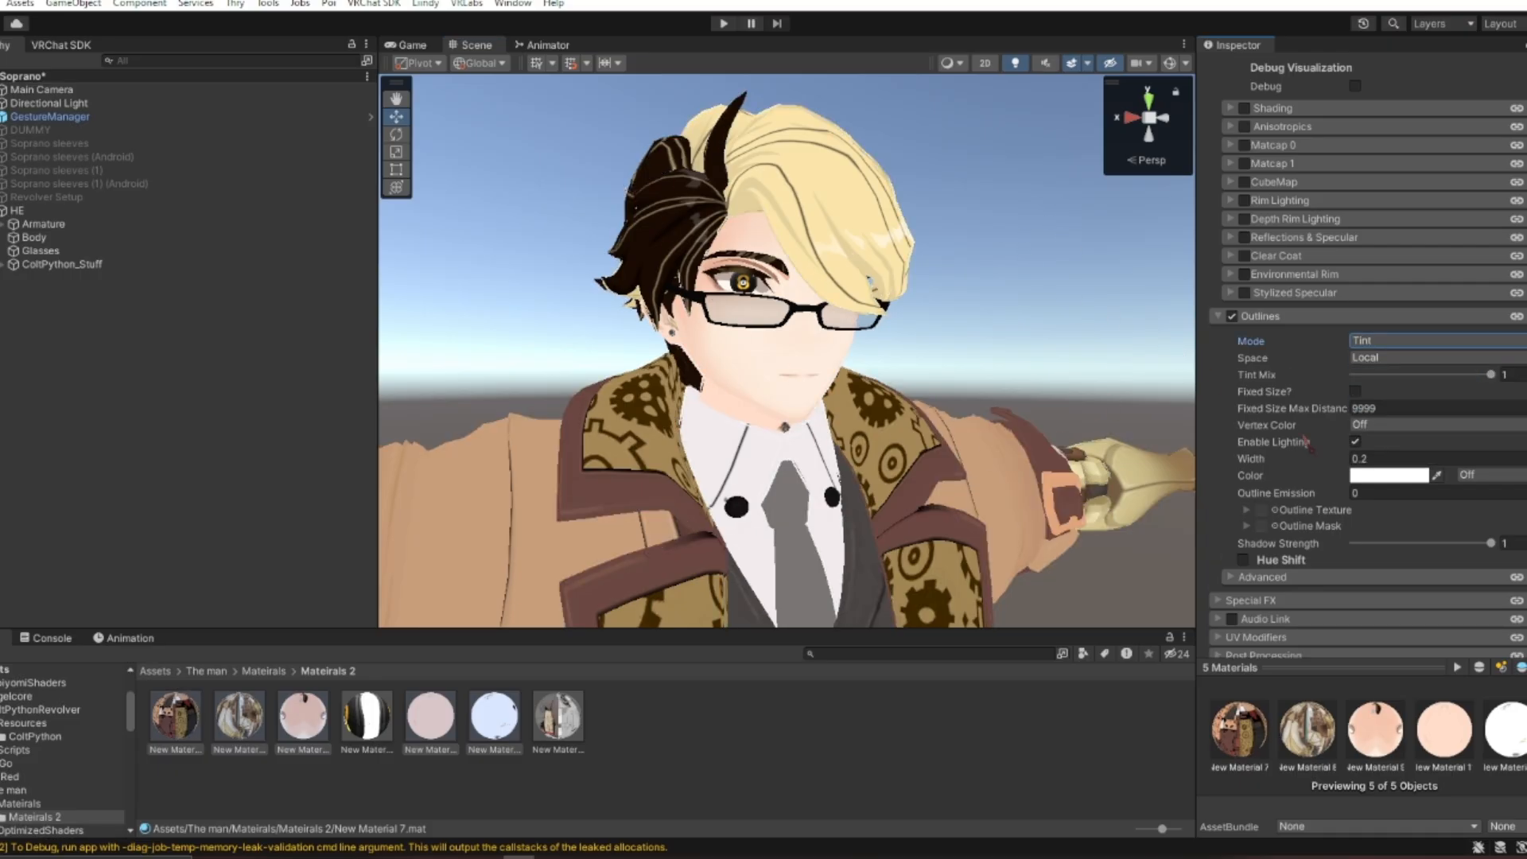
left_click(1388, 475)
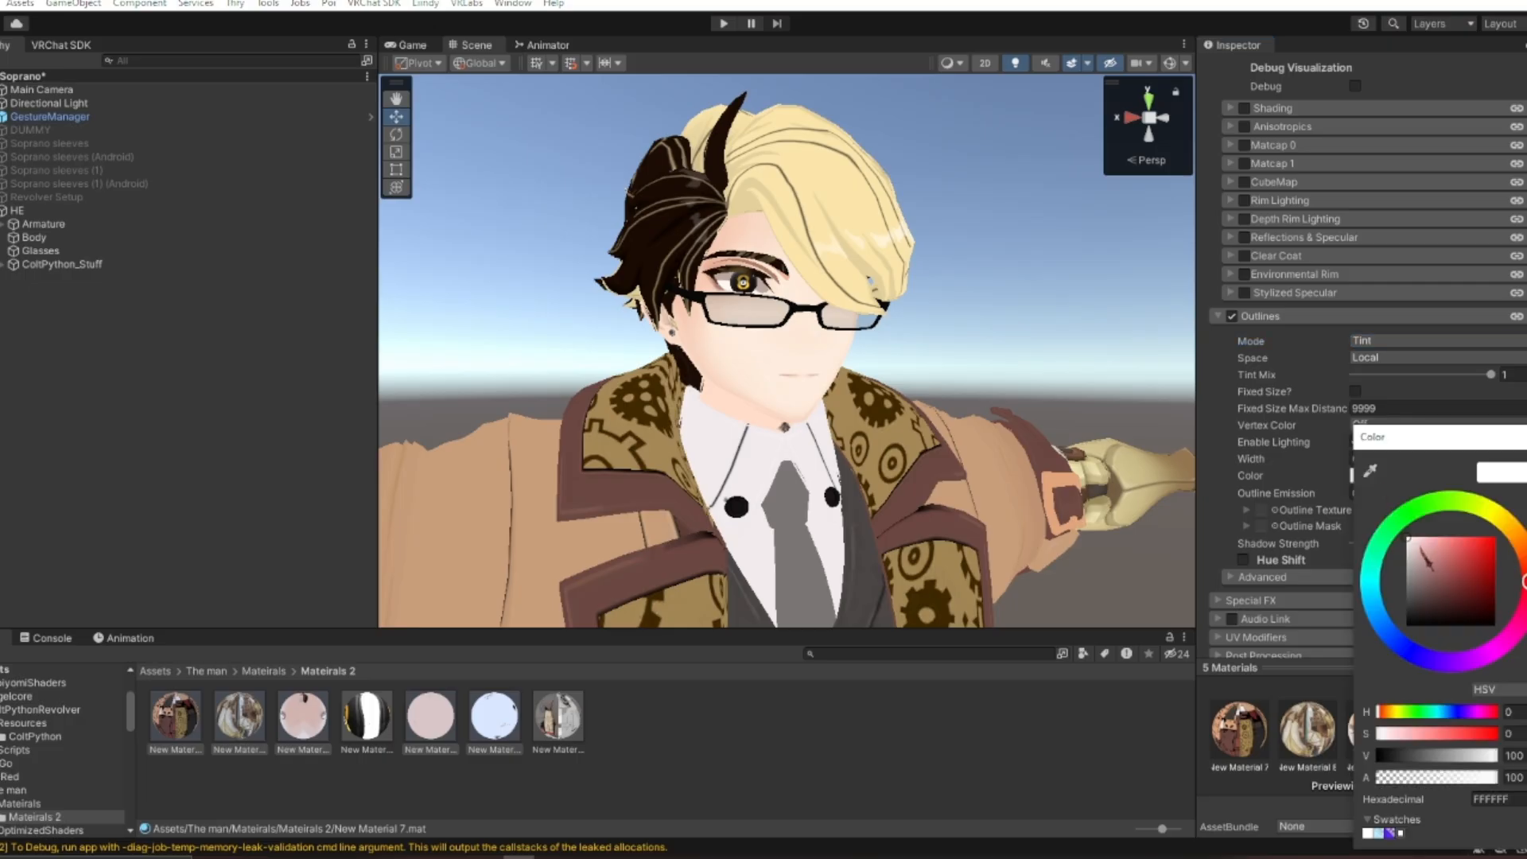
left_click_drag(1424, 556, 1433, 543)
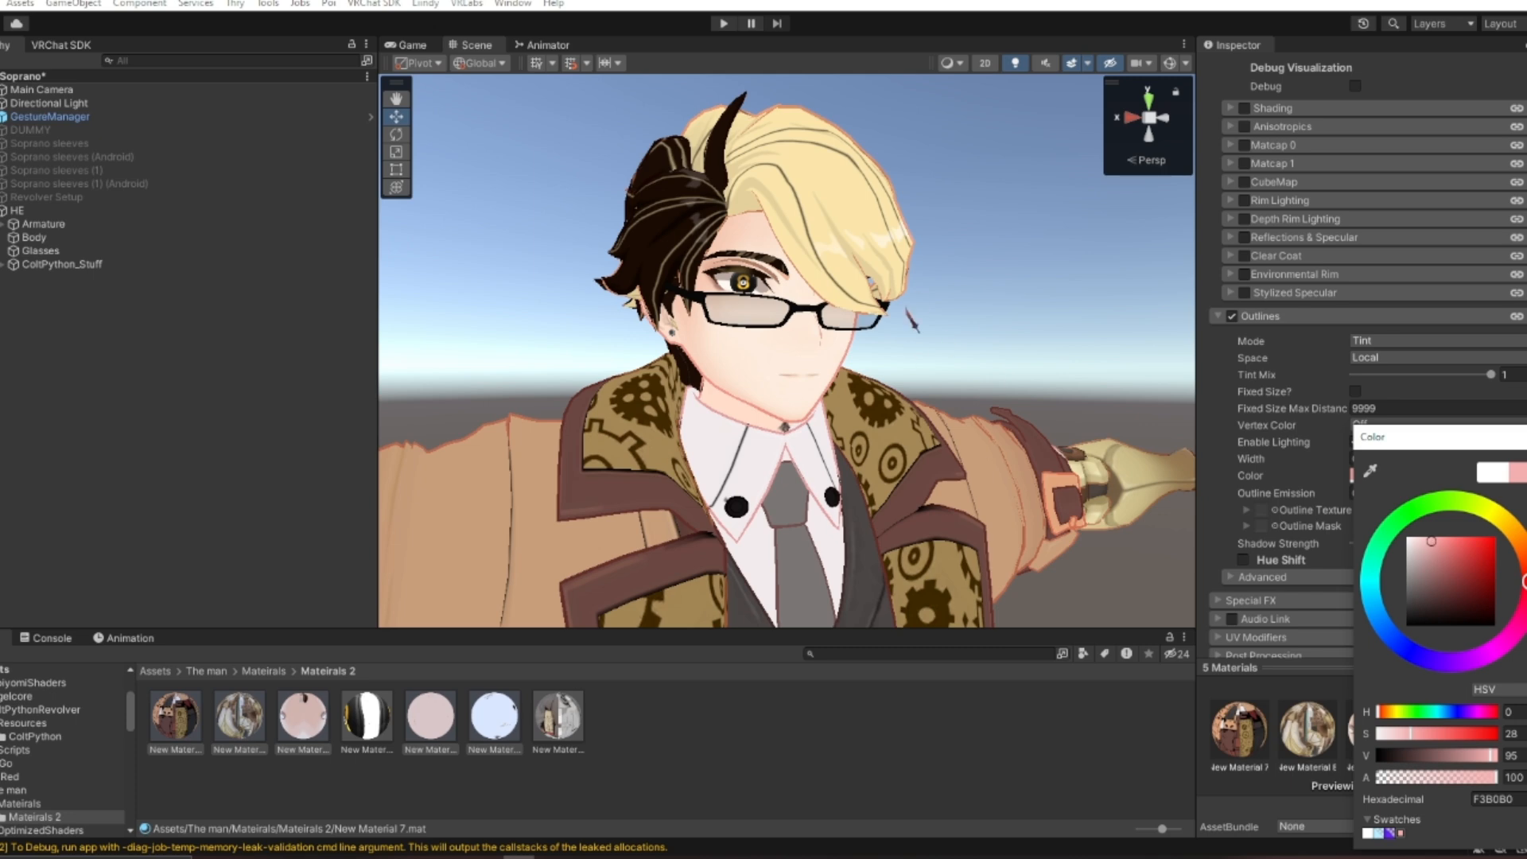
left_click(1521, 541)
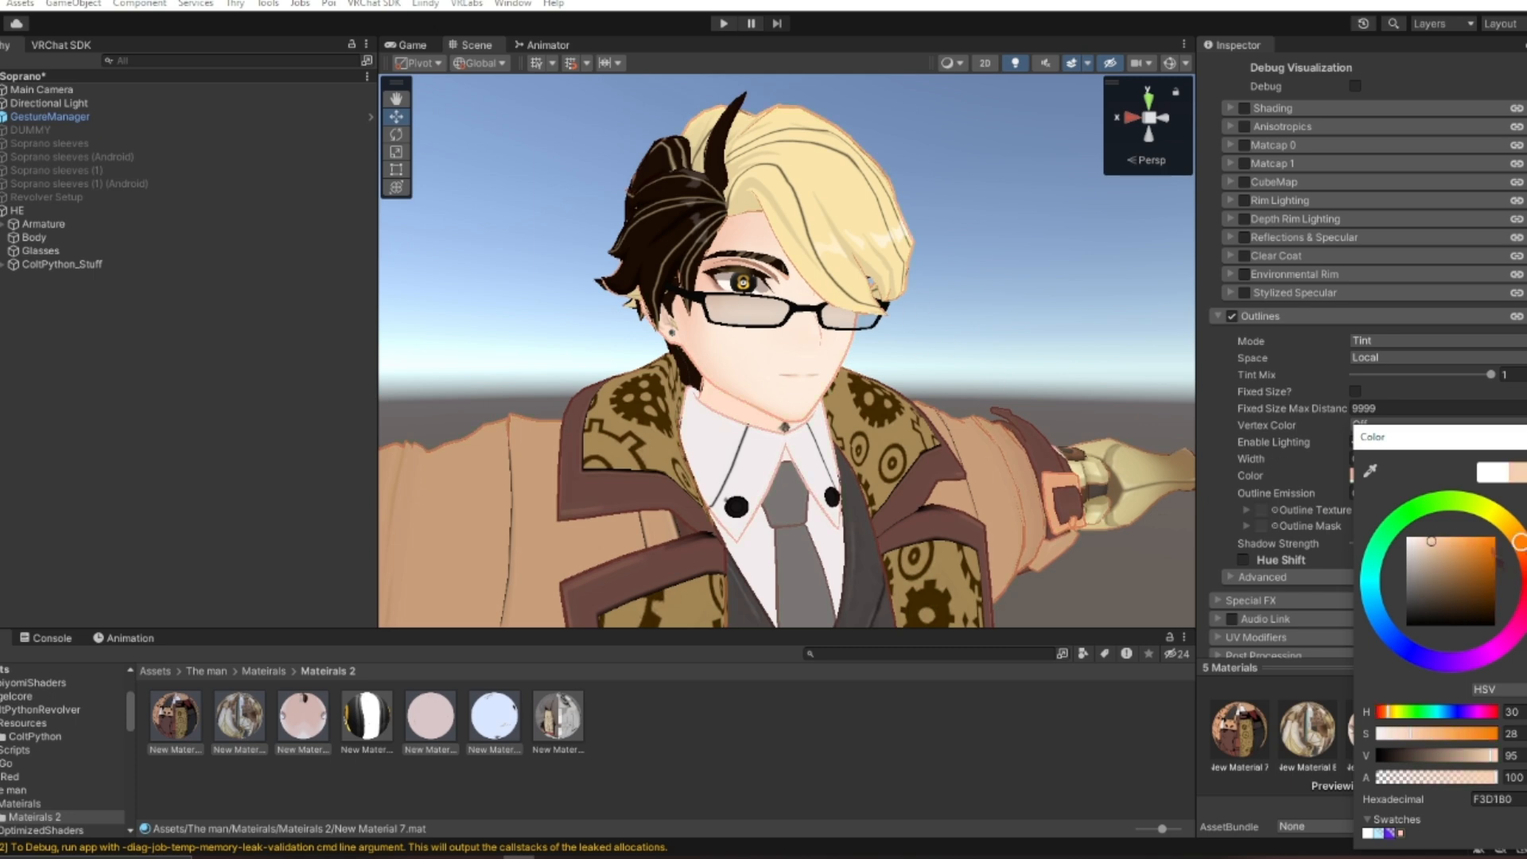
left_click_drag(1432, 547, 1426, 537)
key("Return")
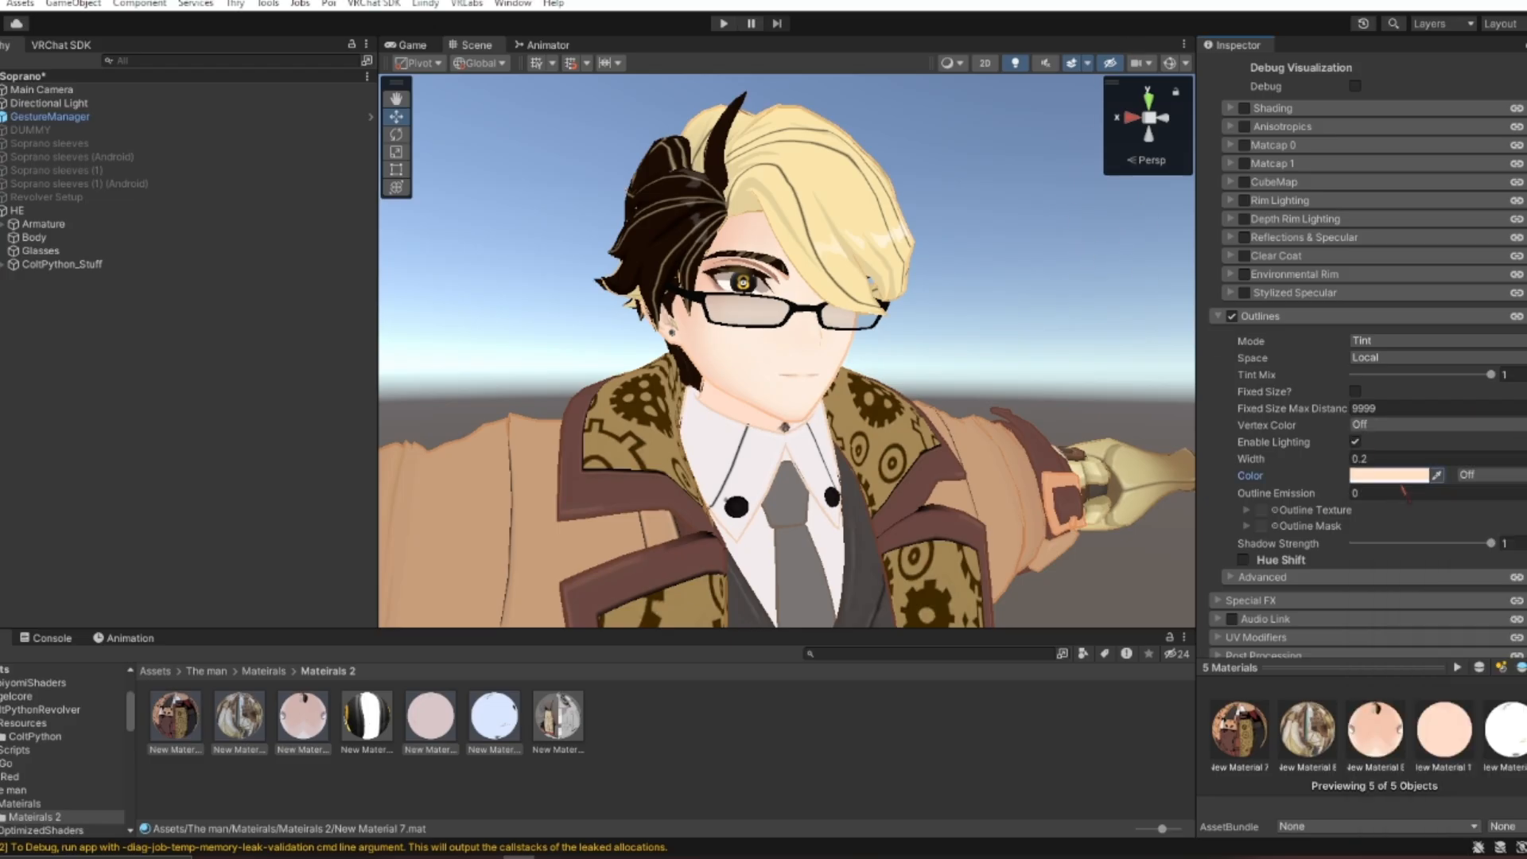
Lighten the outline color to a near-white cream and check the tinted outlines on the avatar.
left_click(1400, 476)
left_click_drag(1431, 550, 1416, 543)
left_click(1344, 248)
right_click_drag(908, 365, 898, 324)
key("s")
key("w")
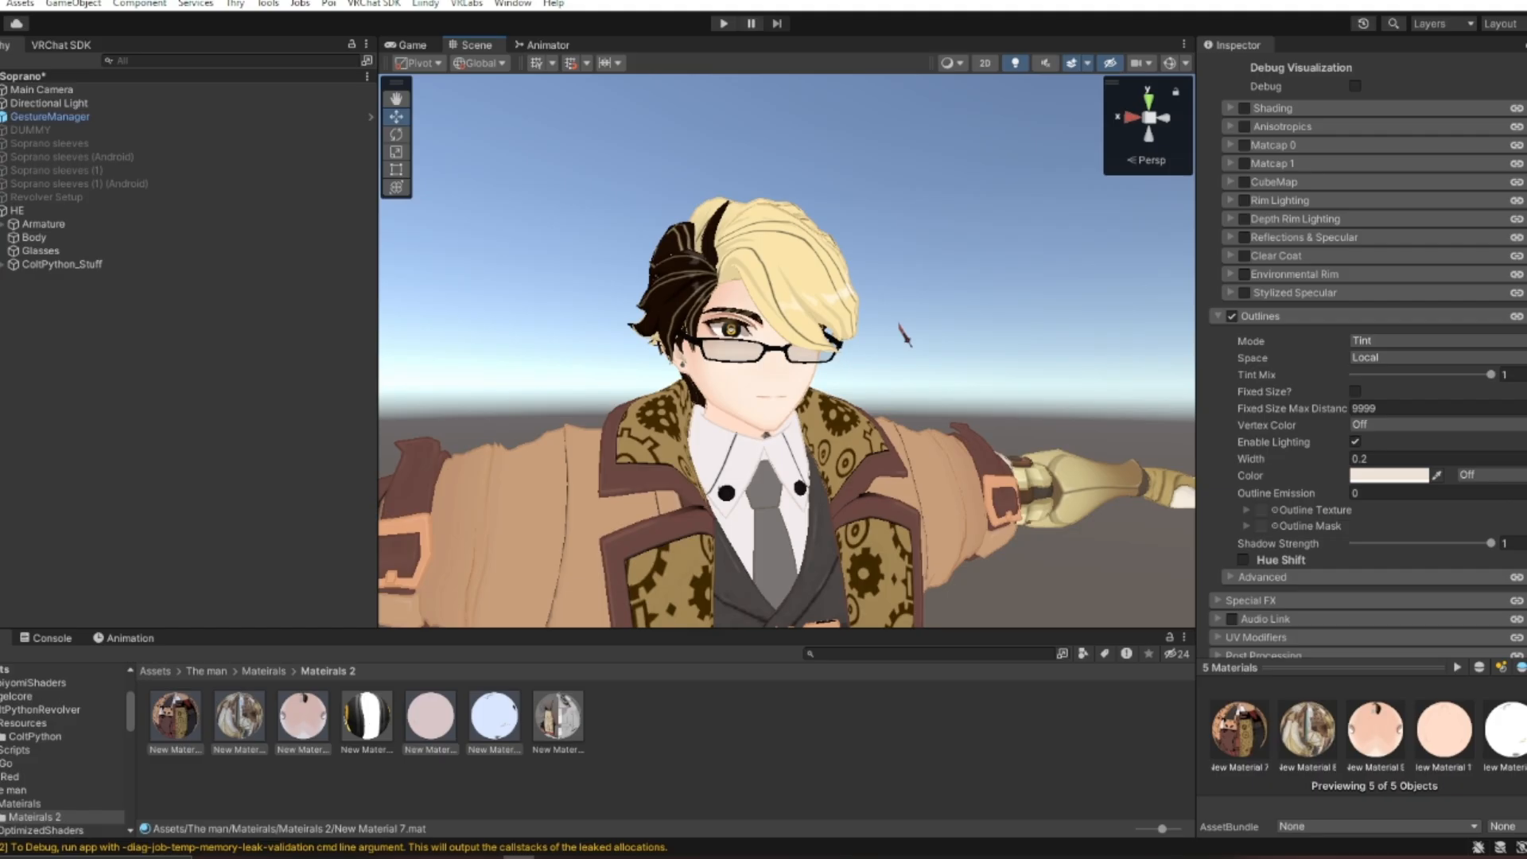
right_click_drag(738, 383, 732, 390)
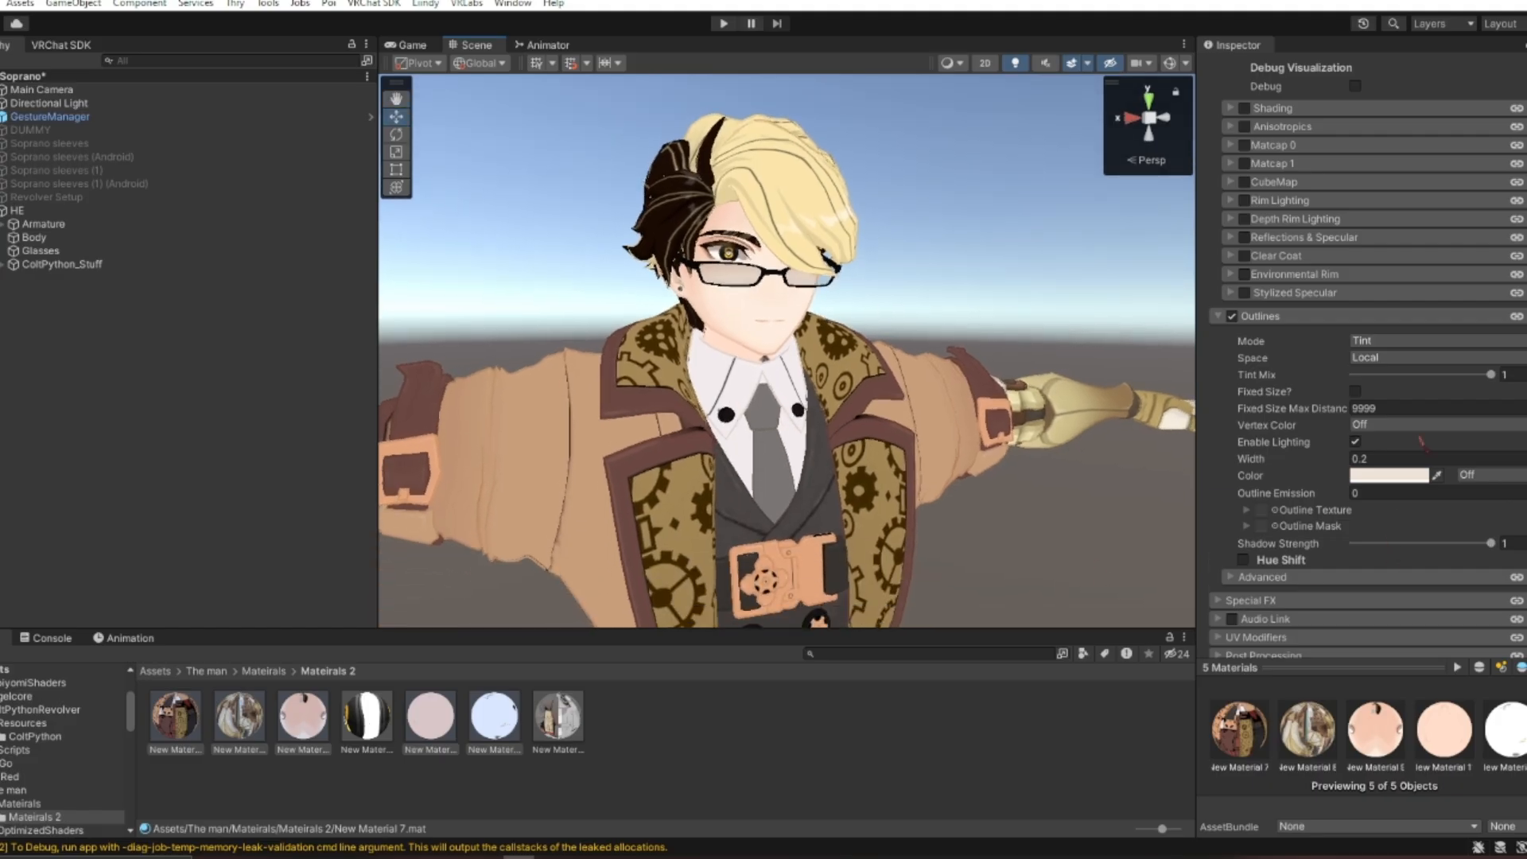
Try an outline emission of 4 on the avatar, then undo the emission change.
left_click(1354, 493)
type("4")
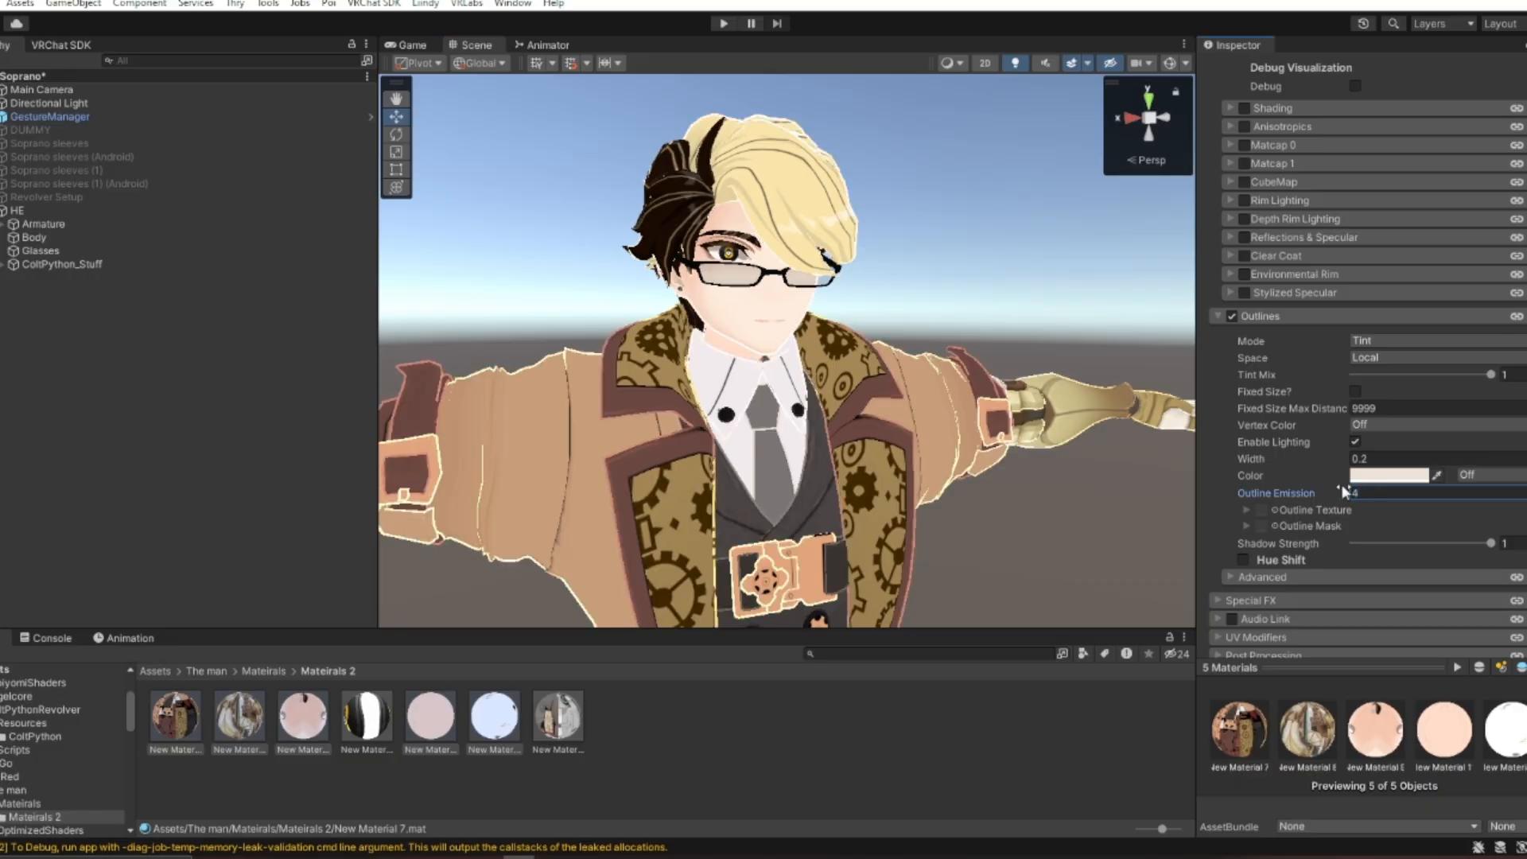
right_click_drag(919, 382, 875, 410)
key("w")
key("d")
key("ctrl+z")
key("w")
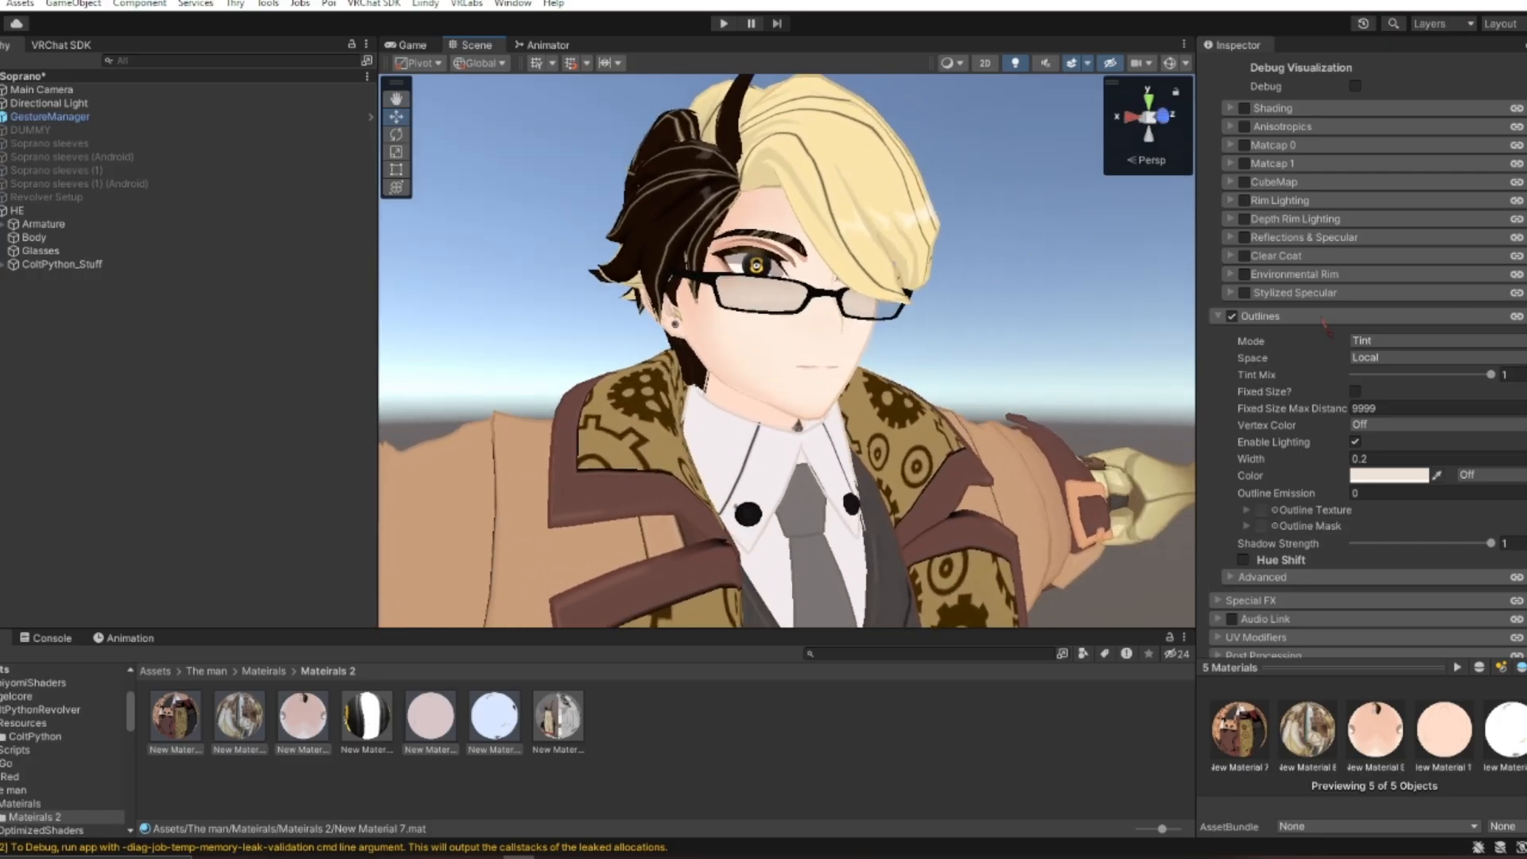
Select the face material New Material 9 and locate its outline mask texture in the project files.
left_click(1323, 318)
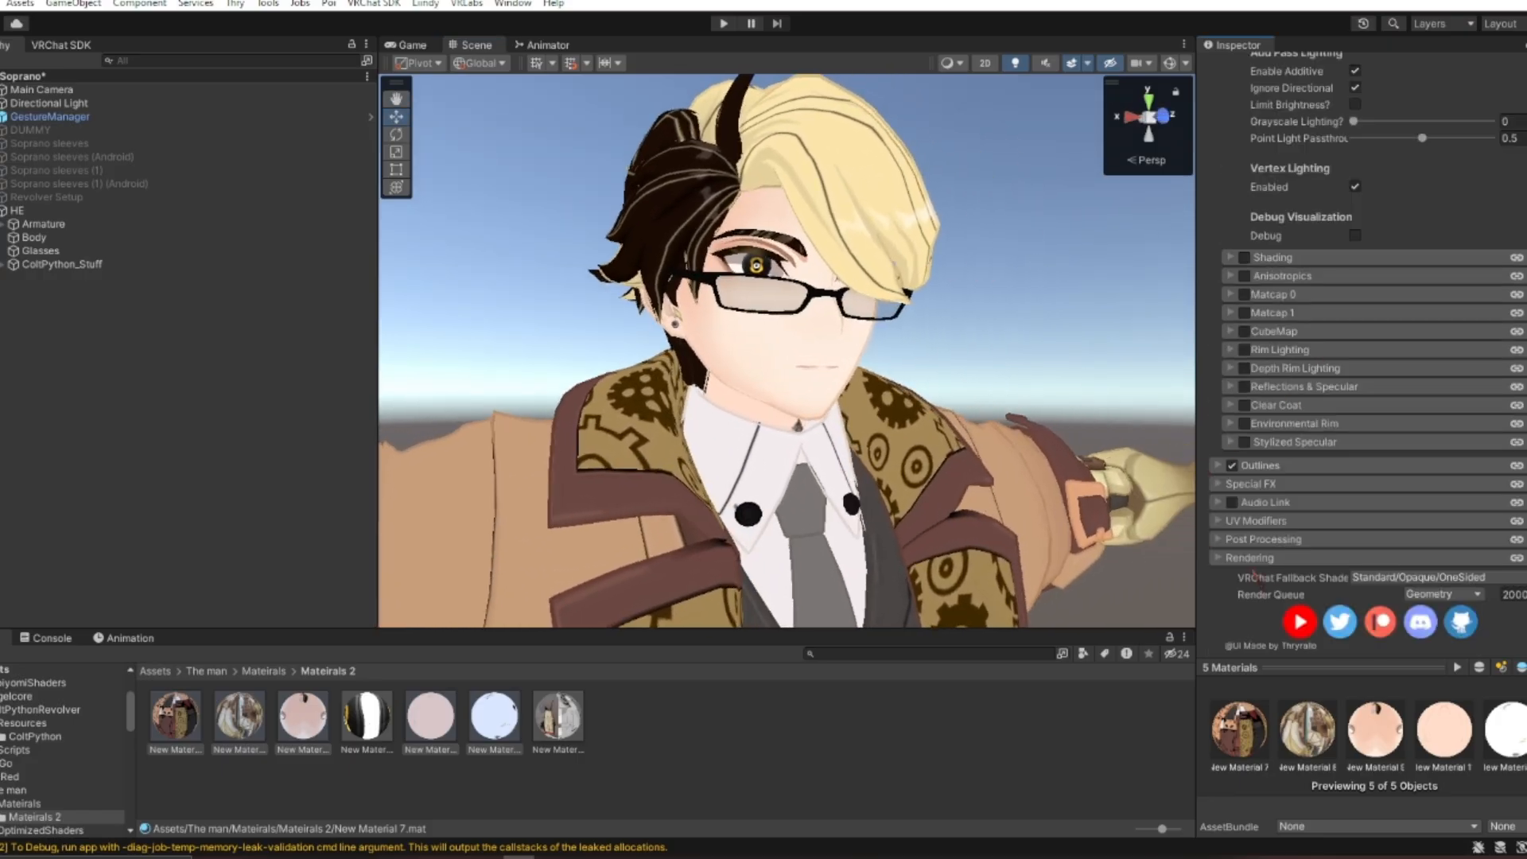
left_click(1316, 467)
left_click(300, 722)
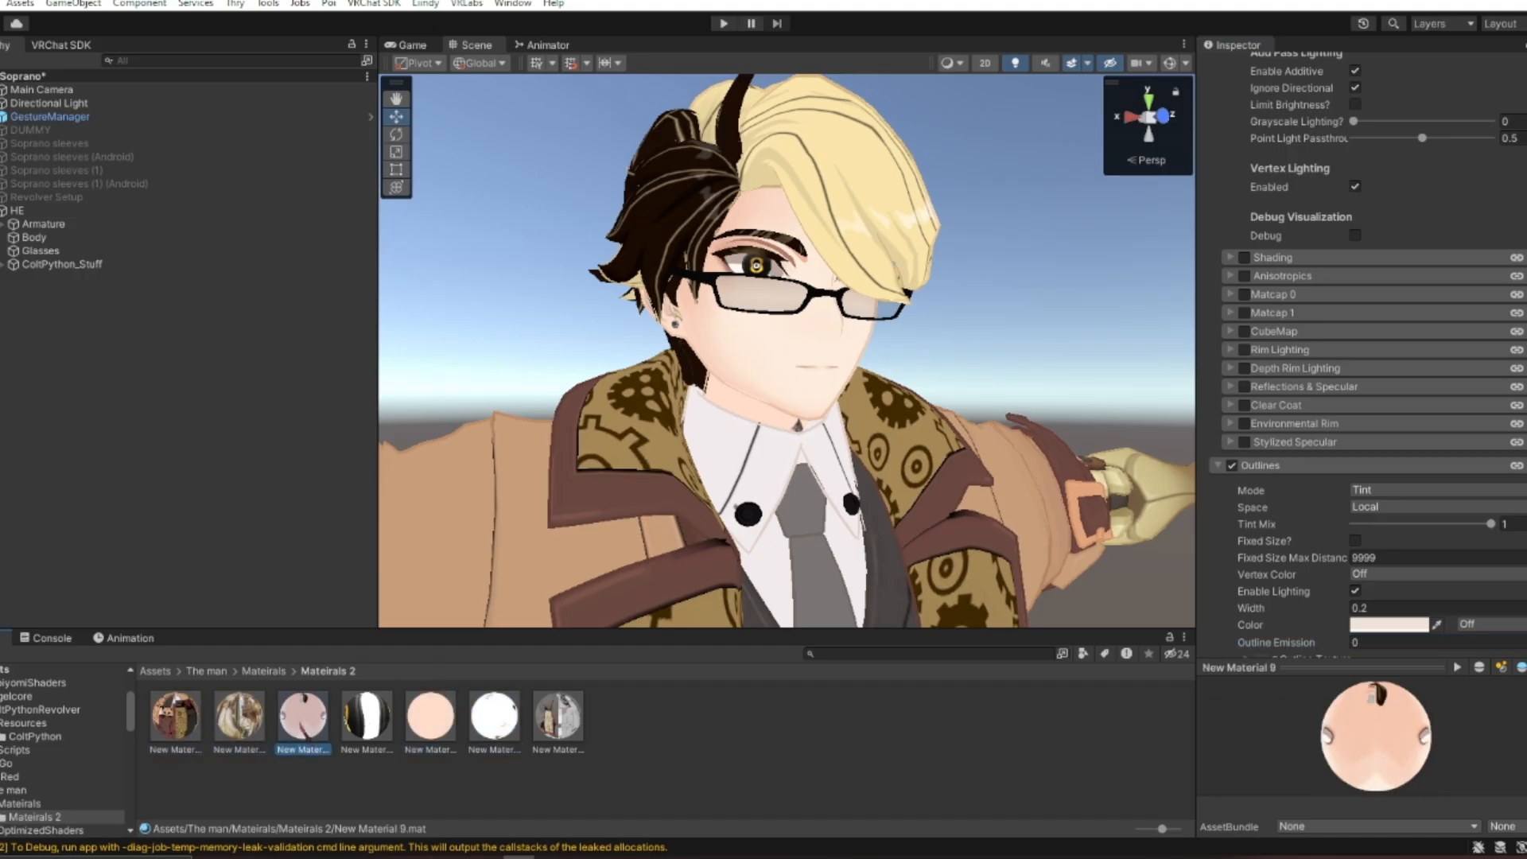
scroll(788, 231, "up", 7)
scroll(1225, 435, "down", 5)
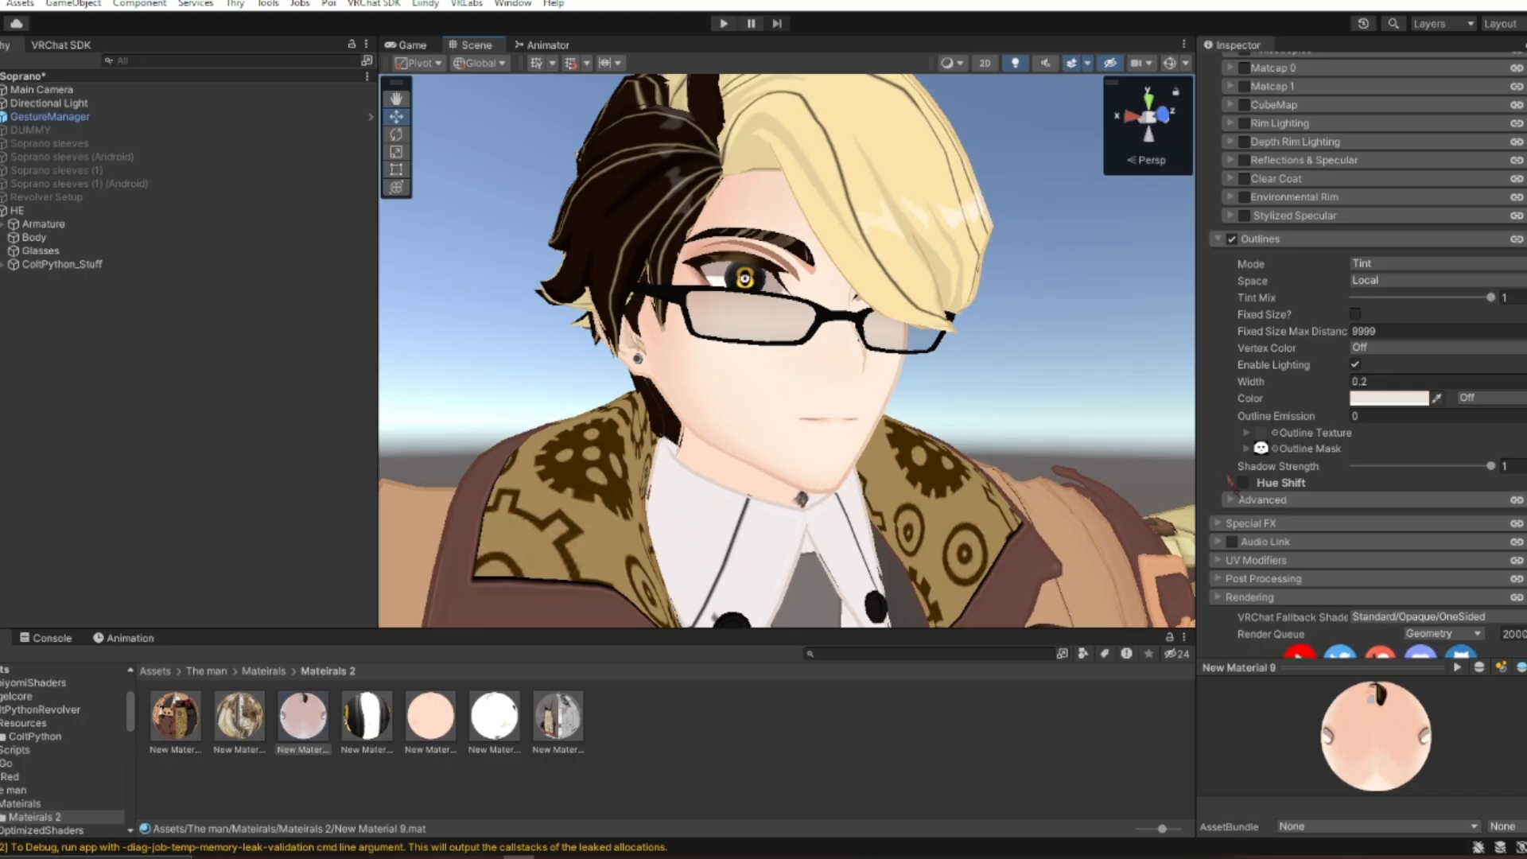
left_click(1272, 449)
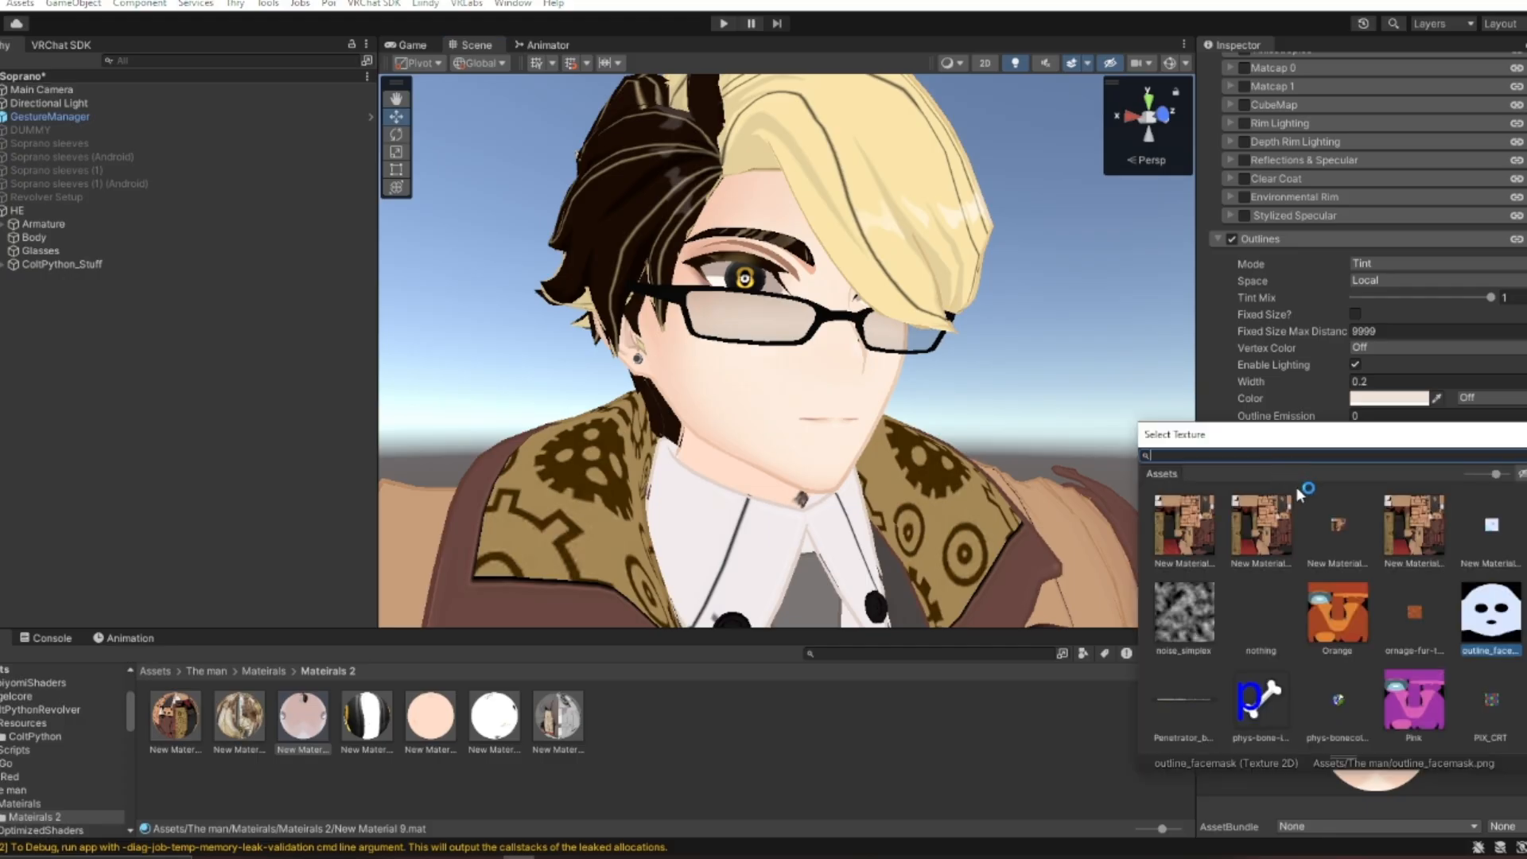
double_click(1339, 519)
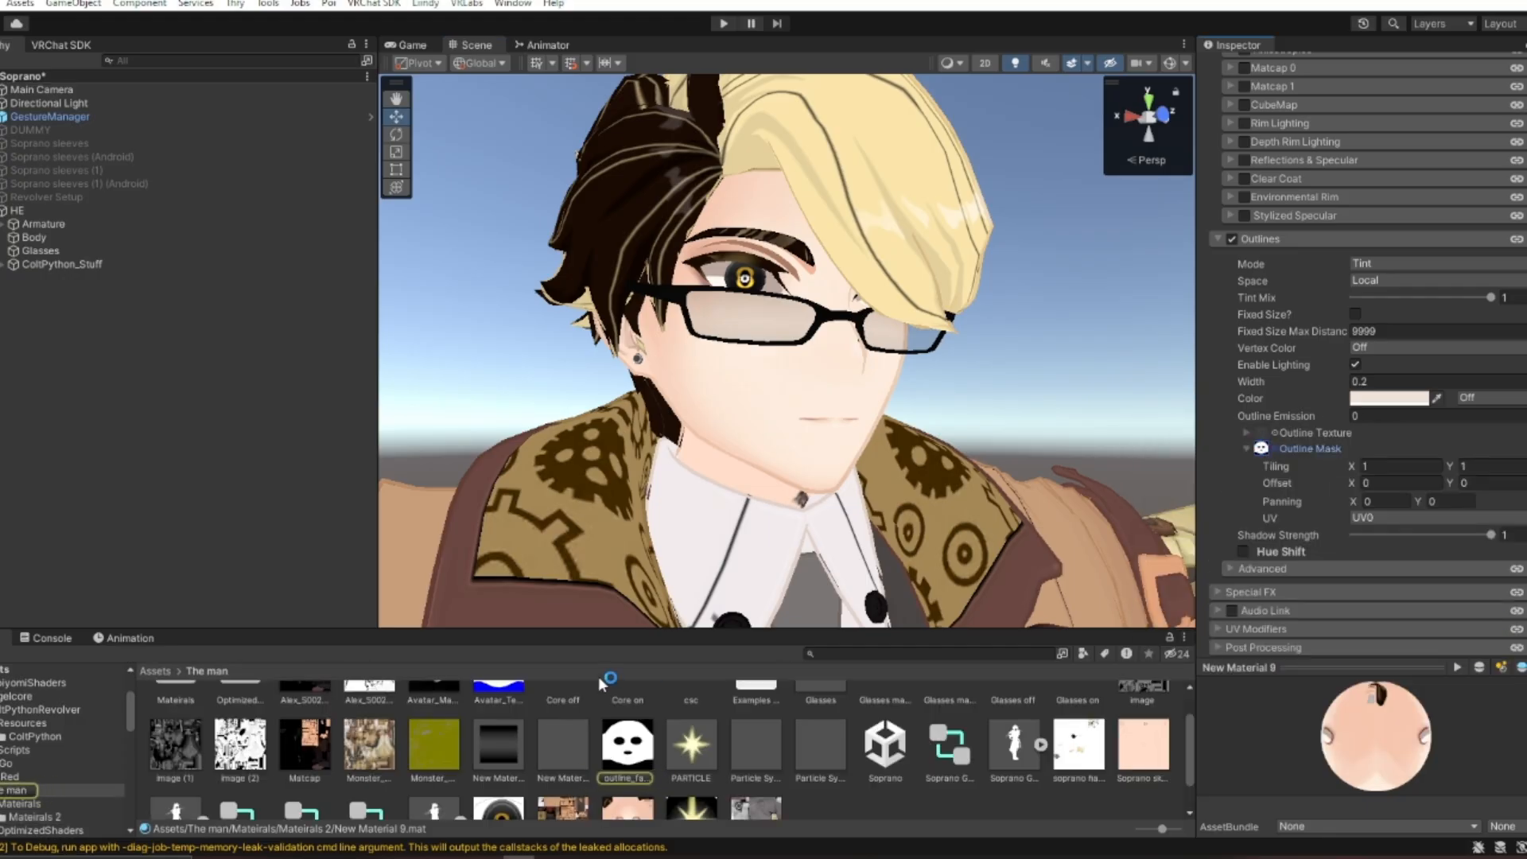
Open the outline_facemask texture in the image viewer, examine its black and white areas, and close it.
left_click(631, 744)
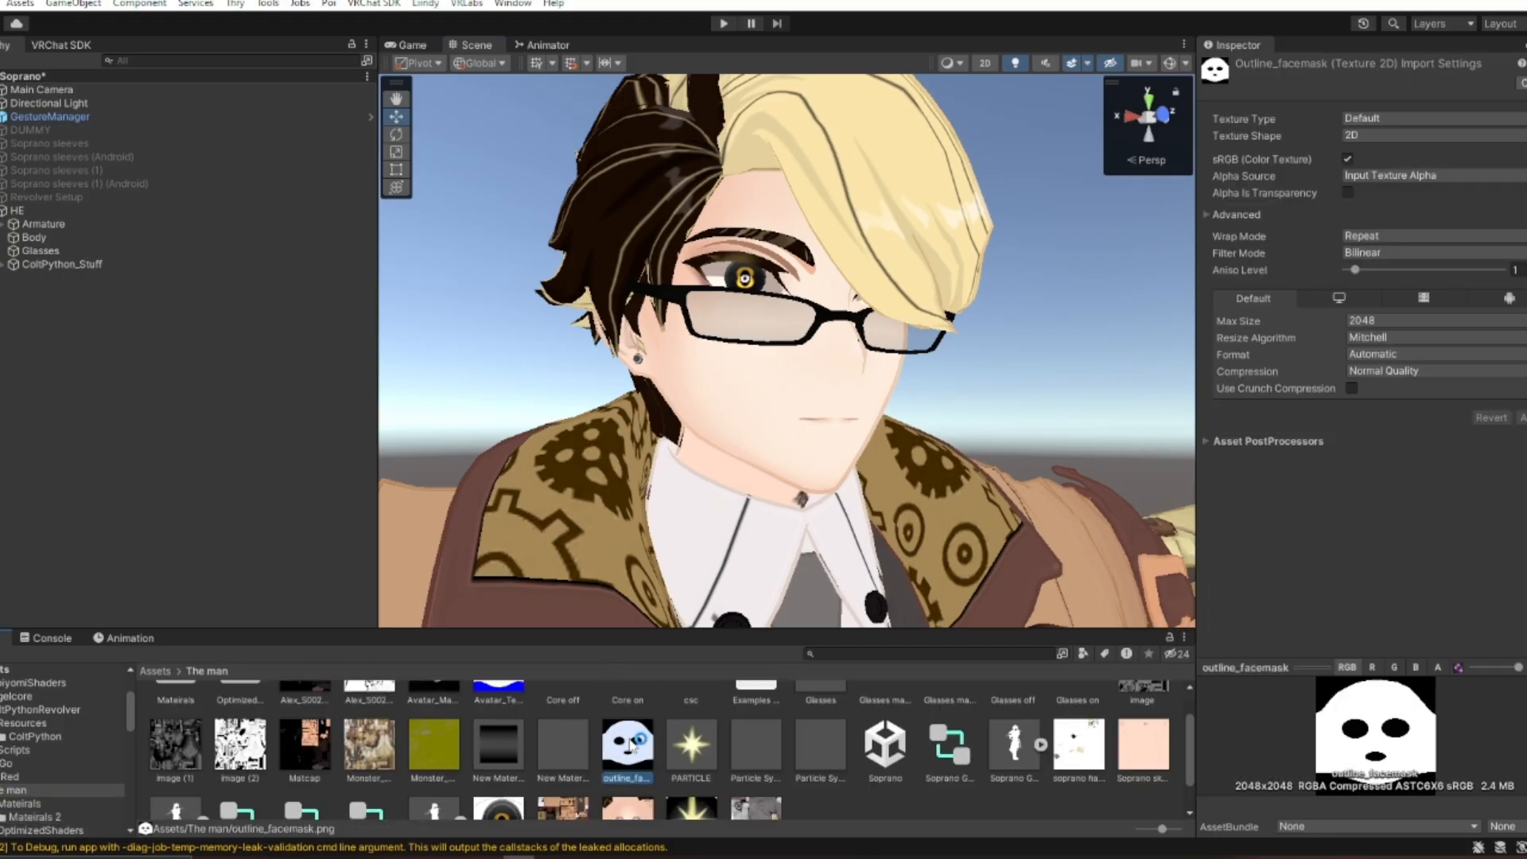
double_click(628, 744)
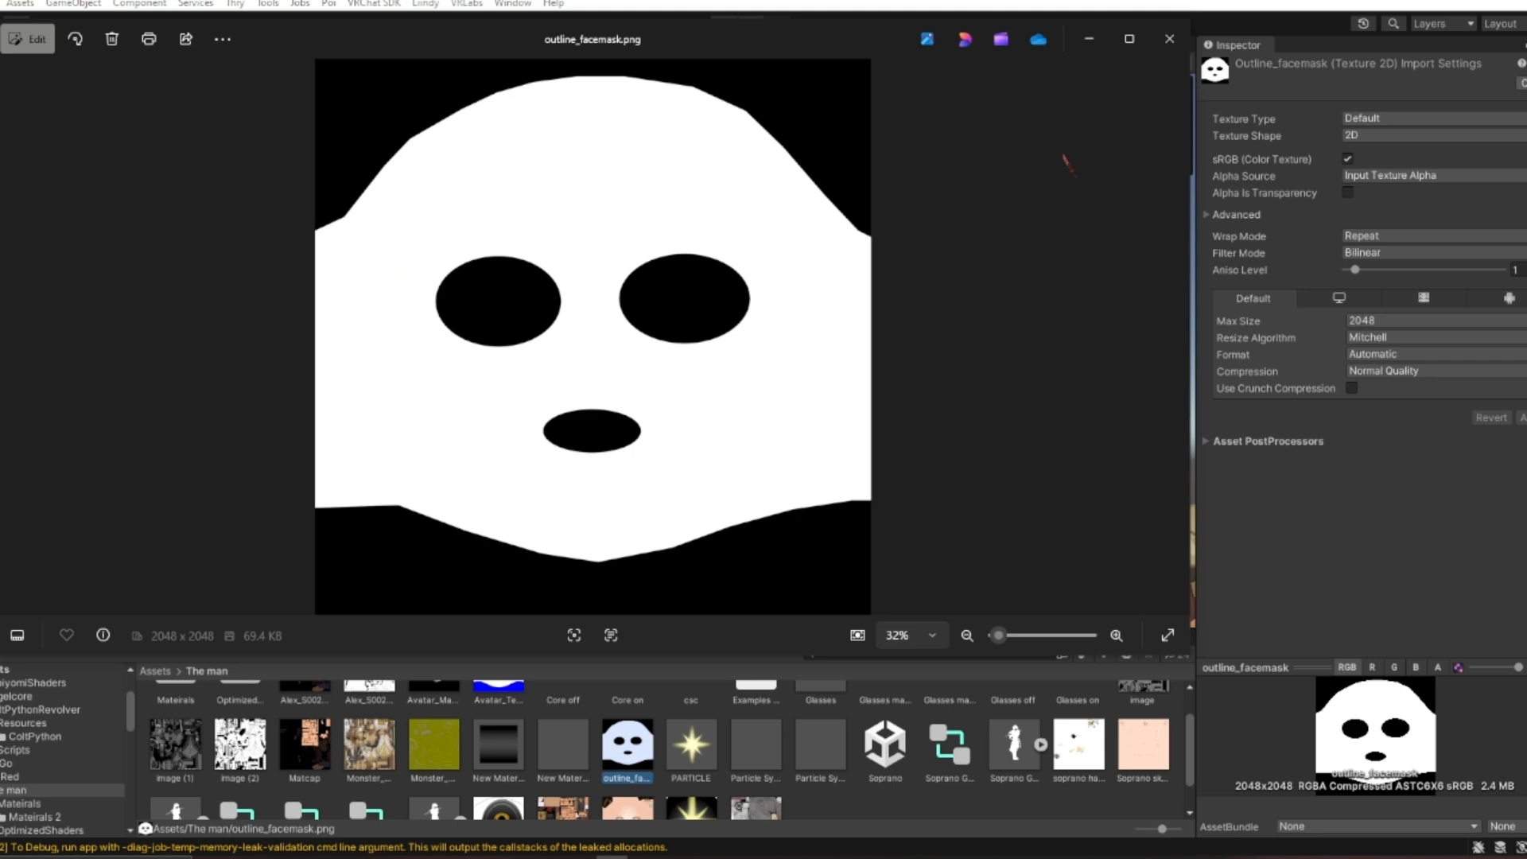
left_click(1172, 48)
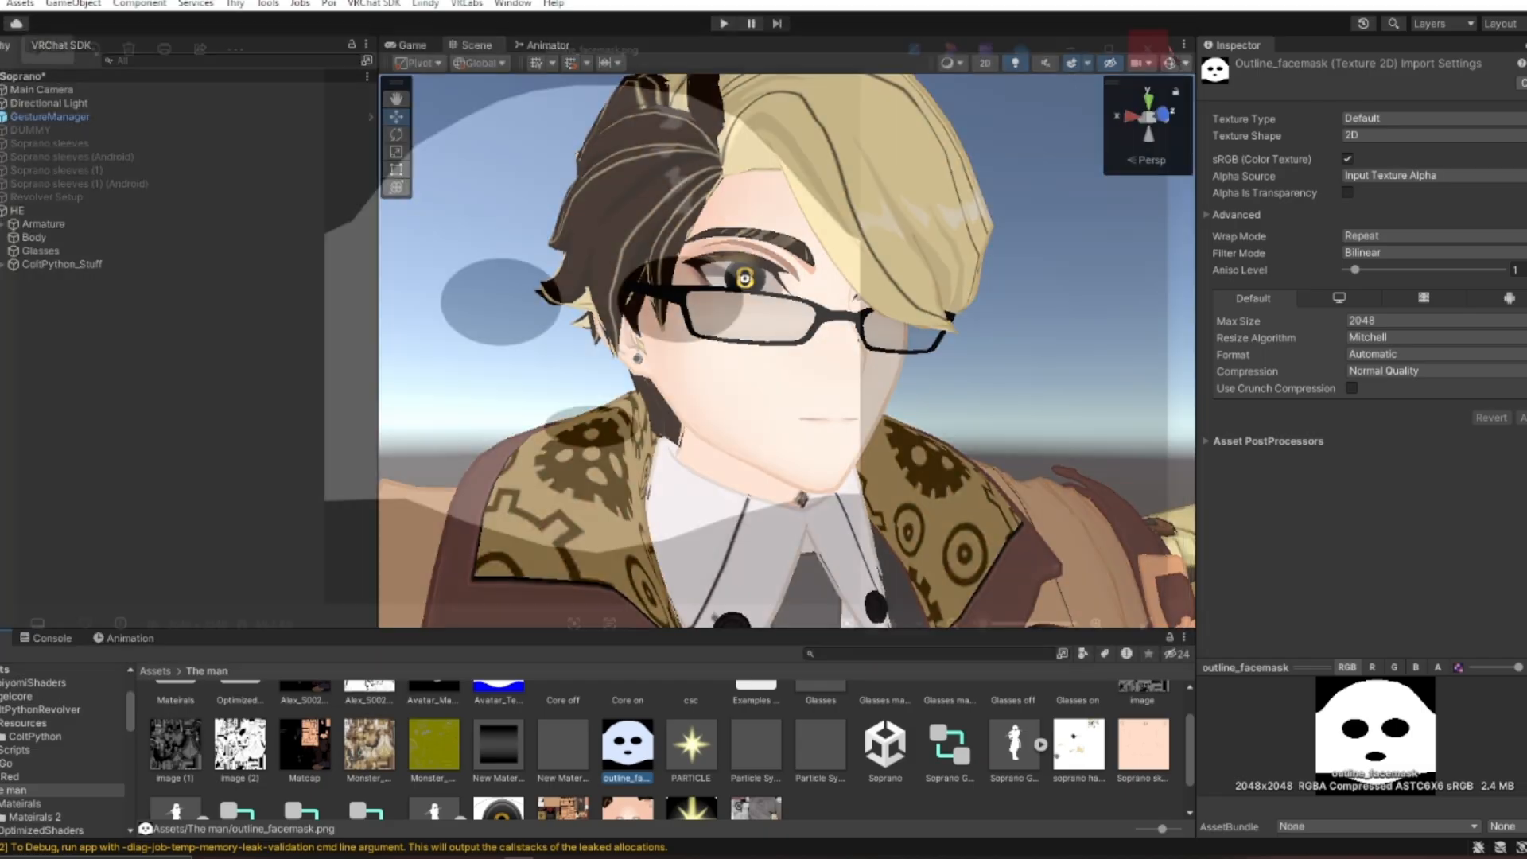
Return to the Mateirals 2 folder, reselect New Material 9 and collapse its Outlines section.
double_click(176, 718)
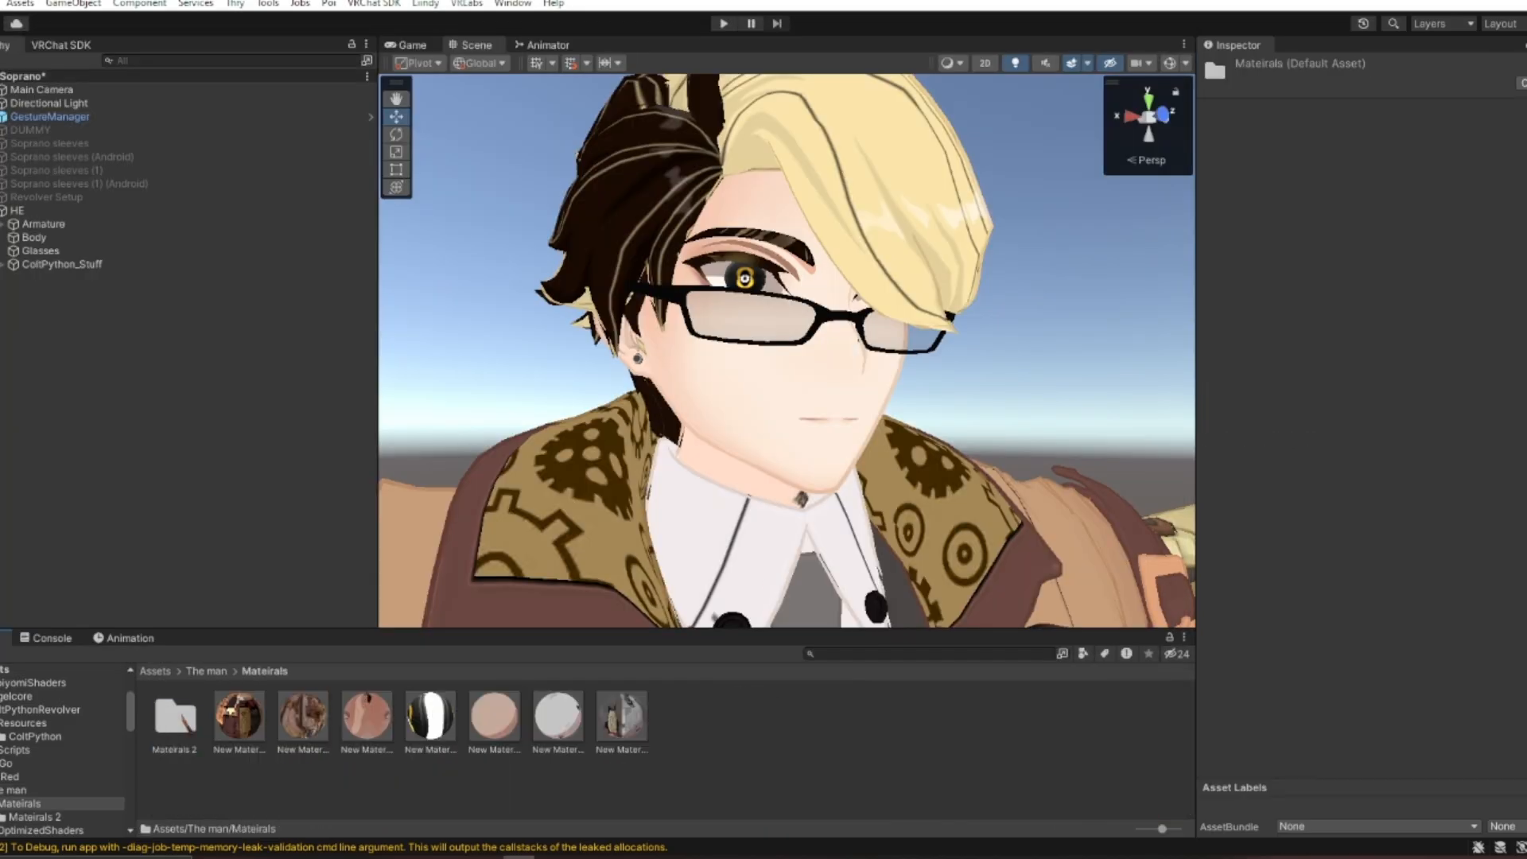
double_click(177, 717)
left_click(302, 716)
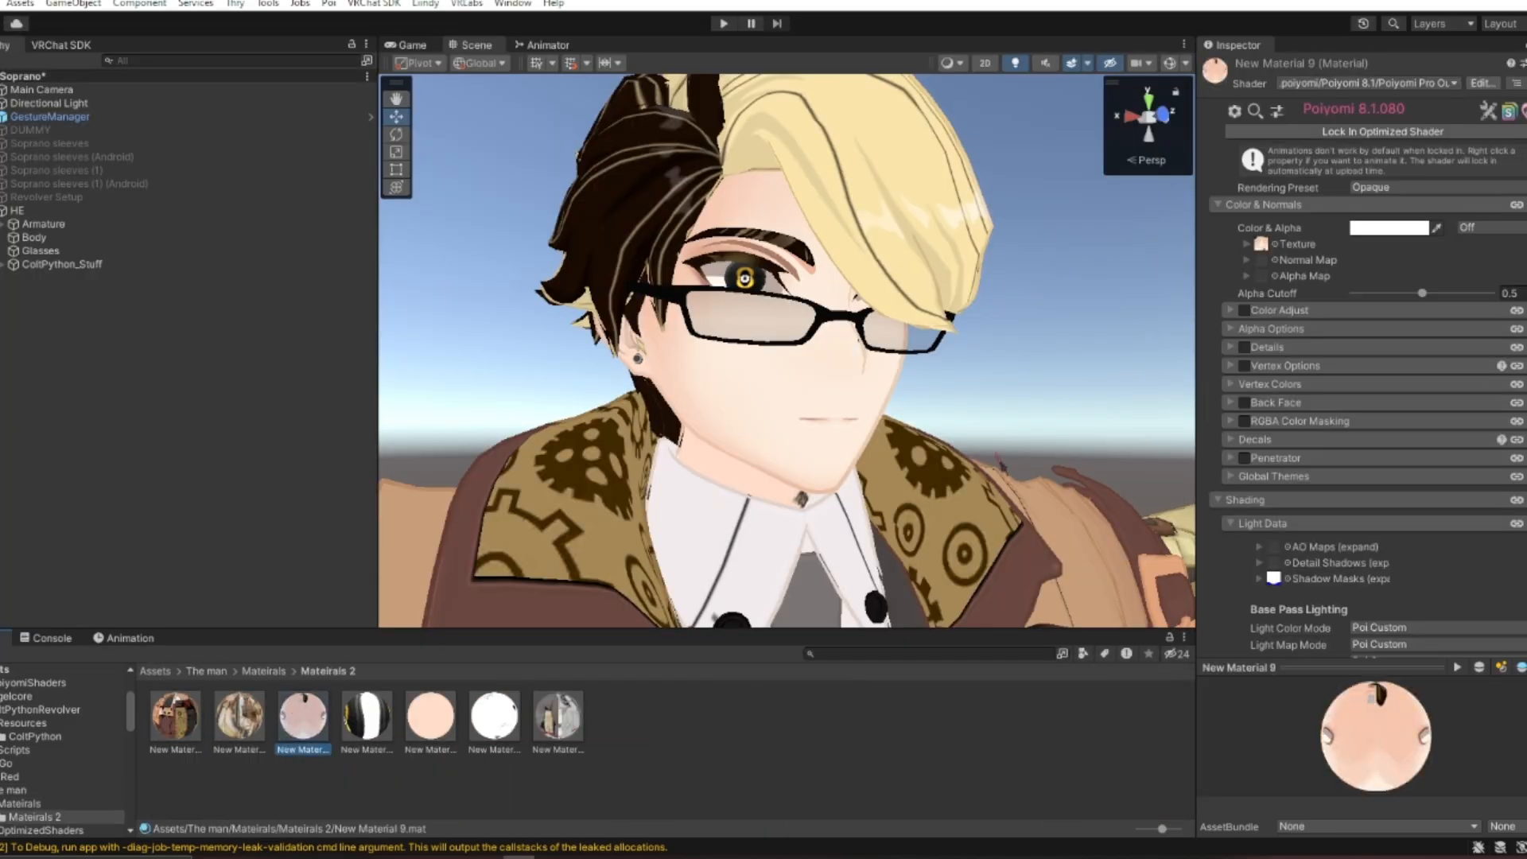
scroll(1299, 401, "down", 10)
scroll(1300, 401, "down", 15)
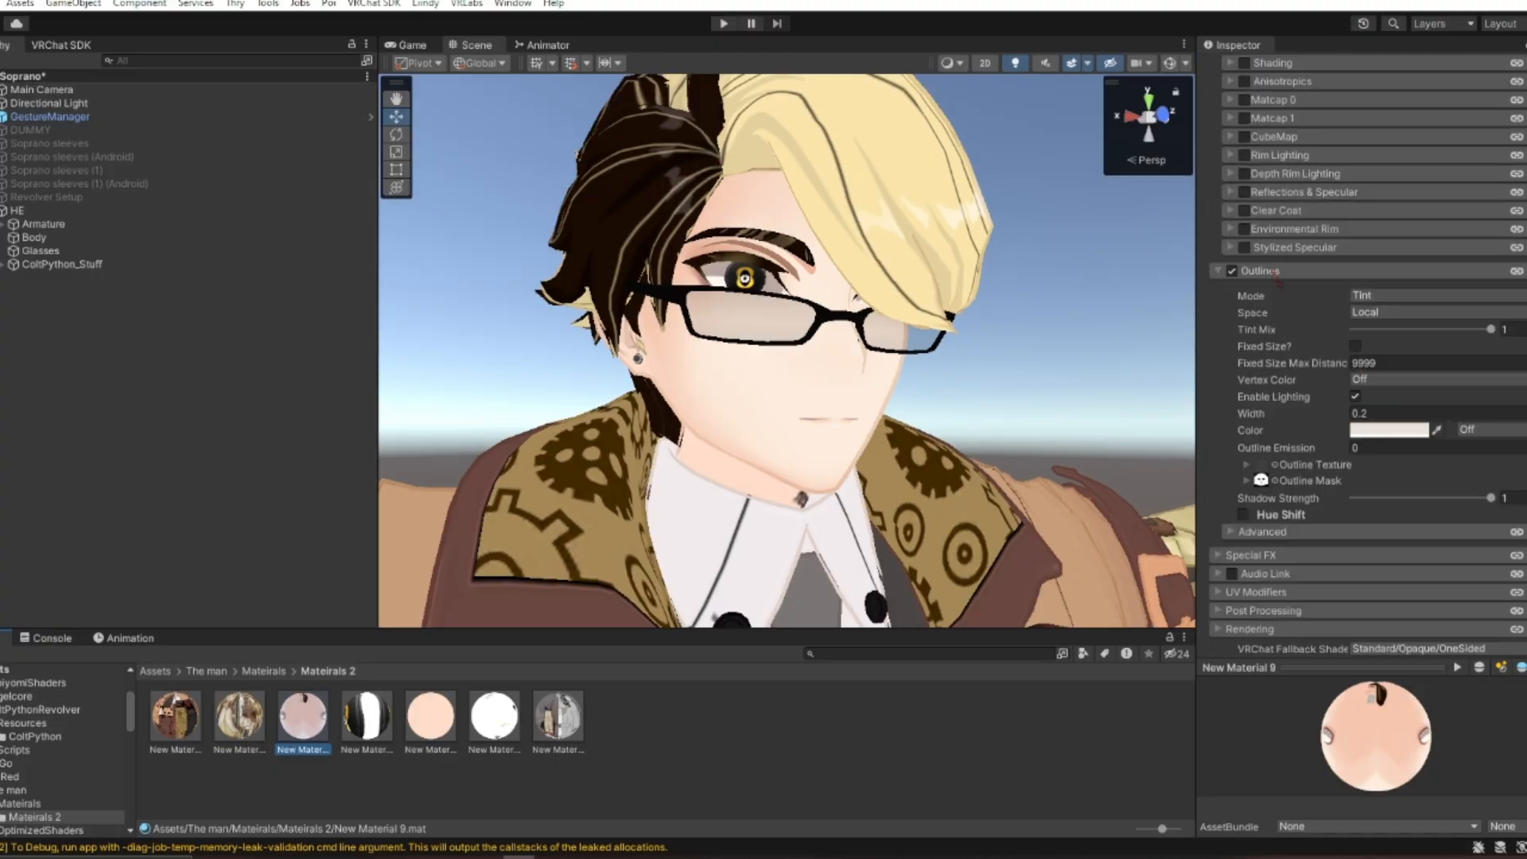
left_click(1264, 271)
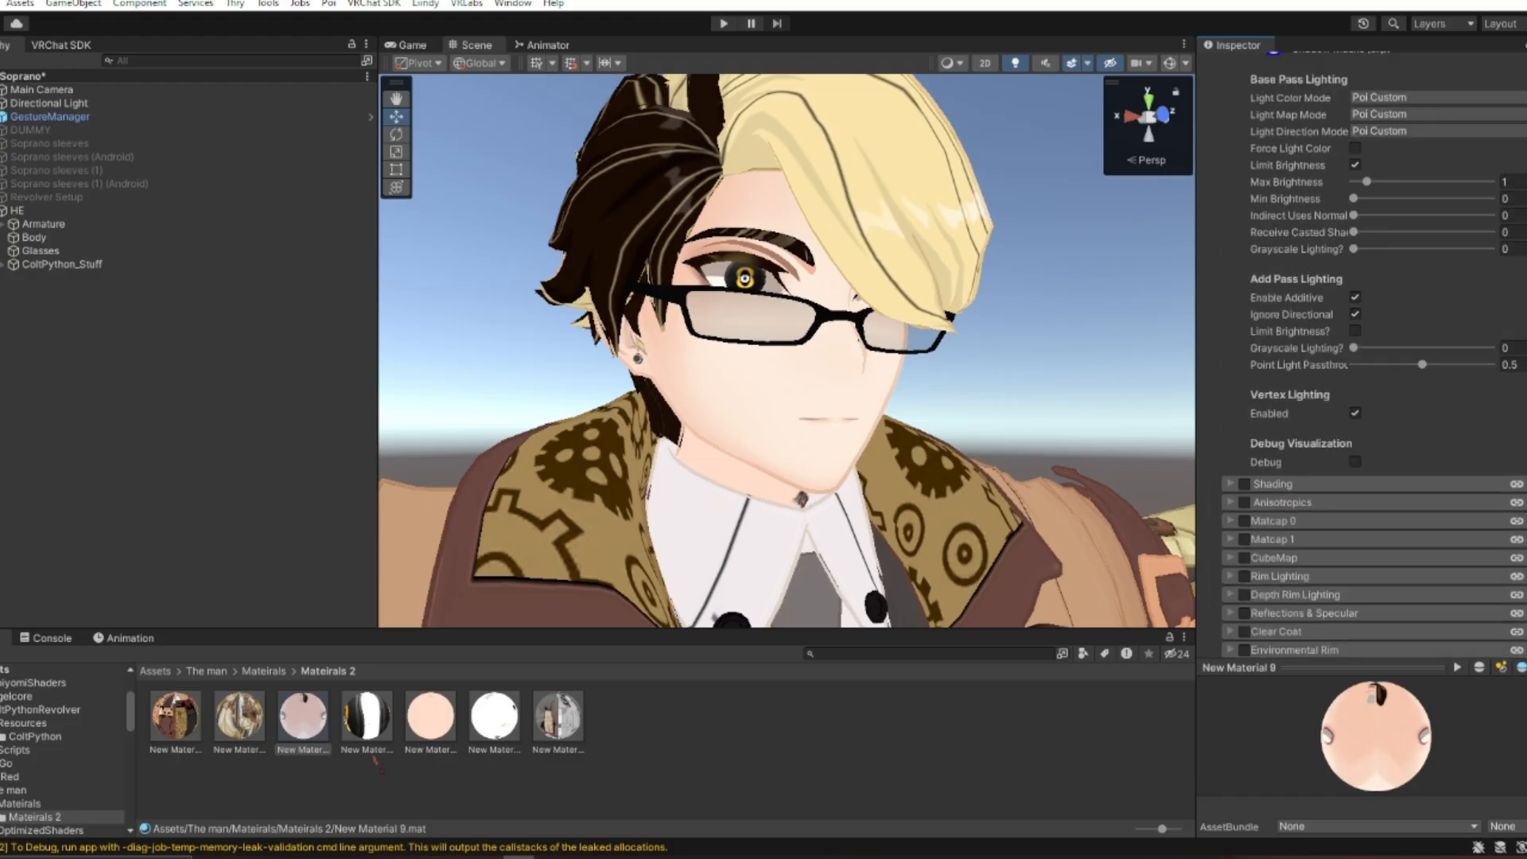
Collapse the Light Data section of New Material 9 and look over its Shading settings.
scroll(1363, 400, "up", 9)
scroll(1329, 366, "down", 3)
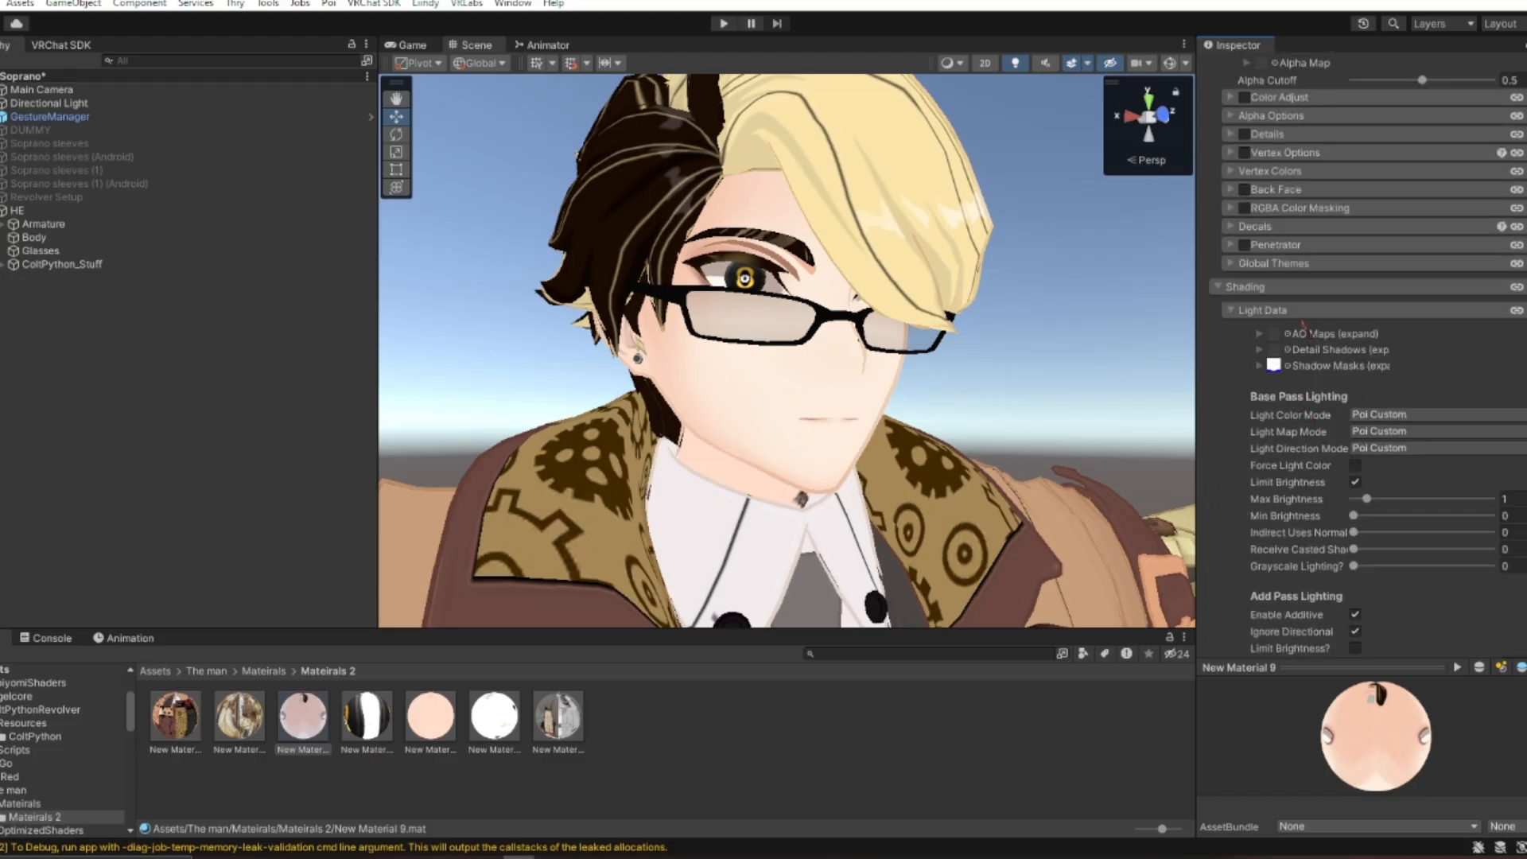
left_click(1297, 309)
left_click(1298, 333)
left_click(1298, 332)
left_click(1298, 333)
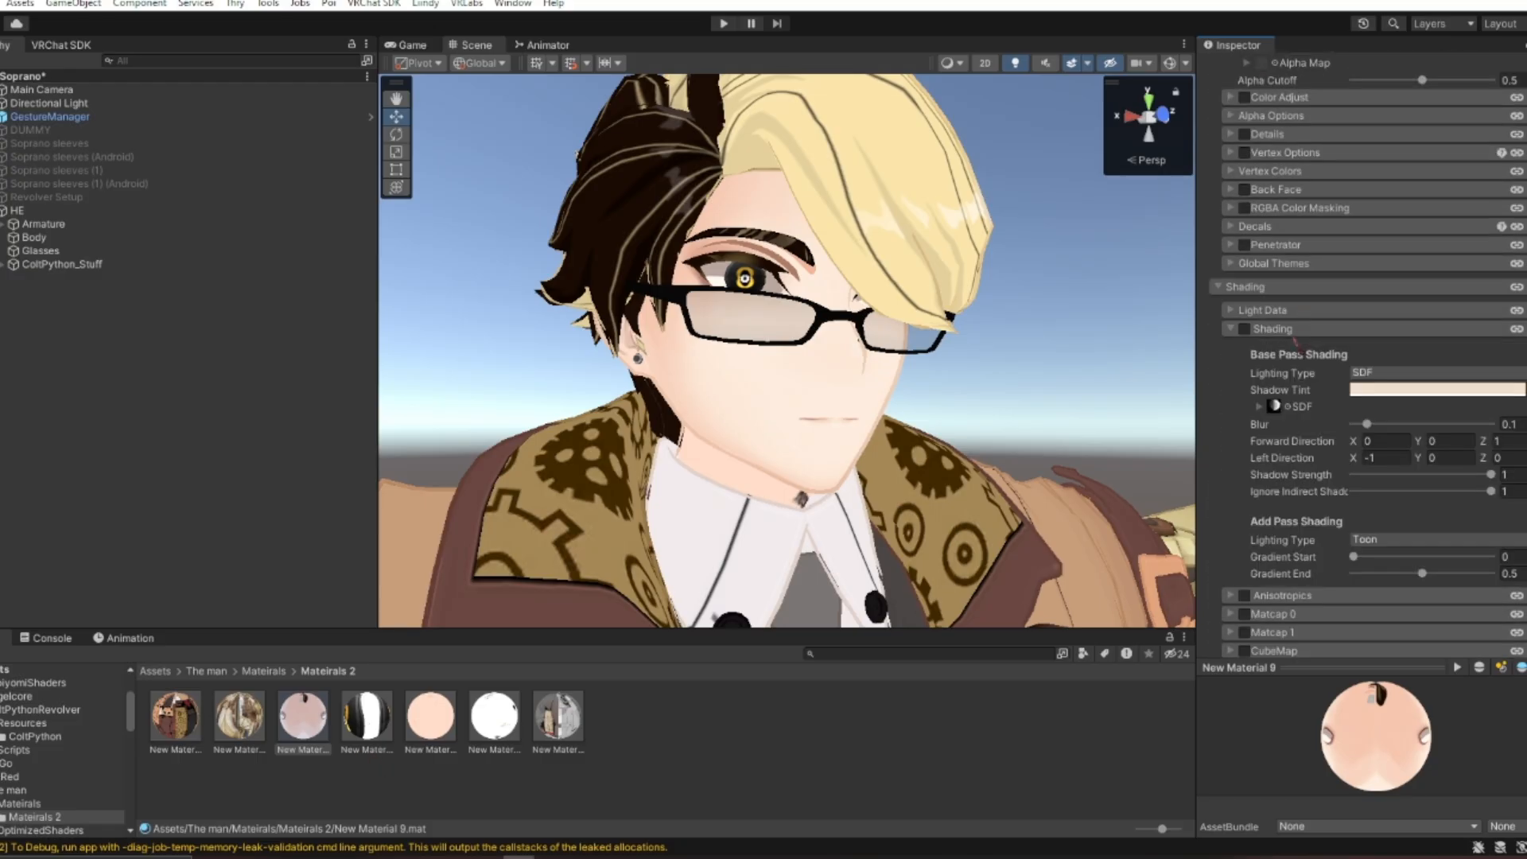
left_click(1298, 332)
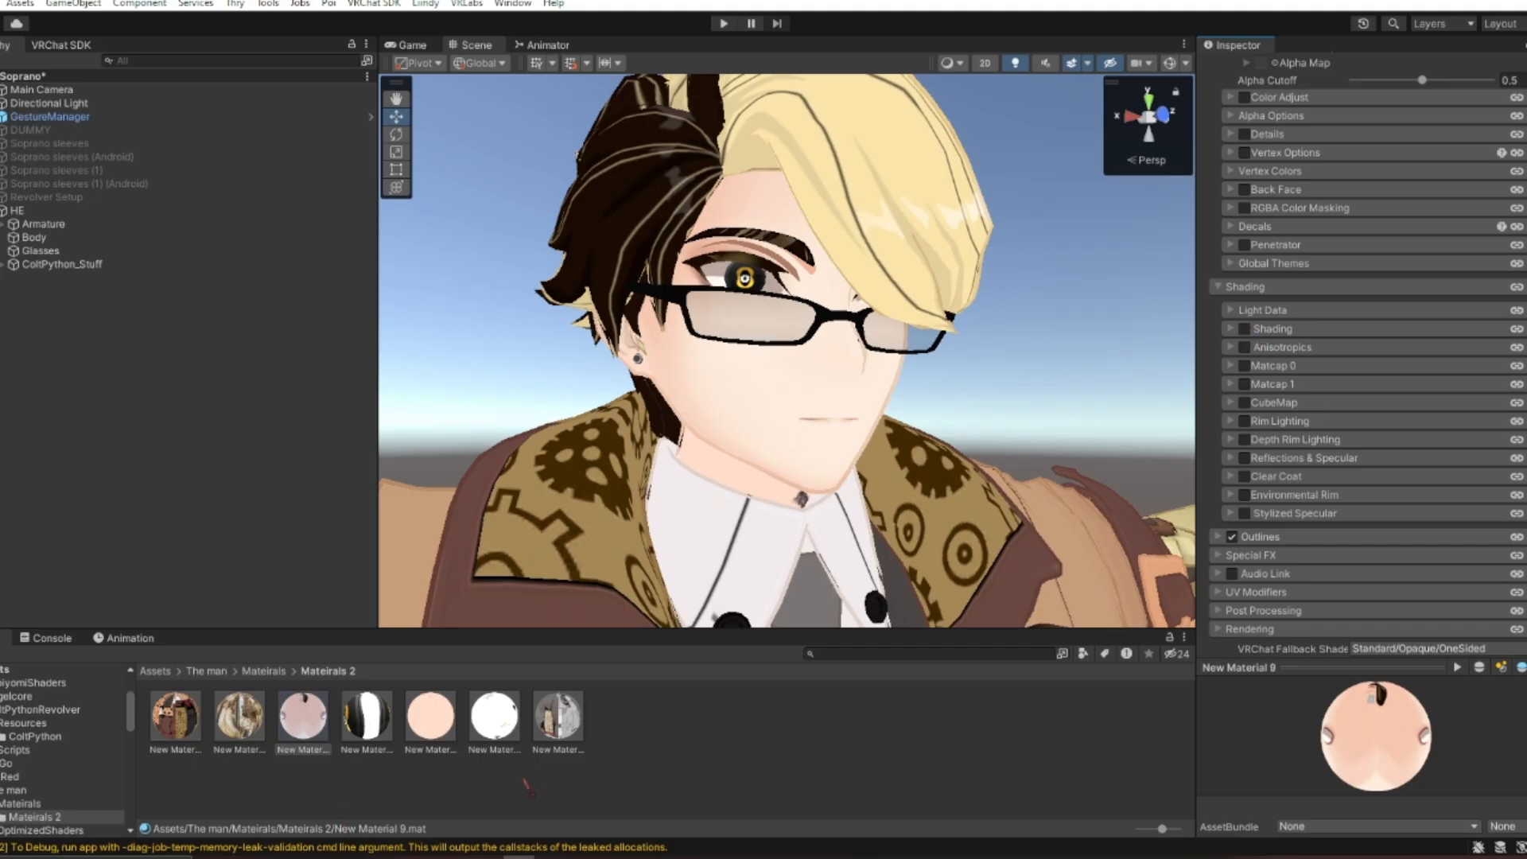
Select all seven materials in the Mateirals 2 folder, then enable and expand their Shading section.
key("ctrl+a")
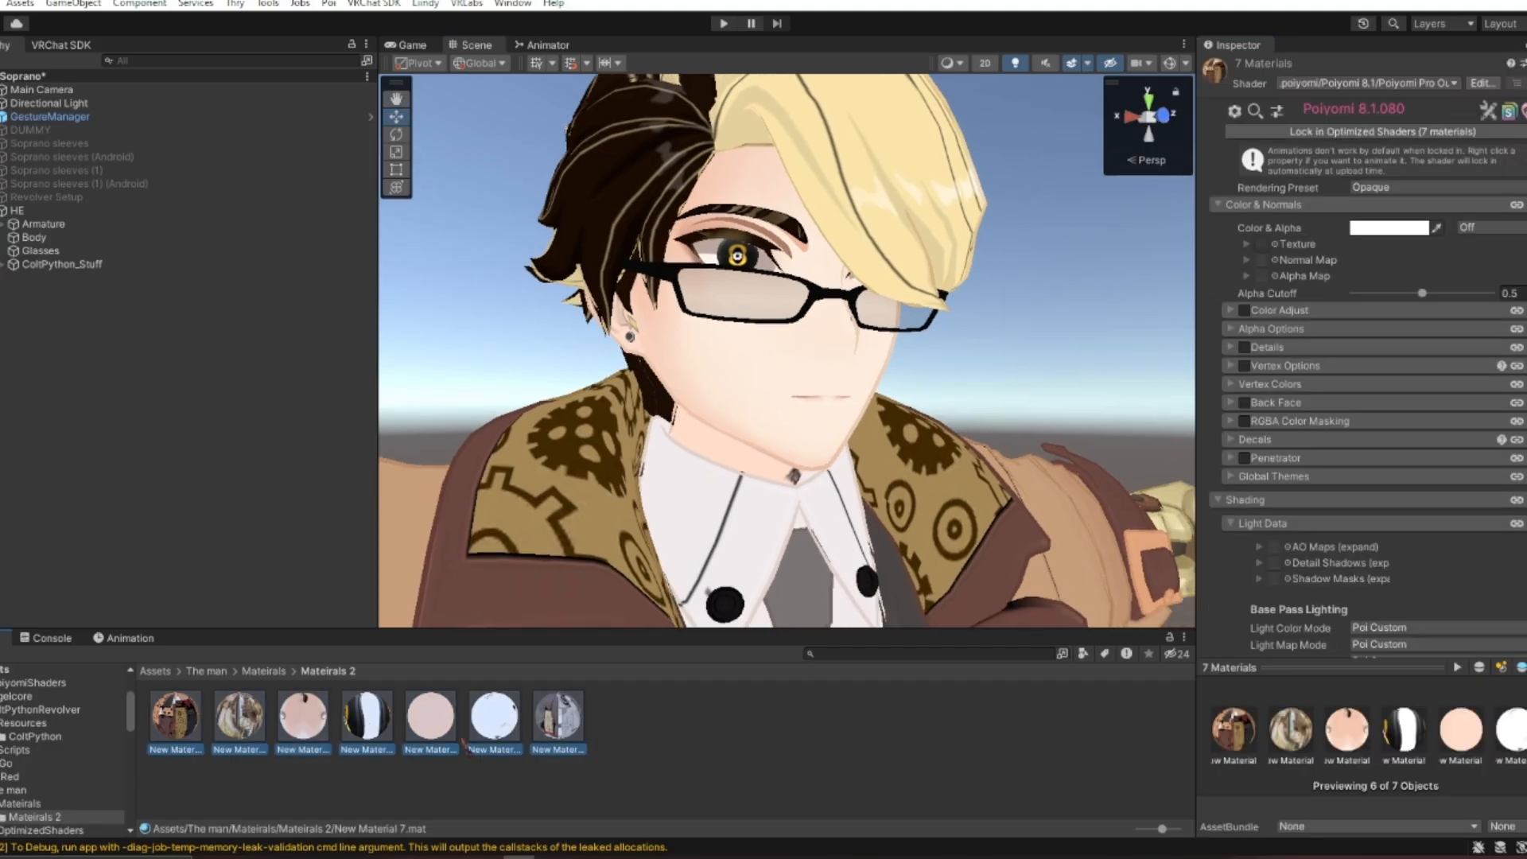
scroll(1299, 497, "down", 5)
left_click(1300, 307)
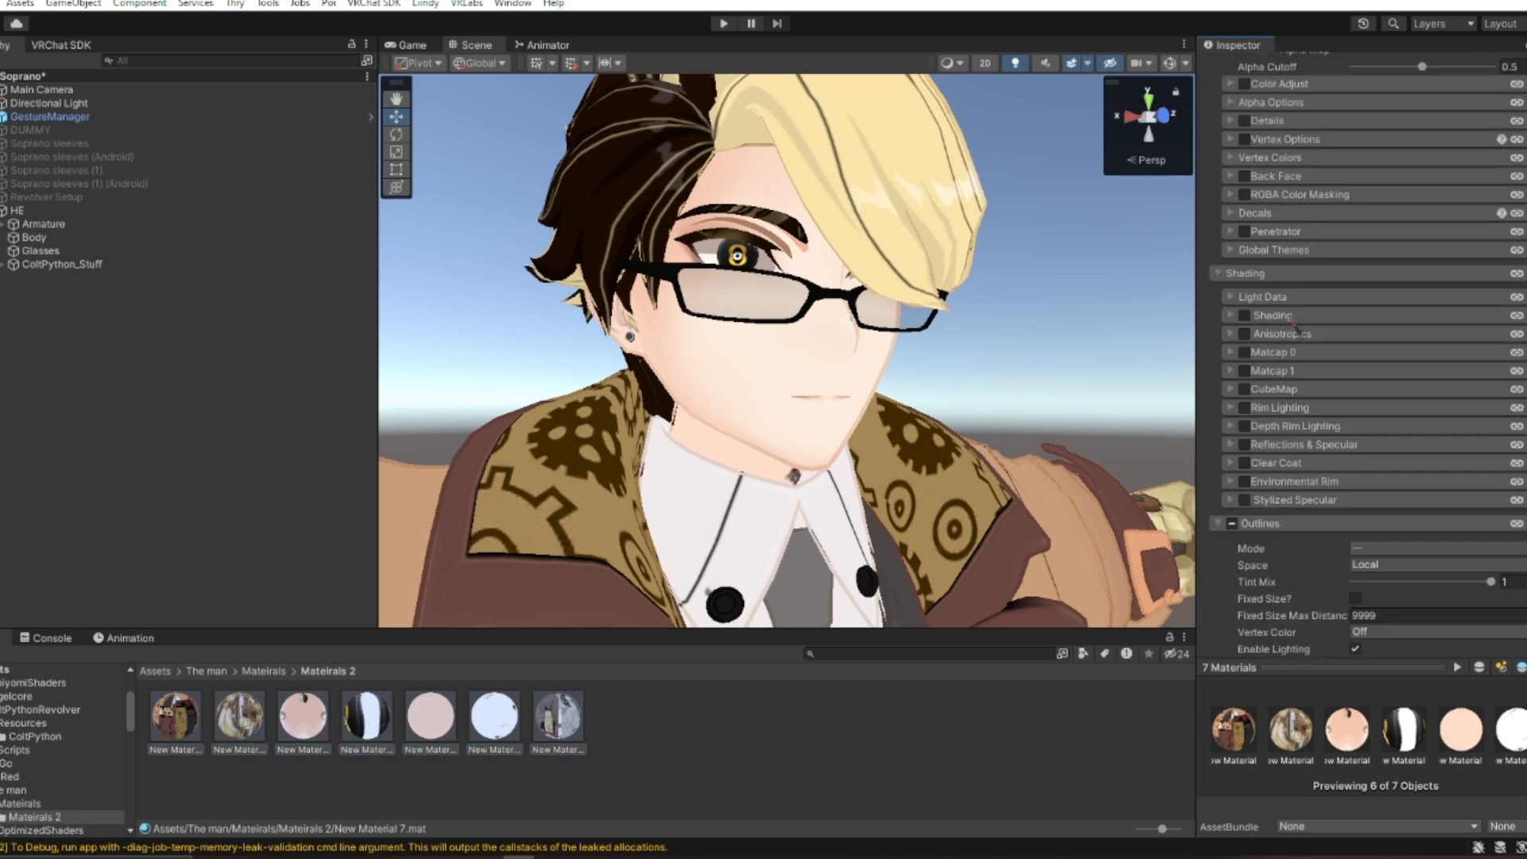
left_click(1289, 319)
left_click(1244, 315)
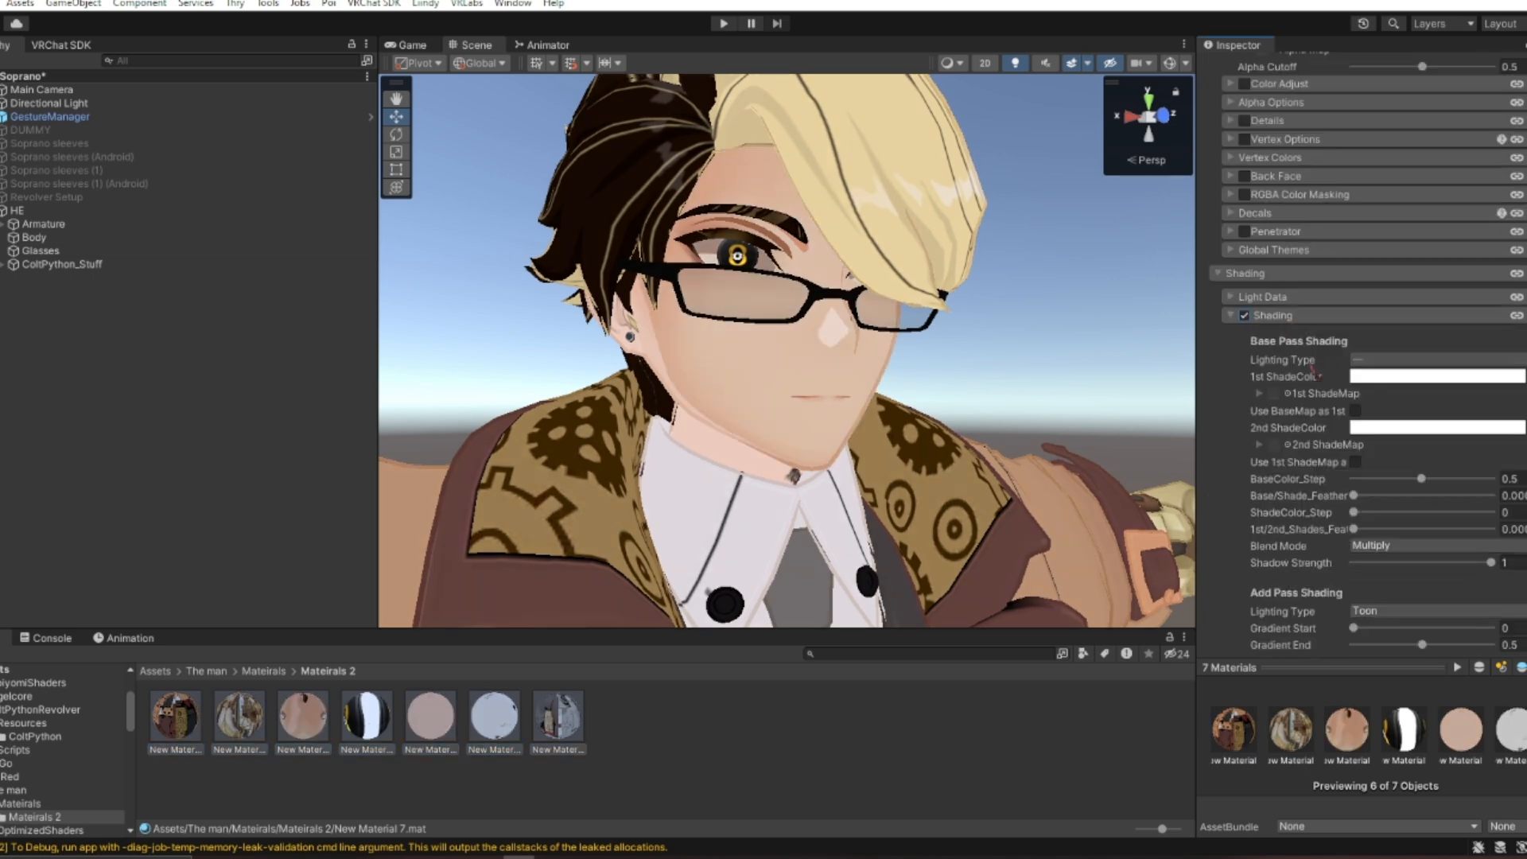
Set the base pass Lighting Type of all seven selected materials to ShadeMap.
left_click(1393, 359)
left_click(1396, 452)
key("s")
right_click_drag(855, 381, 883, 391)
key("w")
Tint the selected materials' 1st ShadeColor to the pale warm beige E7D7CE and copy its hexadecimal value.
left_click(1432, 376)
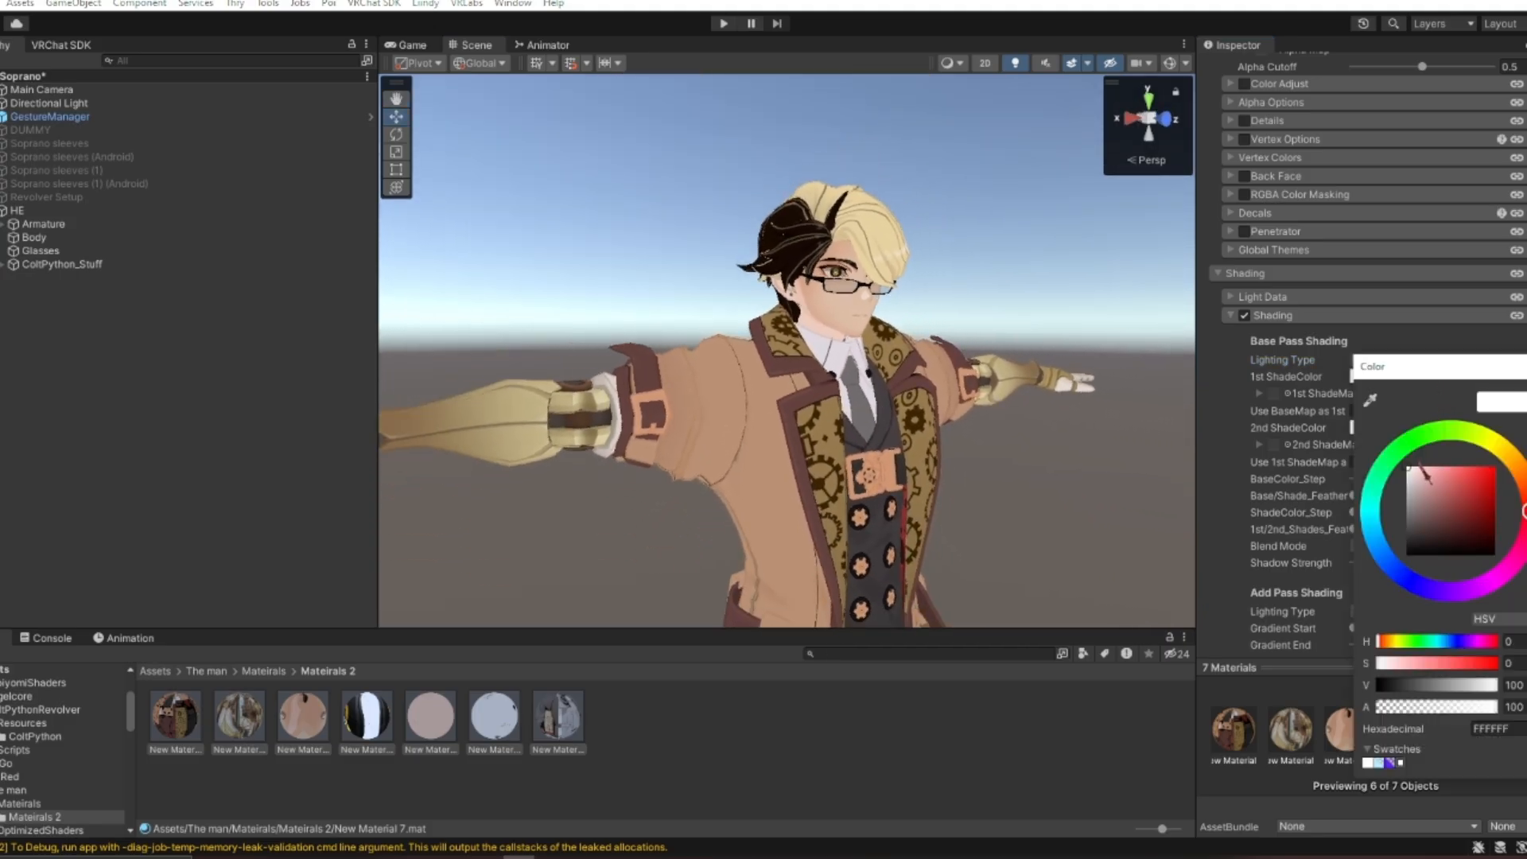
left_click(1413, 473)
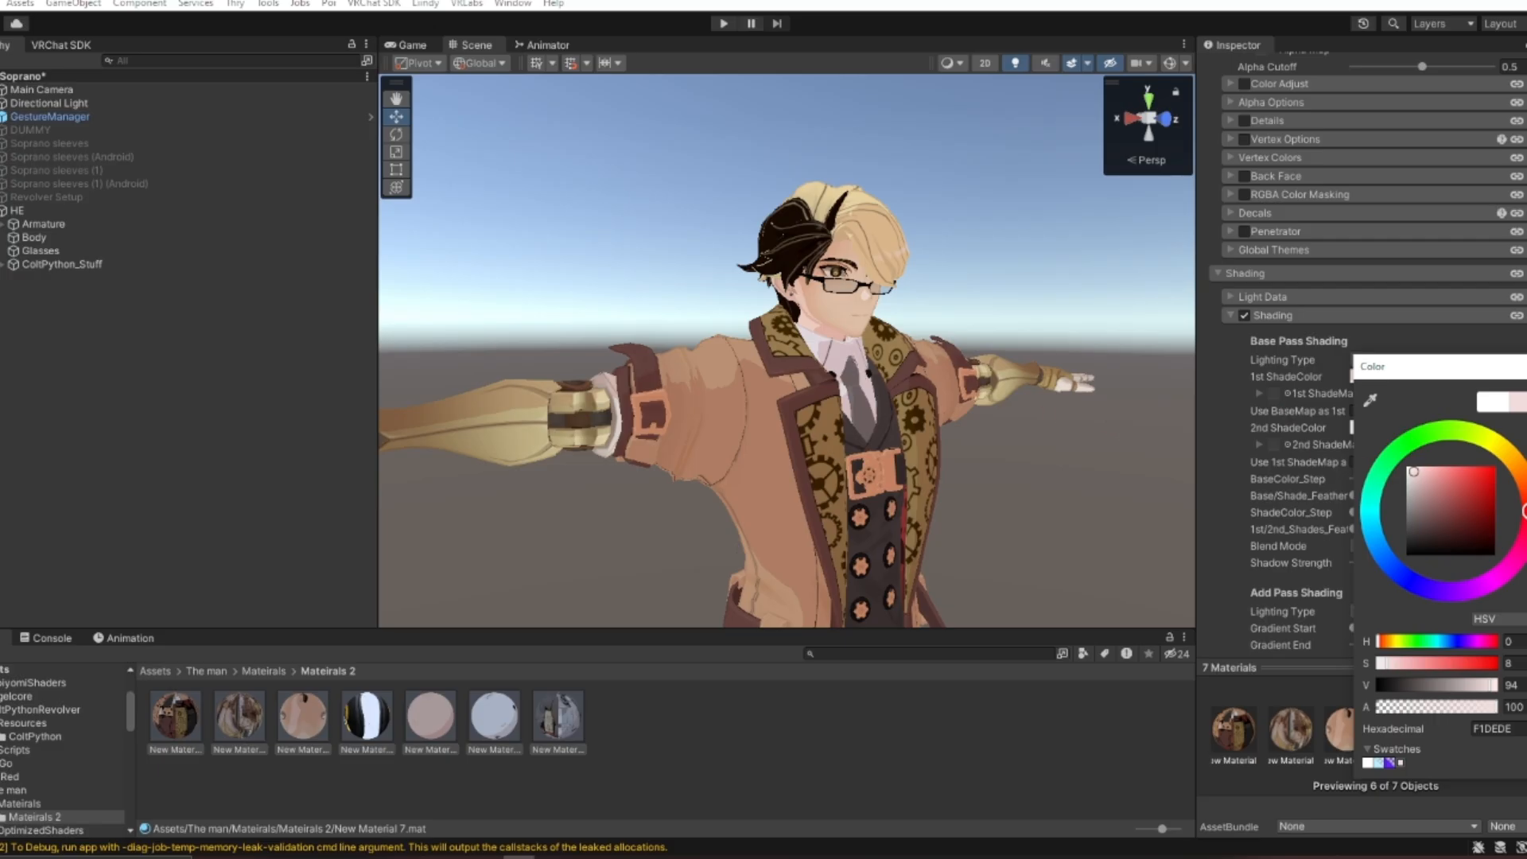
left_click(1416, 475)
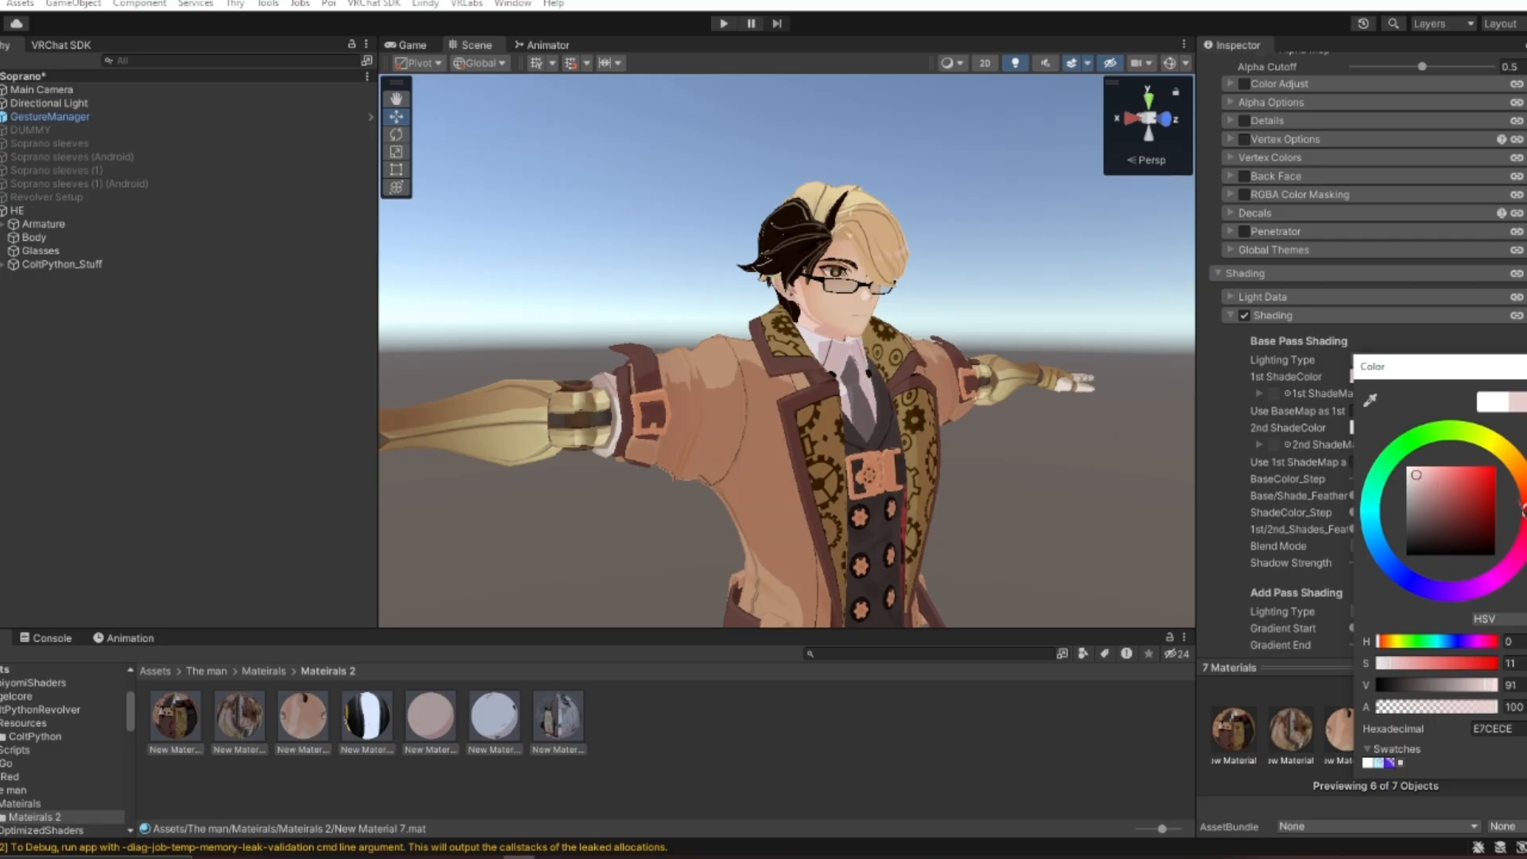
left_click_drag(1521, 501, 1524, 483)
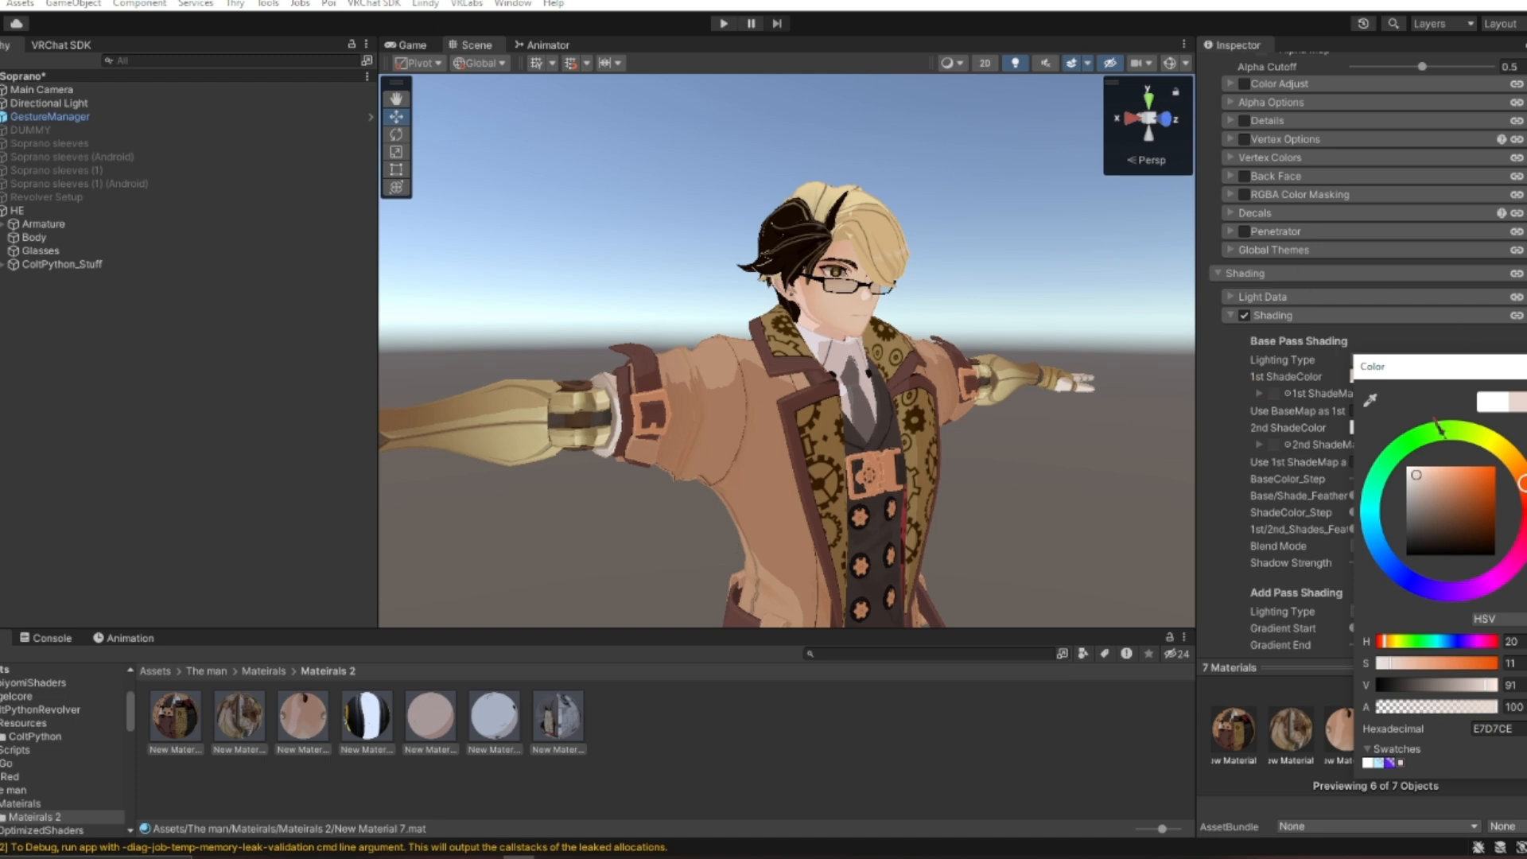
left_click(1506, 726)
Clear the group selection and select only New Material 9 to show its base pass shading beside a close-up of the face.
left_click(437, 770)
left_click(309, 717)
key("w")
right_click_drag(765, 463, 779, 430)
scroll(1329, 553, "down", 5)
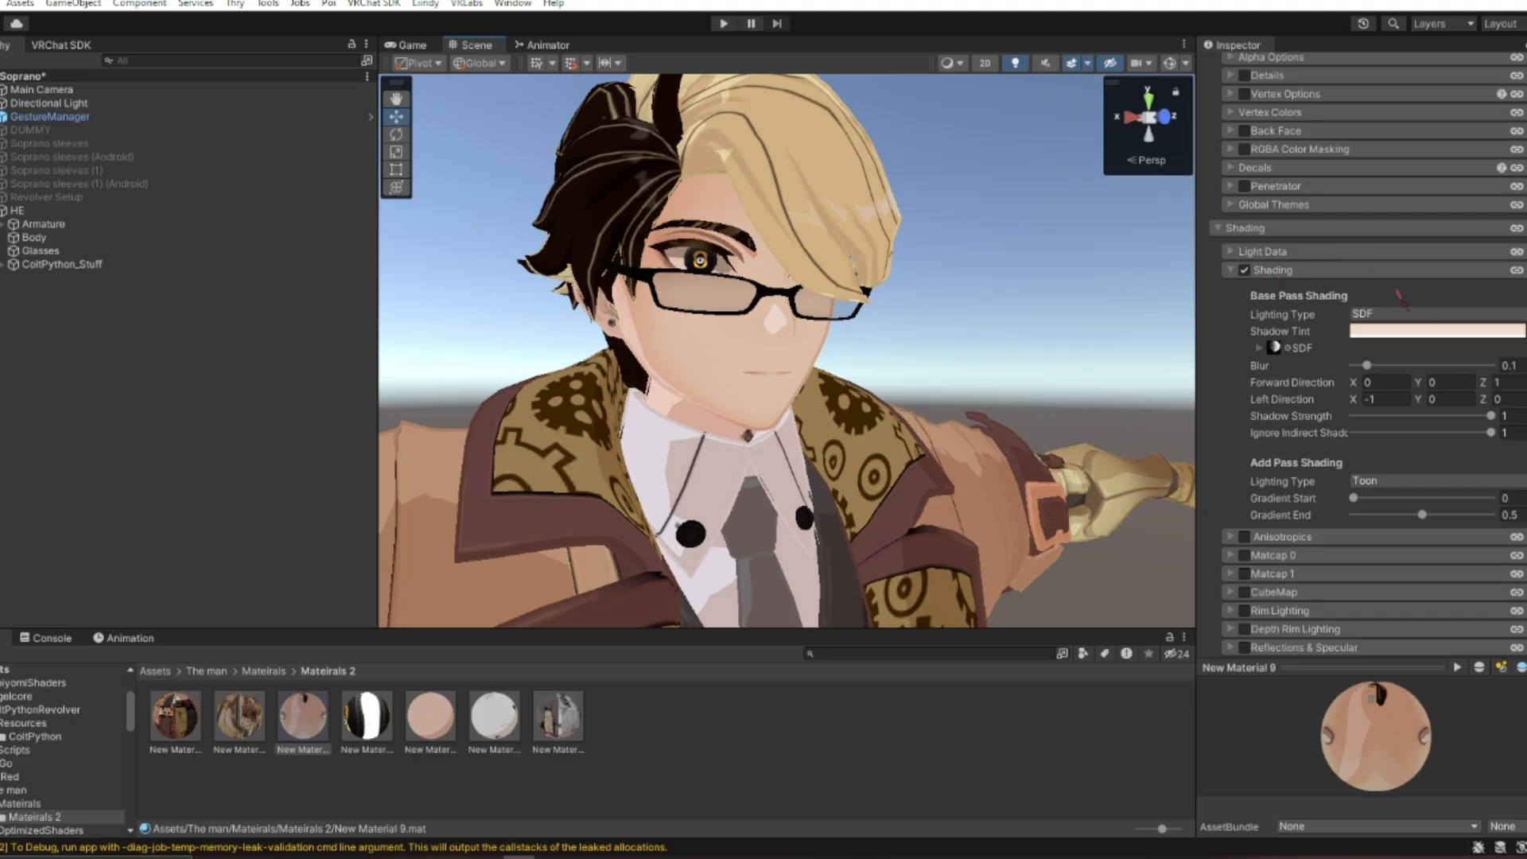
Try the ShadeMap lighting type on New Material 9, examine the face shading up close, and return the type to SDF.
left_click(1432, 314)
left_click(1372, 405)
right_click_drag(939, 350, 791, 375)
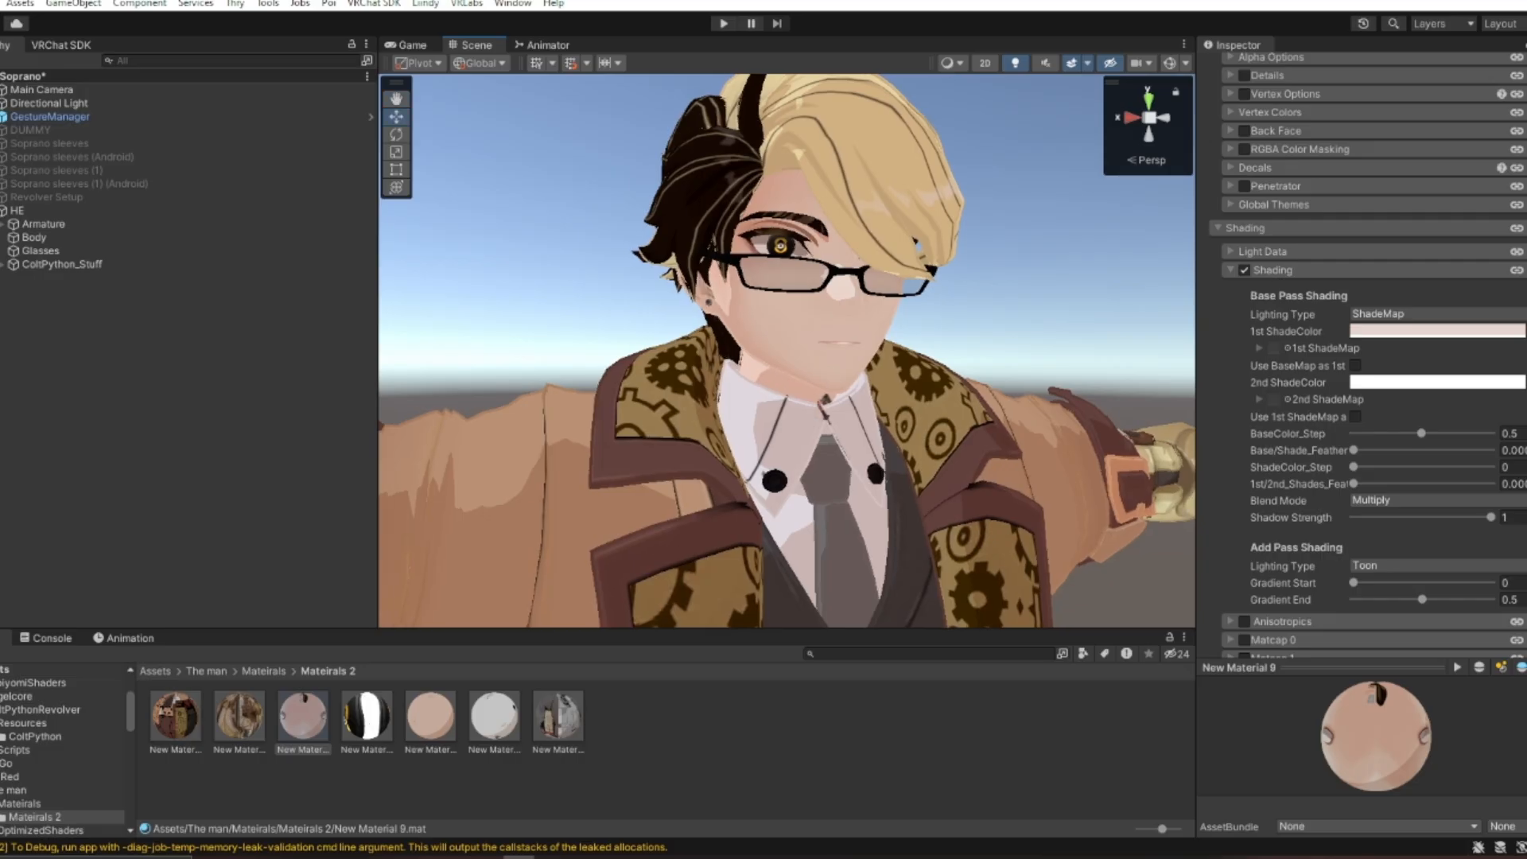
mouse_move(945, 276)
right_mouse_down()
mouse_move(948, 355)
mouse_move(958, 160)
mouse_move(959, 303)
mouse_move(944, 266)
mouse_move(961, 274)
right_mouse_up()
key("w")
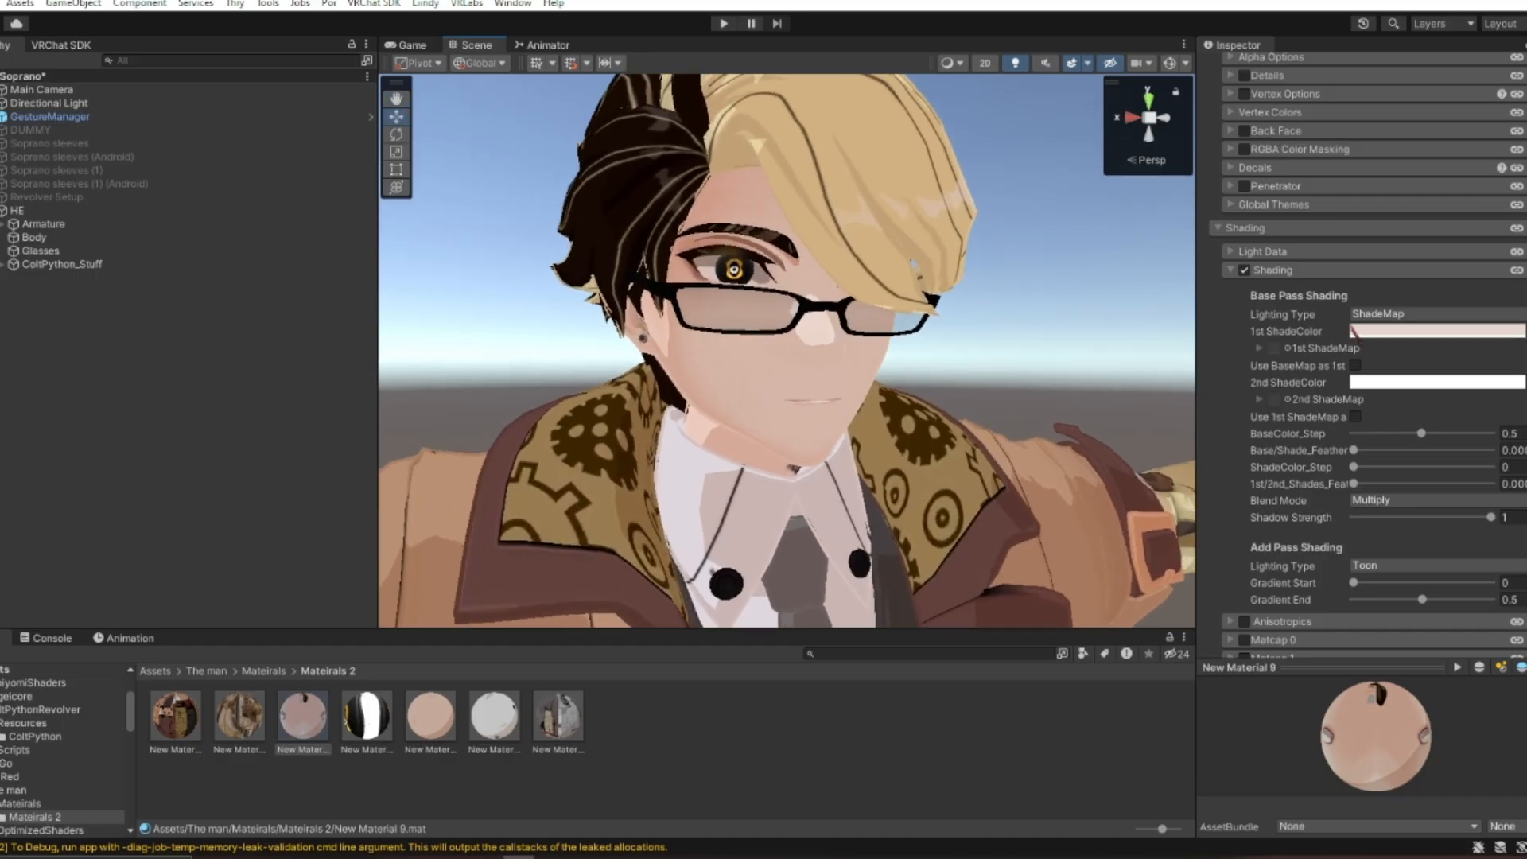
left_click(1360, 316)
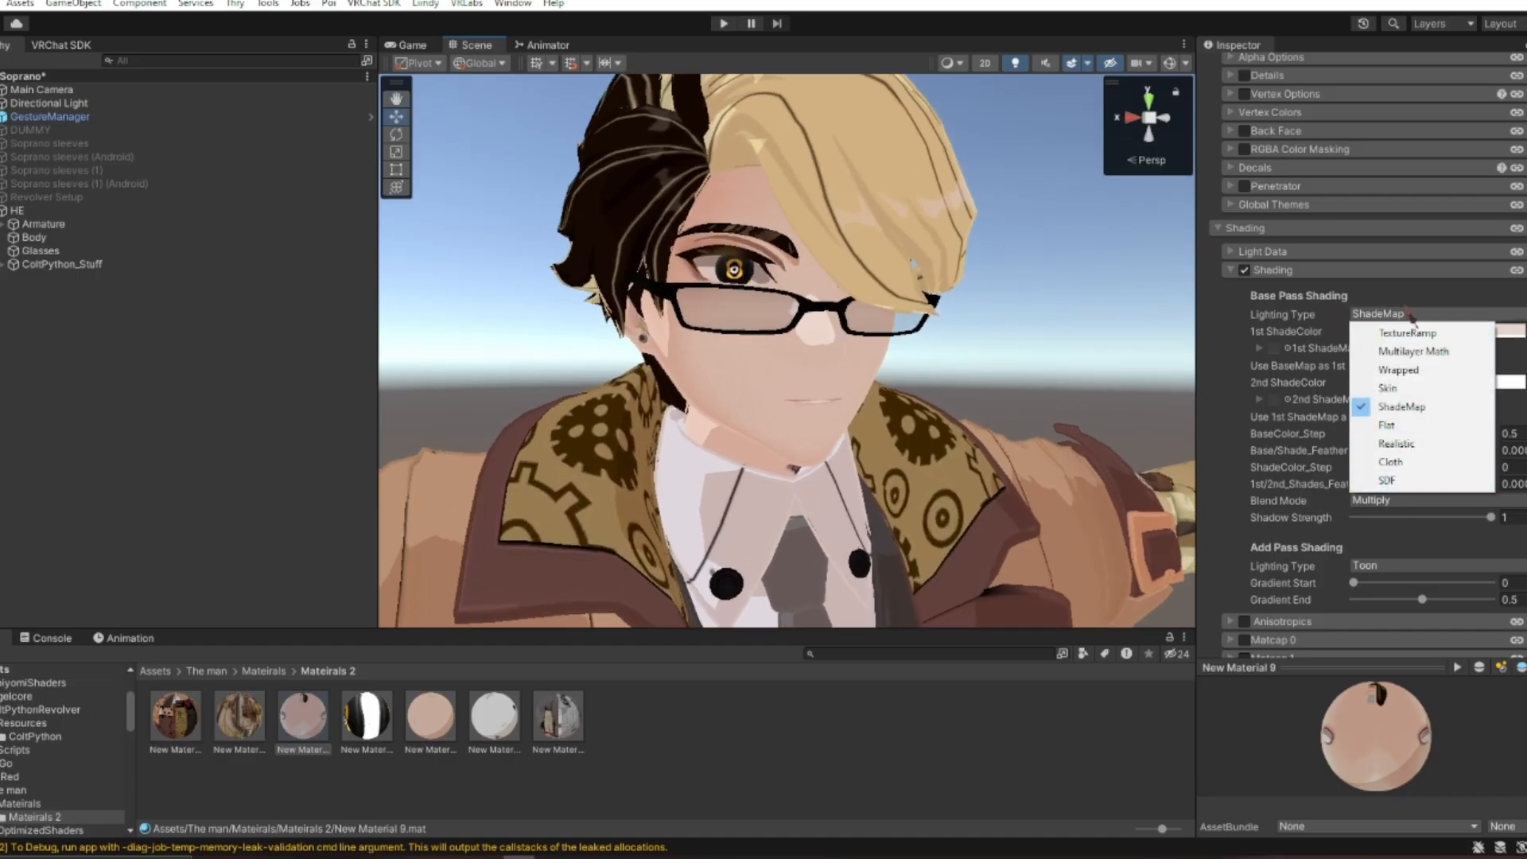
left_click(1392, 481)
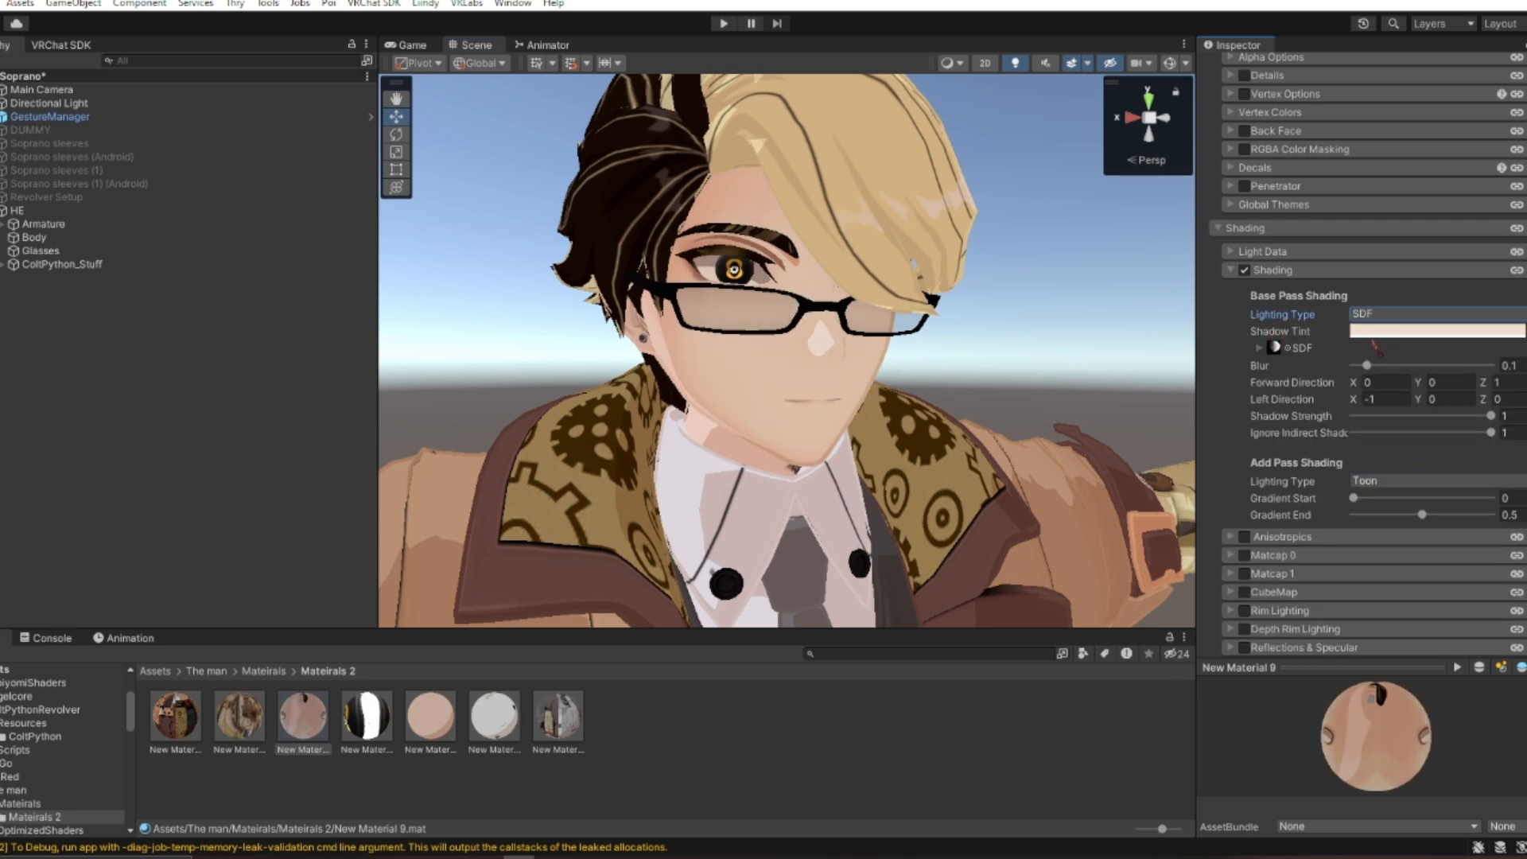
Set New Material 9's Shadow Tint to the hexadecimal color E7D7CE.
left_click(1385, 332)
left_click(1515, 676)
type("E7D7CE")
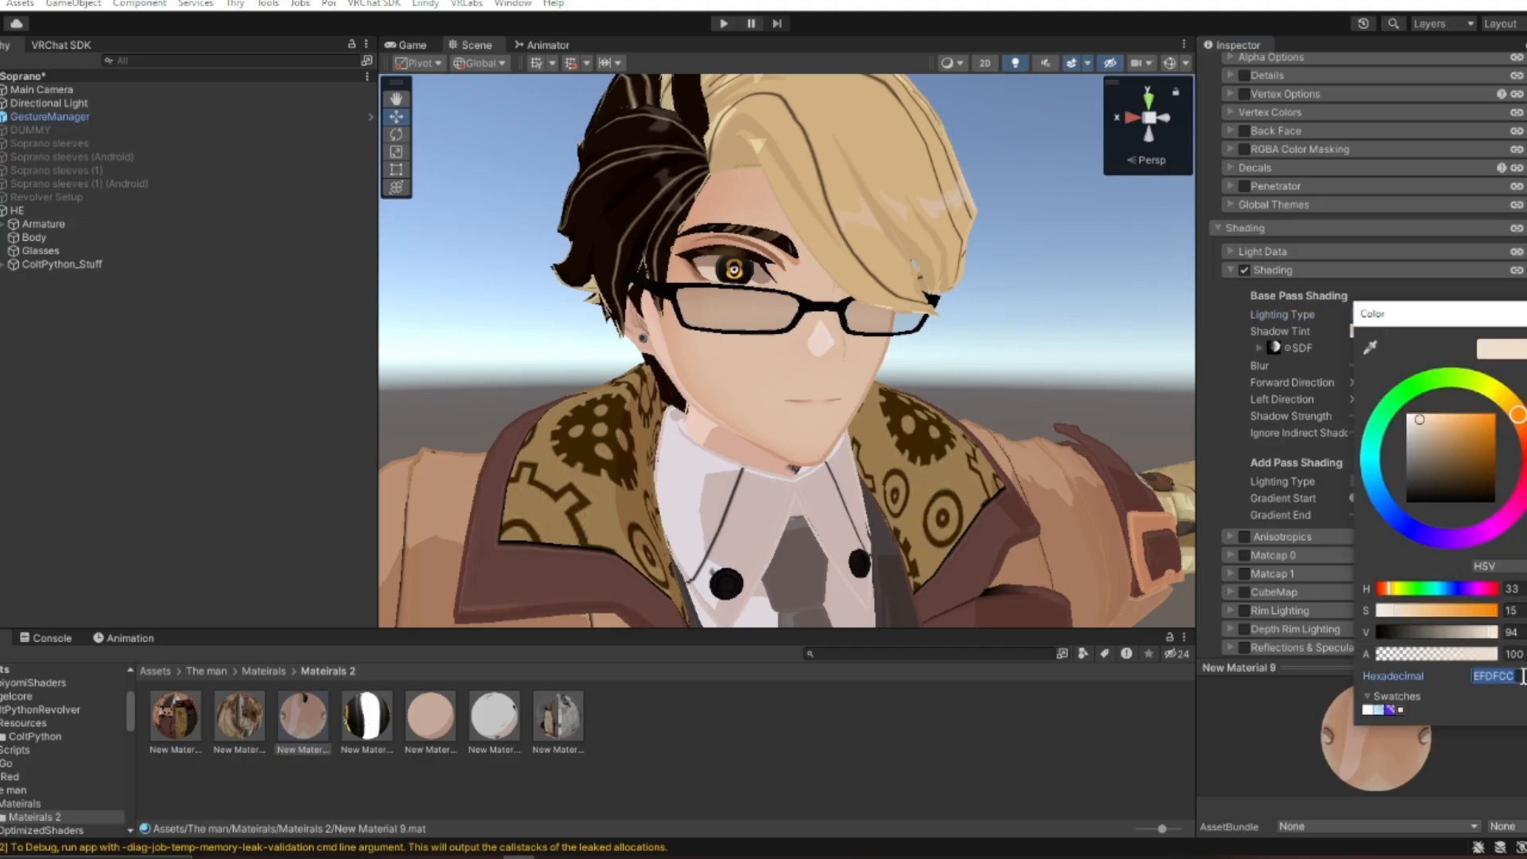
key("Return")
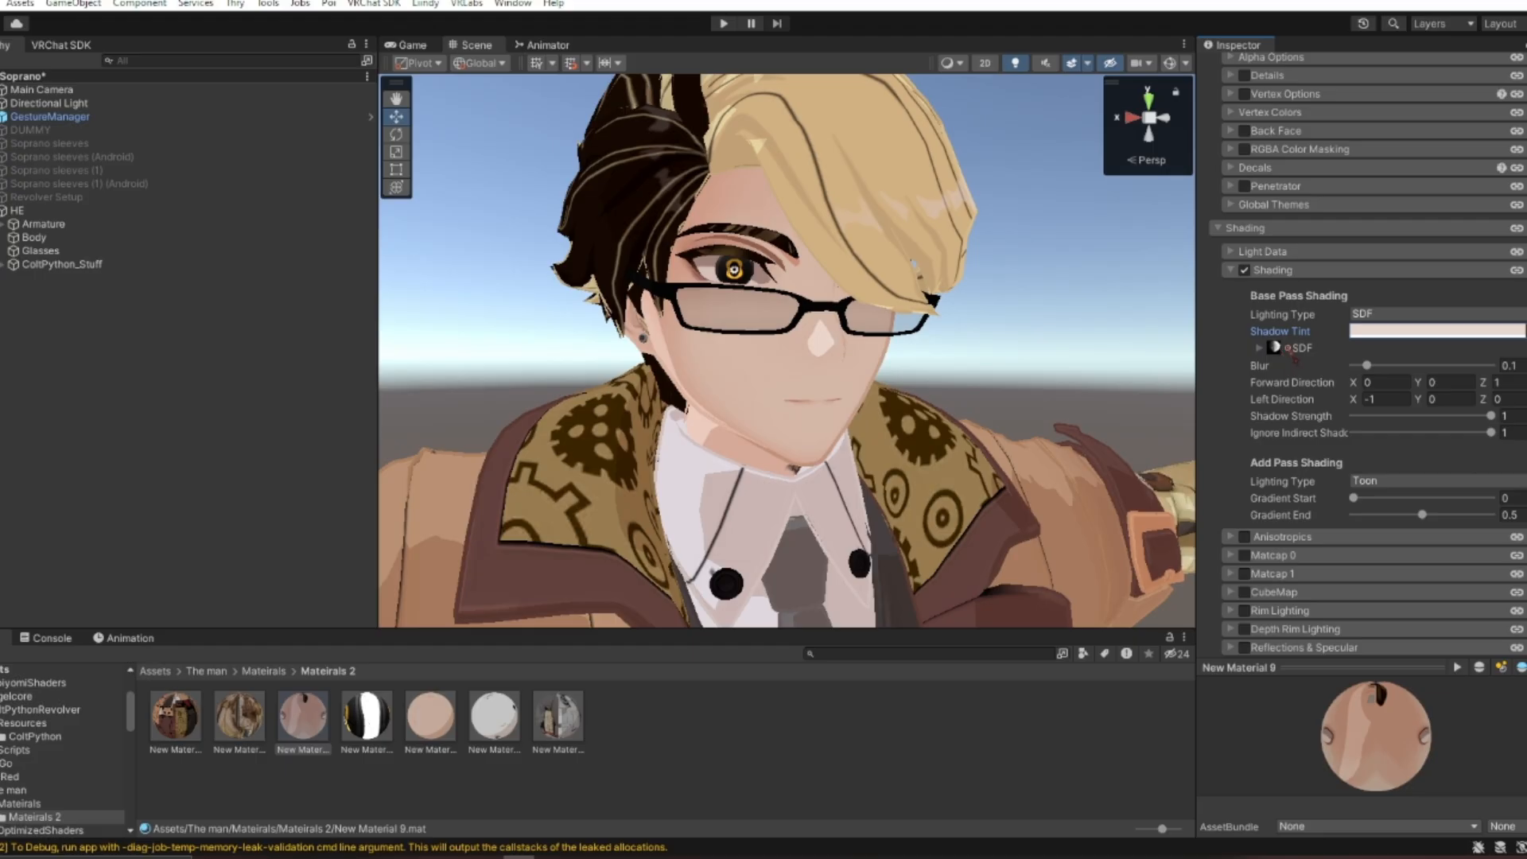
Open New Material 9's SDF texture, Avatar_Male_Tex_FaceLightmap.png, in the image viewer, examine its face gradient, and close it.
left_click(1288, 349)
key("Escape")
double_click(1274, 348)
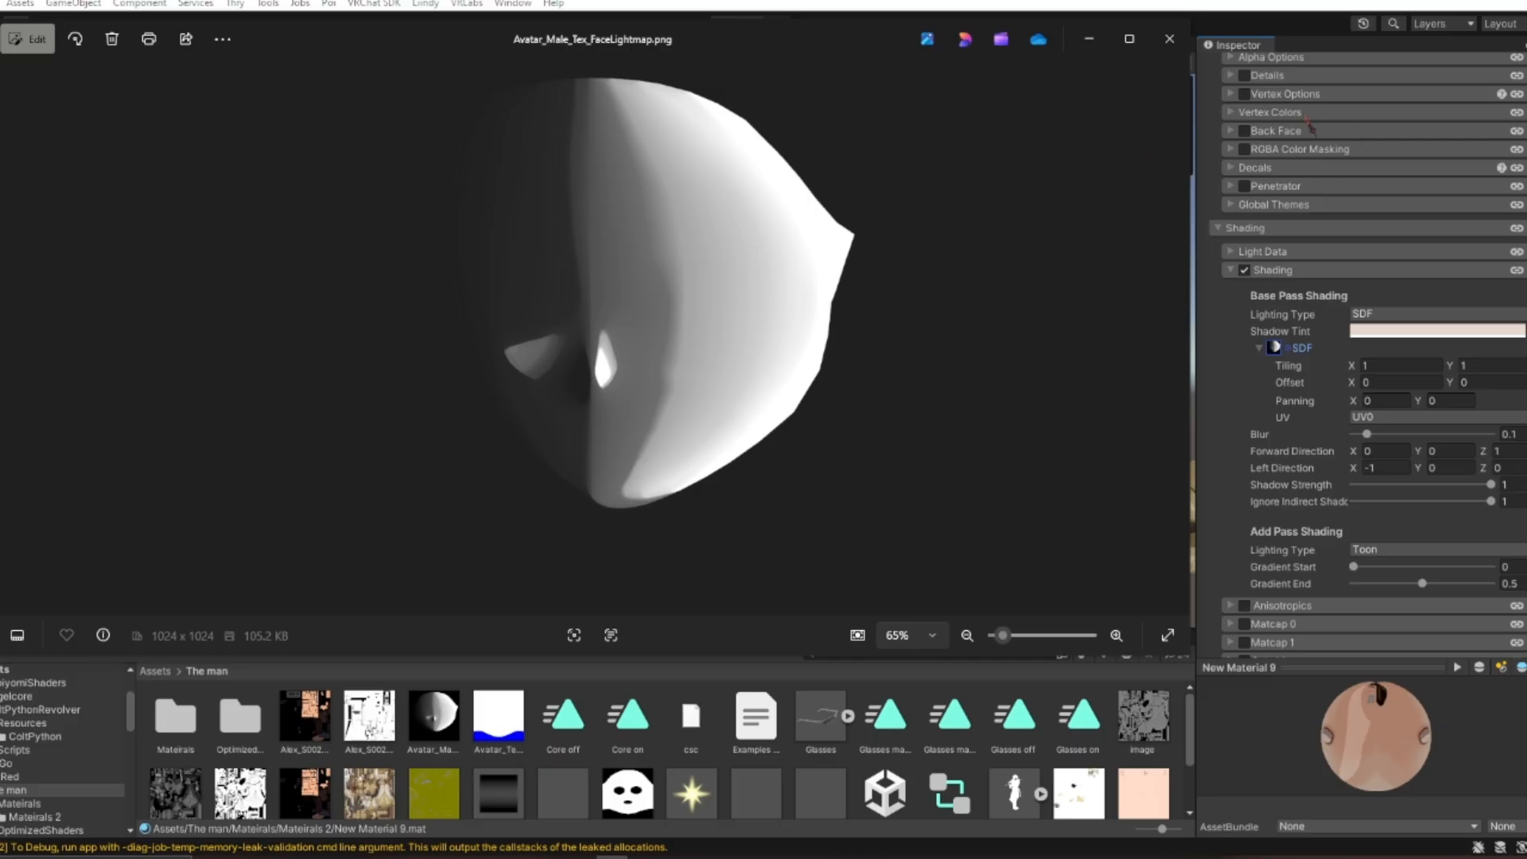
left_click(1169, 39)
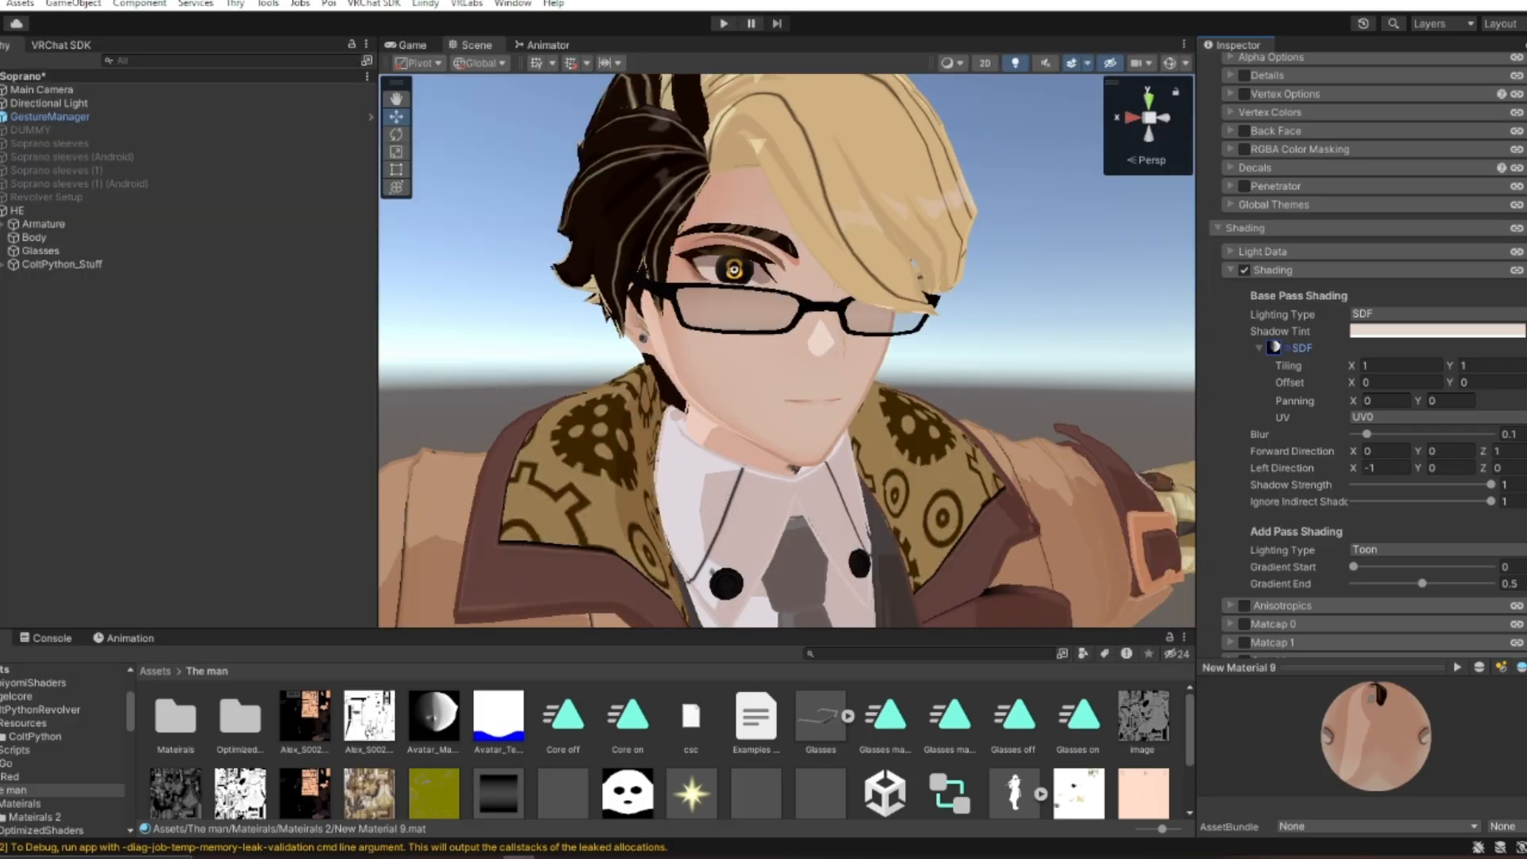
Look over the face shading from several angles, then select the Directional Light and frame it in the scene.
right_click_drag(915, 266, 1469, 395)
right_click_drag(1110, 349, 521, 189)
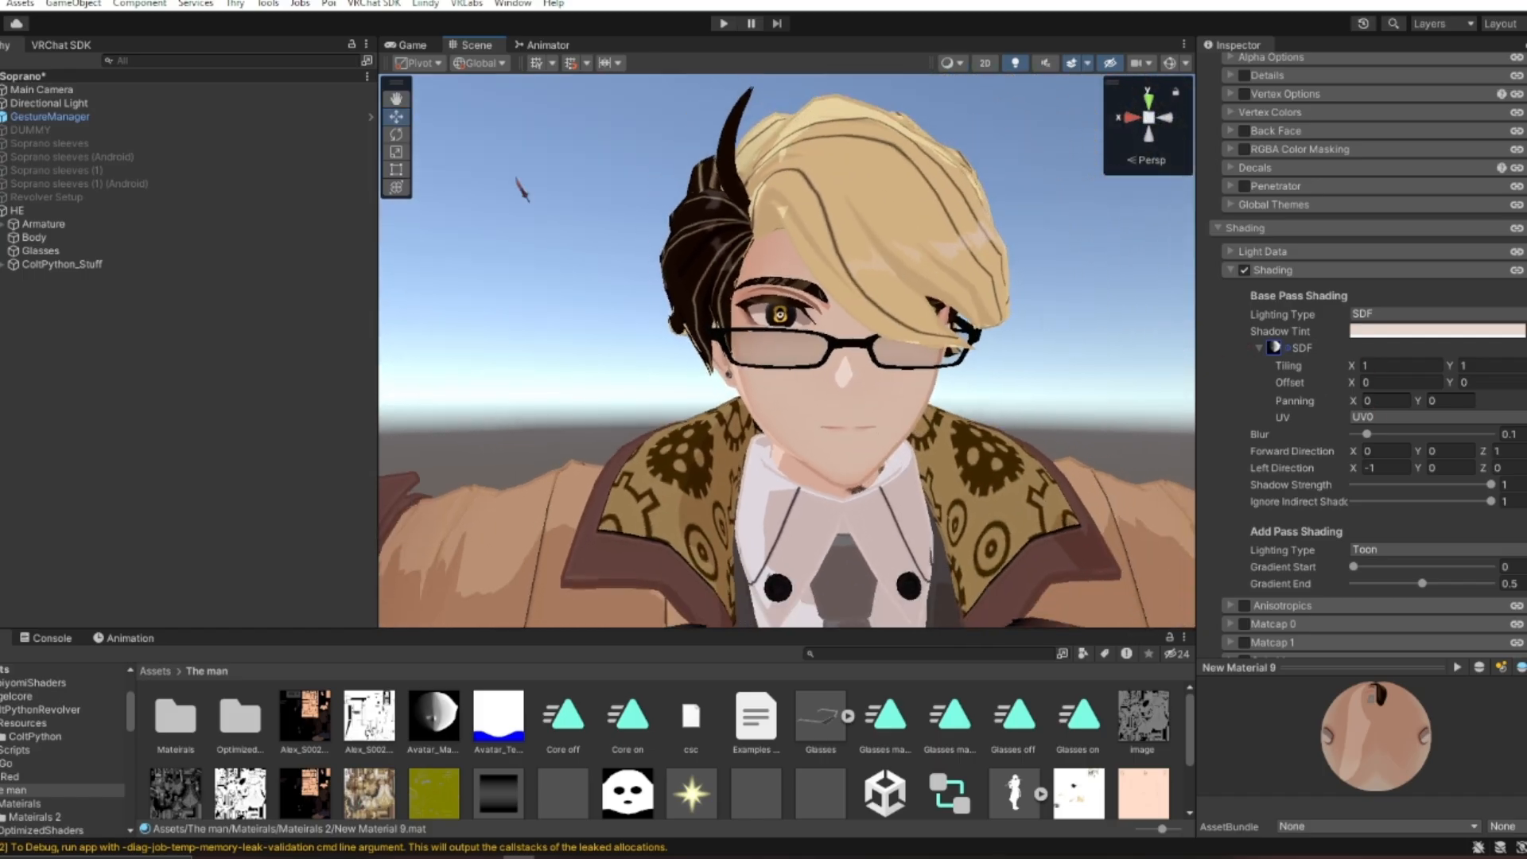
left_click(182, 106)
key("f")
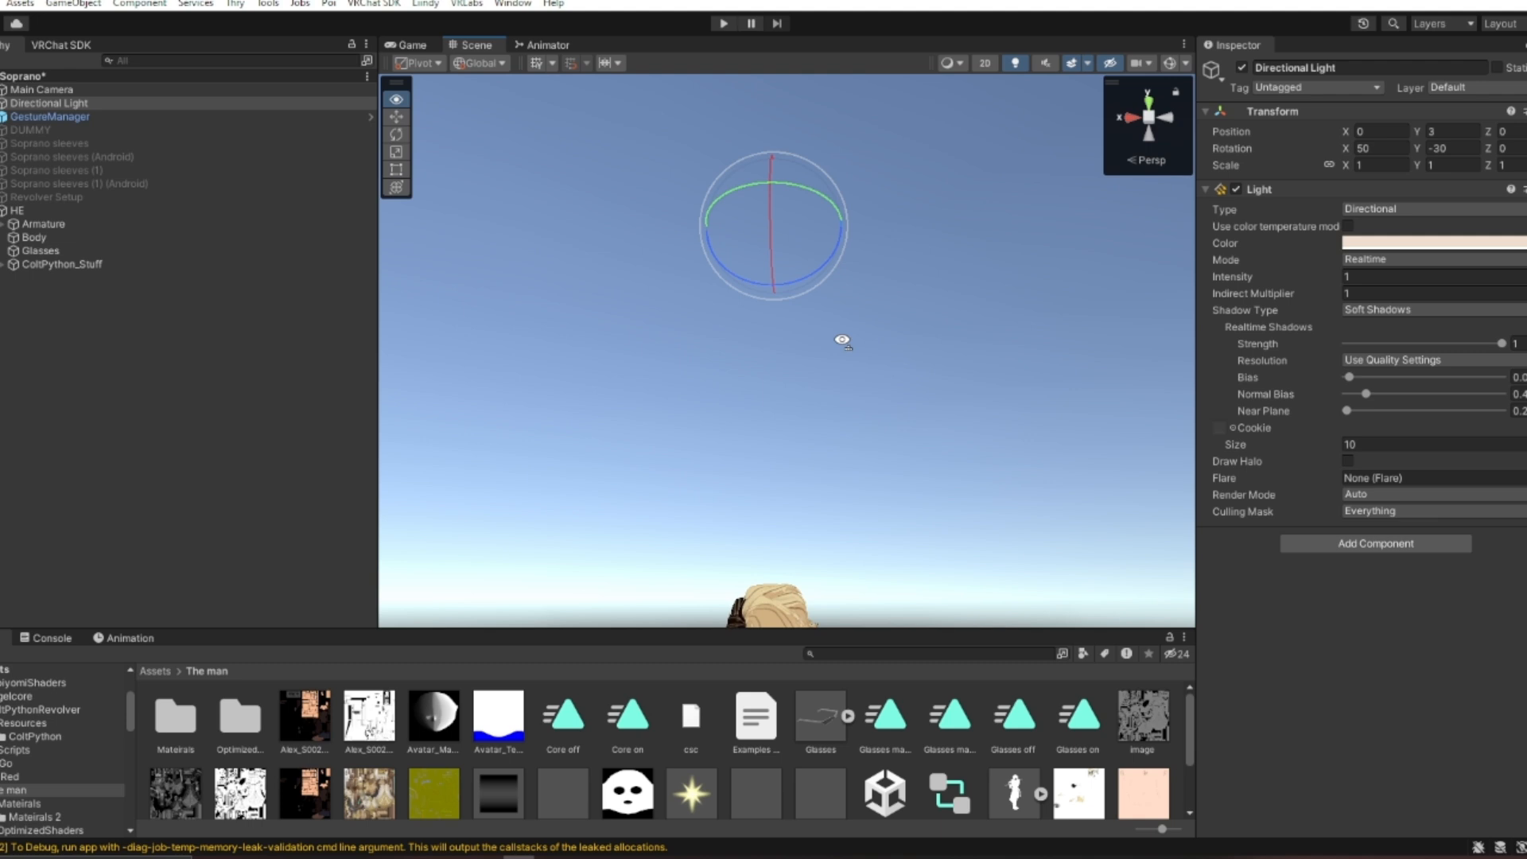
right_click_drag(842, 340, 839, 329)
right_click_drag(829, 239, 822, 331)
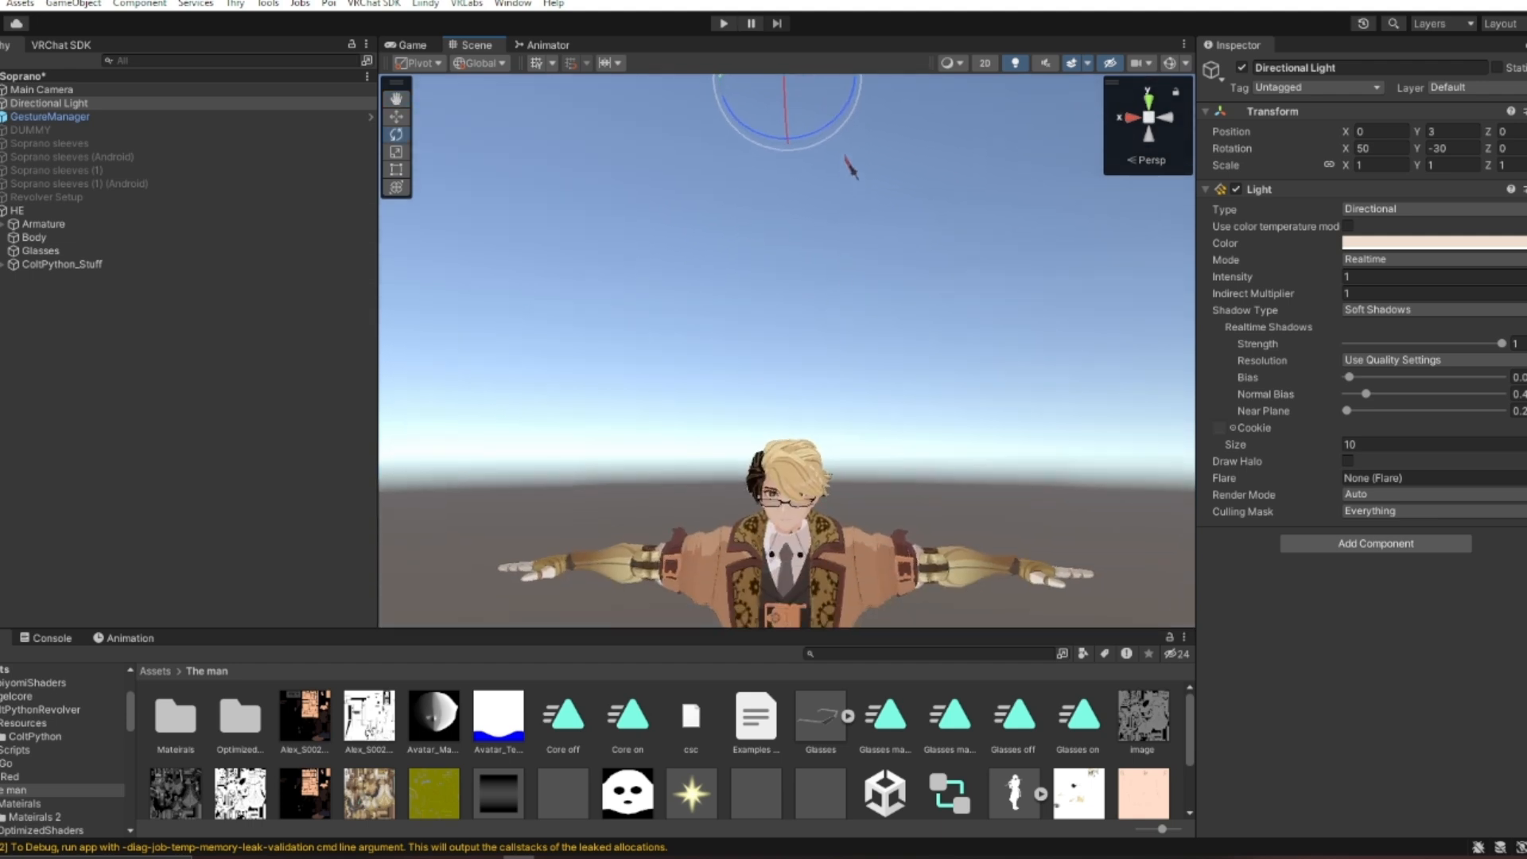
Show the Game view and clear the Main Camera's Target Texture so that it is None.
left_click(410, 45)
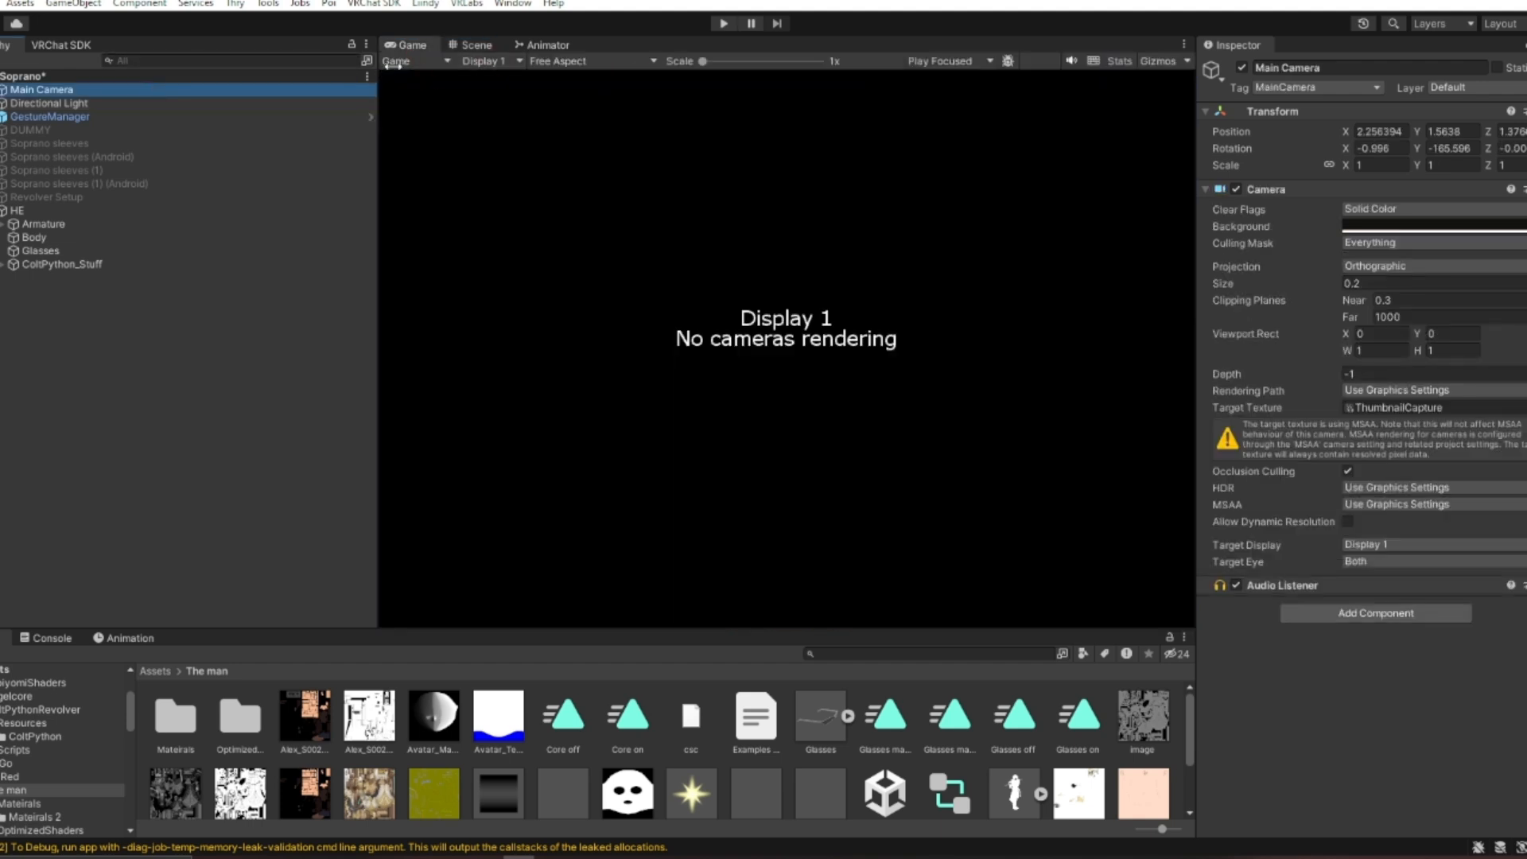
left_click(1404, 408)
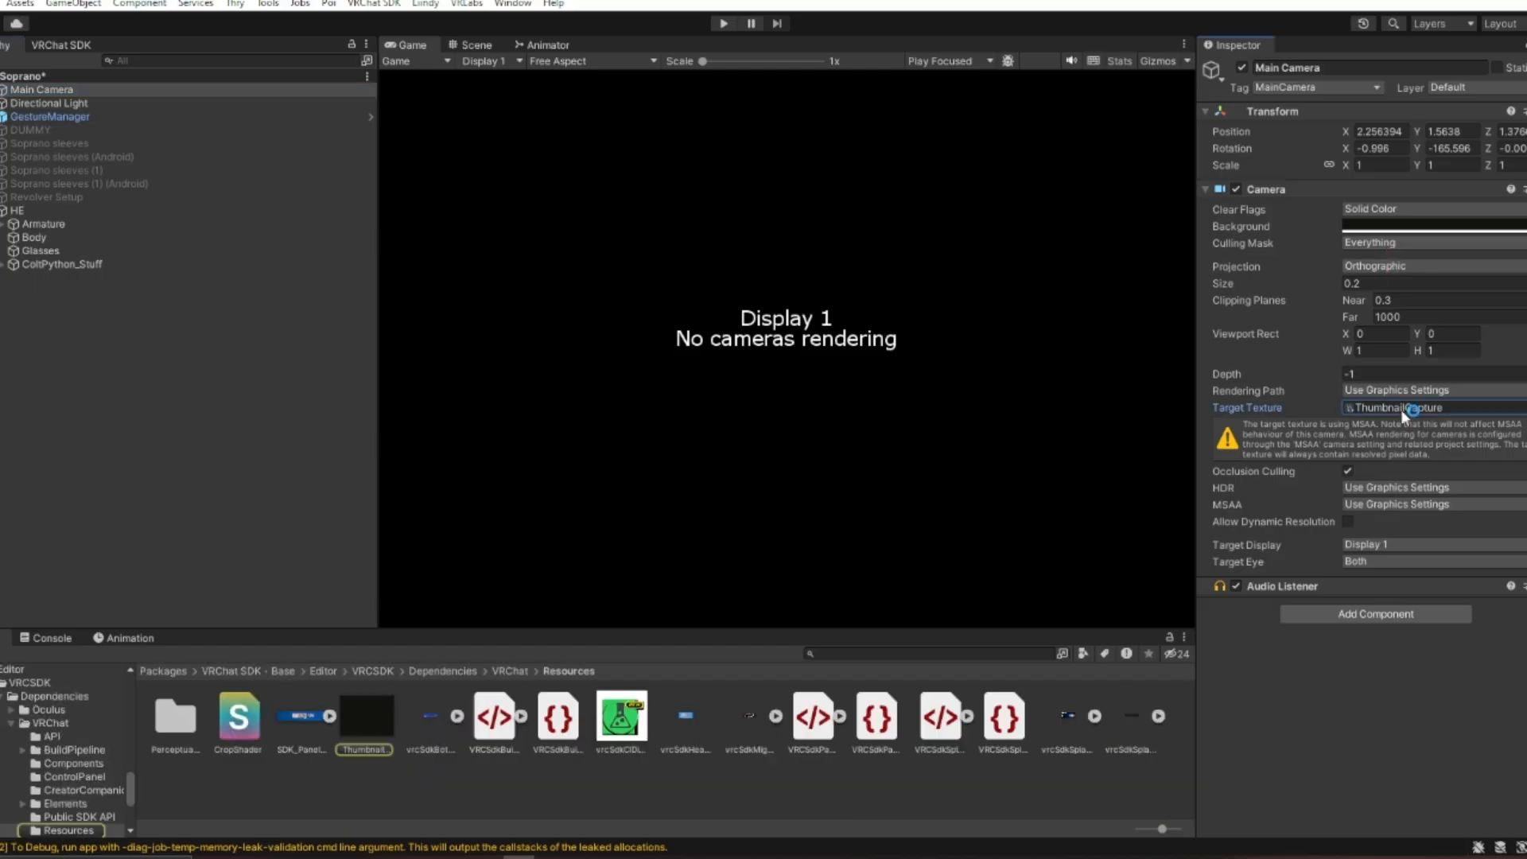
key("Delete")
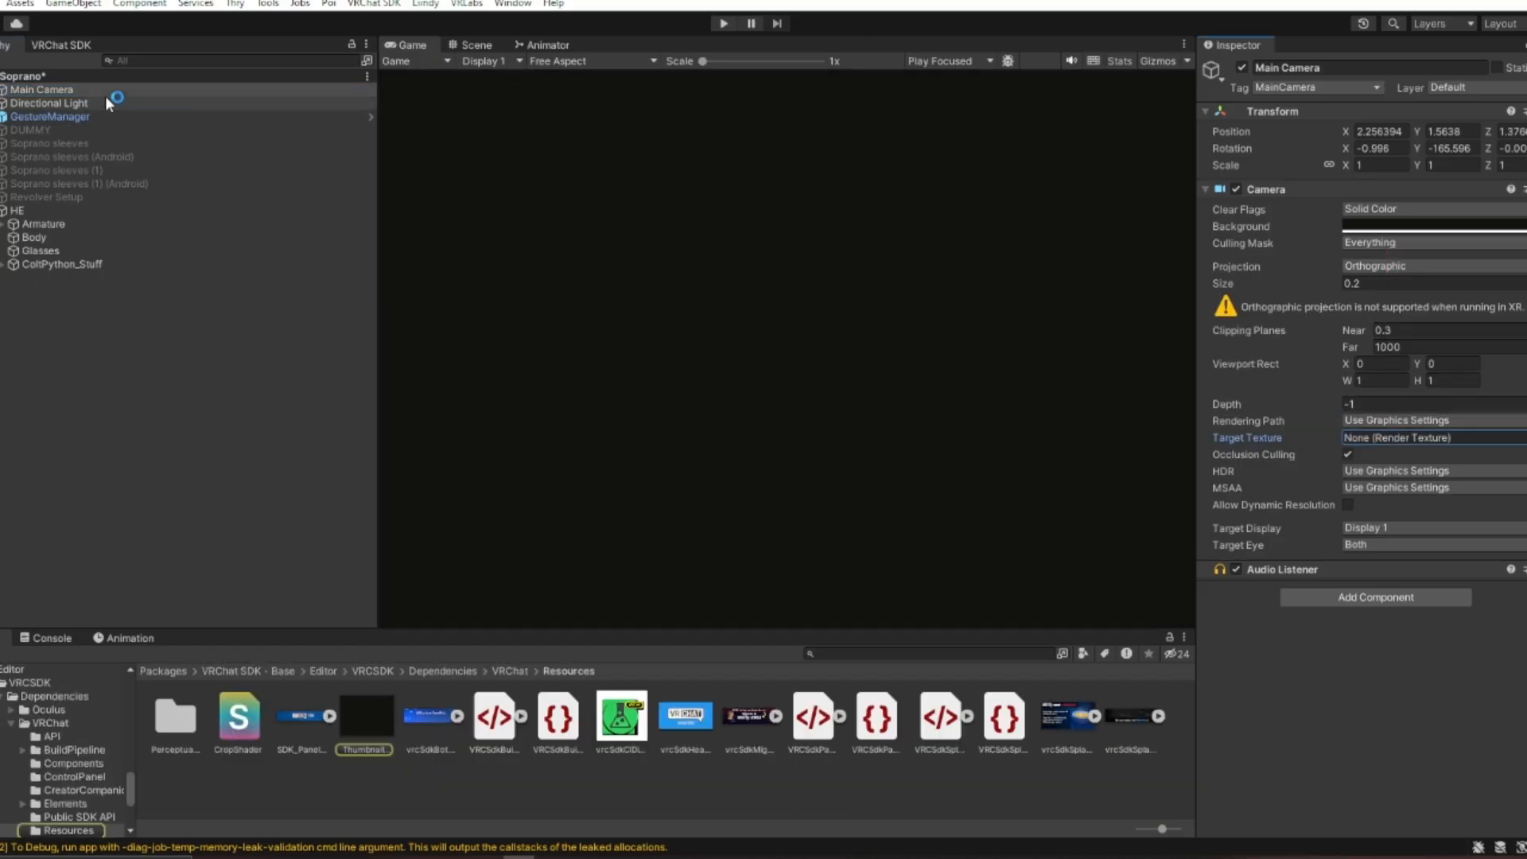
Frame the avatar's face and shoulders from the front in the Scene view and align the Main Camera to that view.
left_click(475, 46)
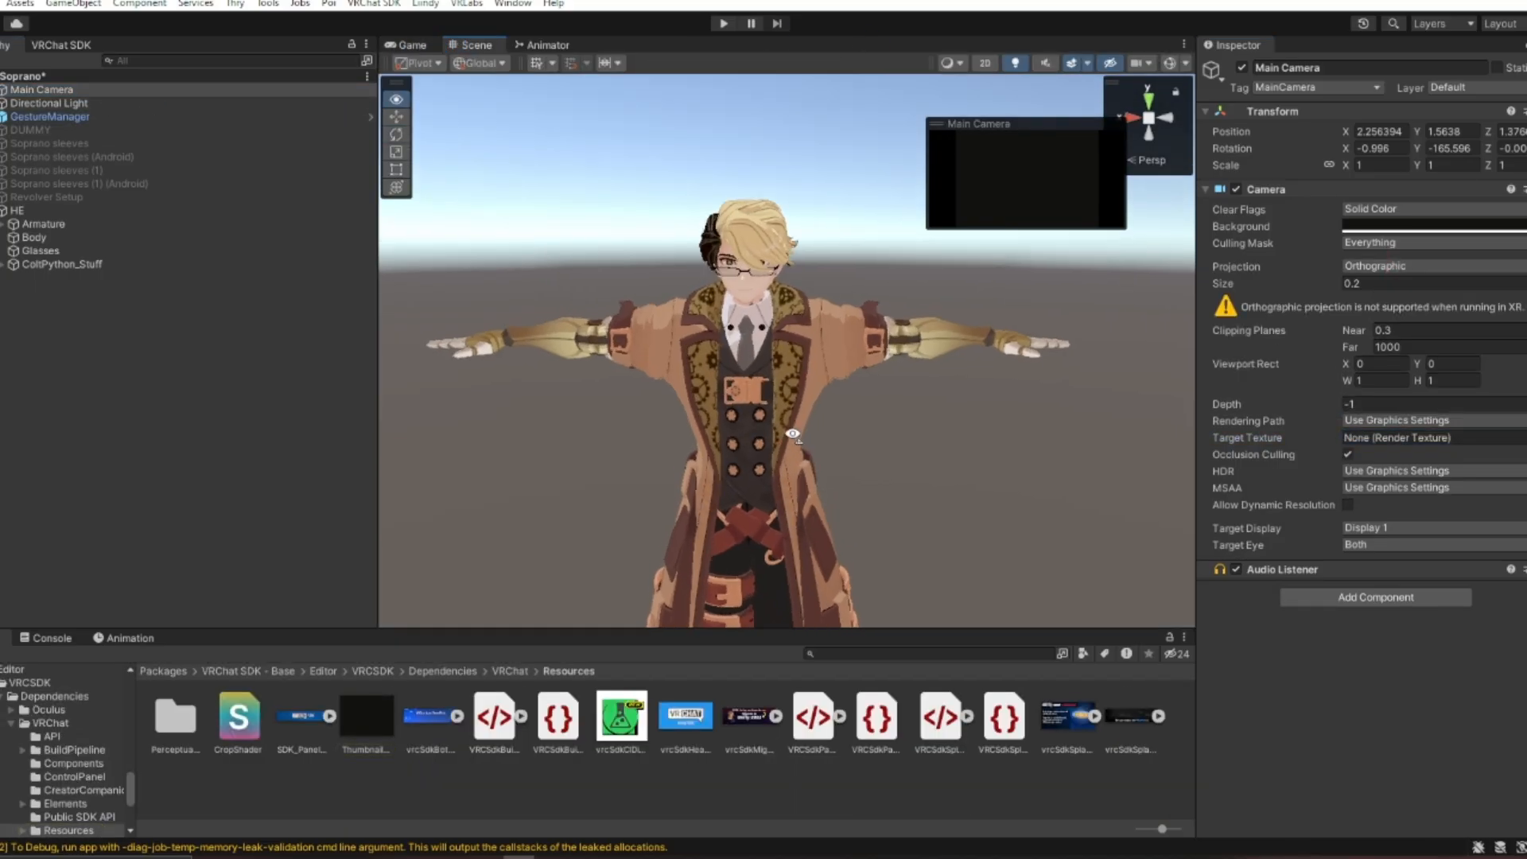
key("w")
right_click_drag(793, 434, 803, 373)
key("ctrl+shift+f")
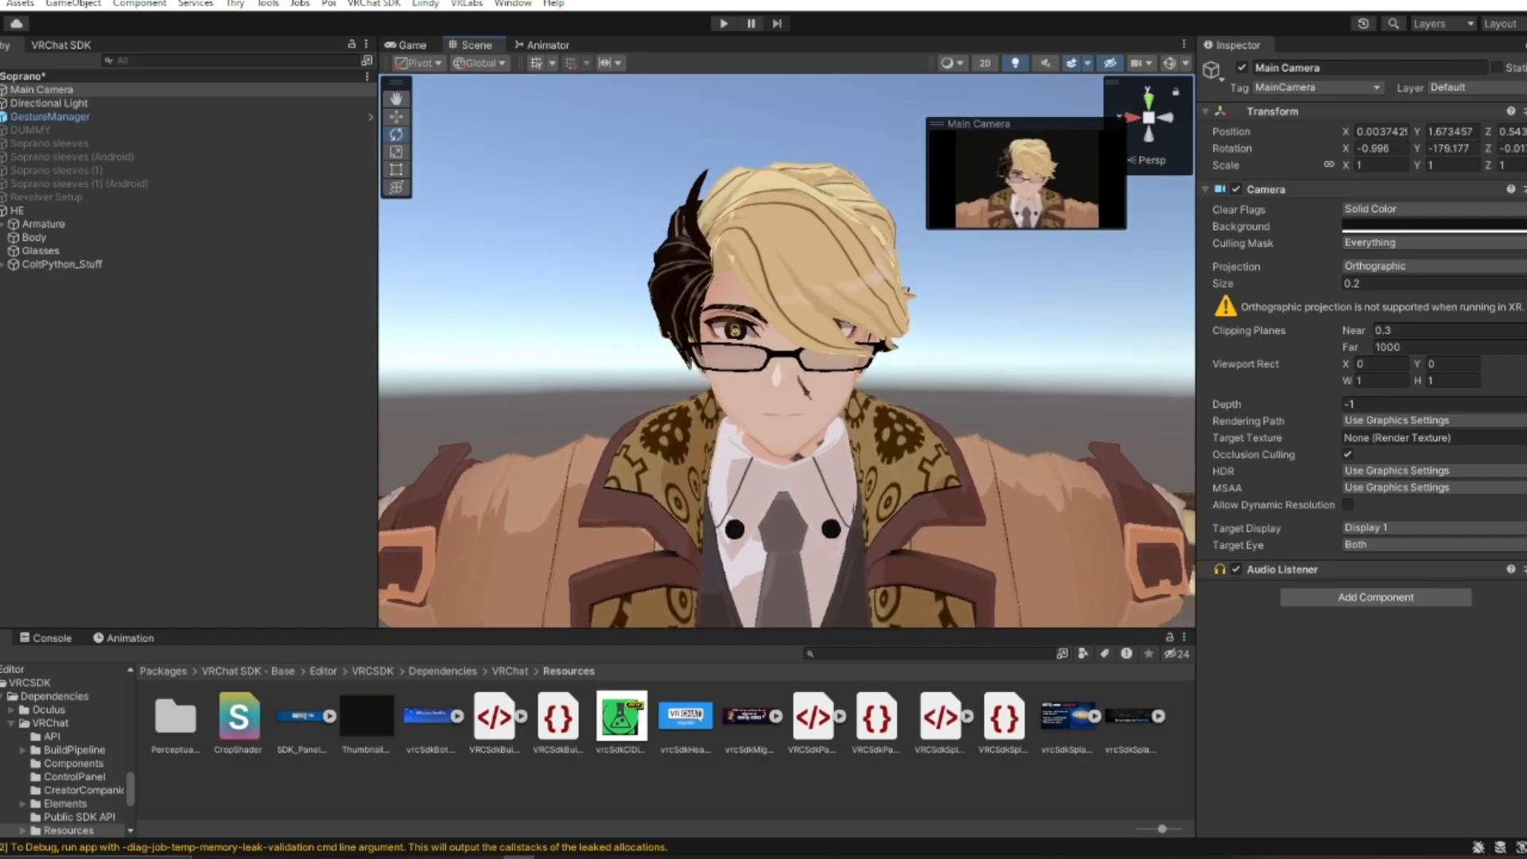
Detach and maximize the Game view to examine the face shading, then dock it again beside the Scene and Animator views.
left_click_drag(407, 46, 693, 21)
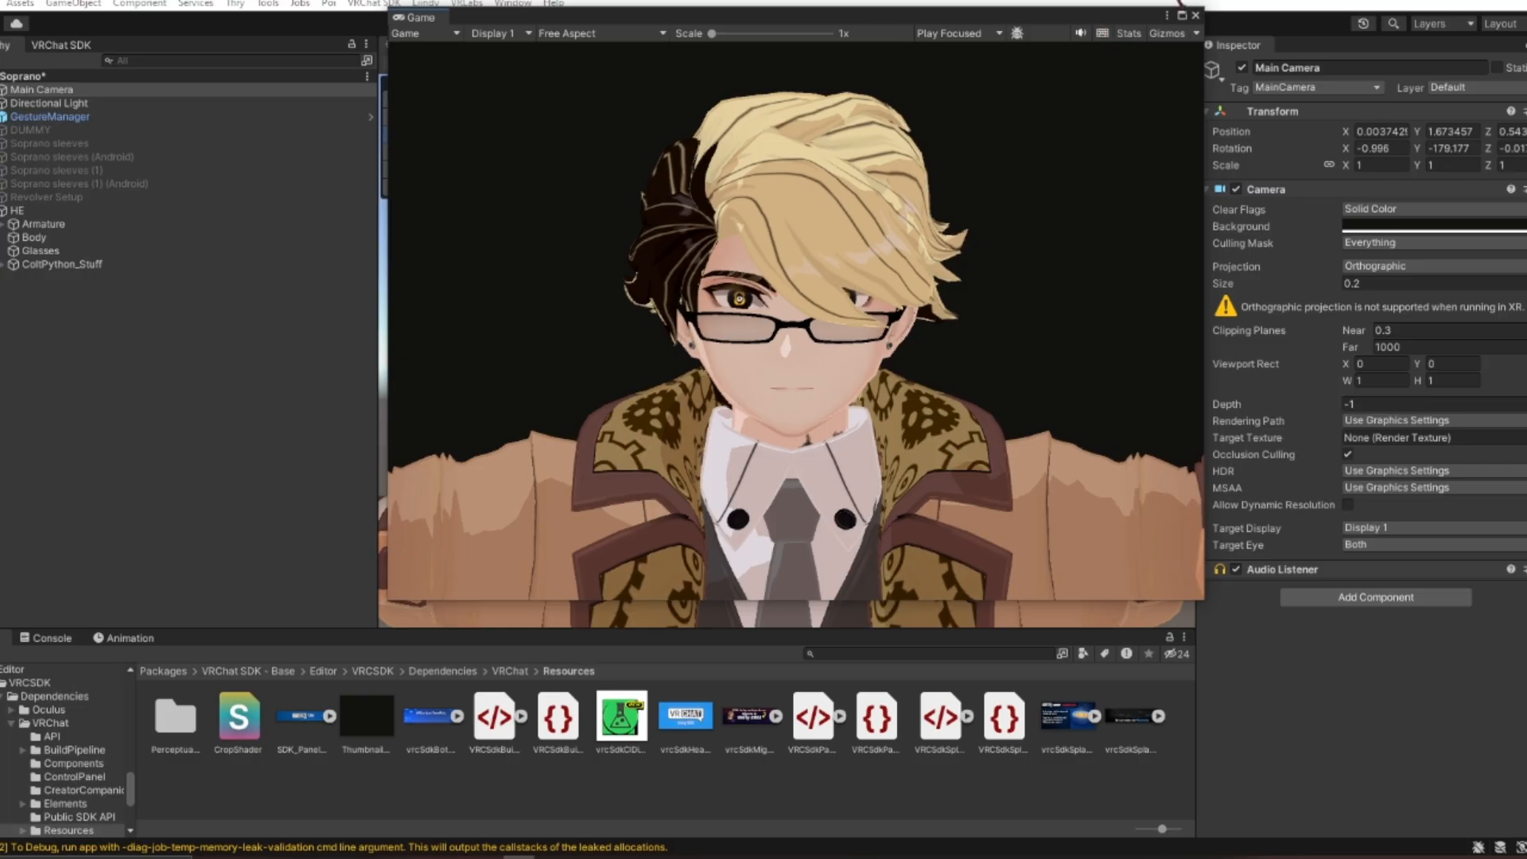
left_click(1476, 2)
left_click(1182, 15)
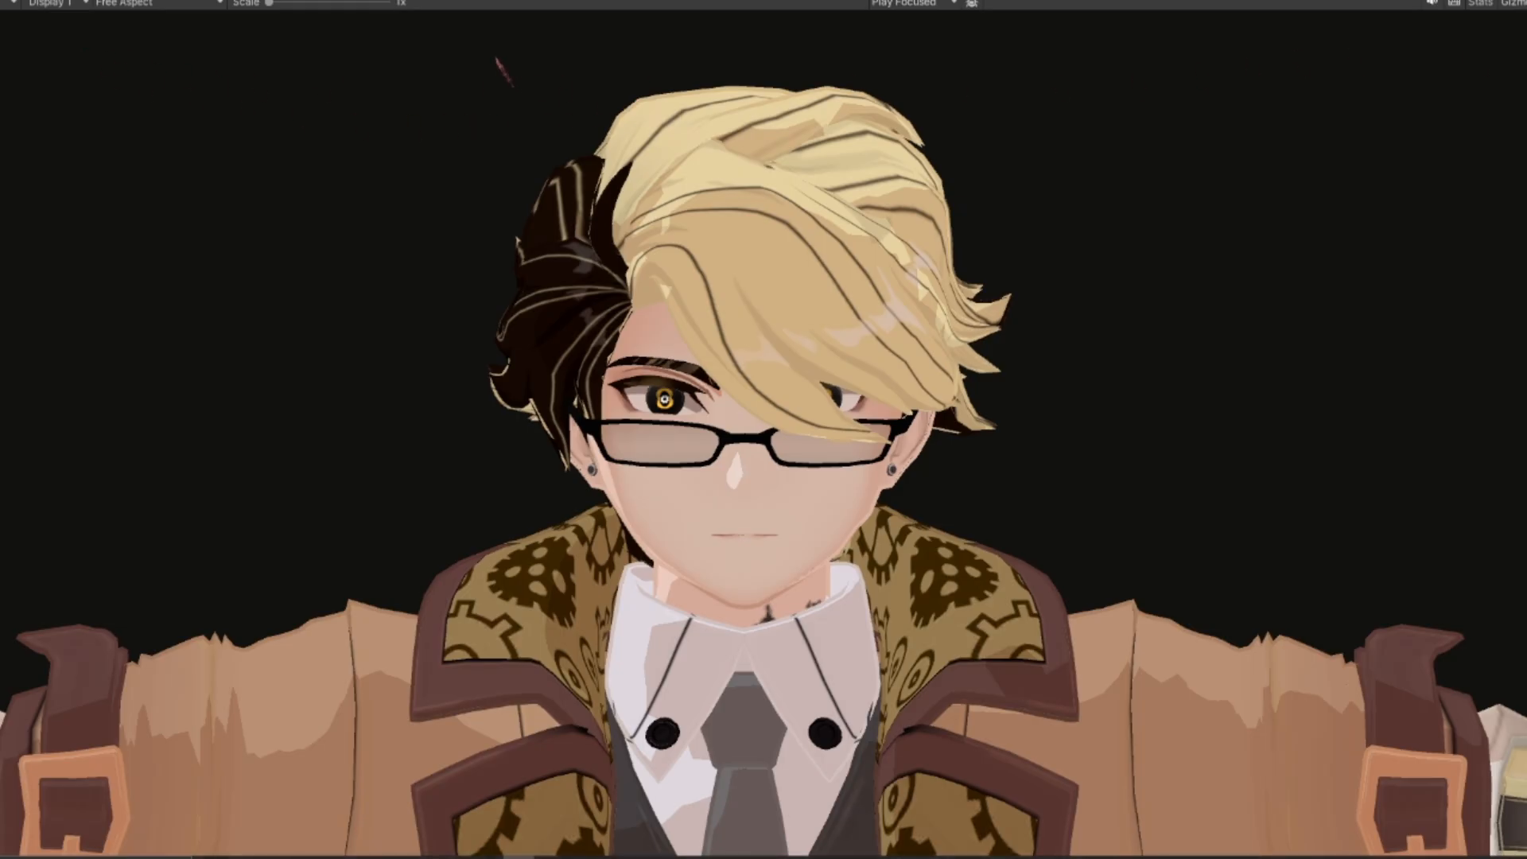
left_click_drag(190, 2, 574, 136)
left_click(533, 129)
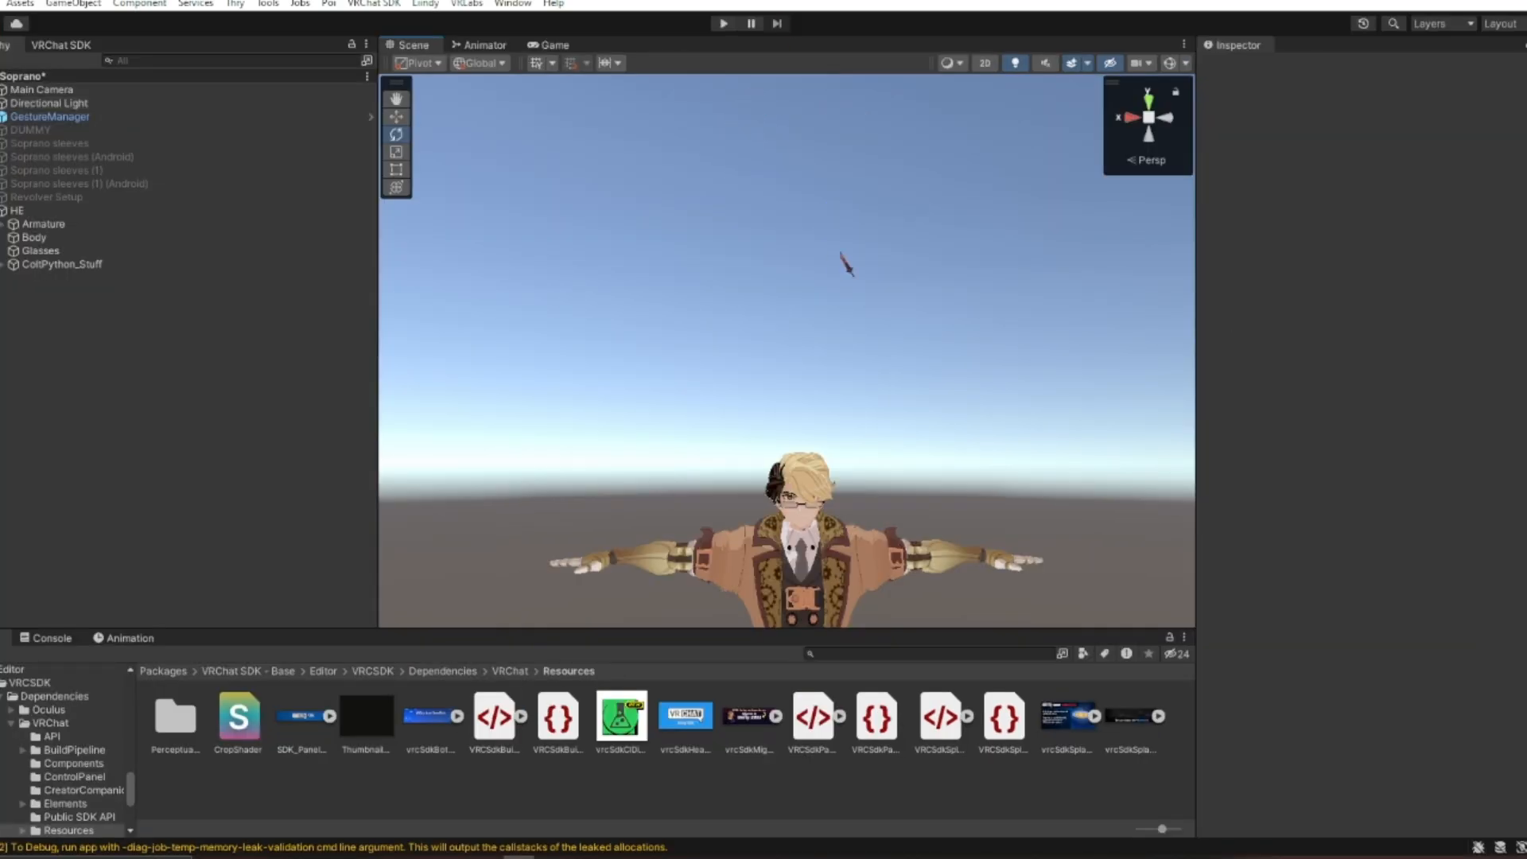
Go back to the project's Assets folder and open the folder The man.
scroll(833, 409, "up", 5)
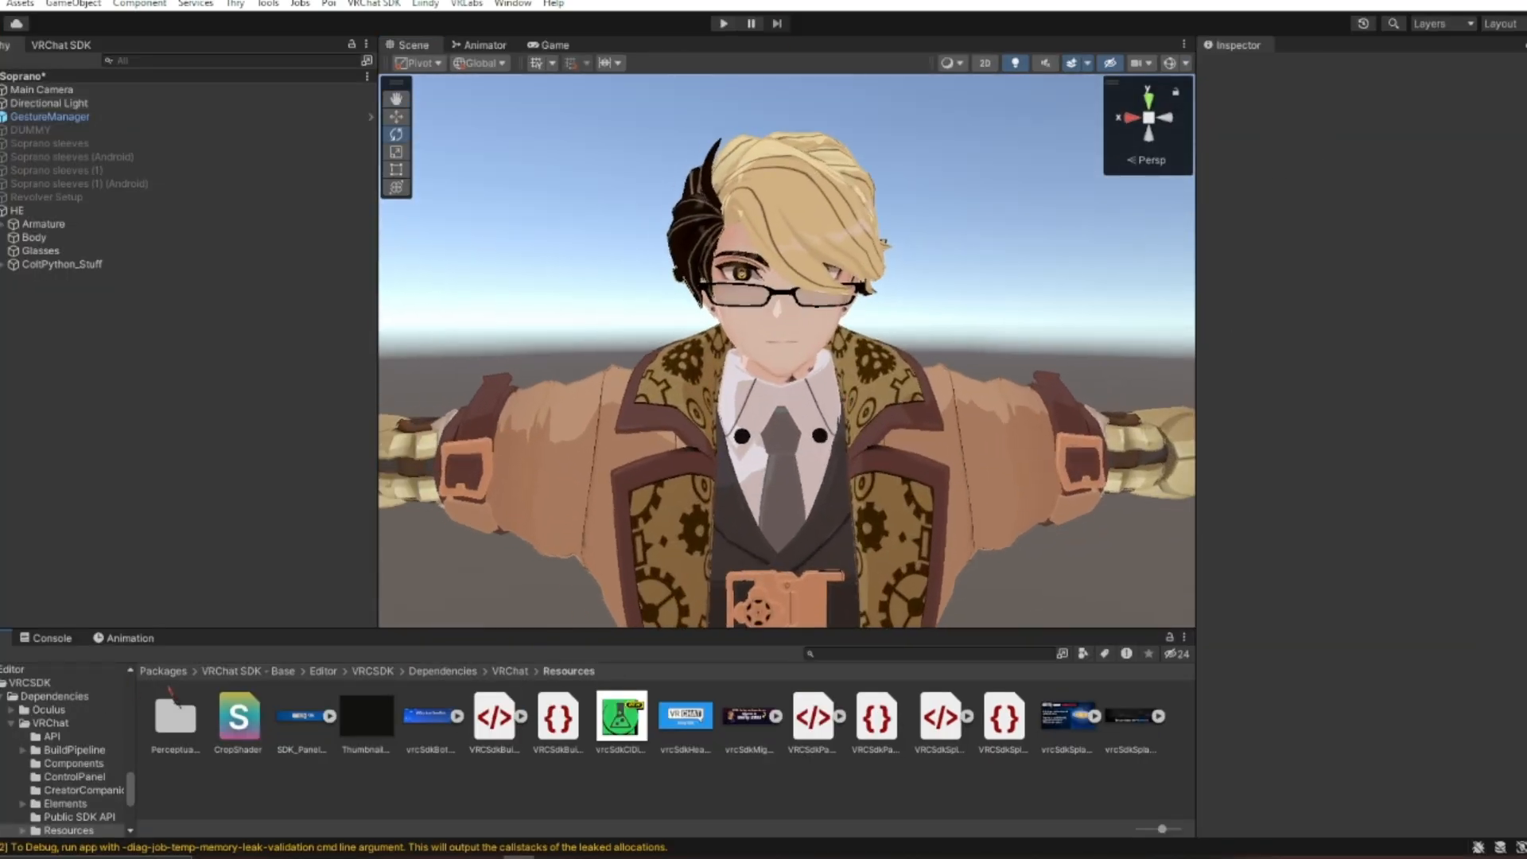
left_click(163, 670)
left_click_drag(541, 458, 604, 458, "alt")
scroll(604, 458, "up", 2)
scroll(12, 706, "up", 3)
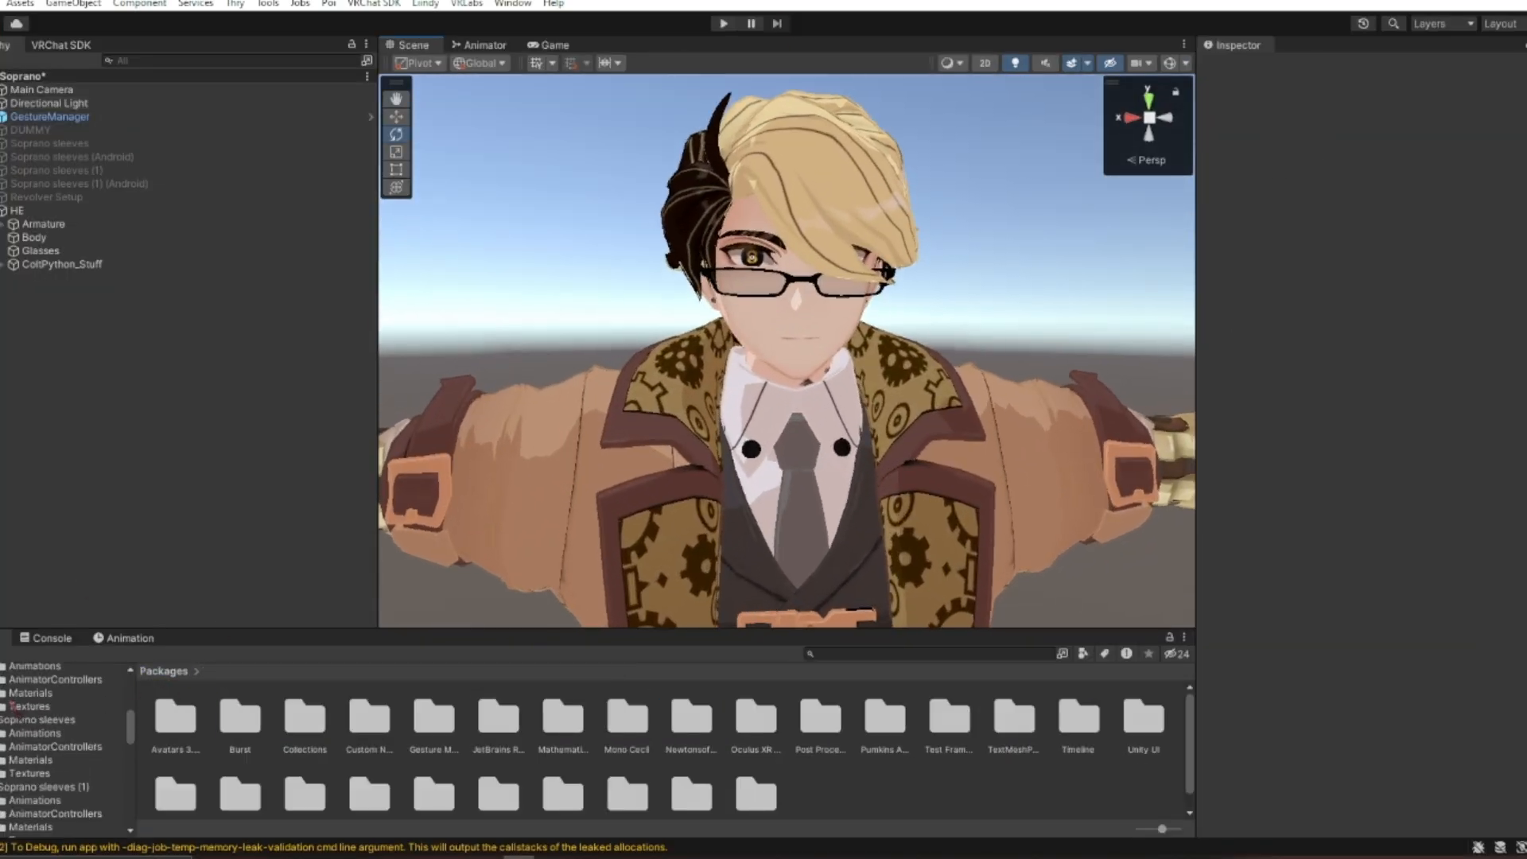
scroll(13, 707, "up", 5)
left_click(21, 776)
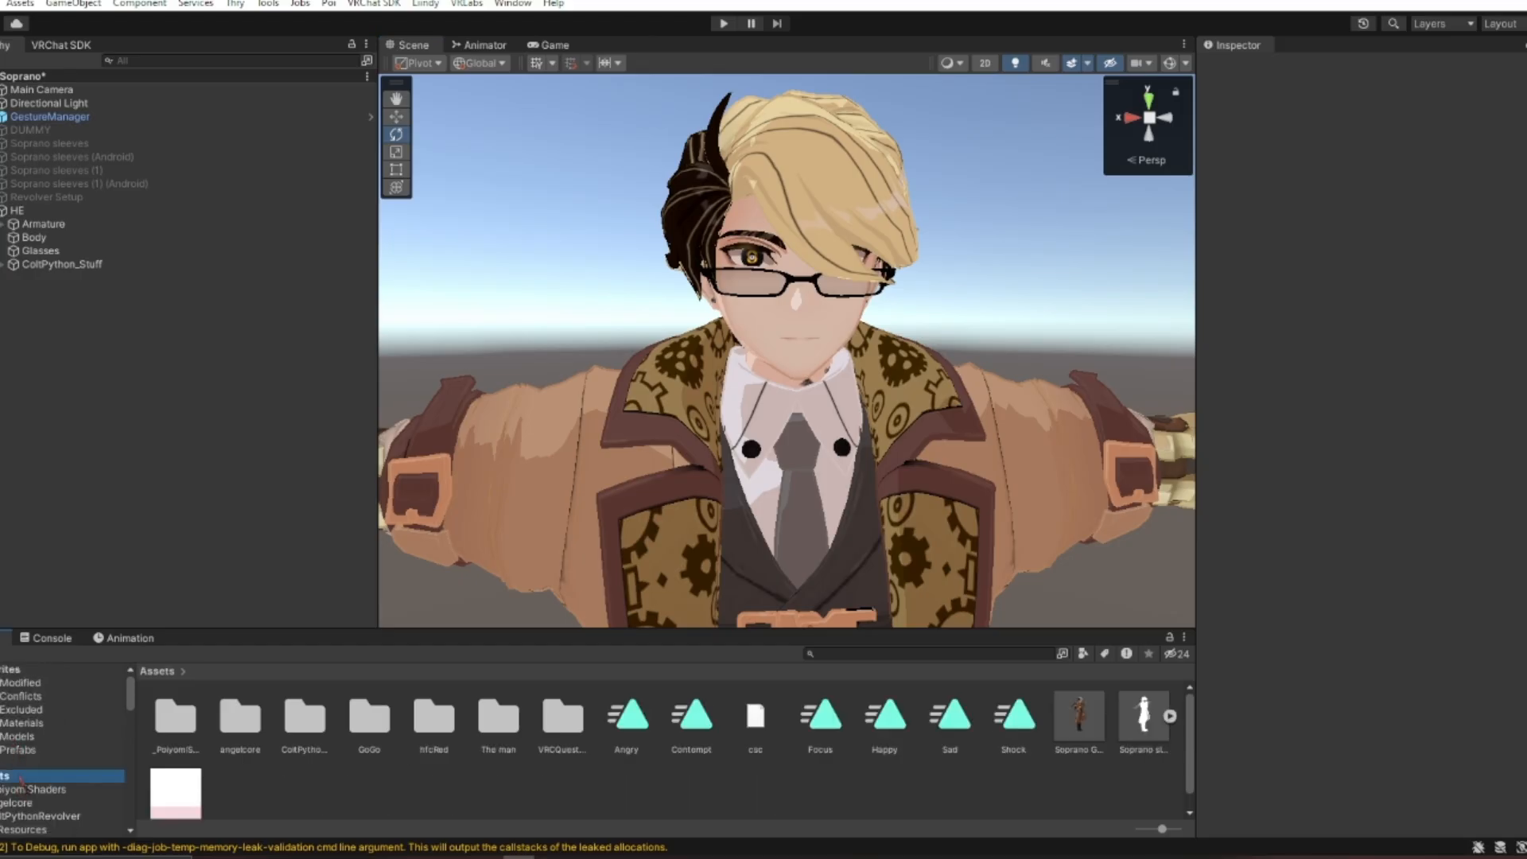
double_click(509, 725)
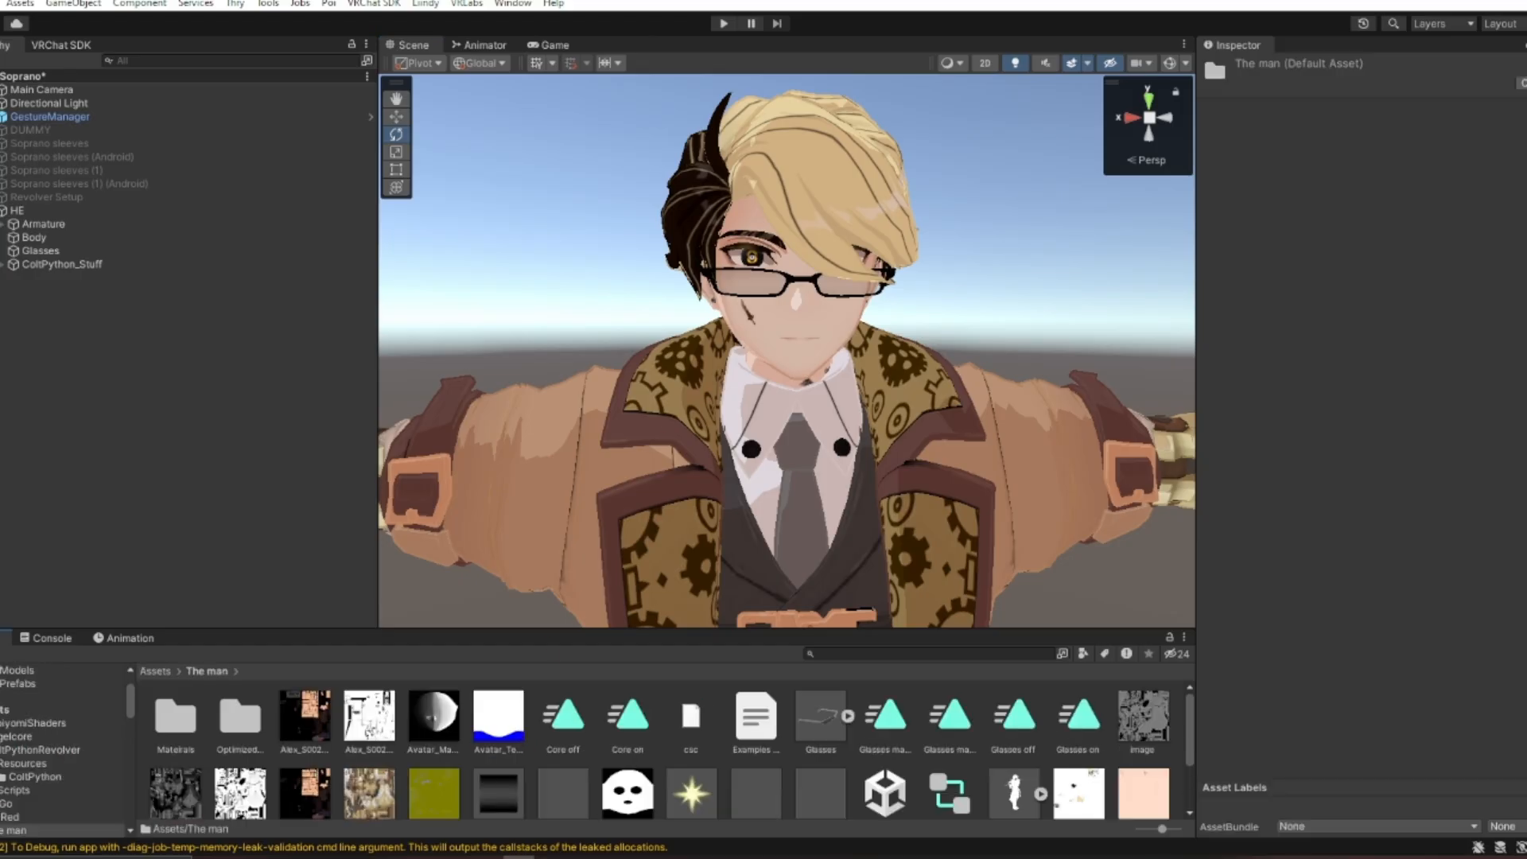
Open the Mateirals 2 folder inside Mateirals and select New Material 9.
mouse_move(879, 232)
right_mouse_down()
mouse_move(832, 327)
mouse_move(904, 234)
right_mouse_up()
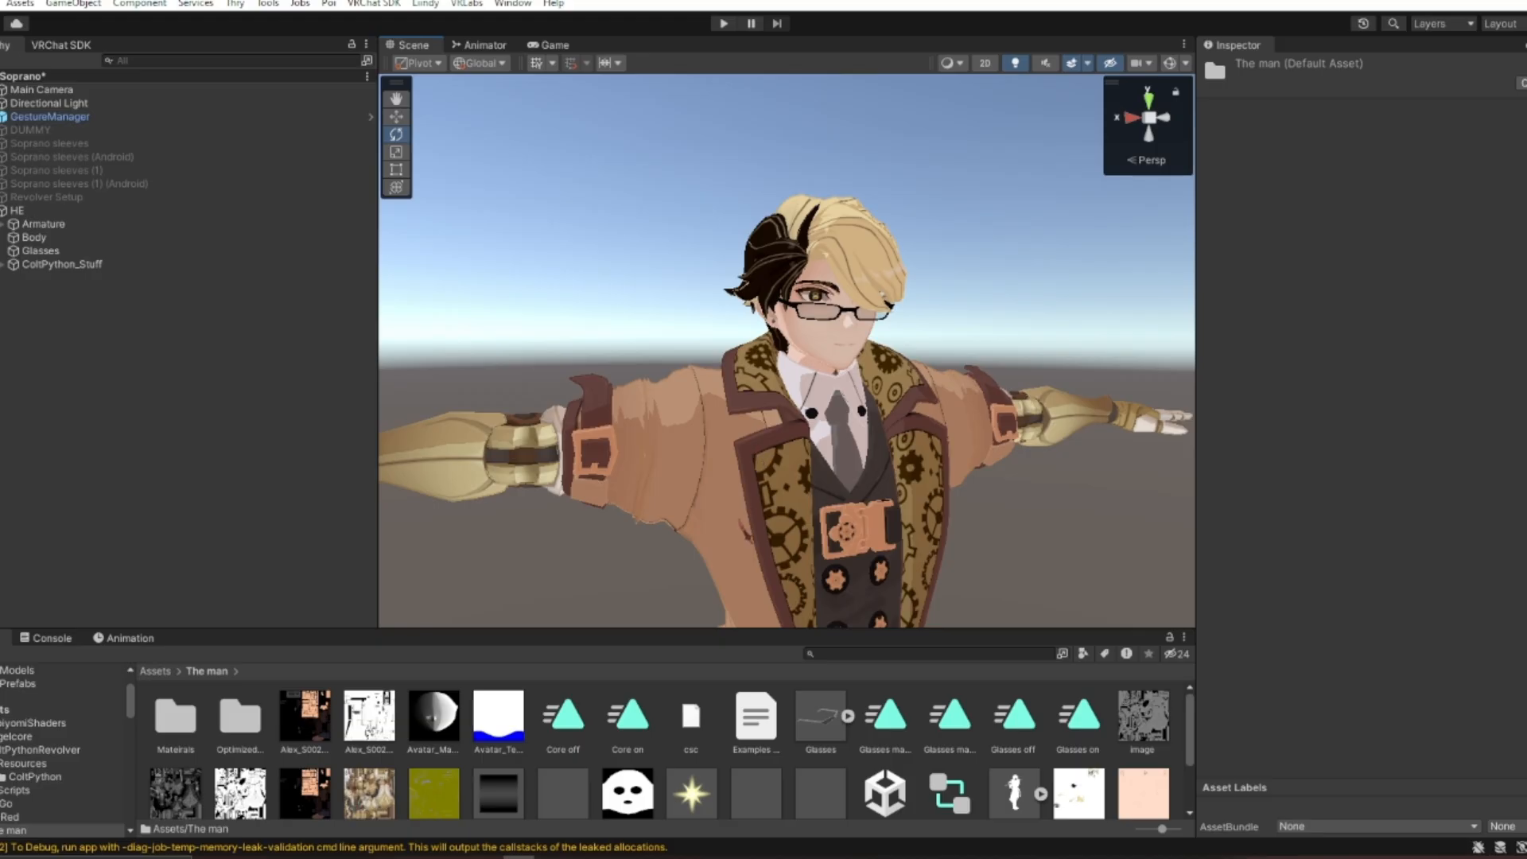
key("w")
right_click_drag(748, 523, 750, 504)
double_click(174, 718)
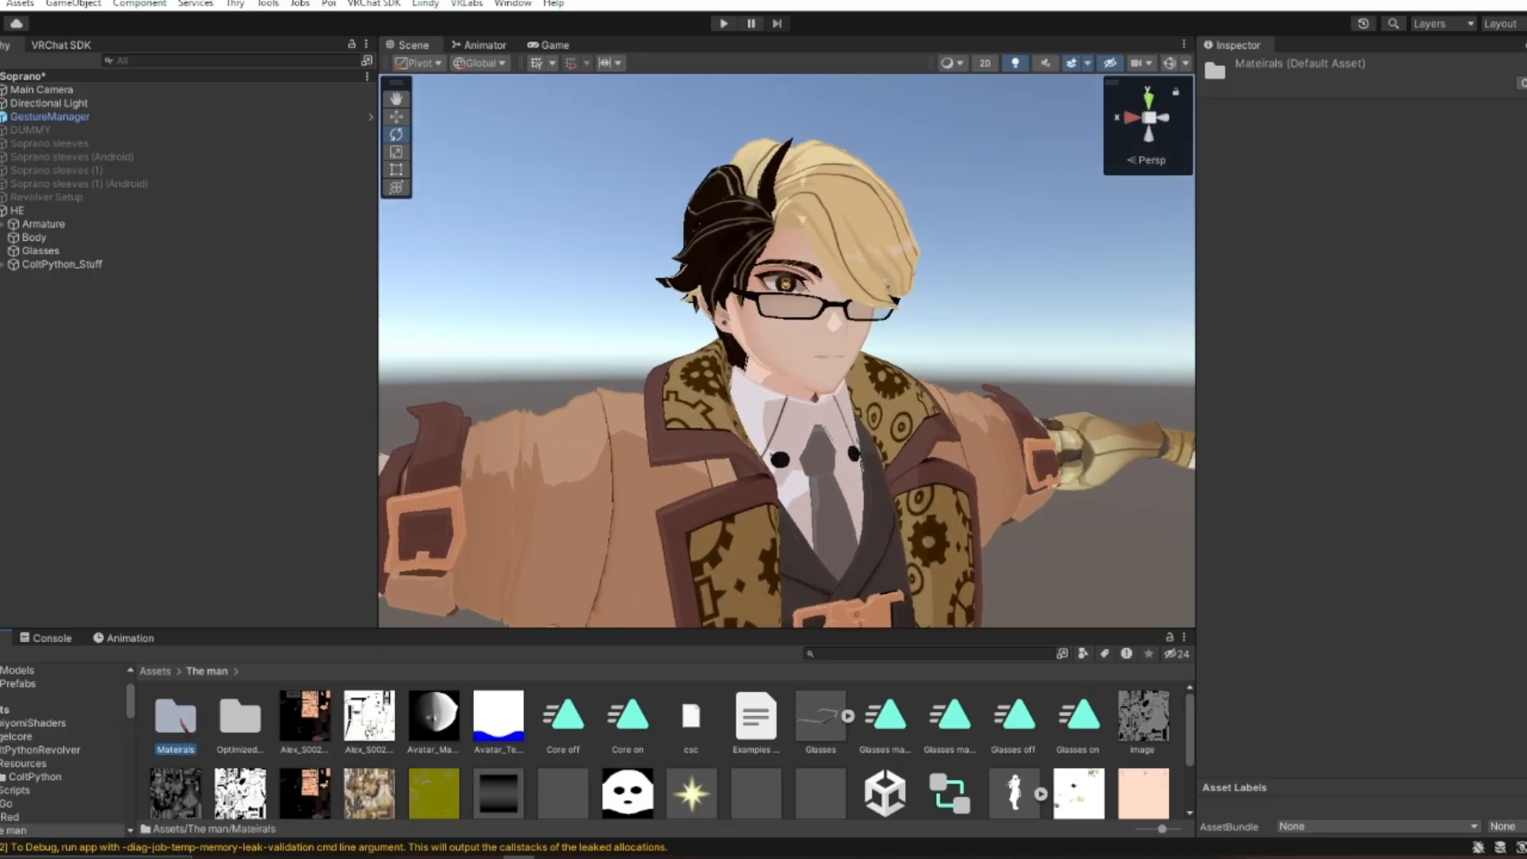
double_click(174, 718)
left_click(311, 720)
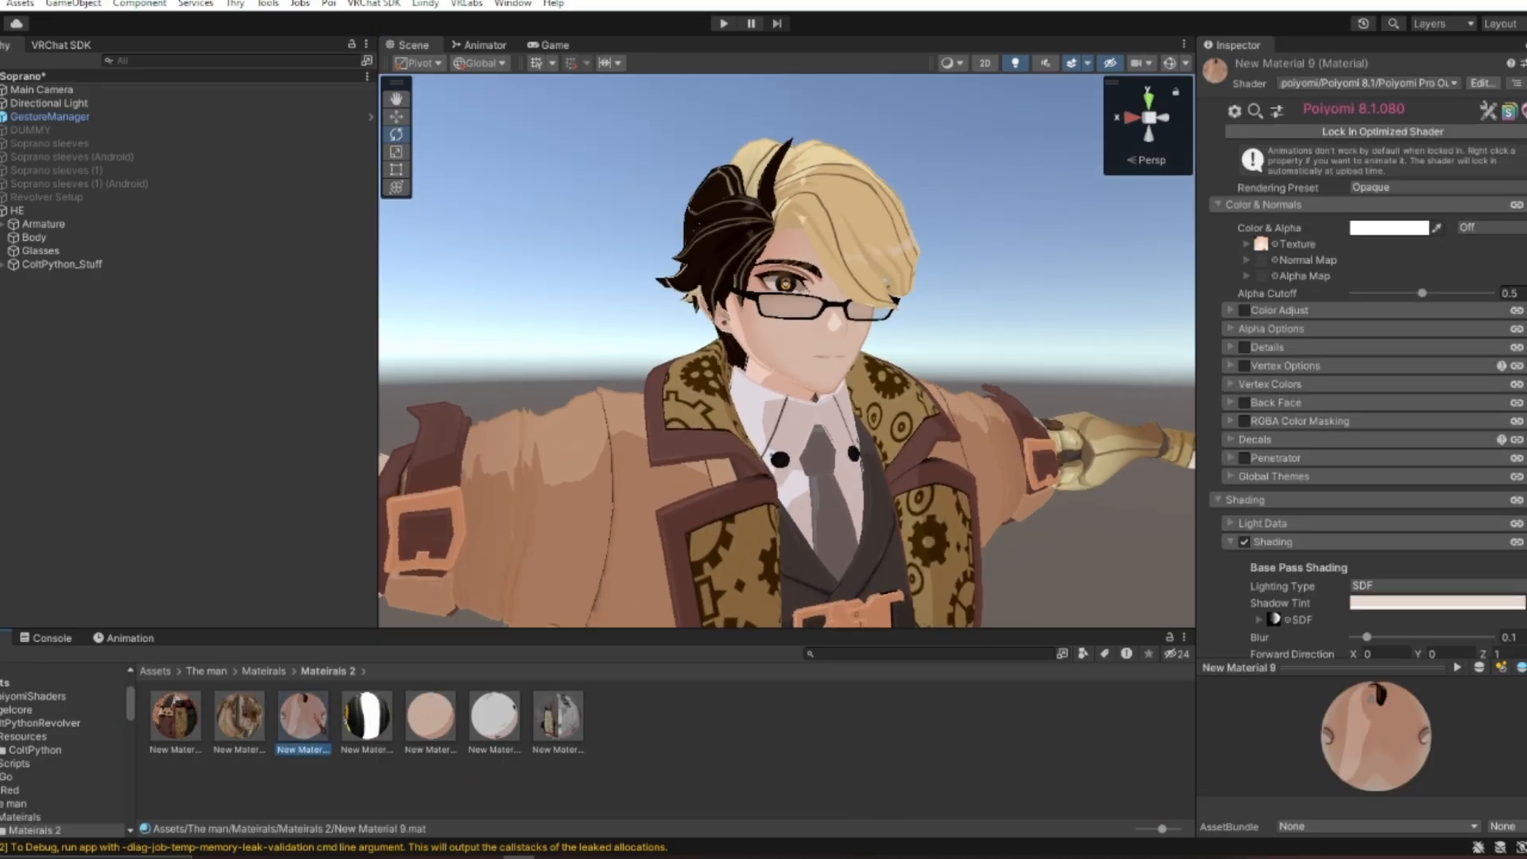
Bring the face into close-up, then collapse New Material 9's Shading section and expand its Light Data section.
scroll(786, 351, "down", 8)
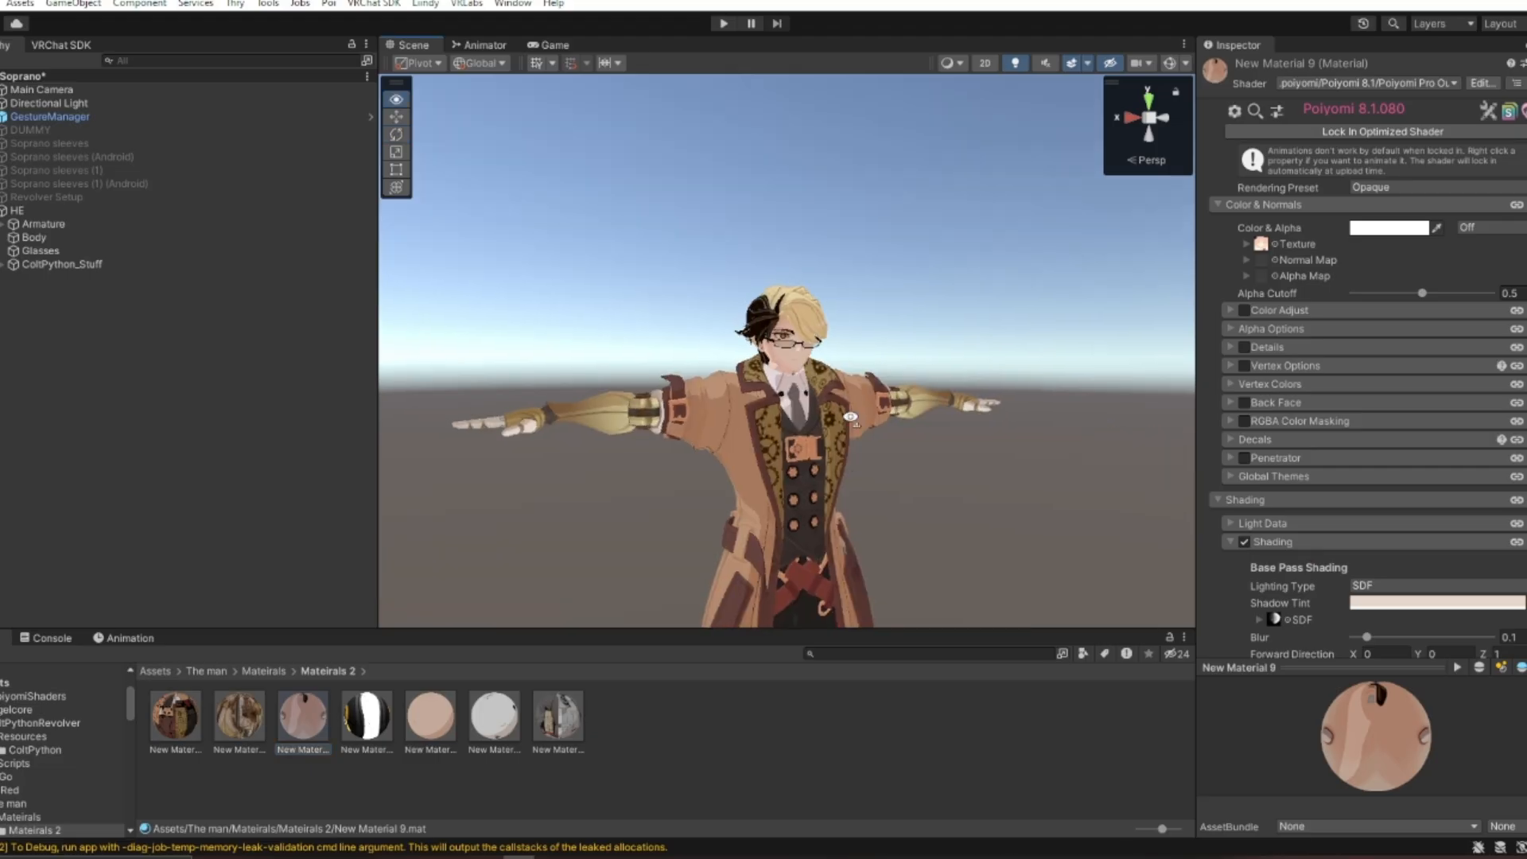
scroll(786, 350, "up", 1)
key("w")
right_click_drag(787, 351, 875, 331)
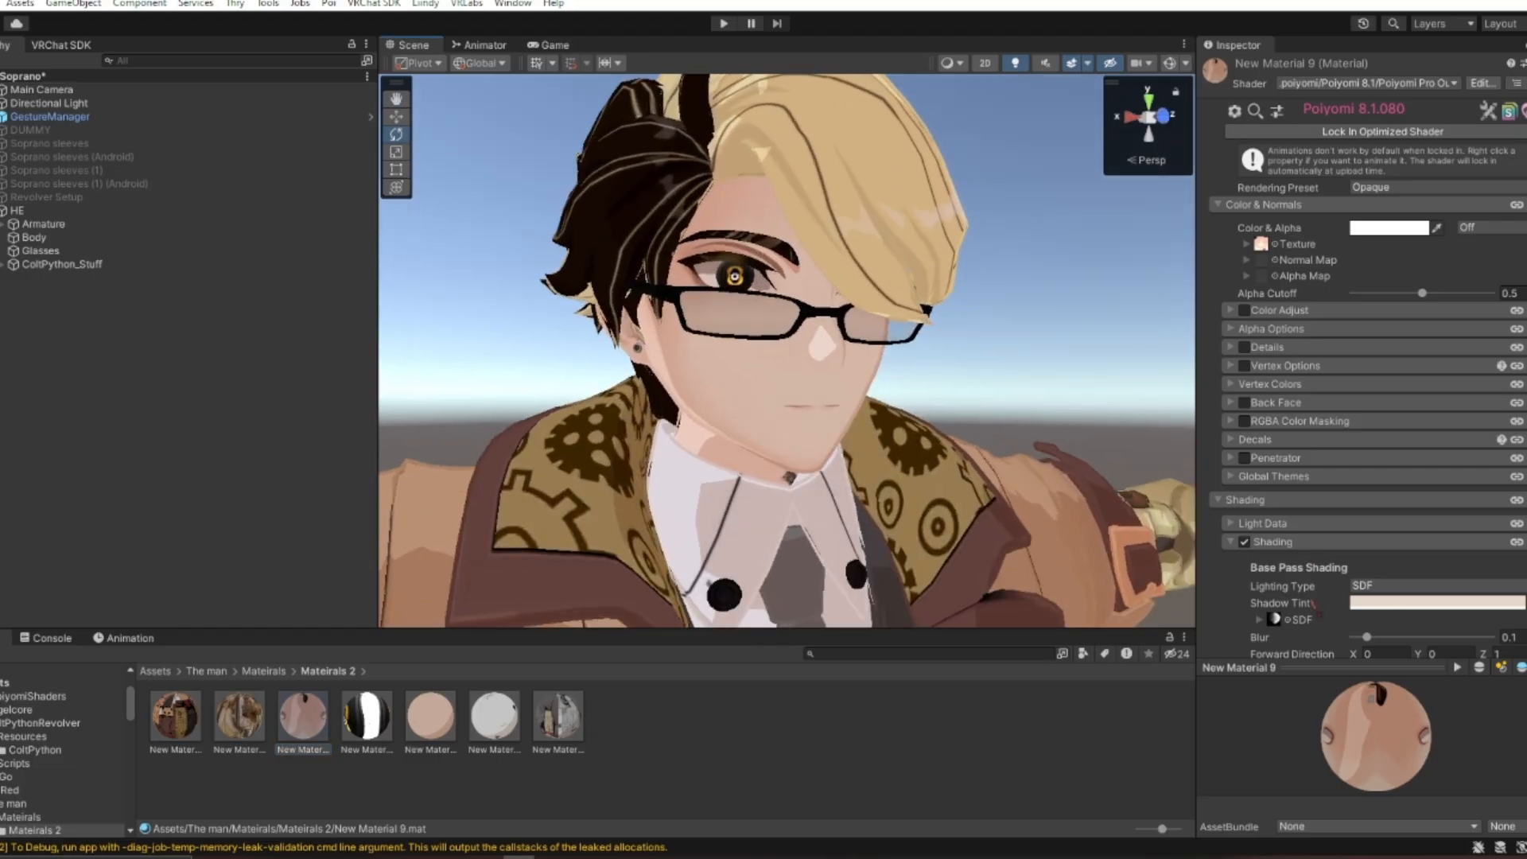
scroll(1288, 549, "down", 4)
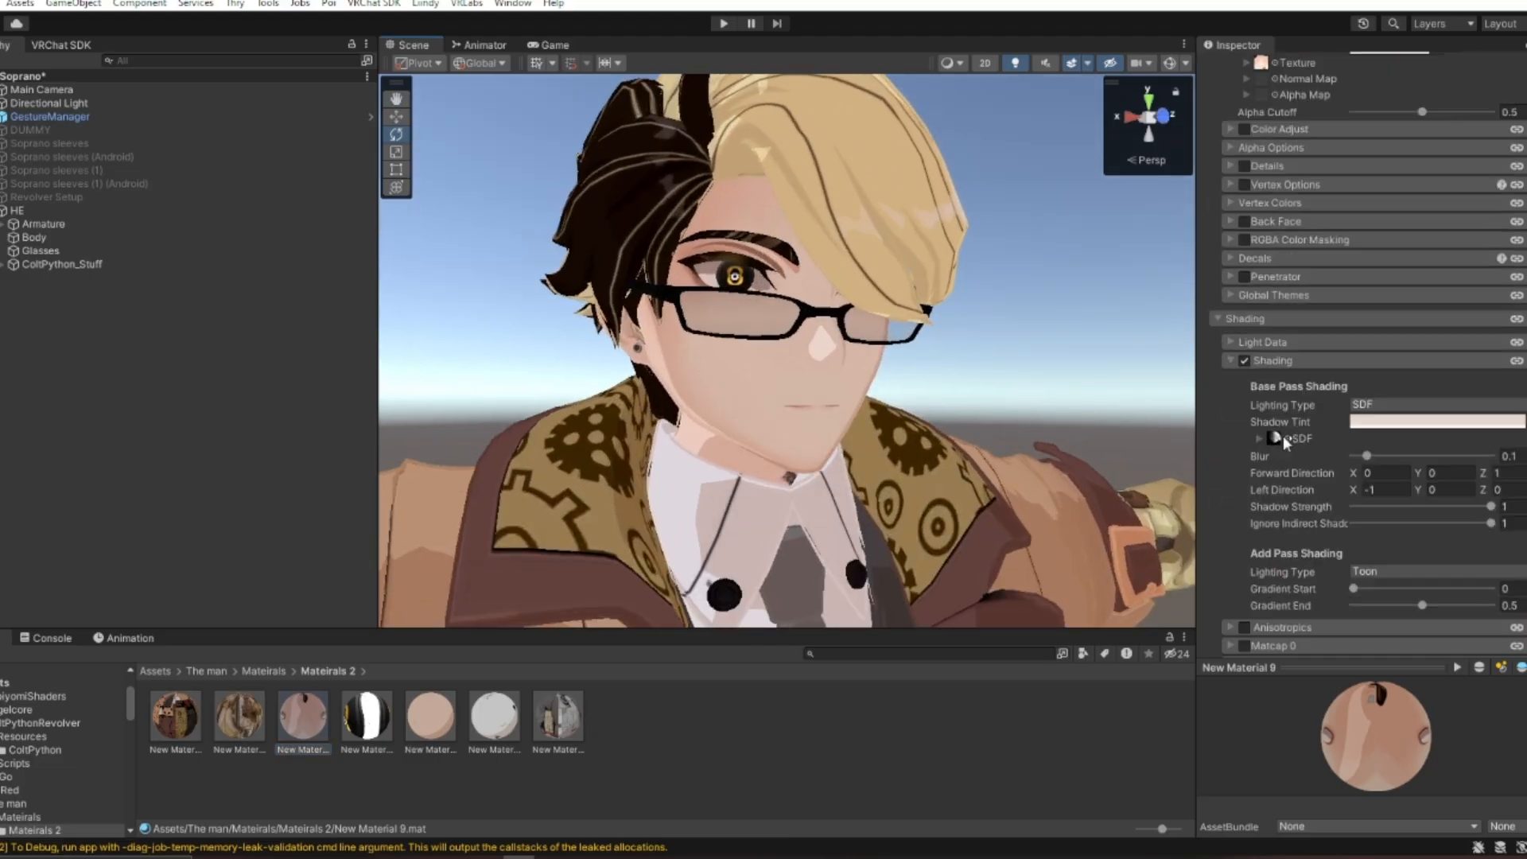
left_click(1285, 362)
left_click(1277, 345)
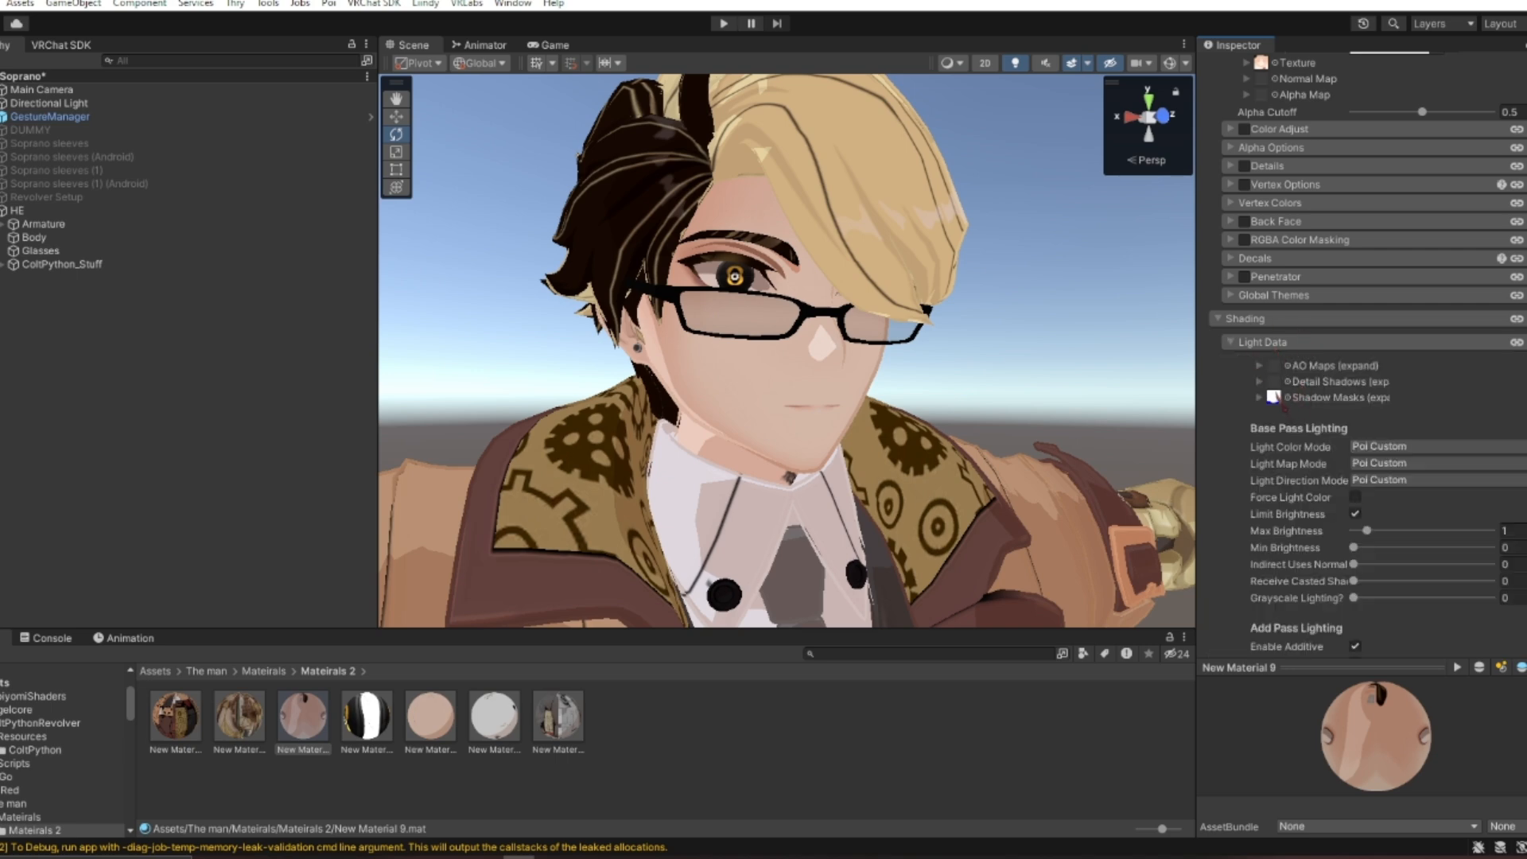
Open the face material's shadow mask texture, examine its eye and neck areas, and close the image.
double_click(1273, 397)
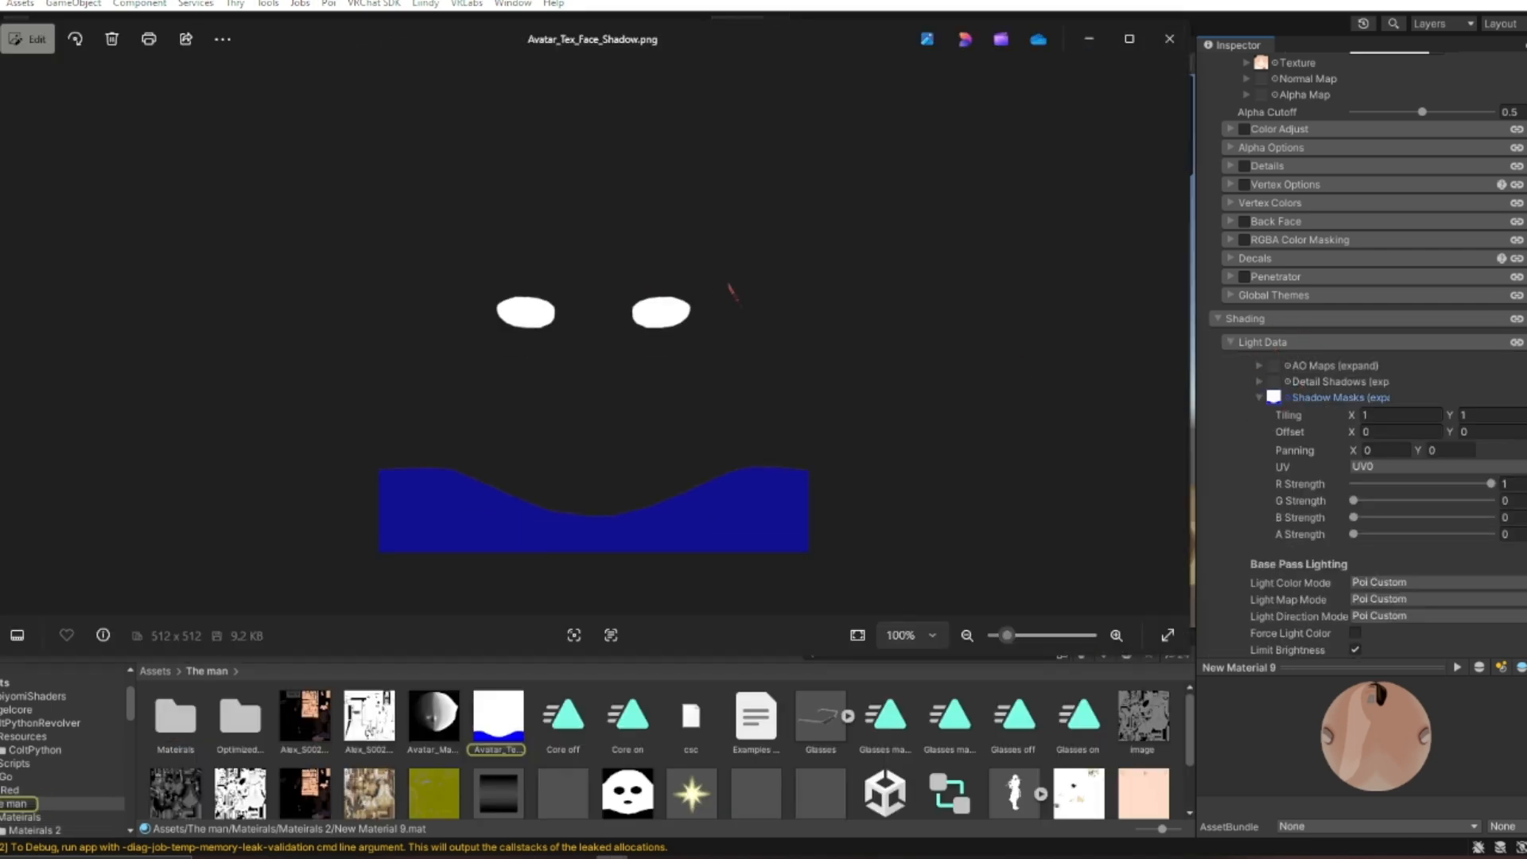
scroll(579, 355, "up", 3)
scroll(580, 353, "down", 3)
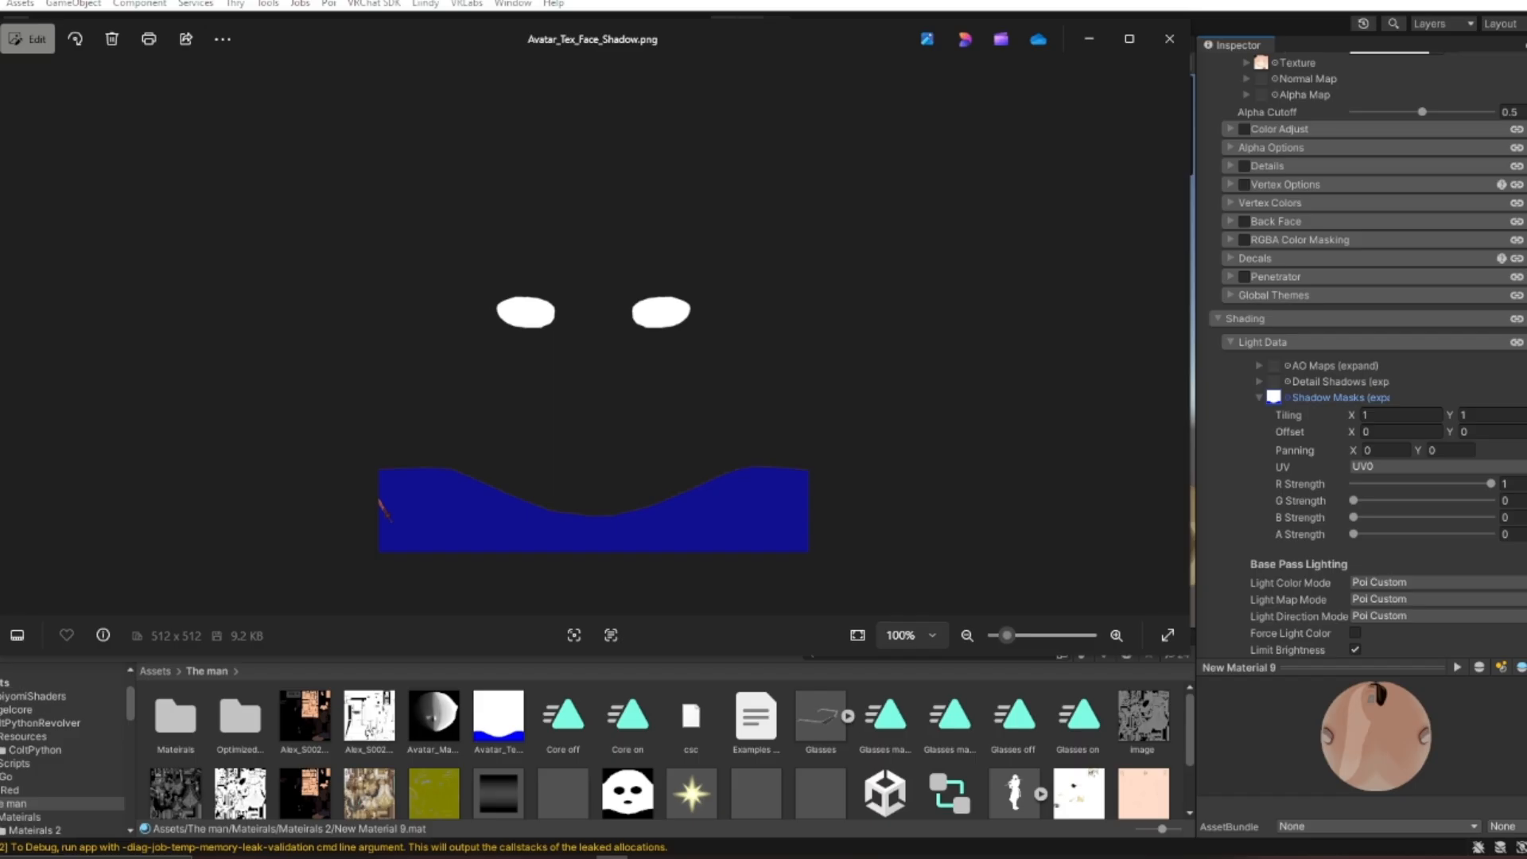
scroll(801, 565, "up", 5)
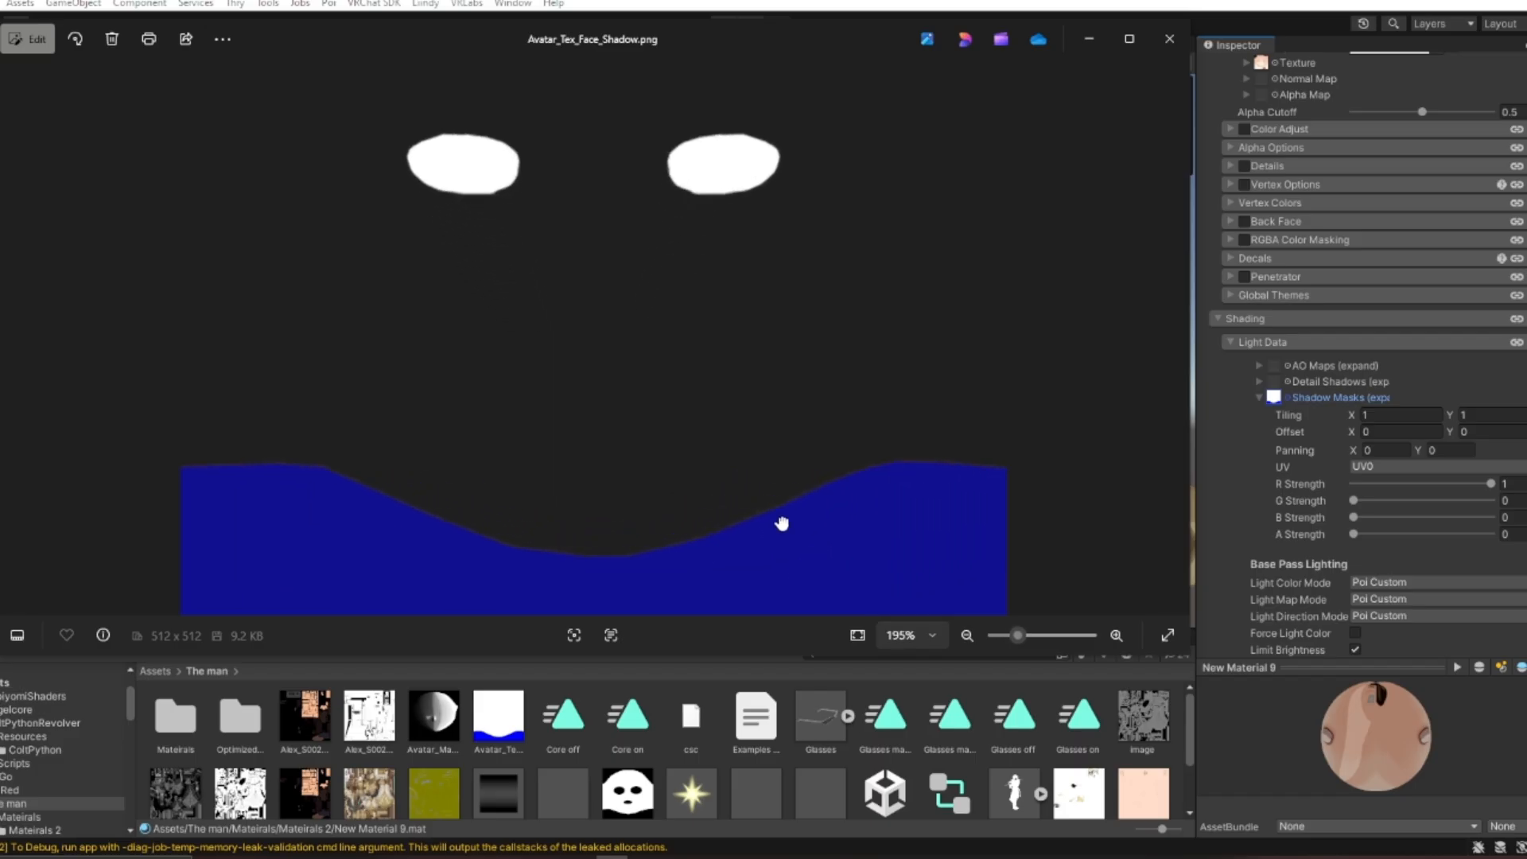
scroll(916, 560, "down", 5)
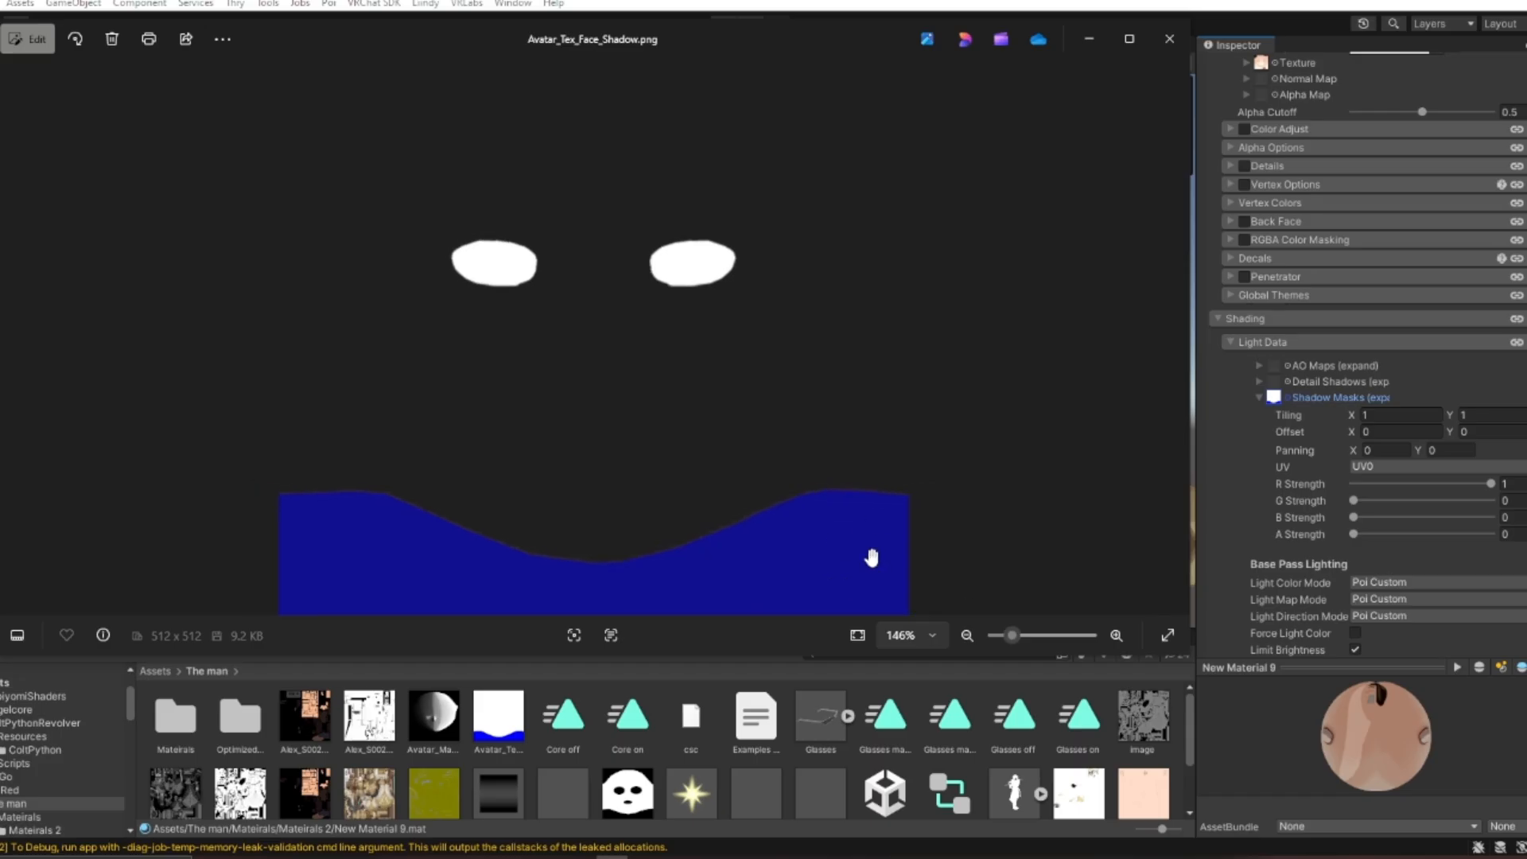
scroll(600, 275, "up", 4)
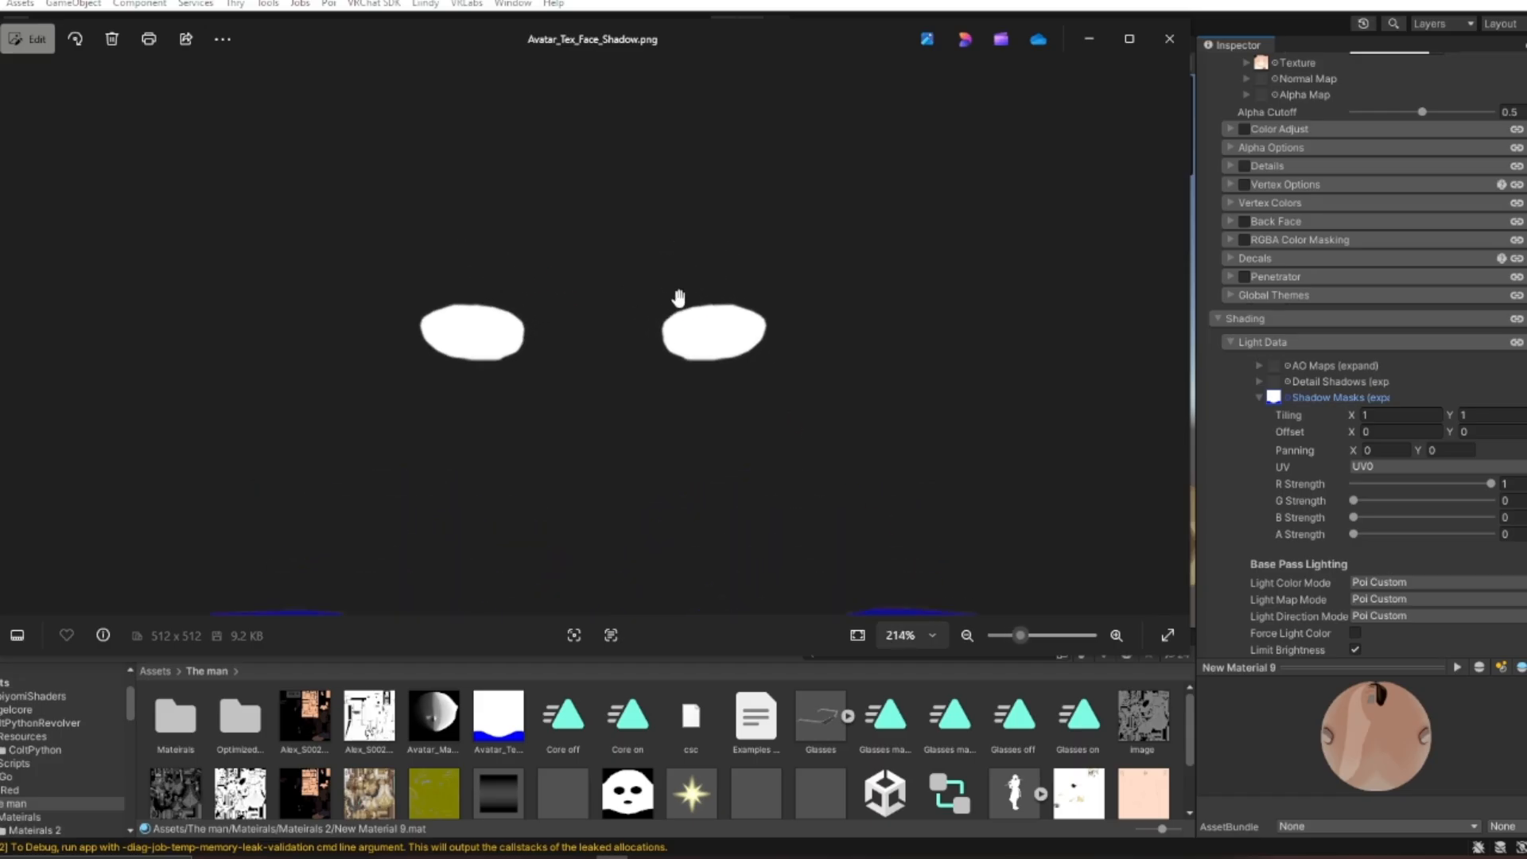
scroll(366, 403, "down", 4)
left_click(1168, 38)
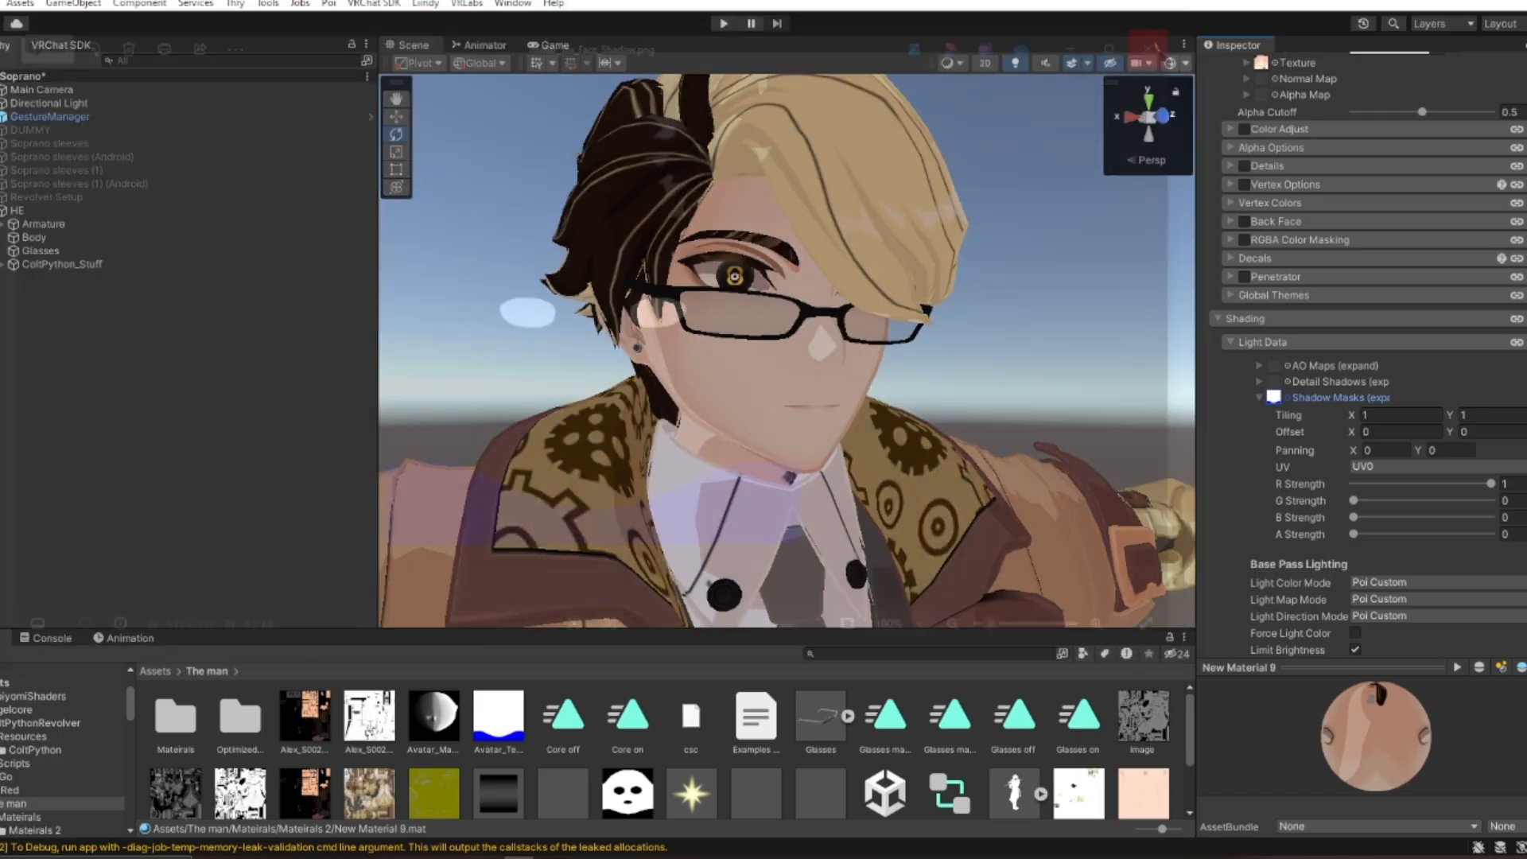
Examine the avatar's face and neck shading in the Scene view from the side, close up and from the front.
key("w")
right_click_drag(764, 350, 1122, 356)
key("s")
key("a")
key("w")
key("a")
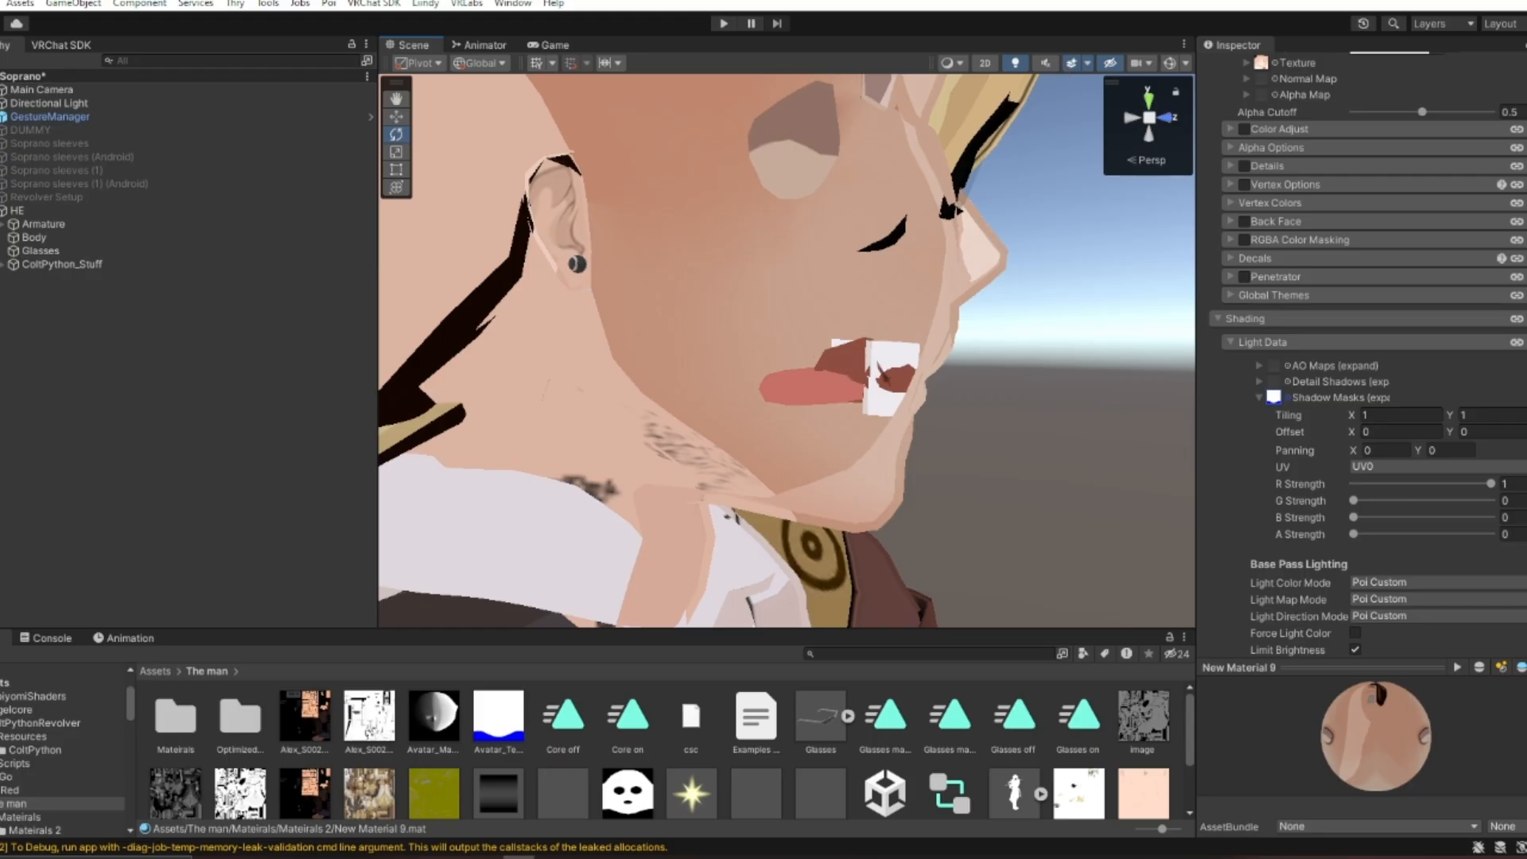
key("d")
right_click_drag(1014, 386, 977, 383)
key("s")
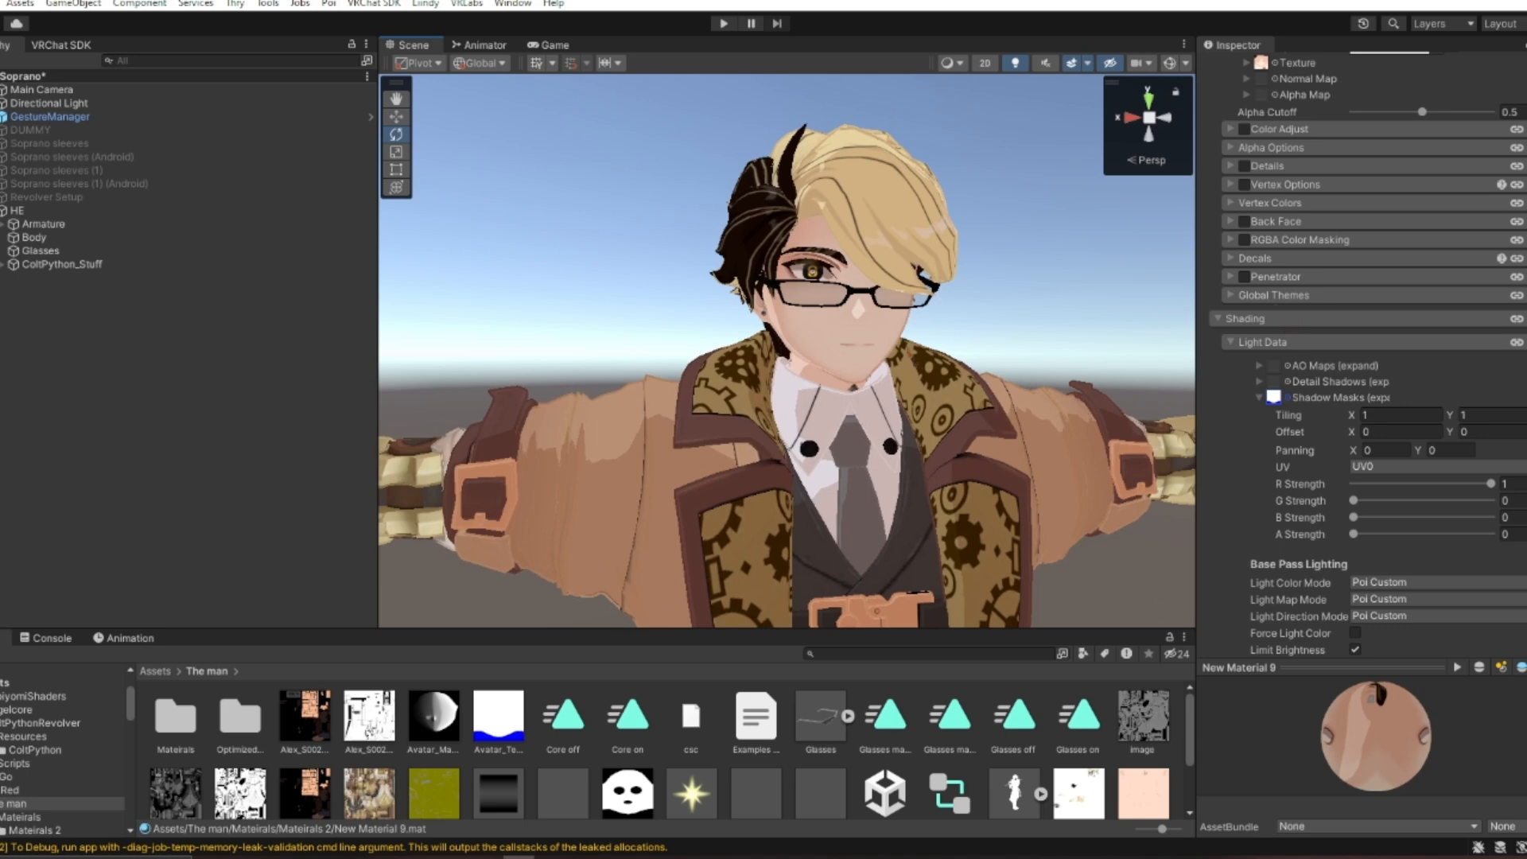
key("w")
key("a")
mouse_move(891, 350)
right_mouse_down()
mouse_move(941, 348)
mouse_move(921, 353)
right_mouse_up()
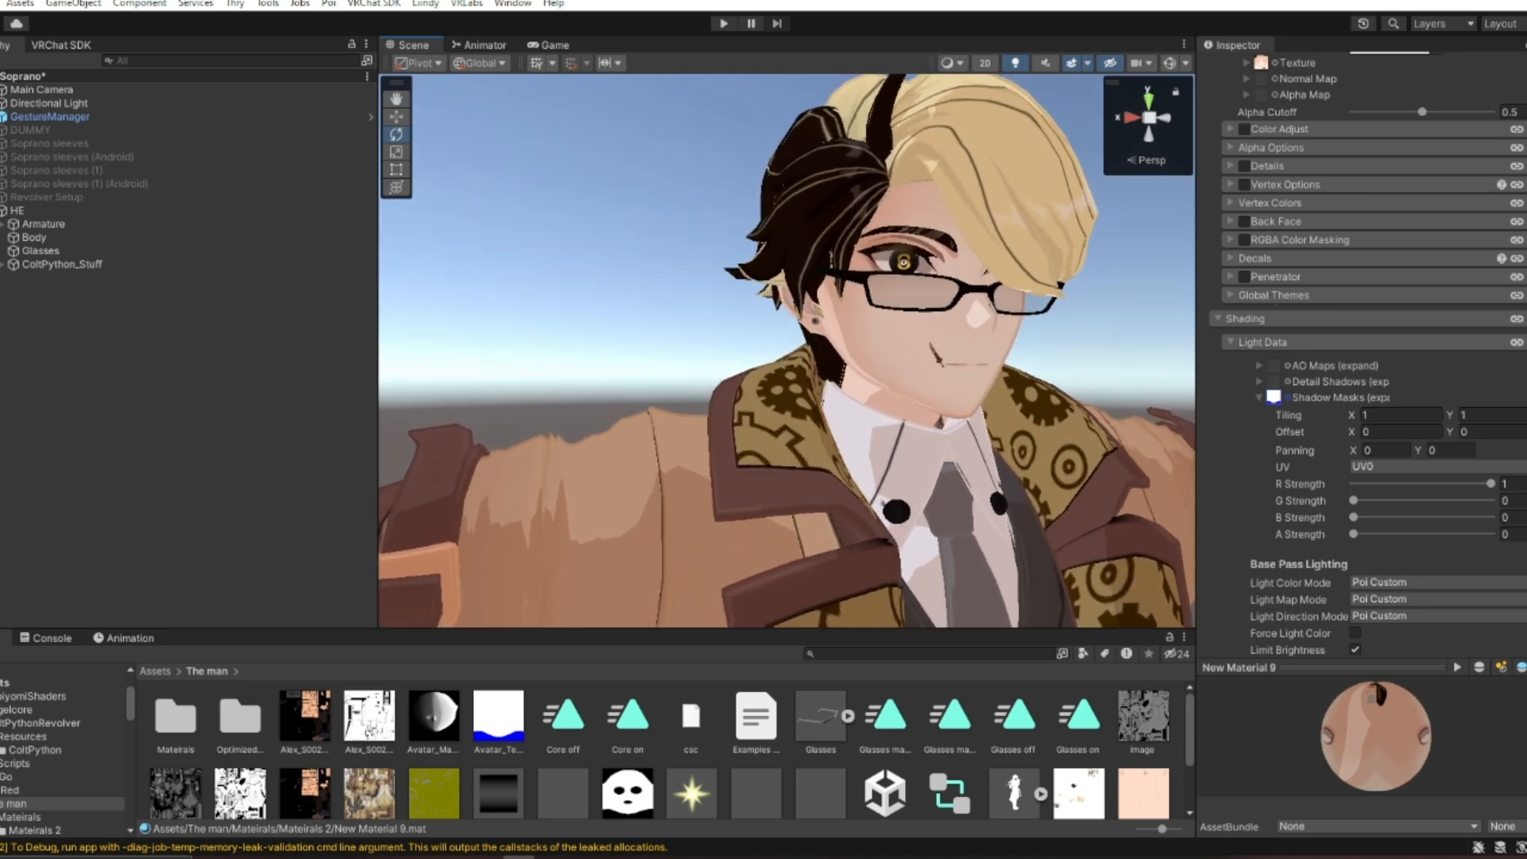
key("d")
key("s")
mouse_move(846, 314)
right_mouse_down()
mouse_move(890, 261)
mouse_move(841, 324)
right_mouse_up()
key("s")
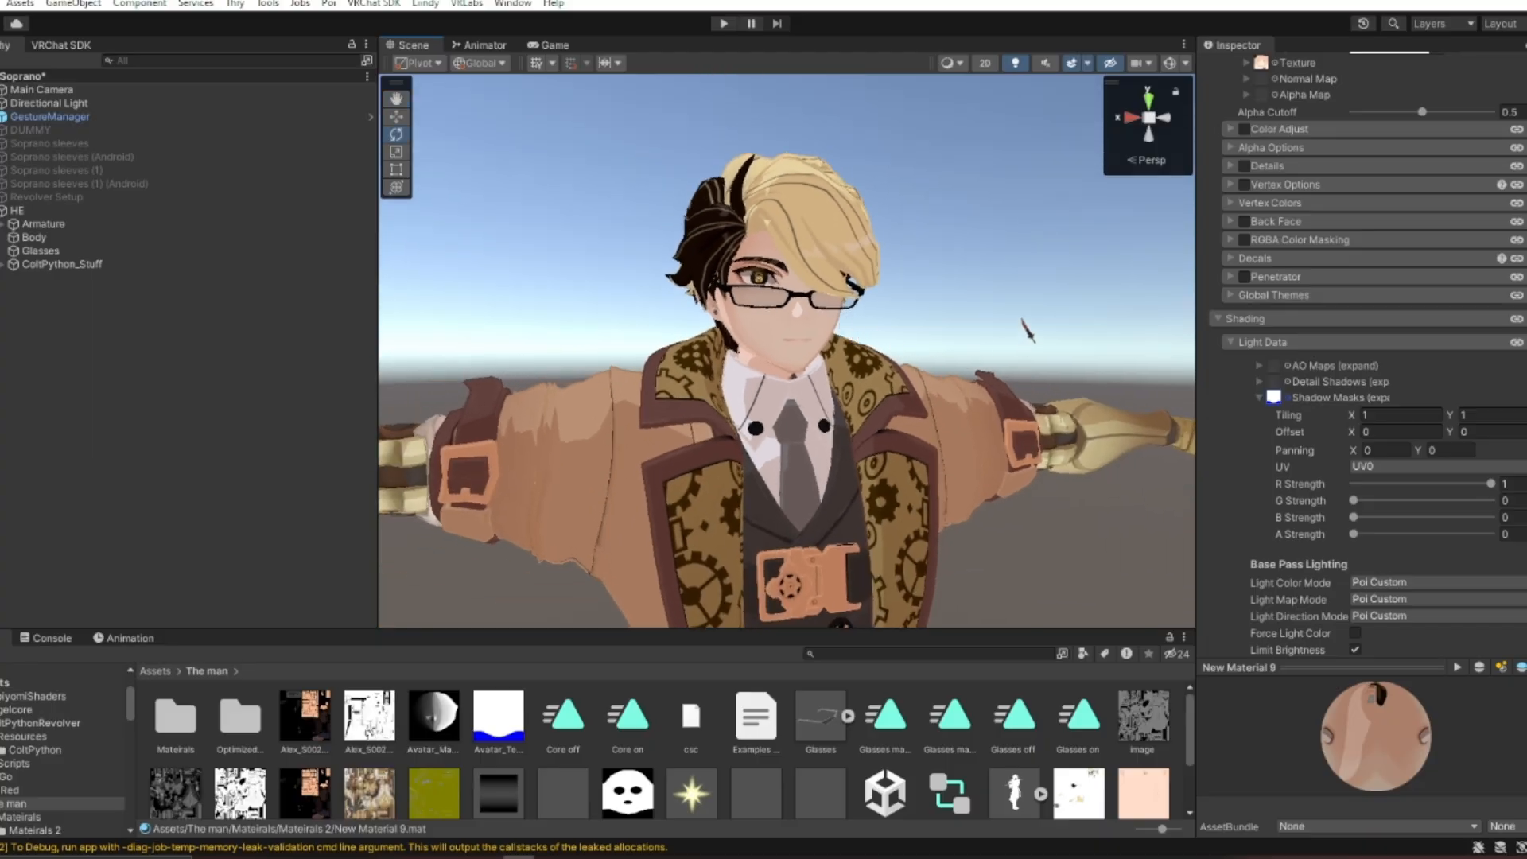
Collapse New Material 9's Light Data and expand its Shading section to review the SDF settings, then collapse it.
left_click(1329, 340)
left_click(1344, 363)
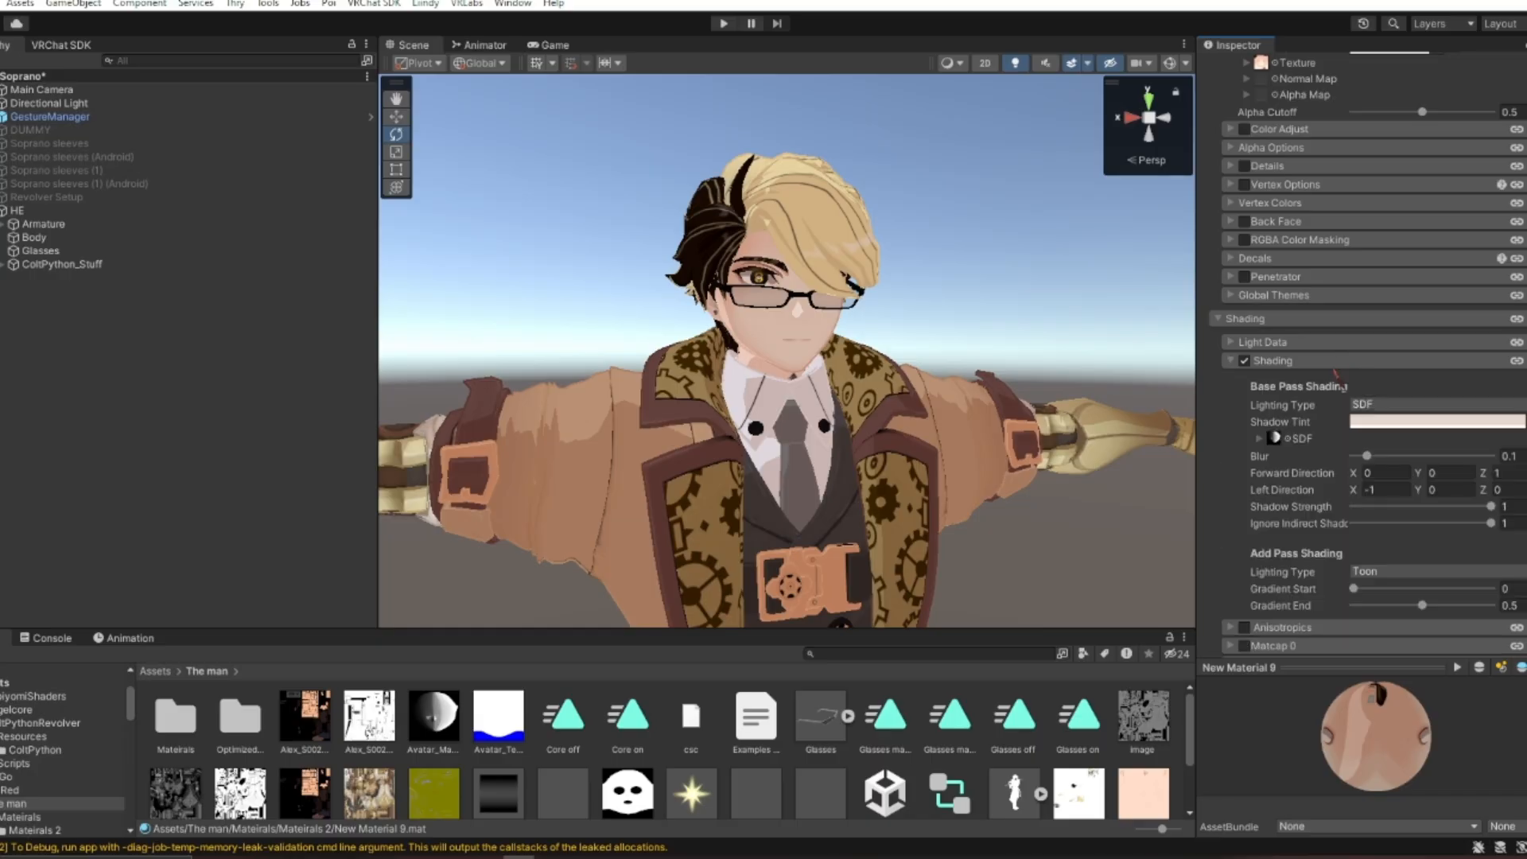
left_click(1342, 365)
key("w")
mouse_move(776, 422)
right_mouse_down()
mouse_move(737, 405)
mouse_move(751, 412)
right_mouse_up()
Open the Mateirals 2 folder inside Mateirals and look through New Material 9, 12 and 13, leaving nothing selected.
double_click(163, 724)
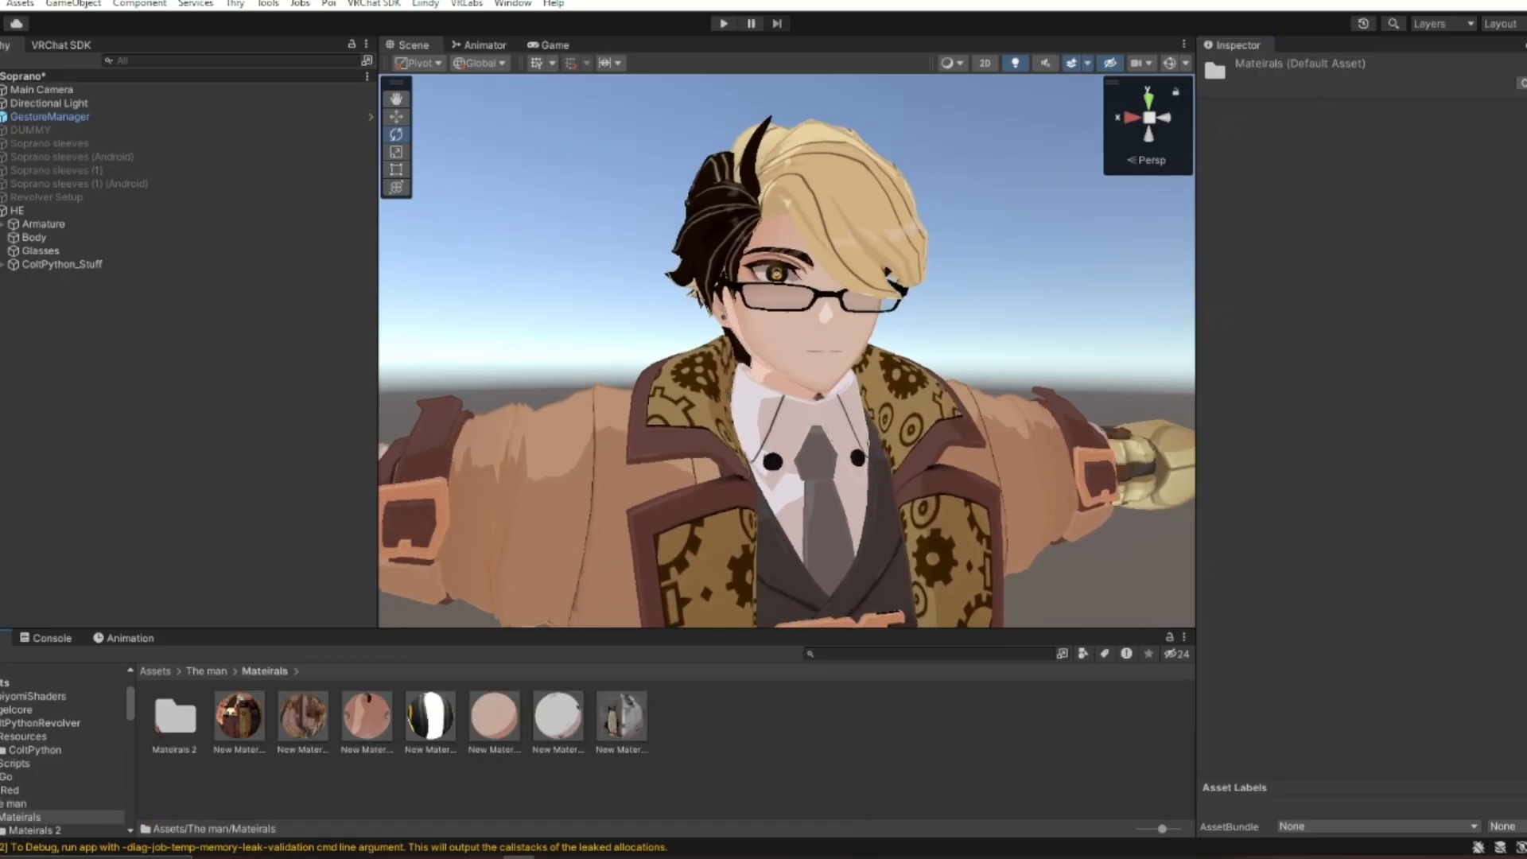
double_click(164, 724)
left_click(163, 724)
left_click(295, 766)
left_click(302, 716)
left_click(494, 716)
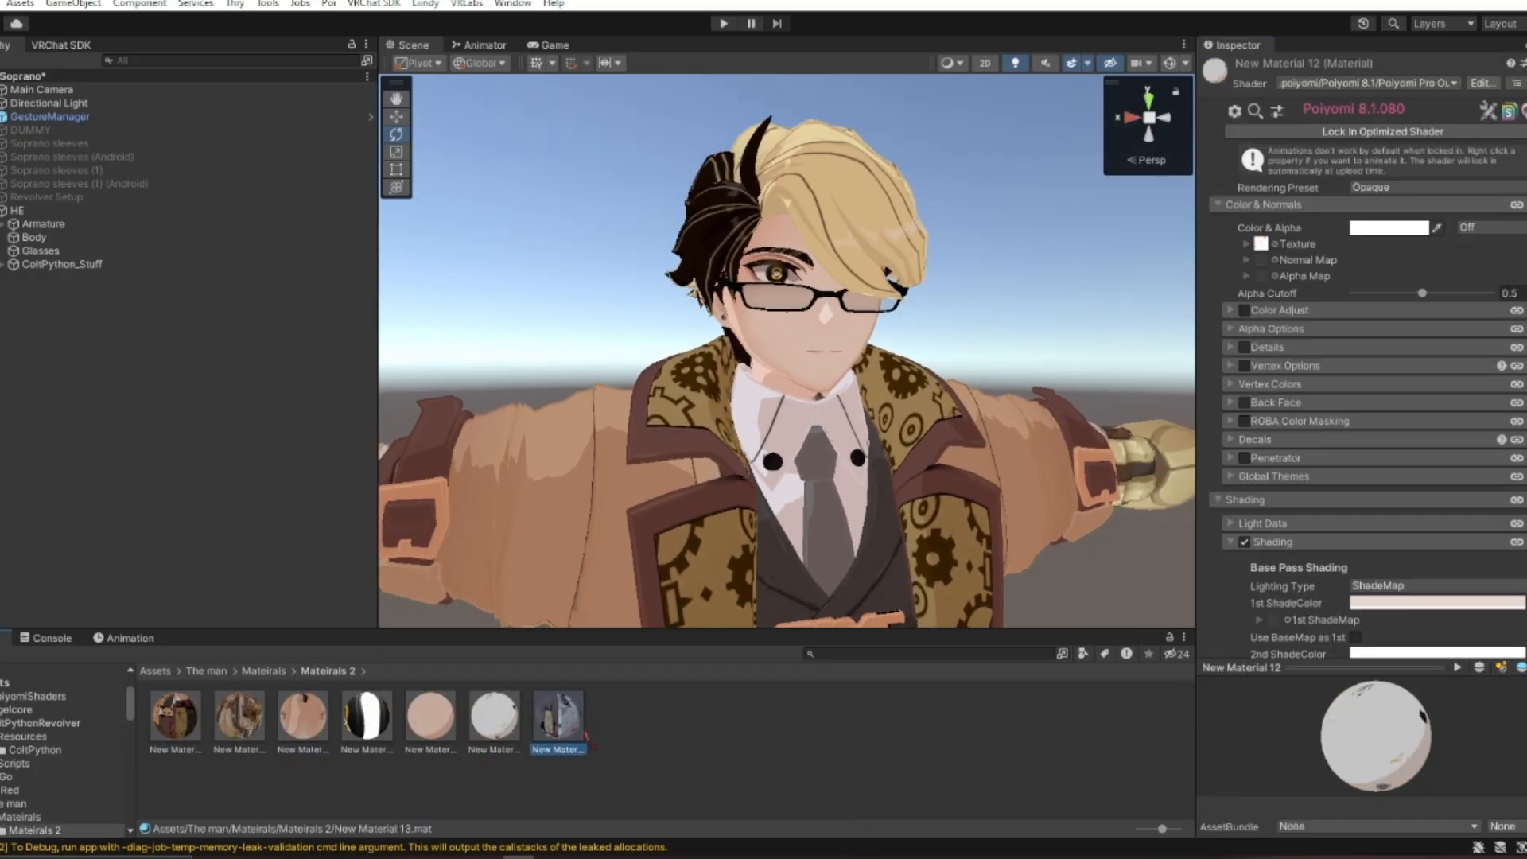
left_click(557, 716)
left_click(629, 775)
Select the Glasses mesh, open its second material New Material 7, and view the available particle textures without changing the assignment.
right_click_drag(678, 382, 893, 377)
key("a")
left_click(702, 274)
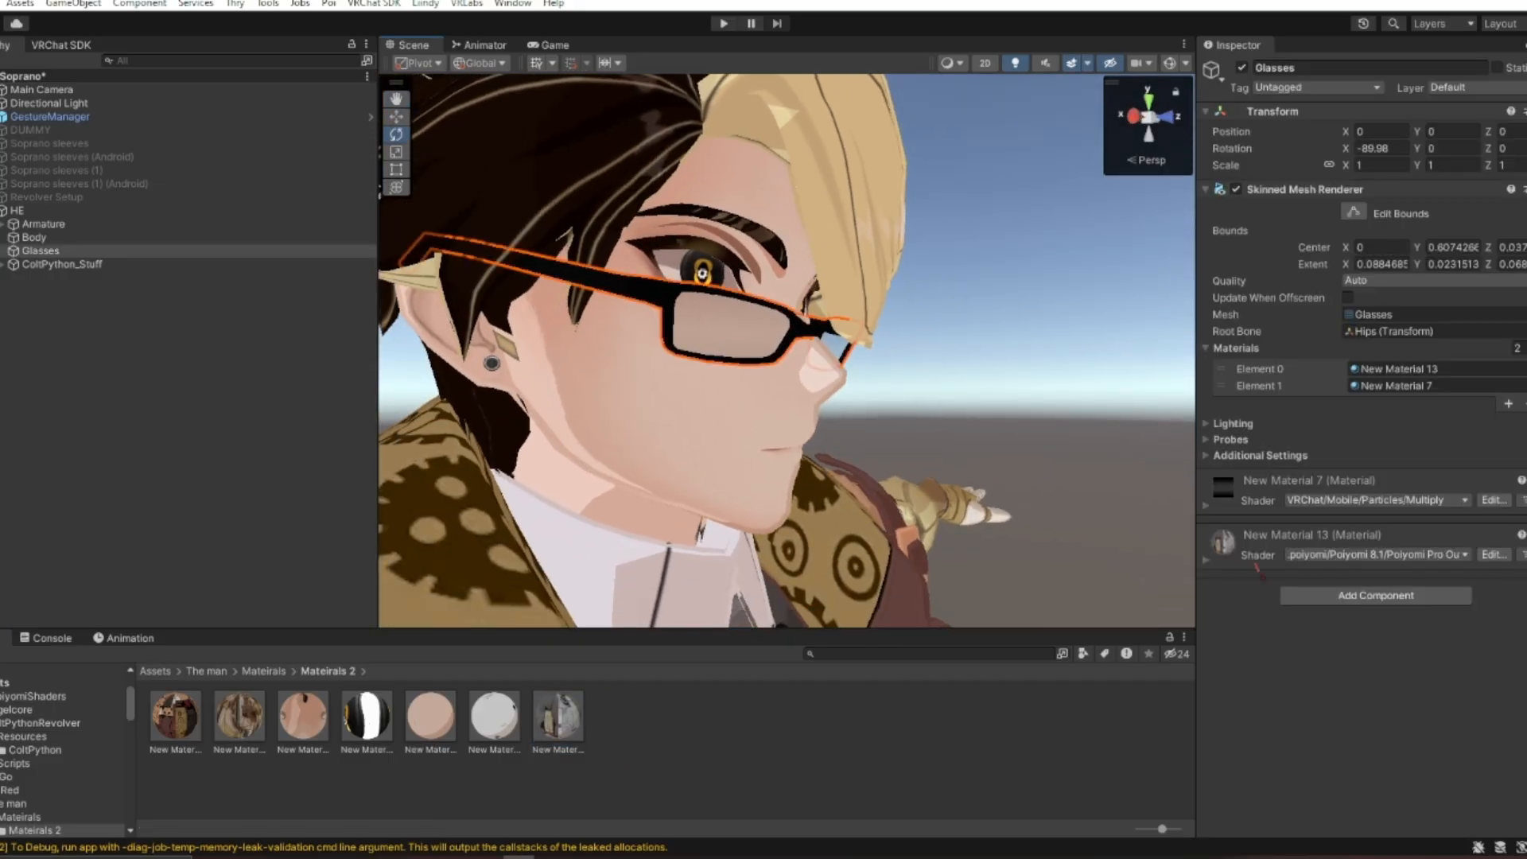
left_click(1428, 383)
double_click(1428, 383)
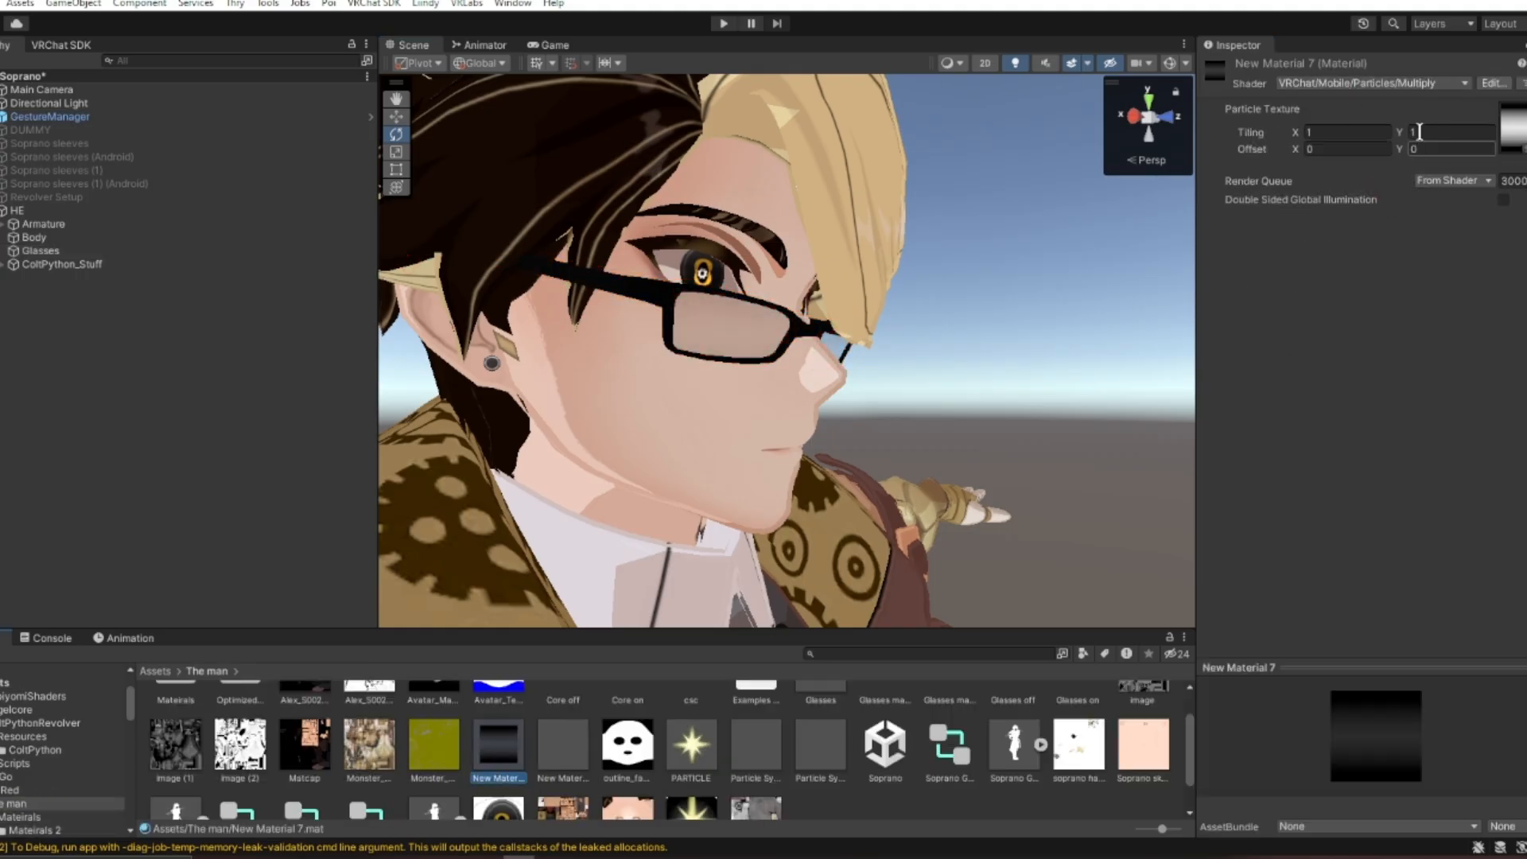
left_click(1514, 140)
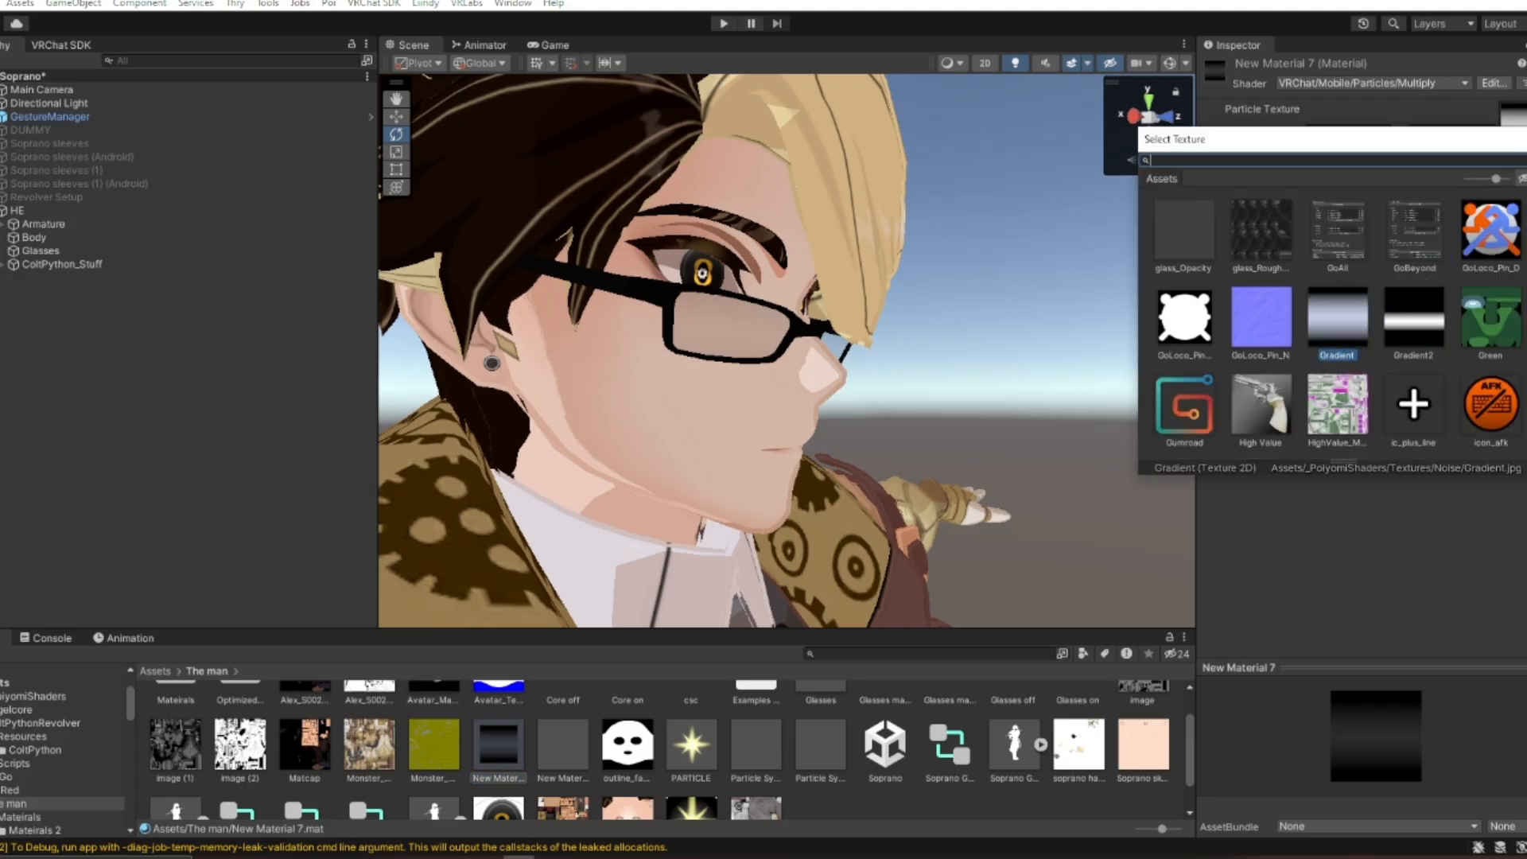
key("Escape")
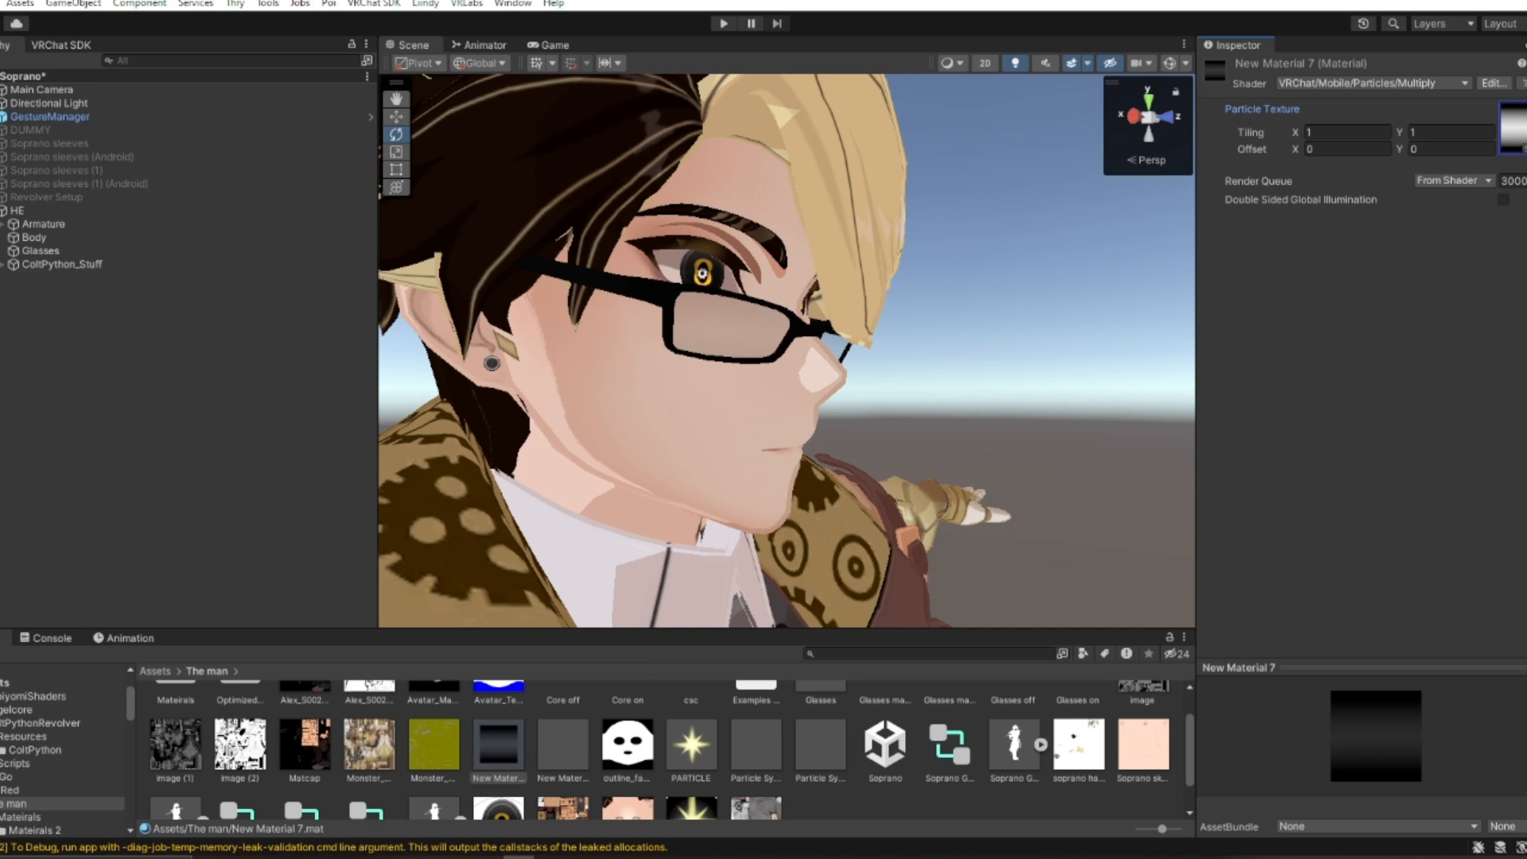
Try the Autodesk Interactive shader on the glasses' lens material, and set it back to VRChat/Mobile/Particles/Multiply.
left_click(1431, 83)
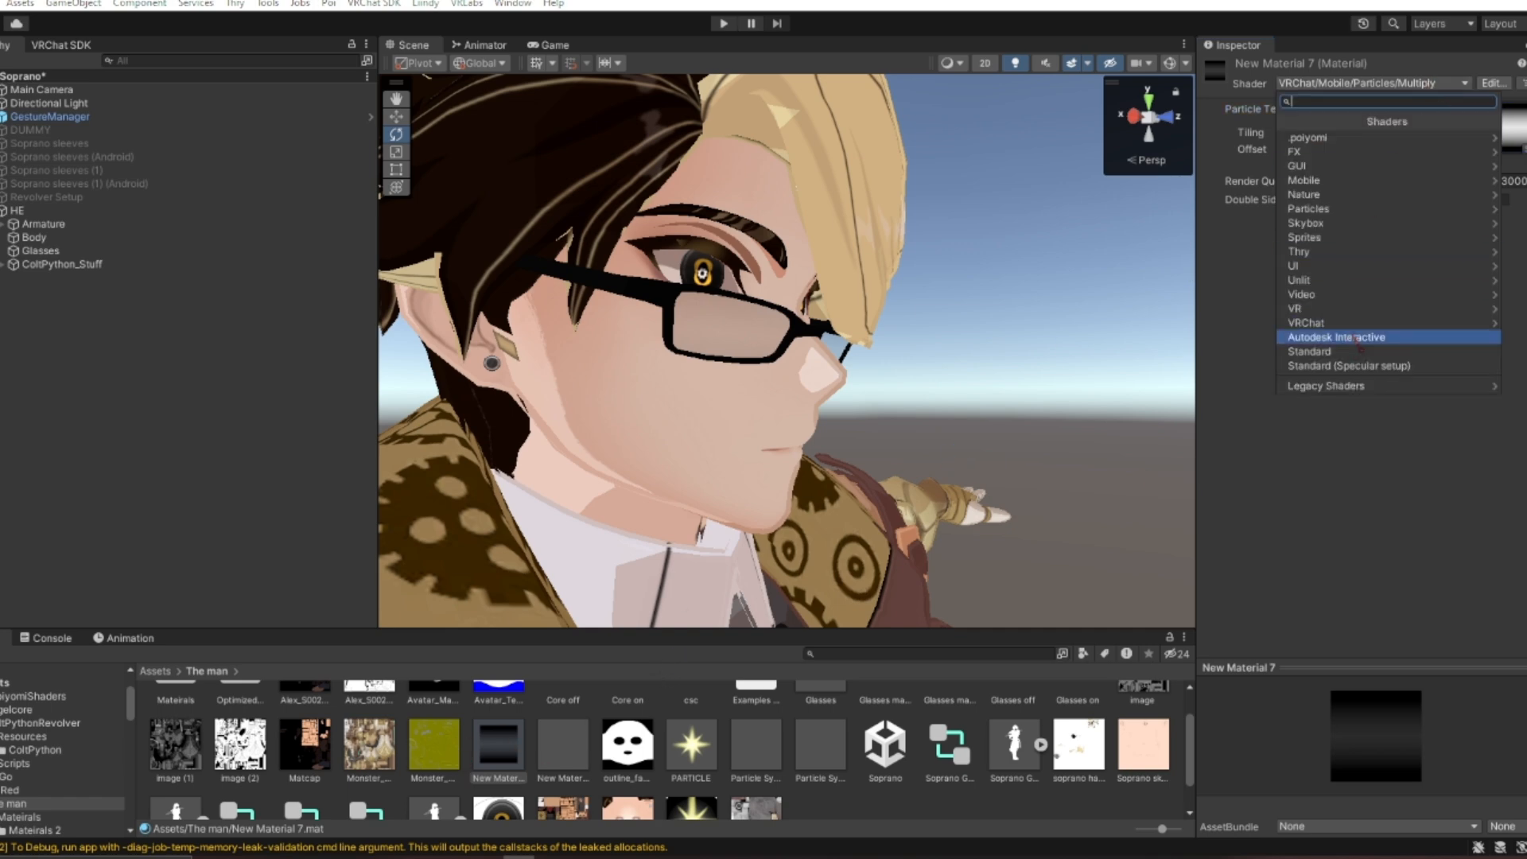
left_click(1336, 338)
left_click(1354, 84)
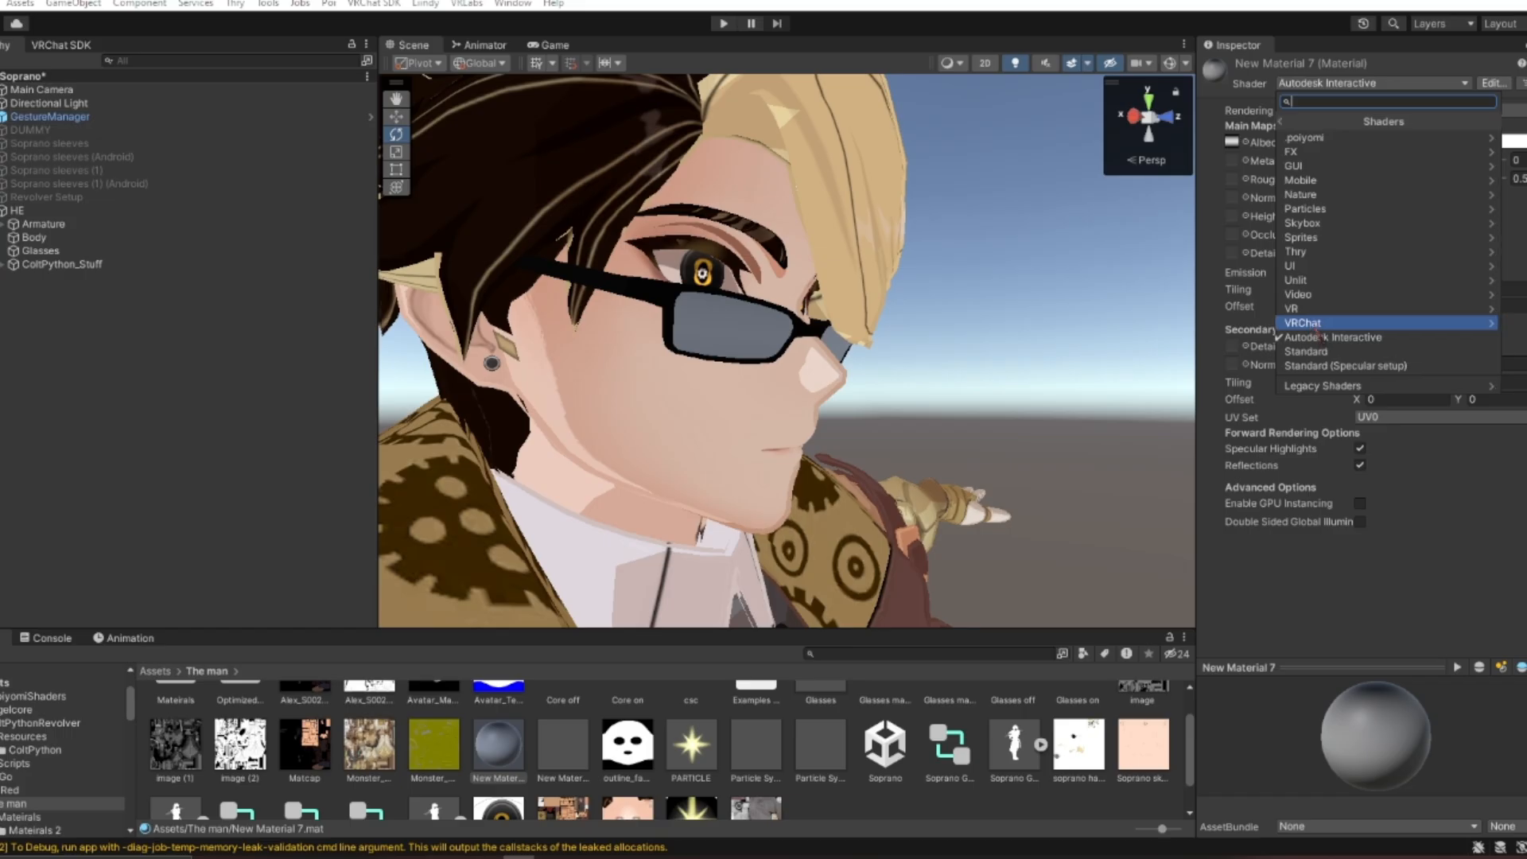
left_click(1329, 323)
left_click(1345, 139)
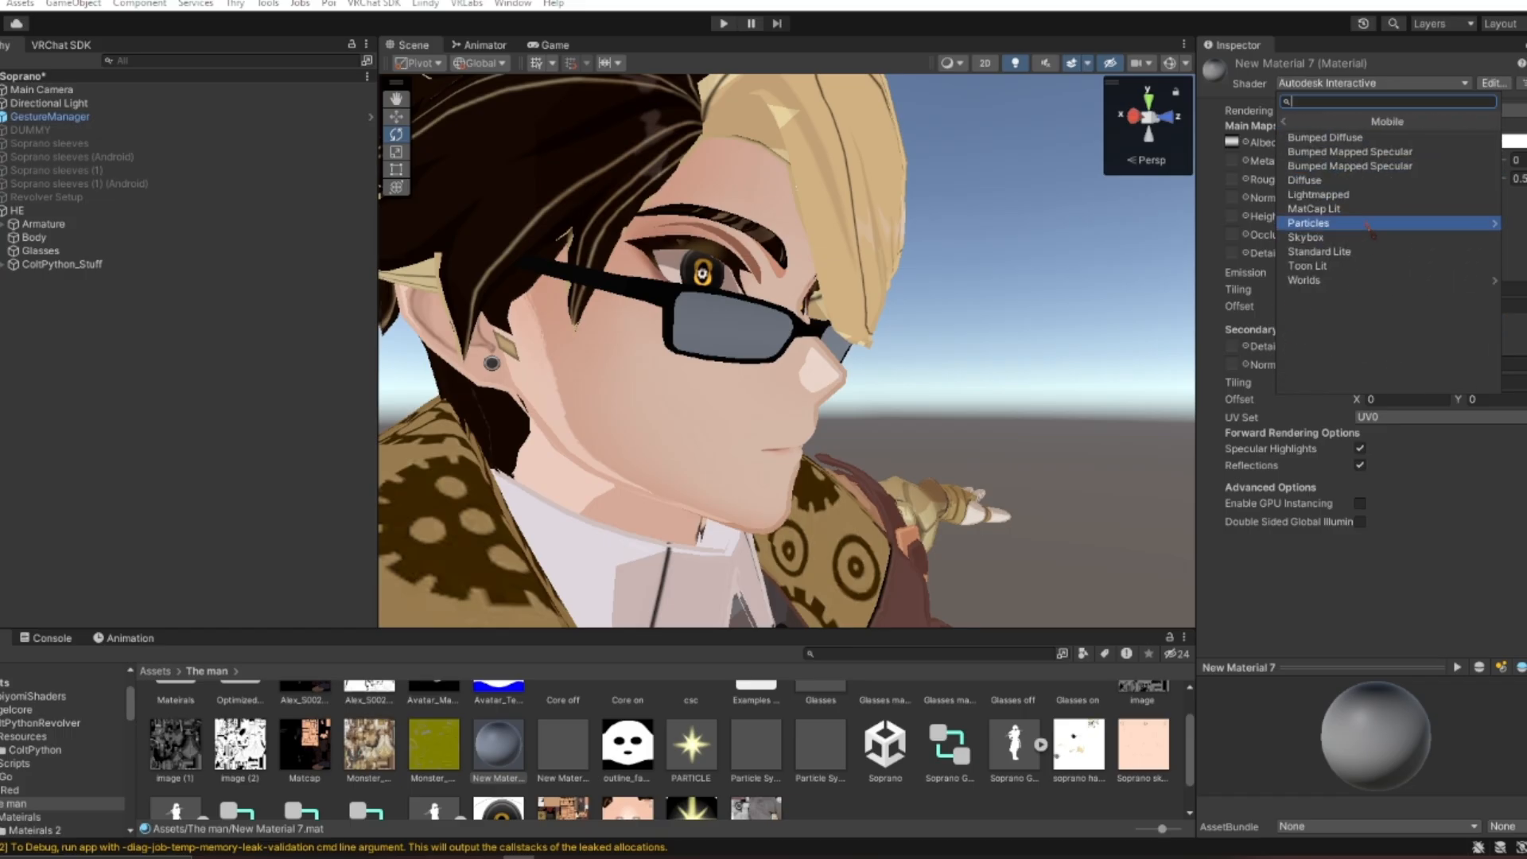
left_click(1337, 223)
left_click(1344, 167)
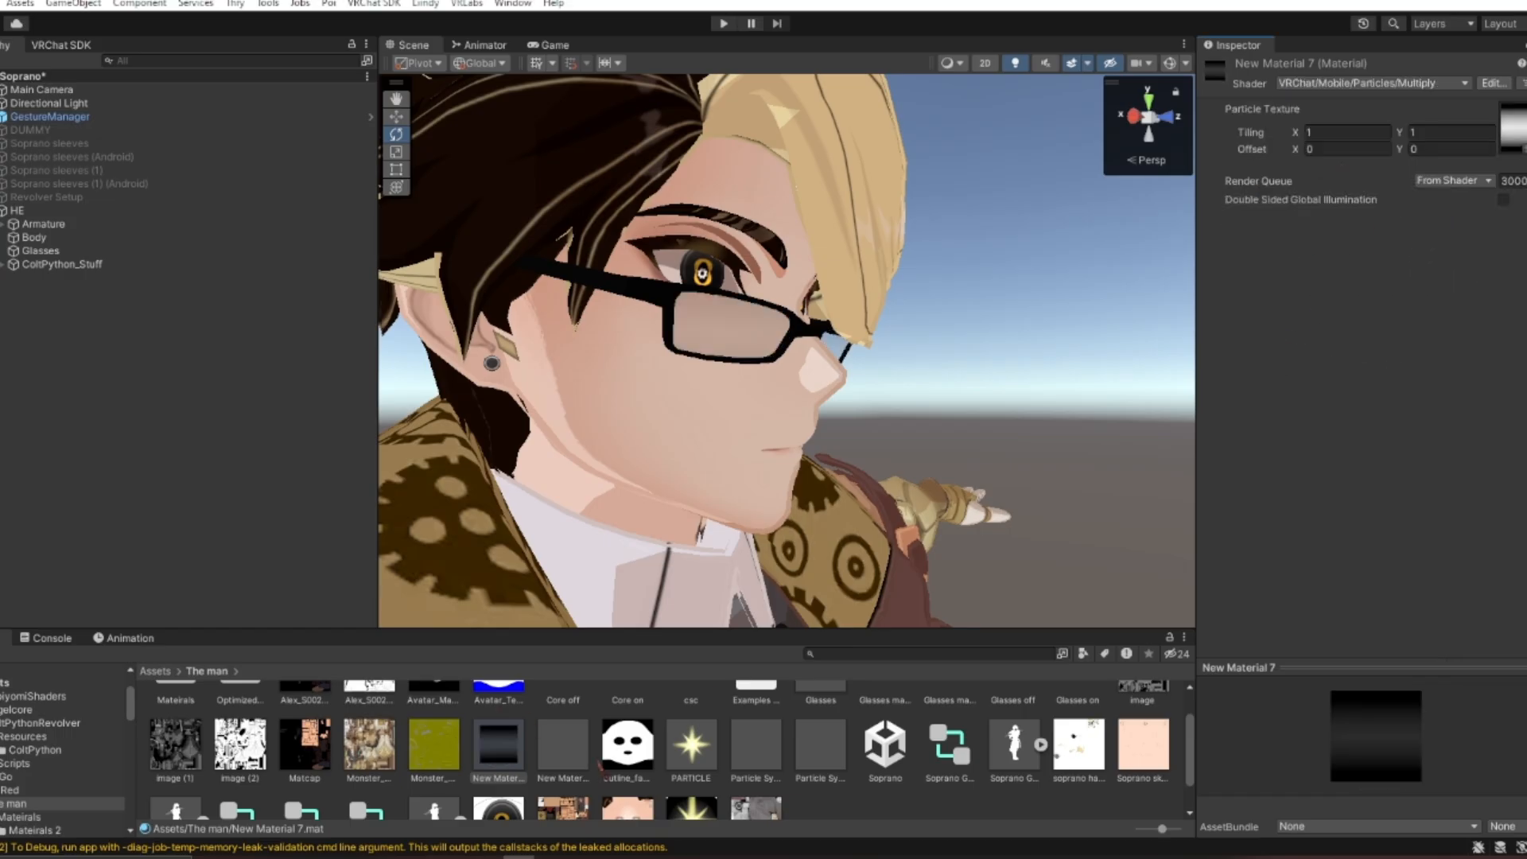
Return to the Mateirals 2 folder, select the coat material New Material 7, and view the avatar from the front.
right_click_drag(700, 525, 808, 559)
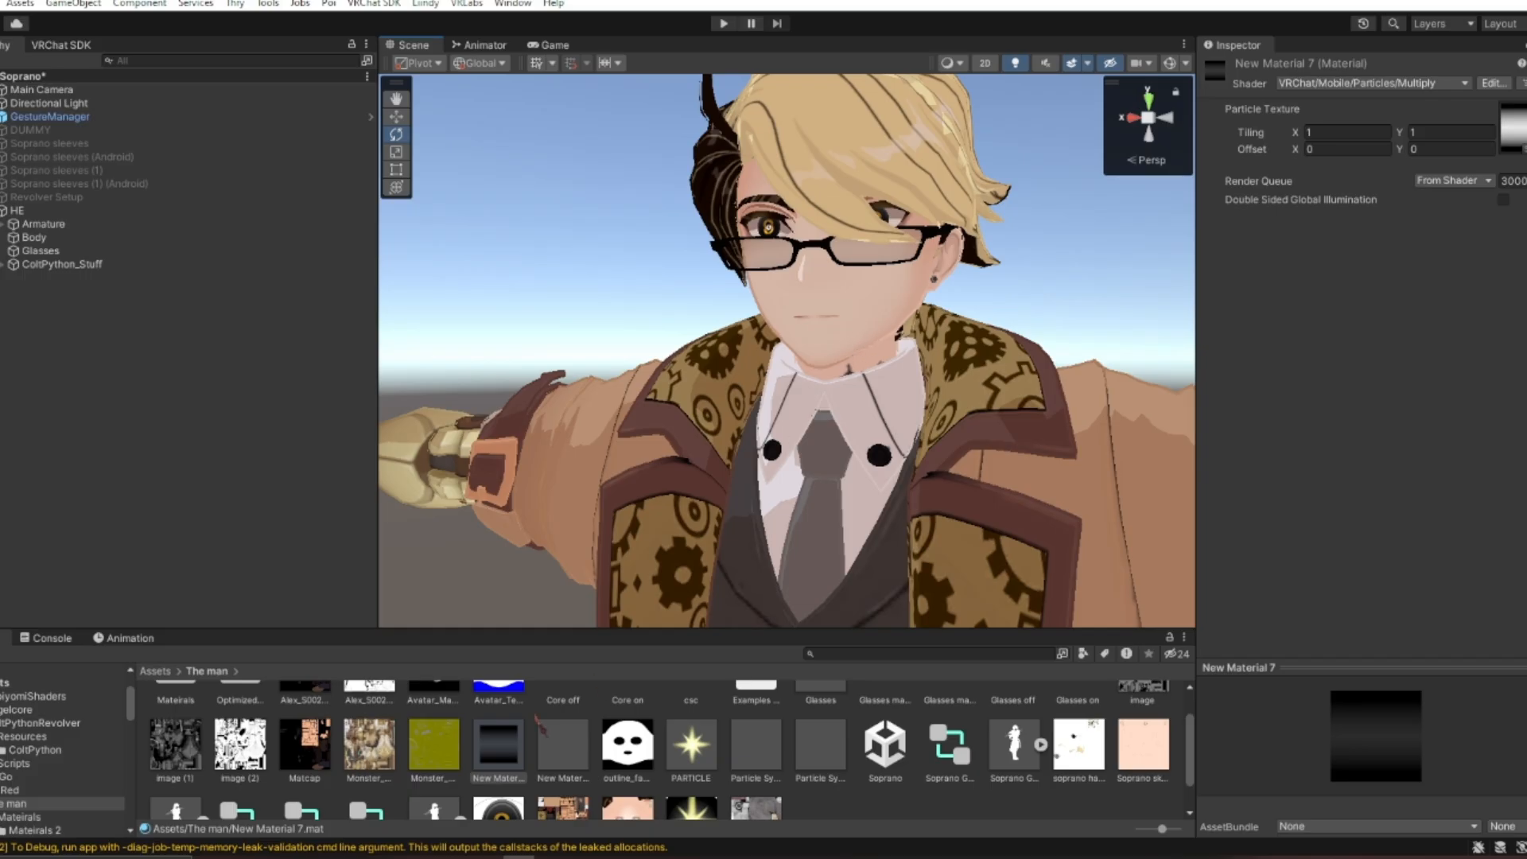
scroll(538, 723, "up", 2)
double_click(170, 736)
left_click(168, 740)
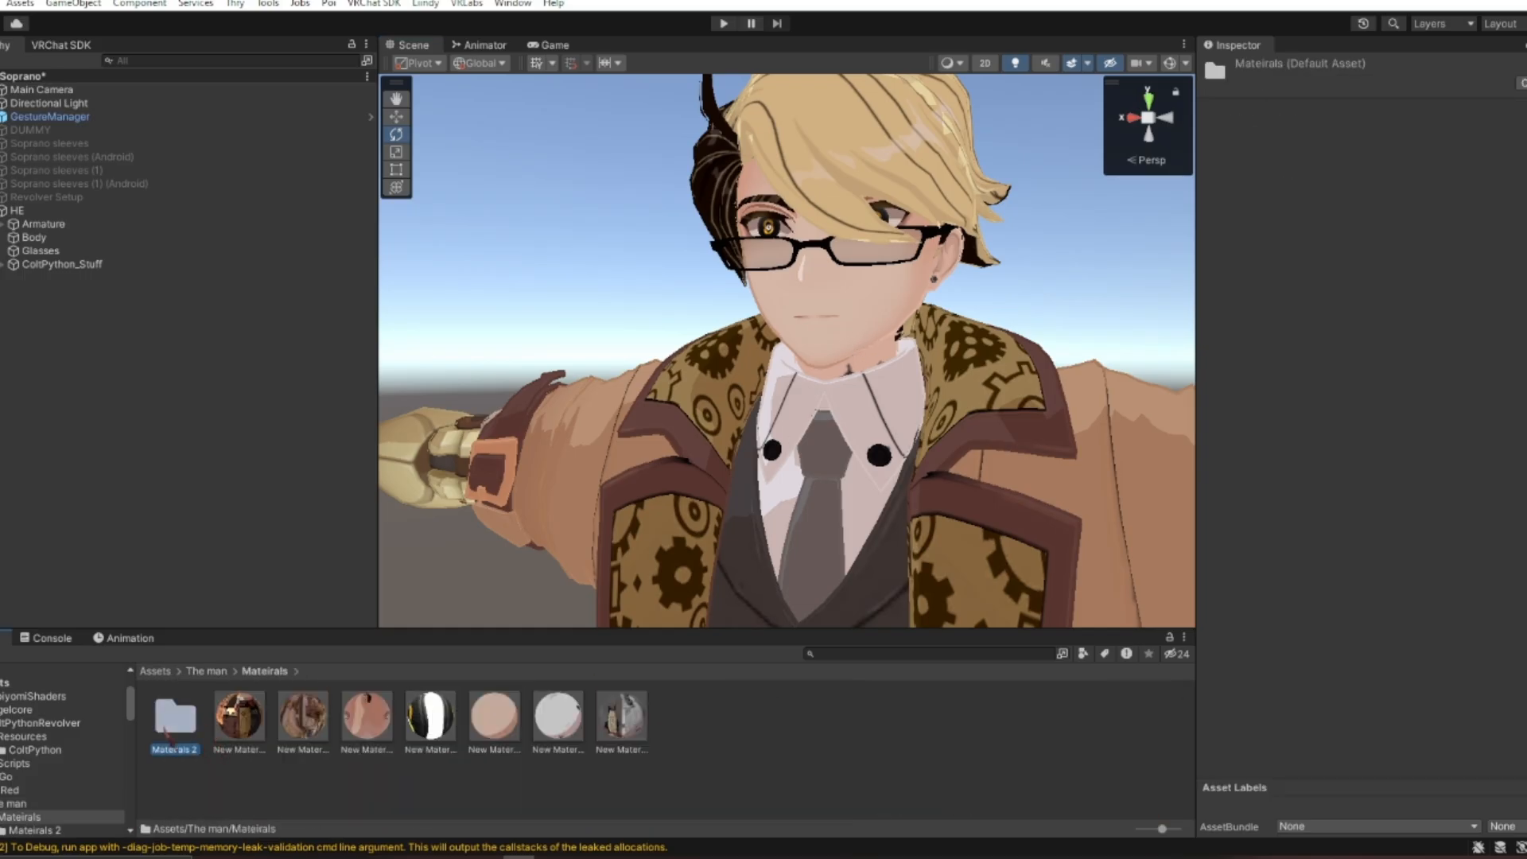
double_click(168, 736)
left_click(170, 728)
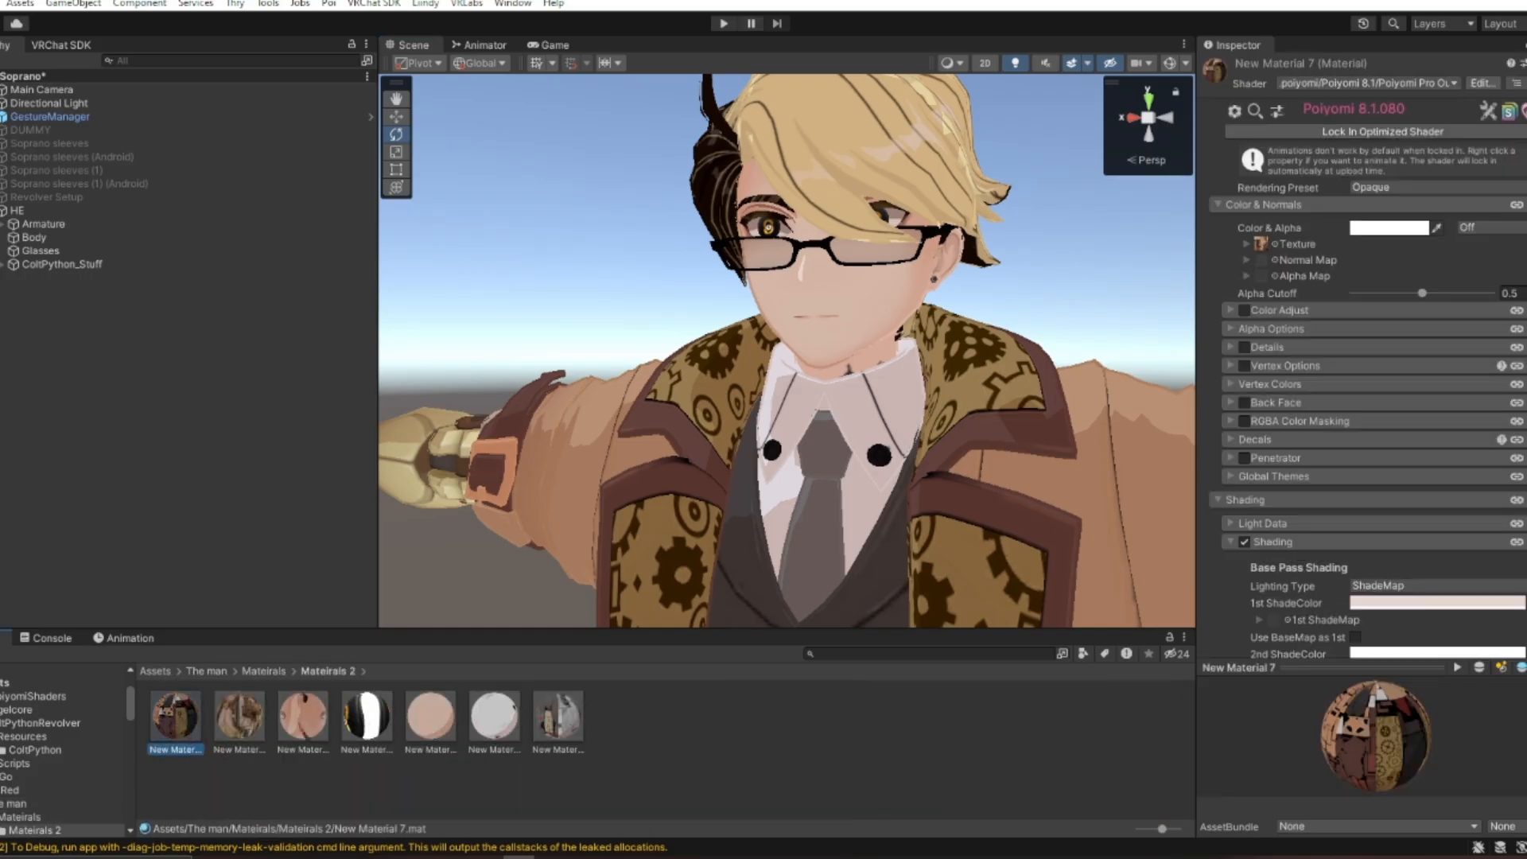
key("s")
right_click_drag(839, 454, 853, 359)
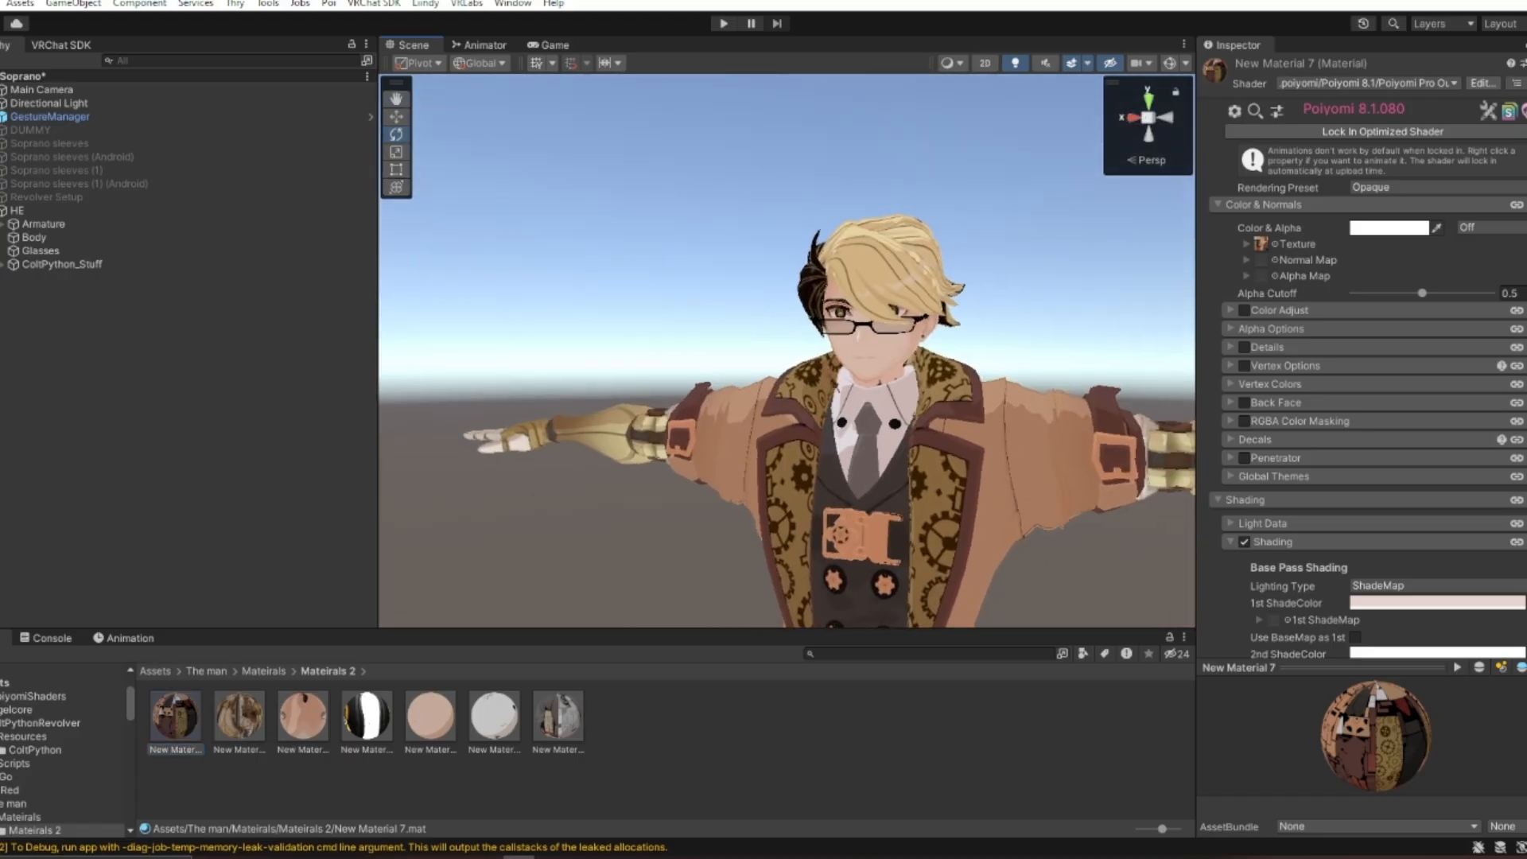
right_click_drag(738, 468, 714, 534)
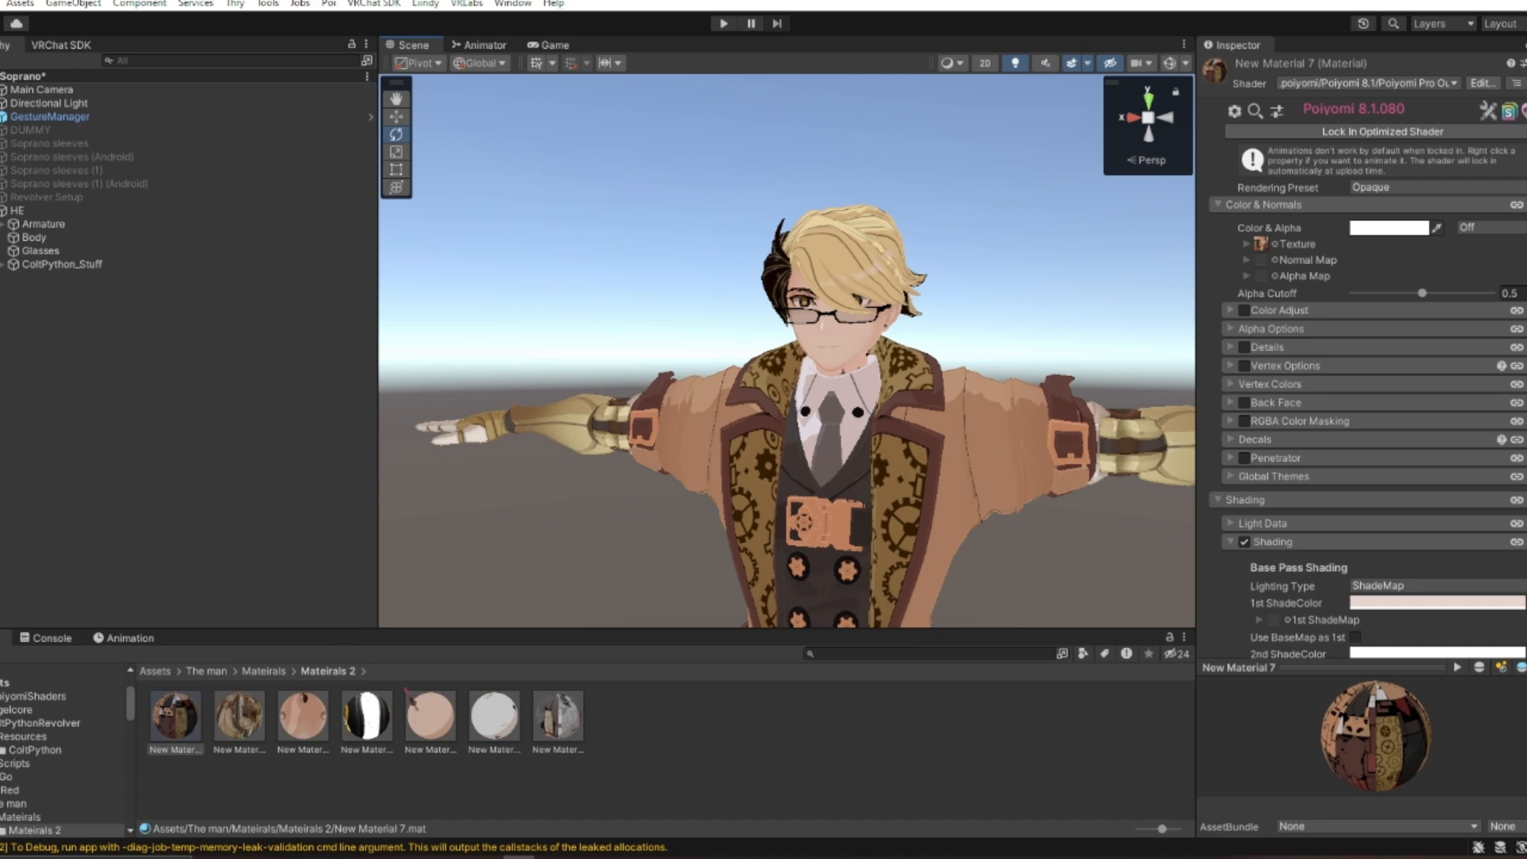
scroll(897, 342, "up", 7)
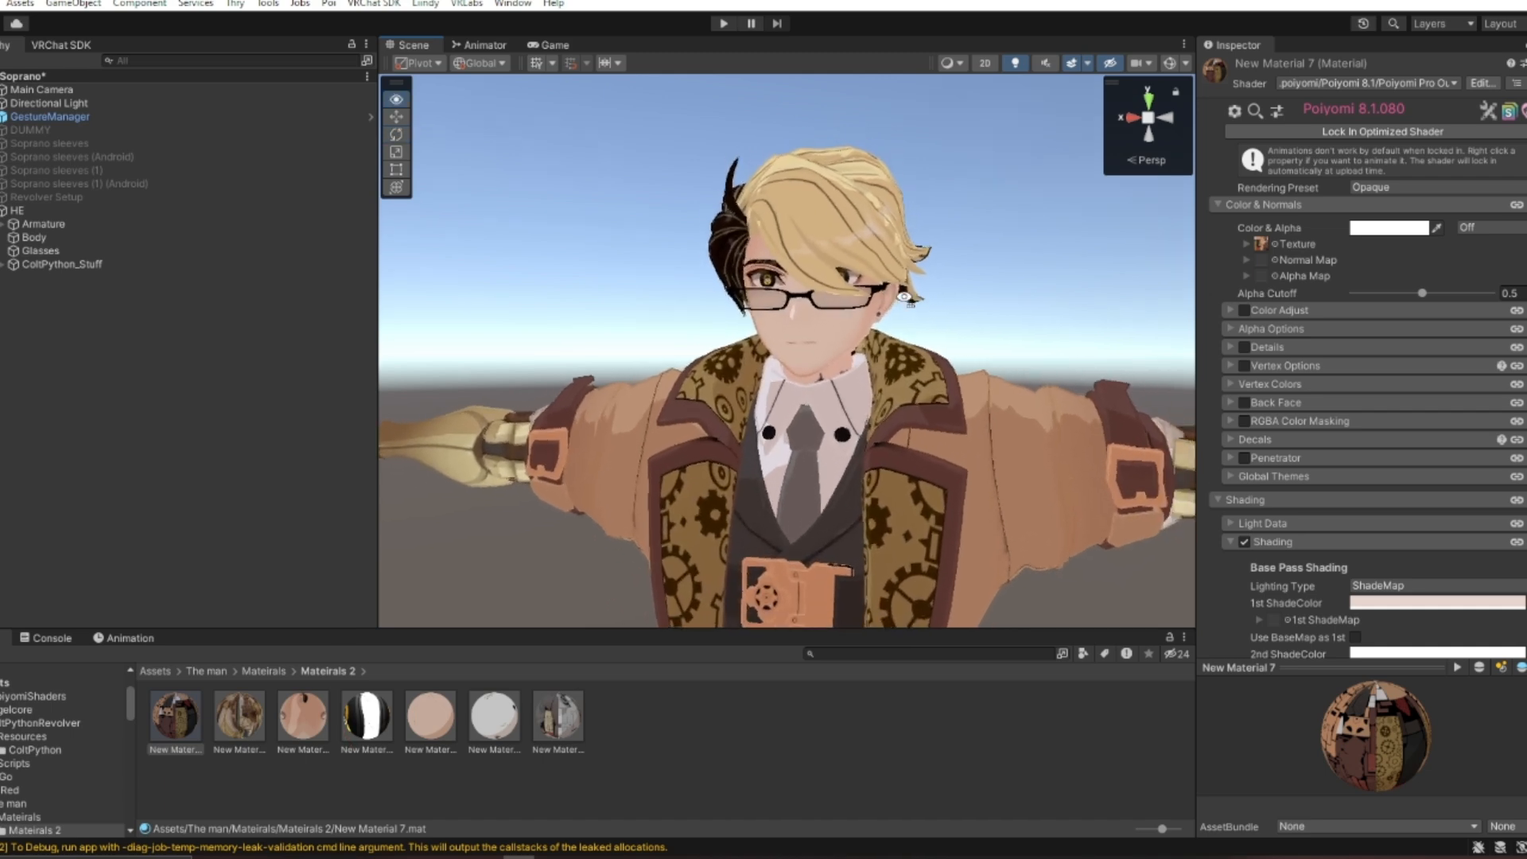
Disable Shading on the eye material New Material 10 and review its Emission 0 settings.
left_click(368, 713)
scroll(1299, 522, "down", 5)
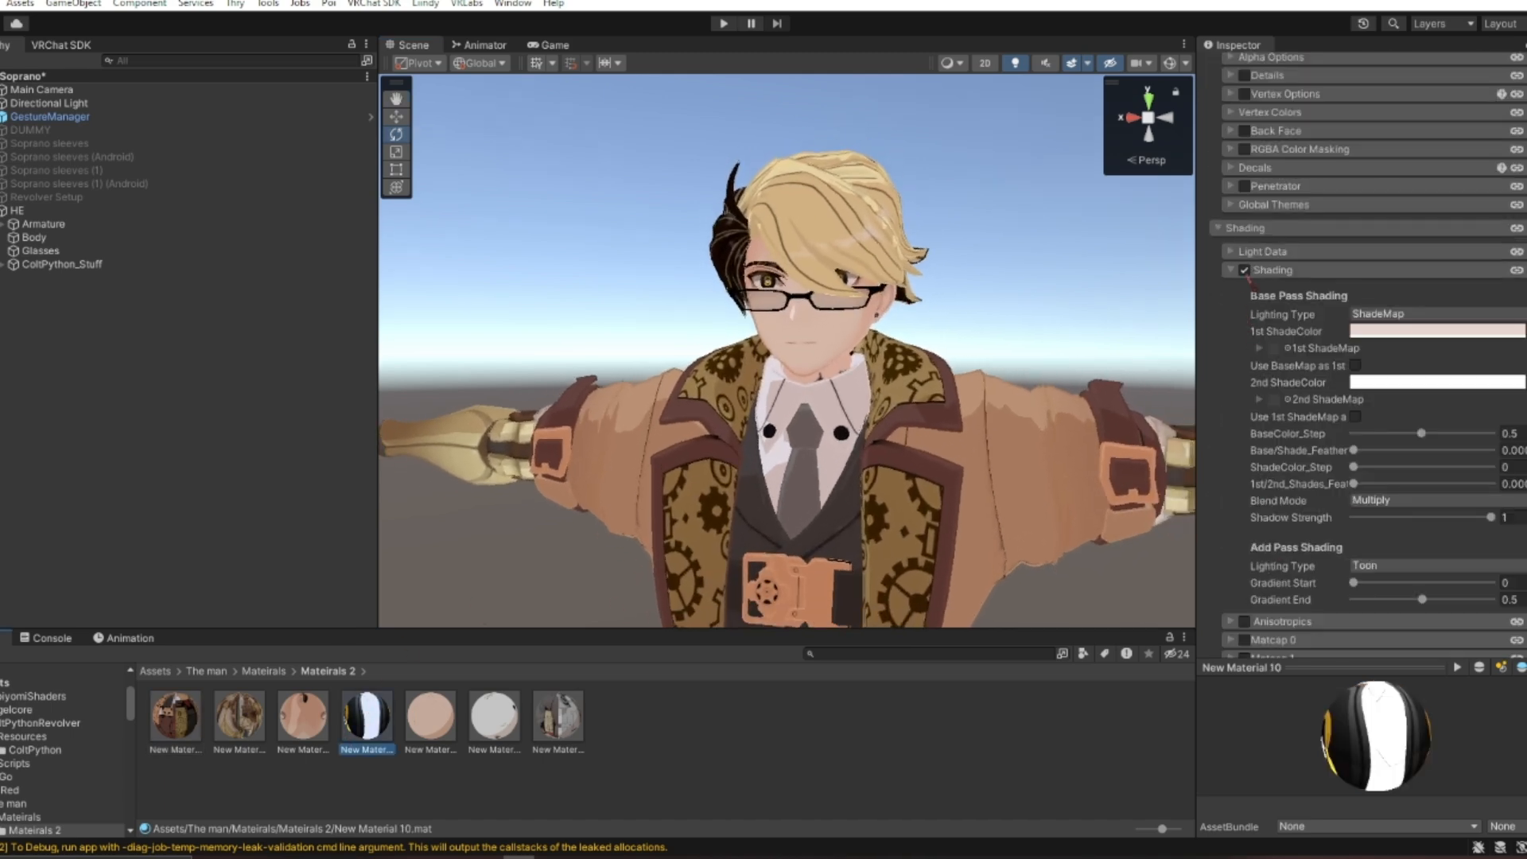
left_click(1257, 272)
scroll(1267, 325, "down", 10)
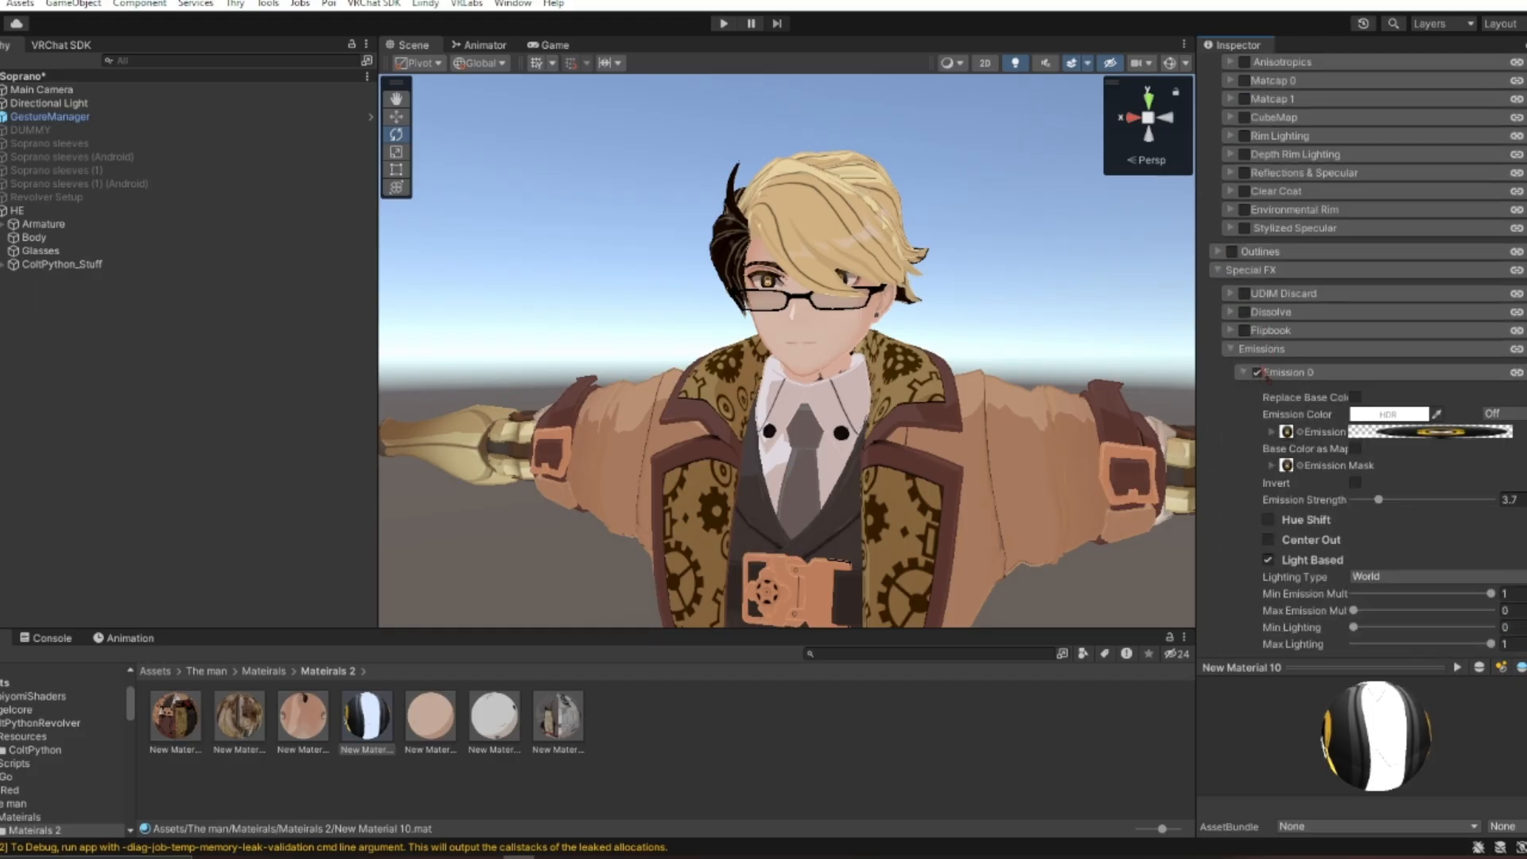
scroll(1266, 380, "down", 7)
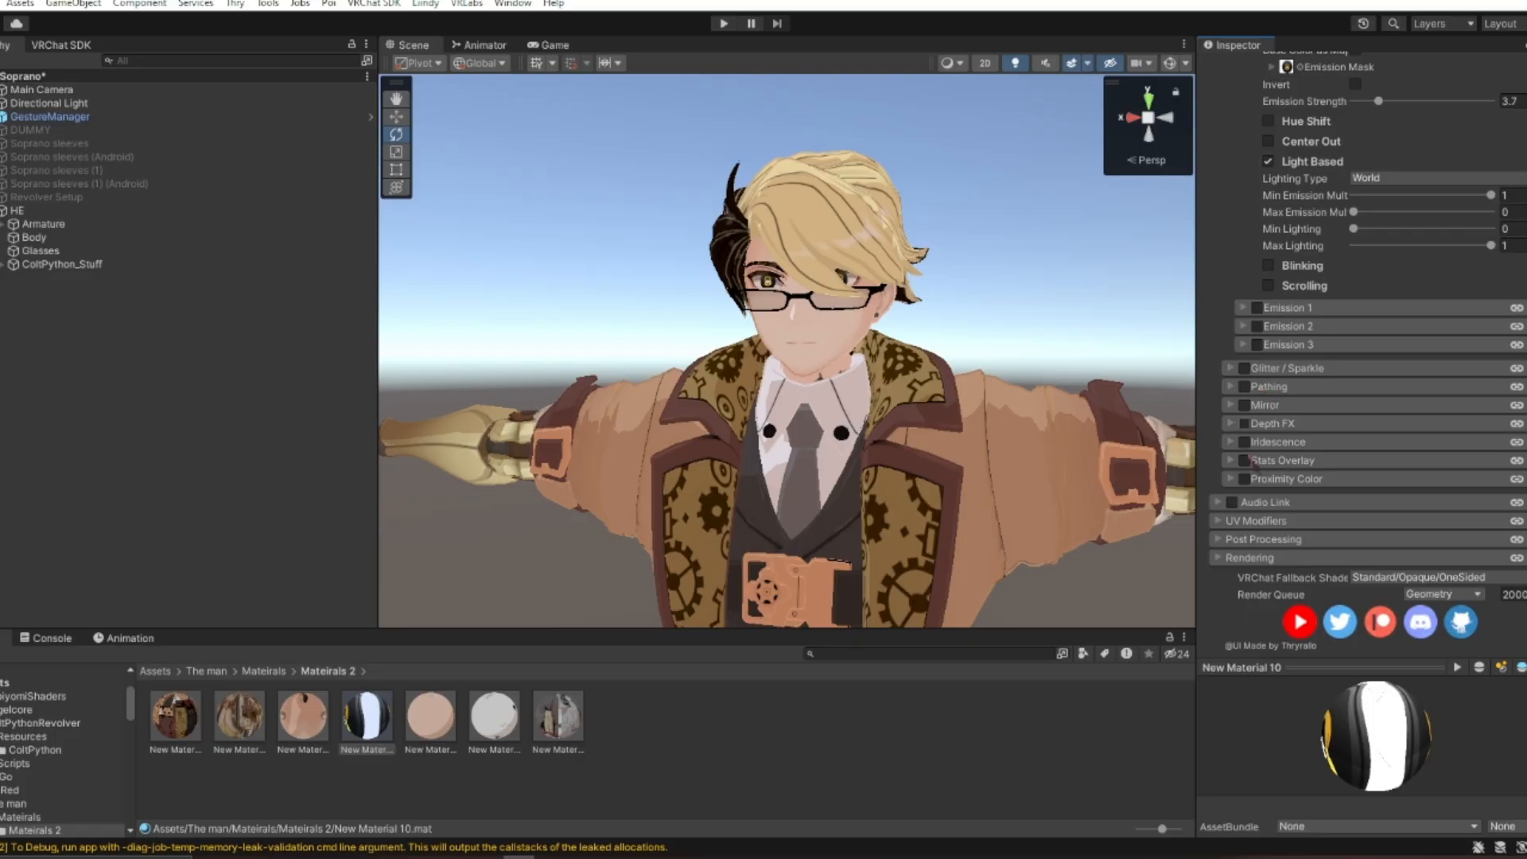
scroll(1251, 459, "up", 7)
scroll(1273, 369, "up", 4)
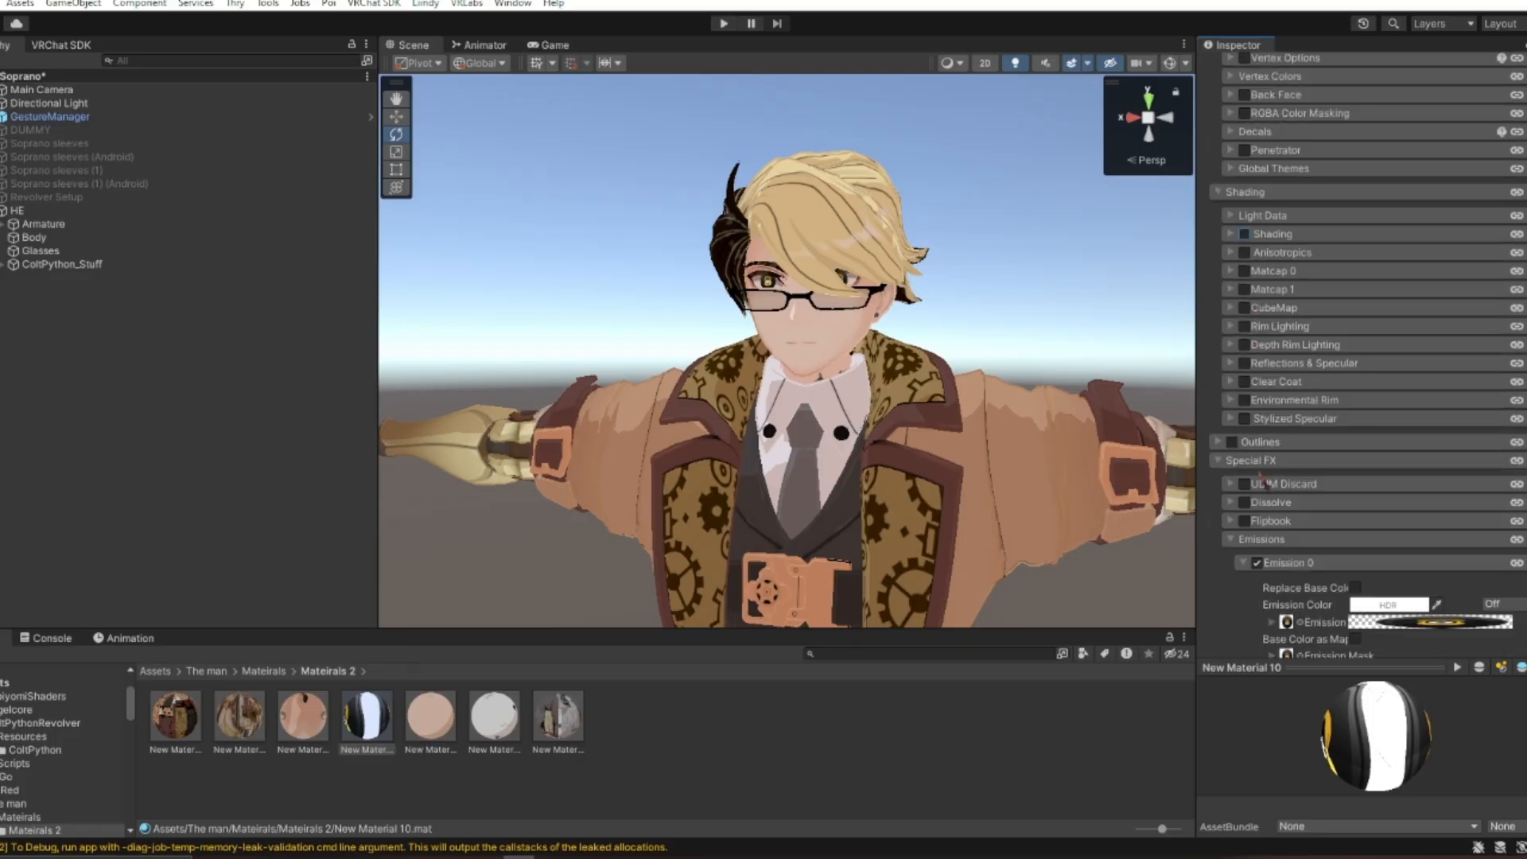
scroll(469, 501, "up", 5)
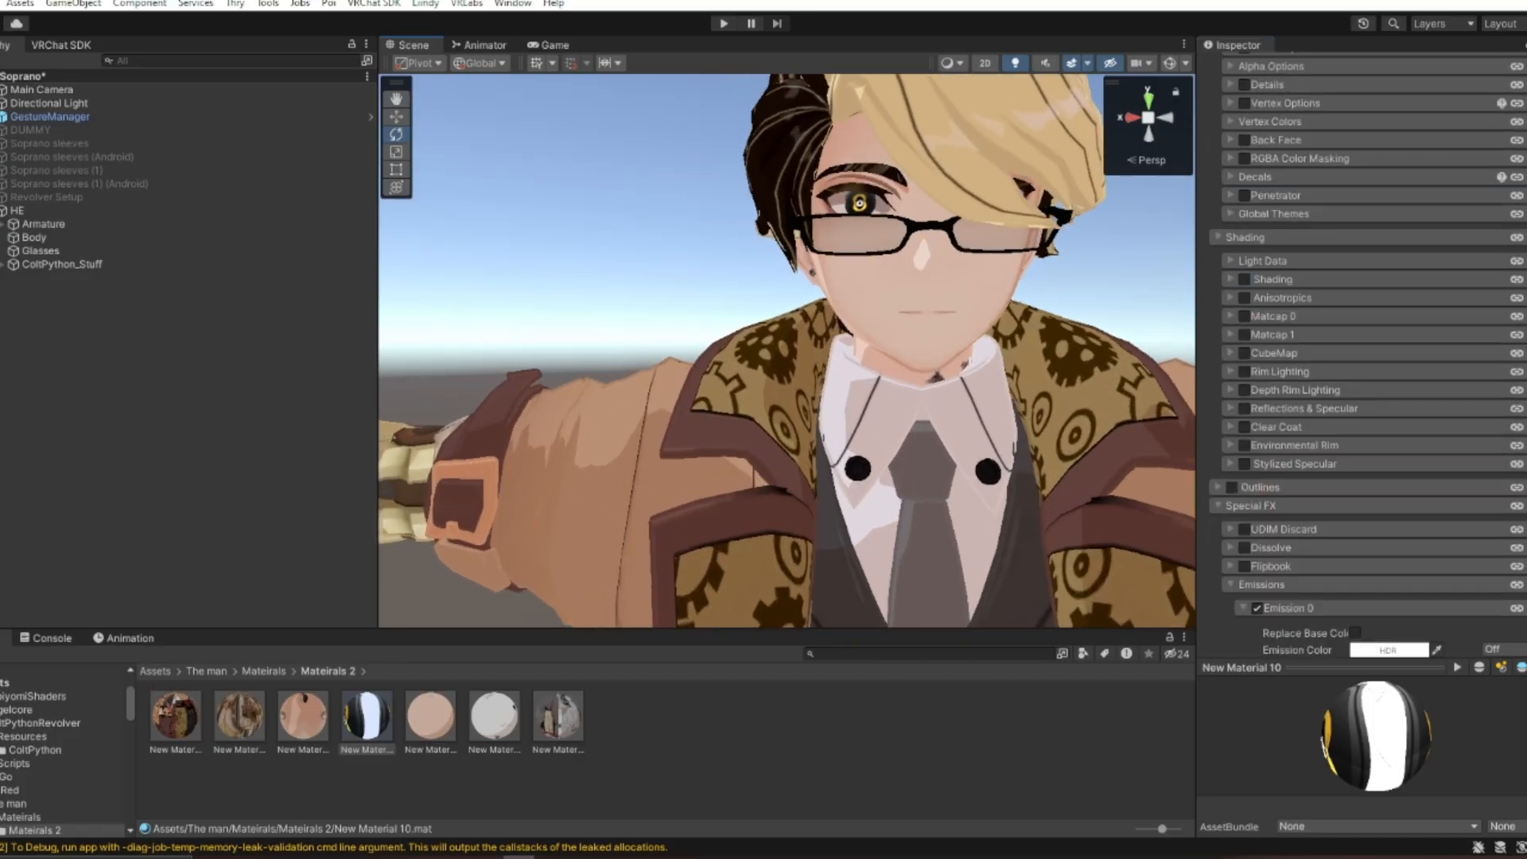
Select New Material 7, open its main texture SopranoCoat3.png to examine the coat artwork, and close the image.
left_click(175, 715)
scroll(1369, 275, "up", 4)
scroll(1368, 275, "up", 1)
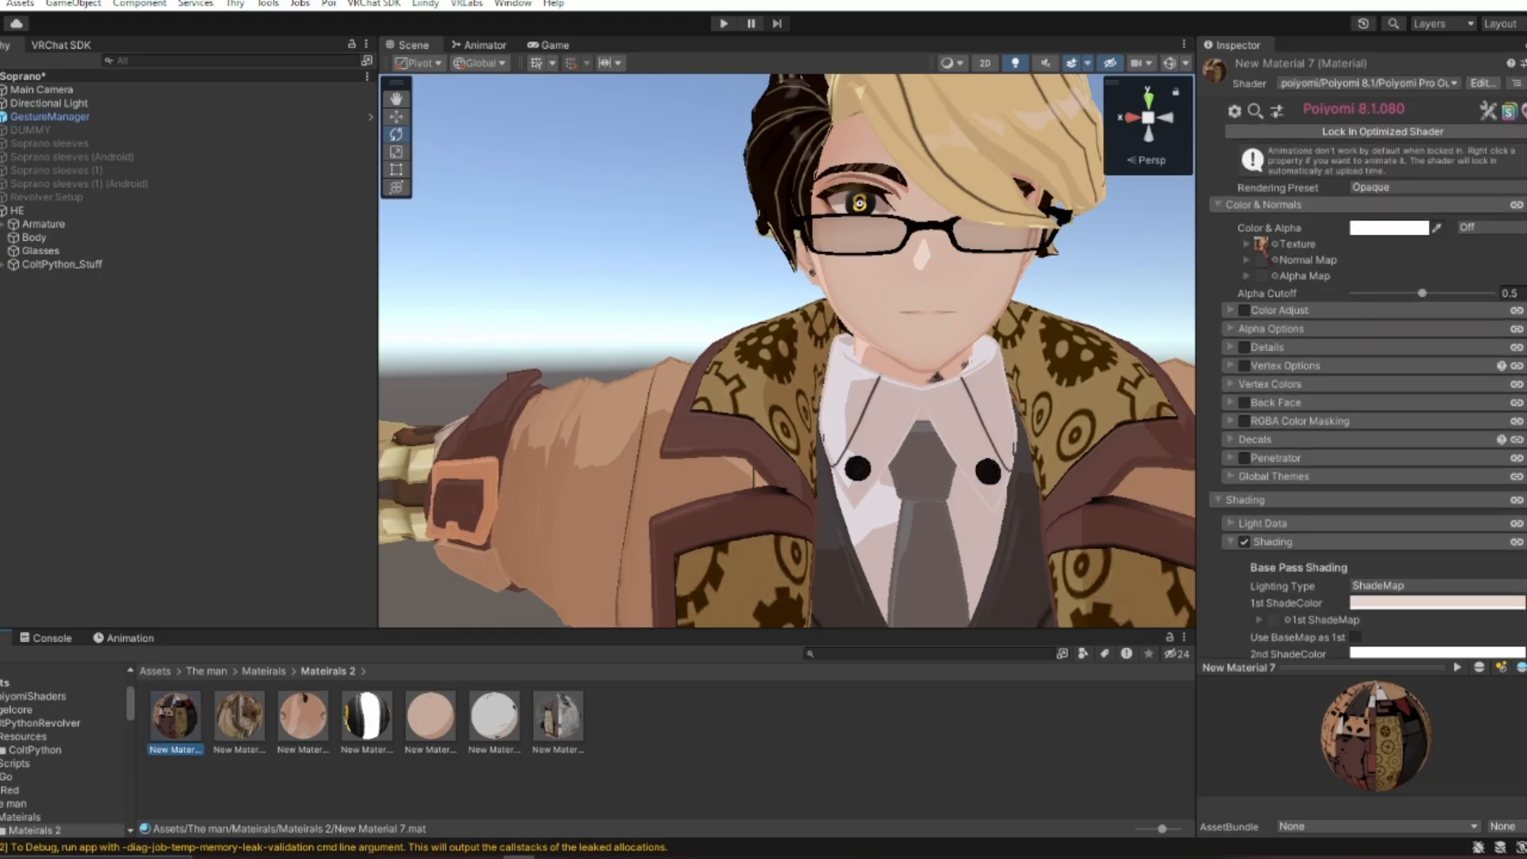
double_click(1261, 243)
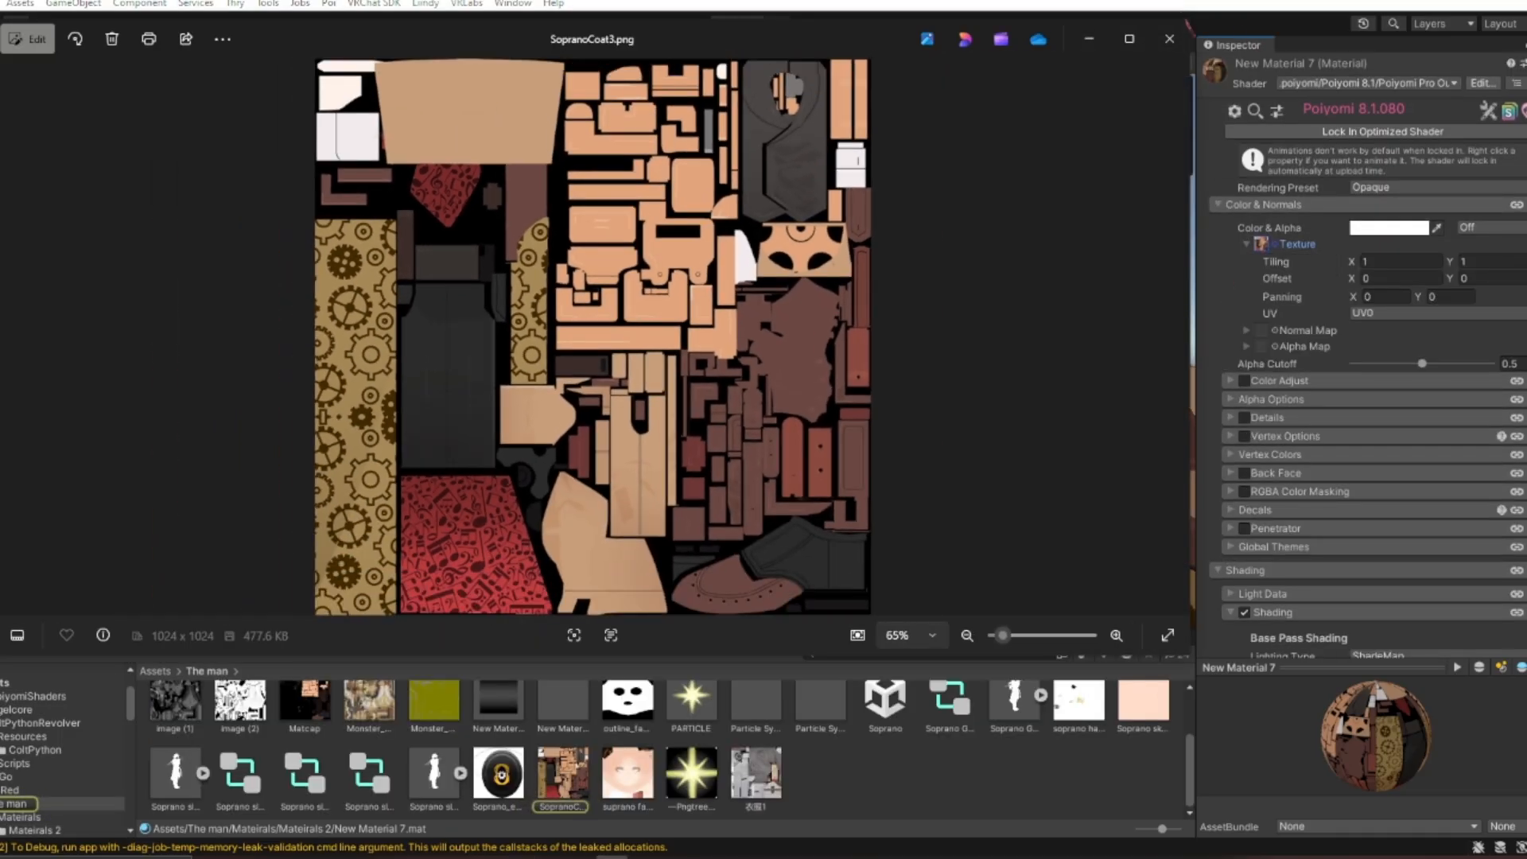
left_click(1169, 38)
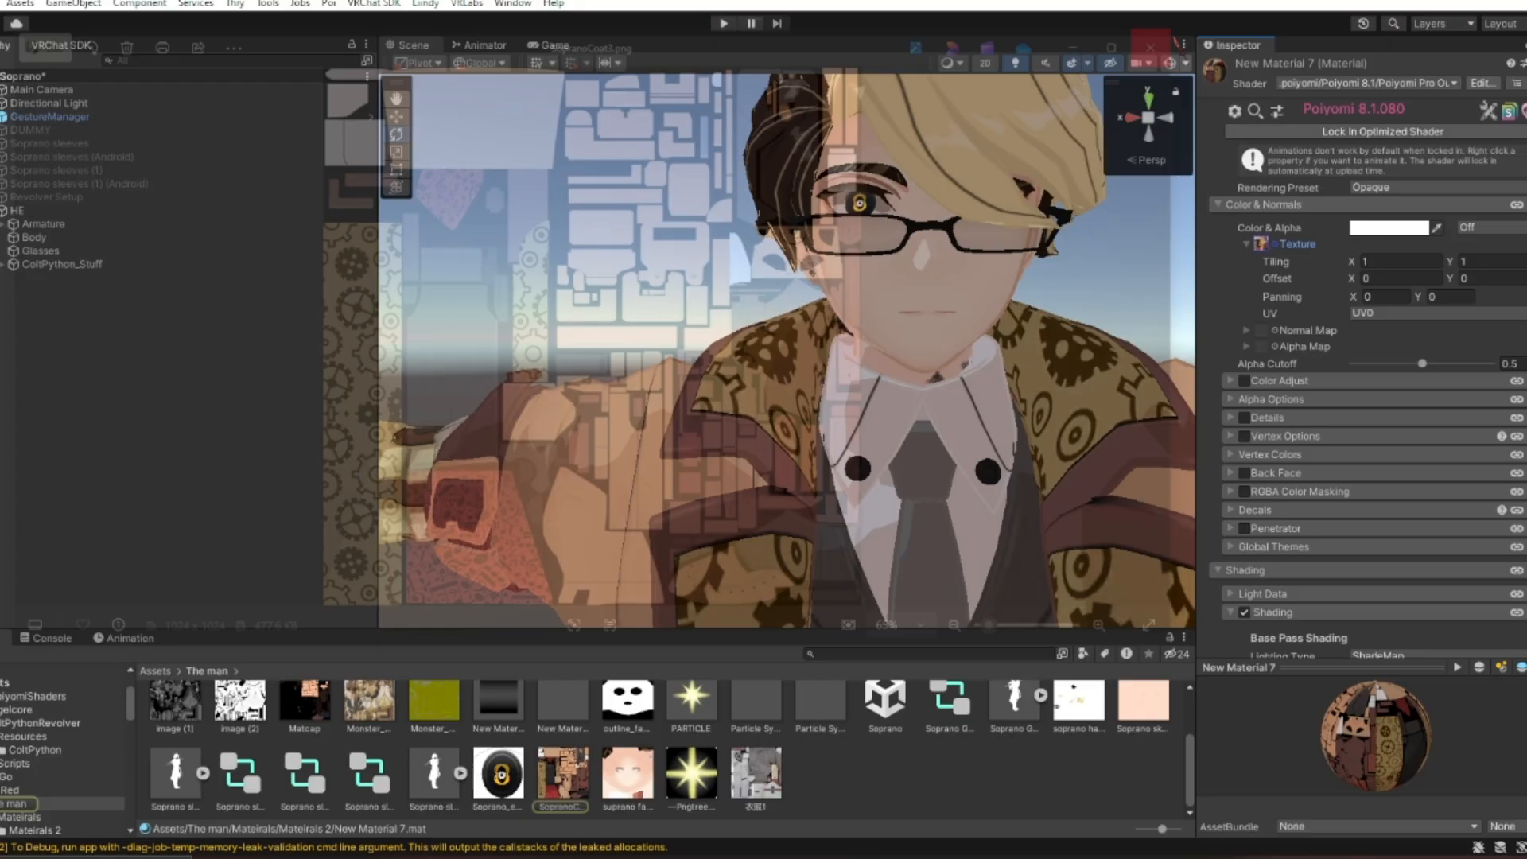
In the Light Data of New Material 7, assign the white Alex_S002 map from The man folder as the Detail Shadows texture.
scroll(660, 748, "up", 2)
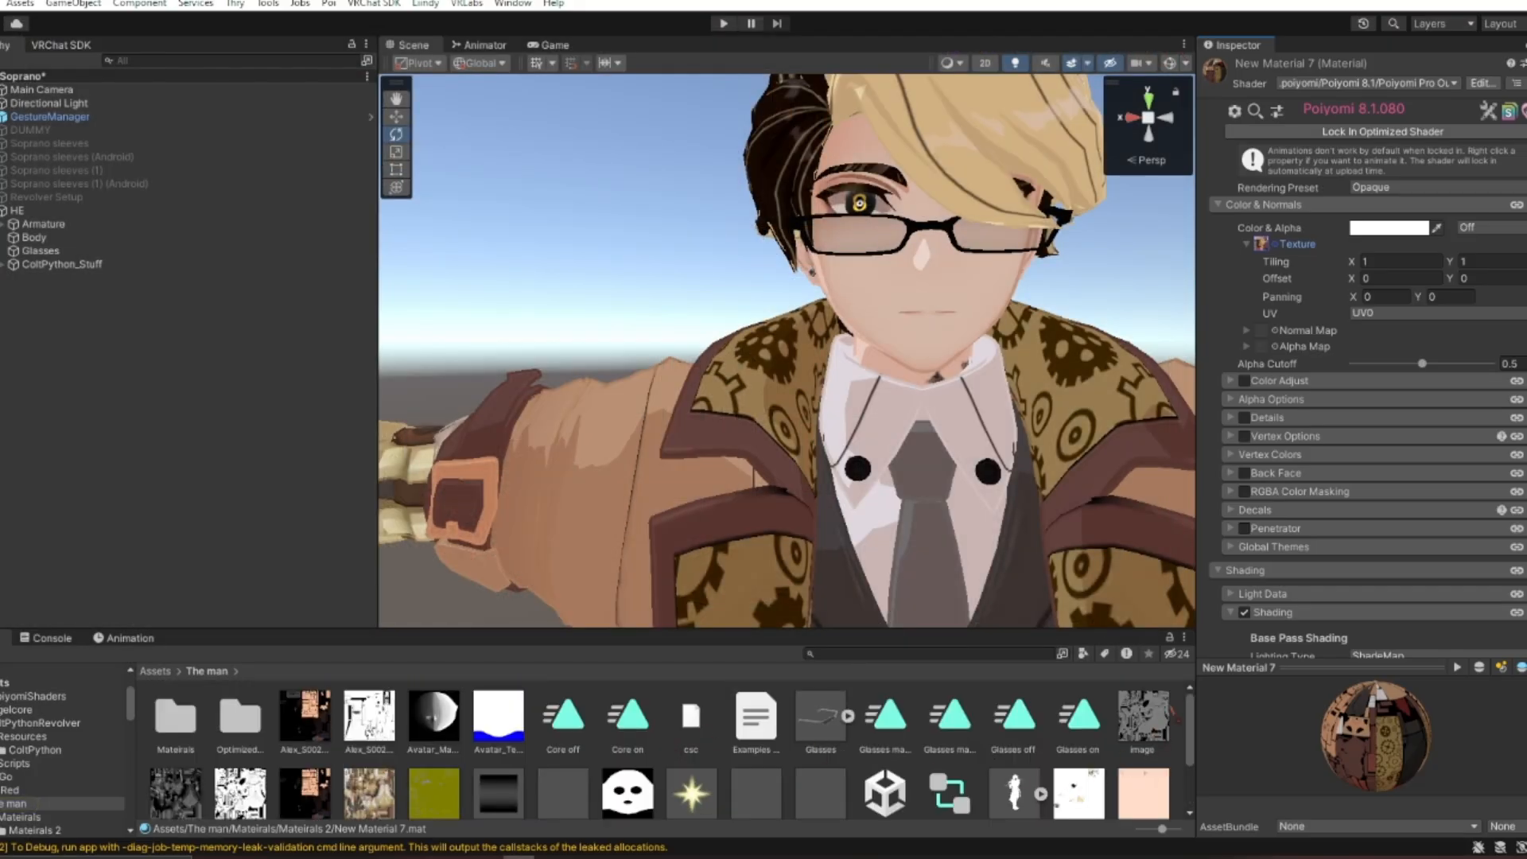
scroll(306, 784, "down", 1)
scroll(302, 764, "up", 1)
scroll(1333, 466, "down", 3)
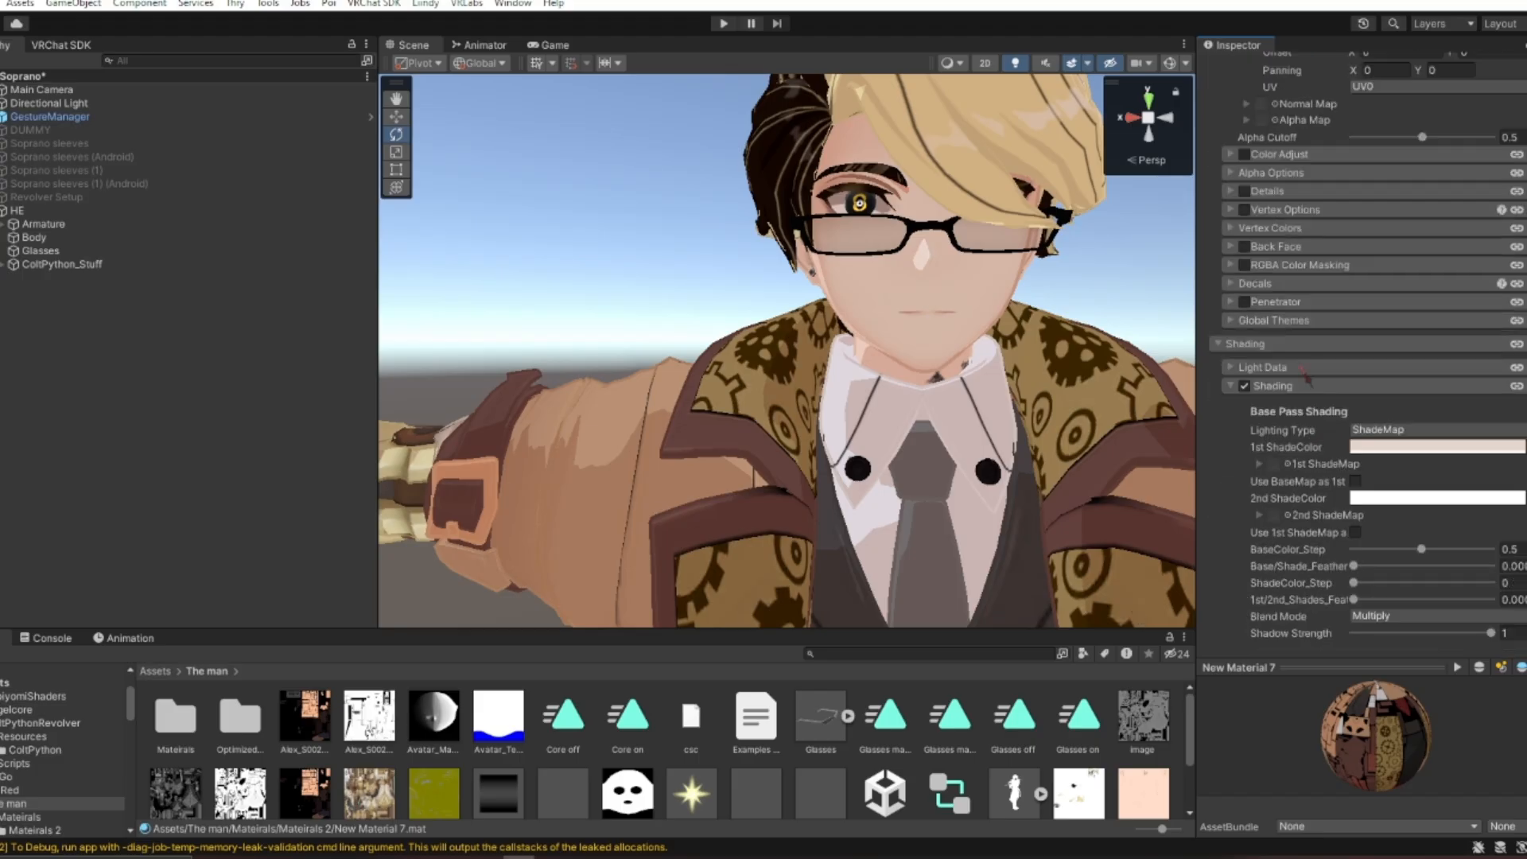
left_click(1291, 369)
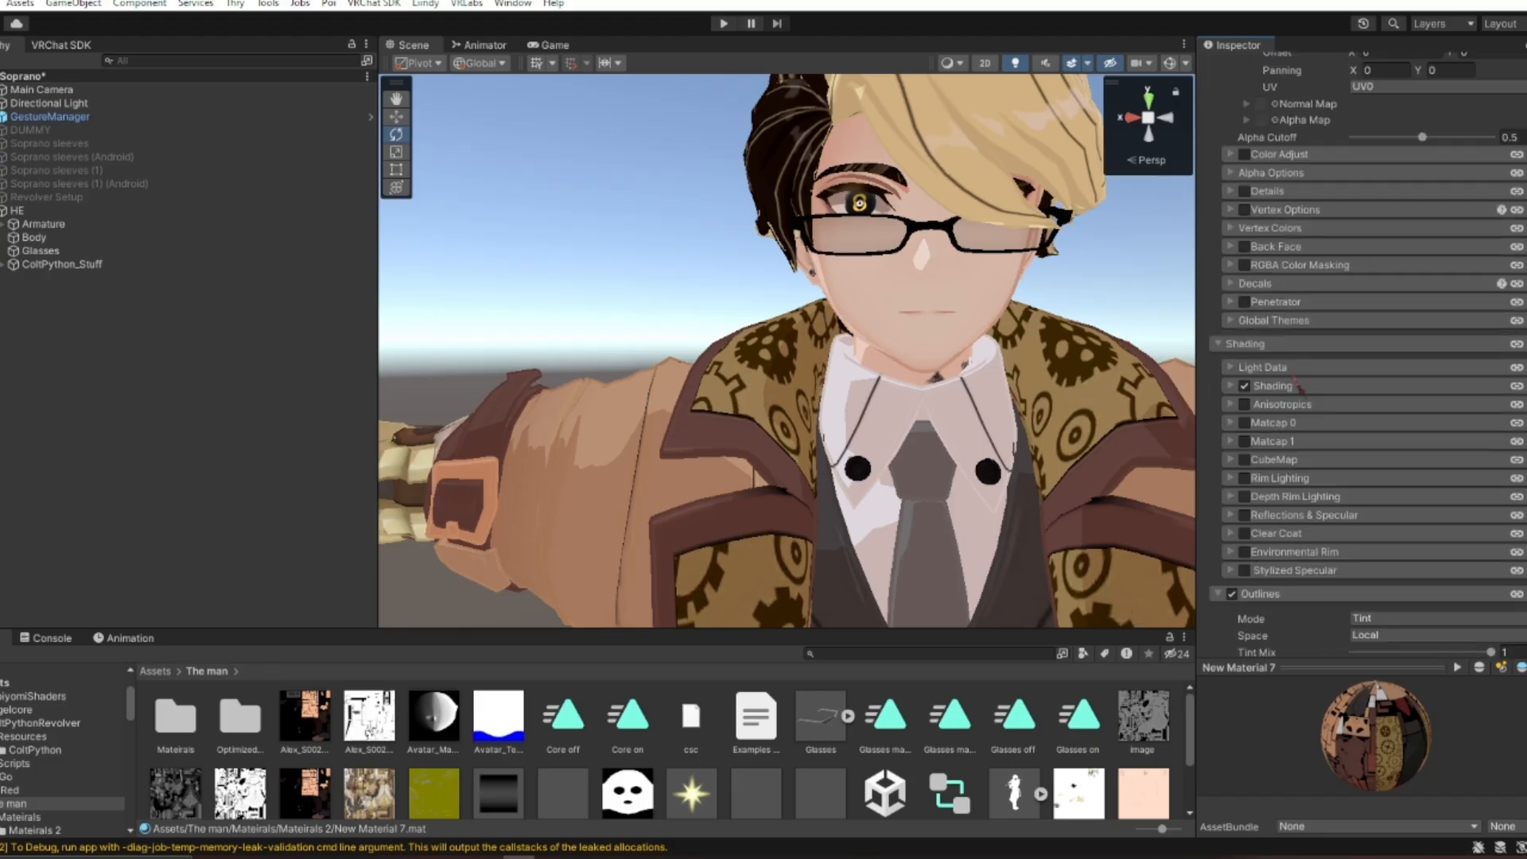
scroll(894, 345, "down", 3)
middle_click_drag(893, 344, 792, 338)
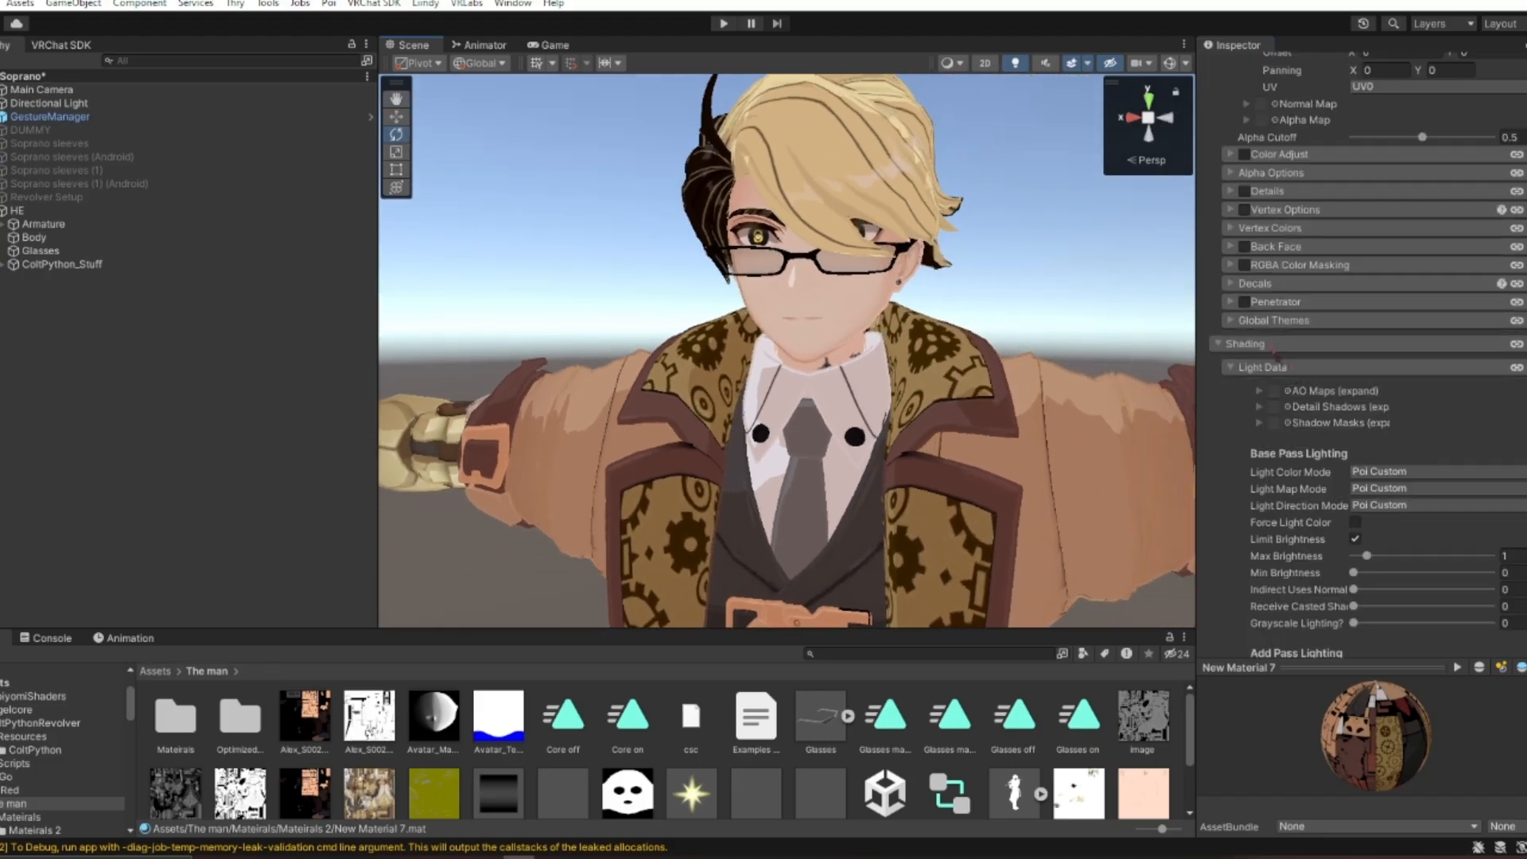
scroll(1338, 171, "up", 3)
scroll(1273, 301, "down", 3)
mouse_move(377, 719)
left_mouse_down()
mouse_move(423, 684)
mouse_move(1241, 394)
mouse_move(1277, 414)
left_mouse_up()
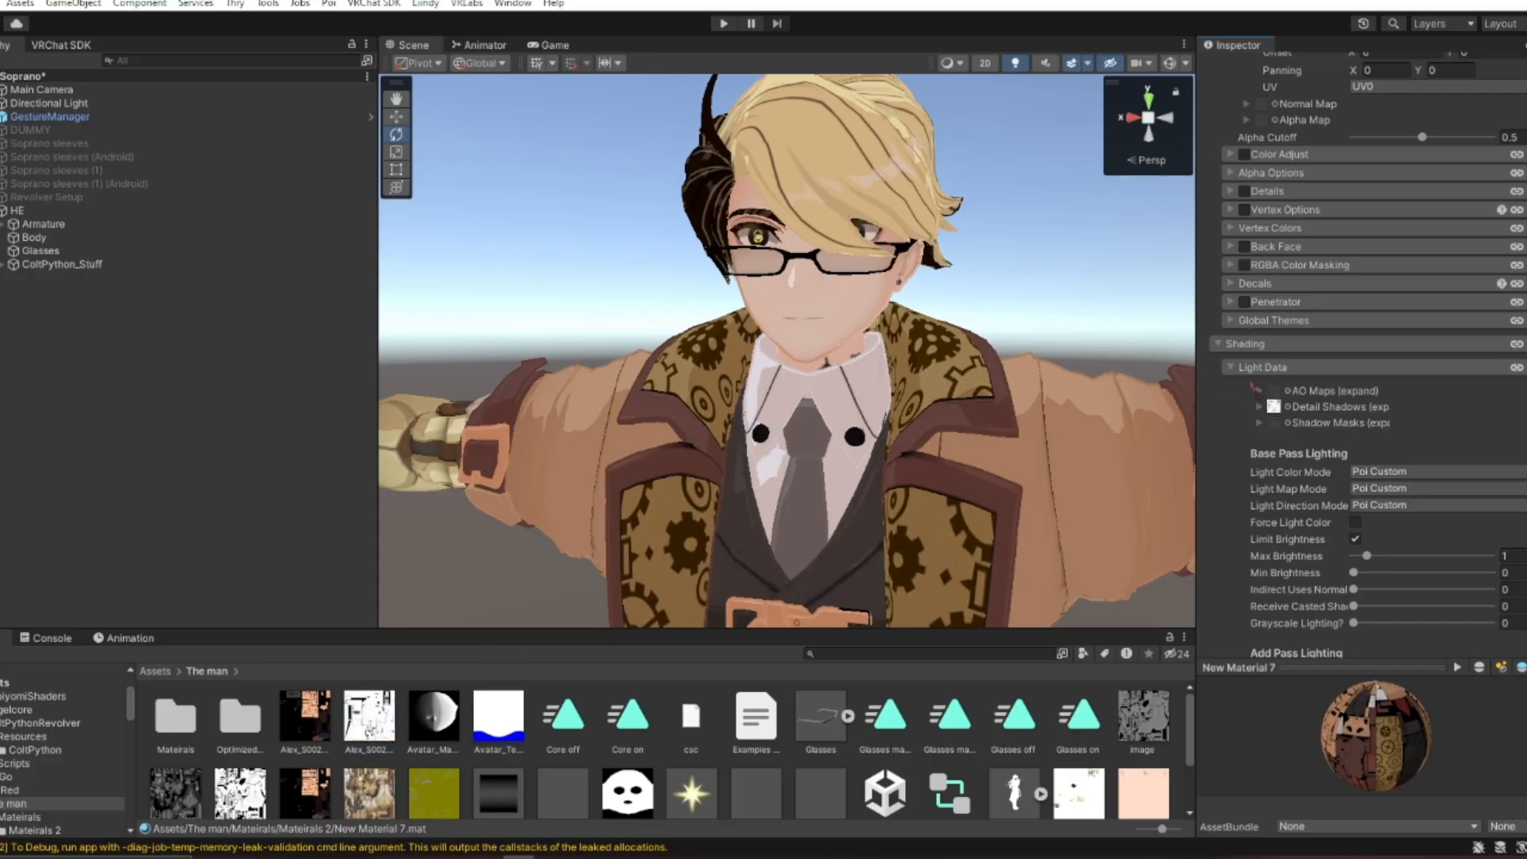
Review the avatar, open the Mateirals 2 folder, and select the arm material New Material 8 with its Light Data expanded.
right_click_drag(820, 382, 856, 303)
key("w")
right_click_drag(827, 384, 893, 365)
key("s")
key("w")
double_click(175, 716)
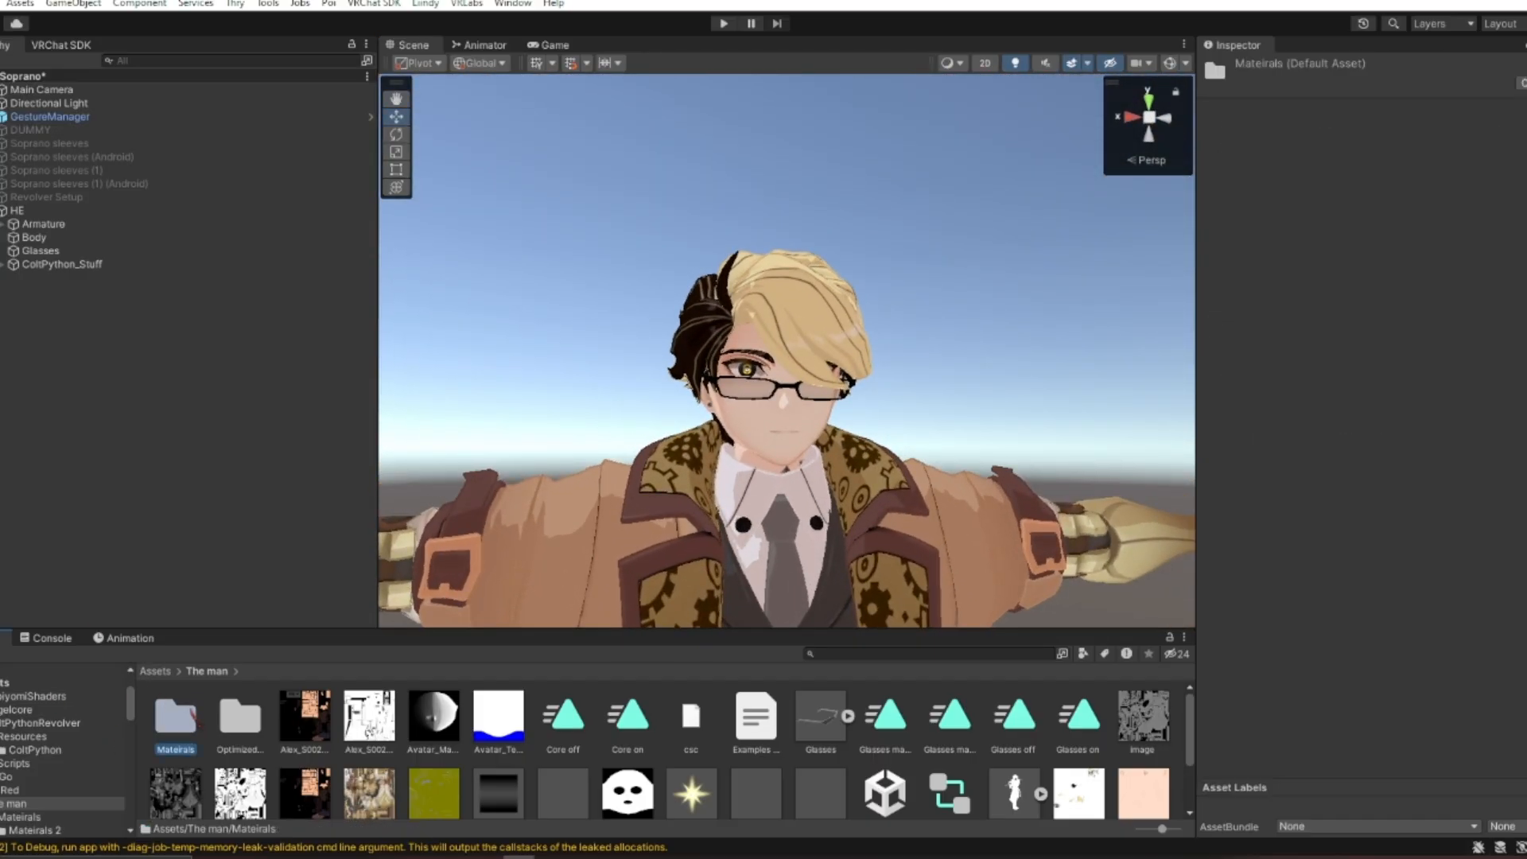
double_click(175, 716)
left_click(175, 716)
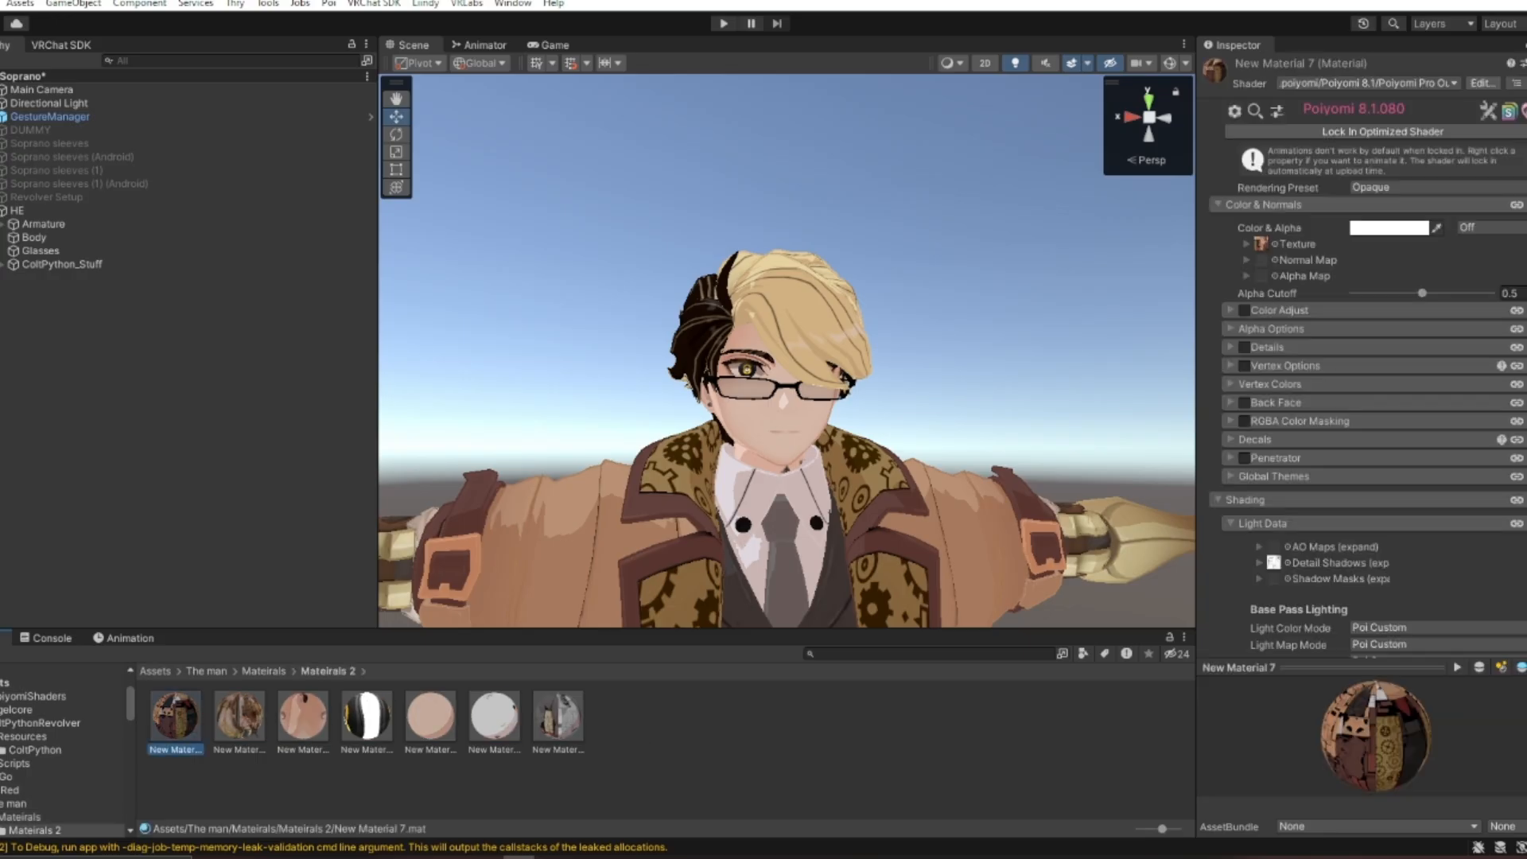
left_click(241, 720)
right_click_drag(930, 409, 854, 490)
key("a")
key("w")
left_click(1245, 523)
scroll(1250, 531, "down", 3)
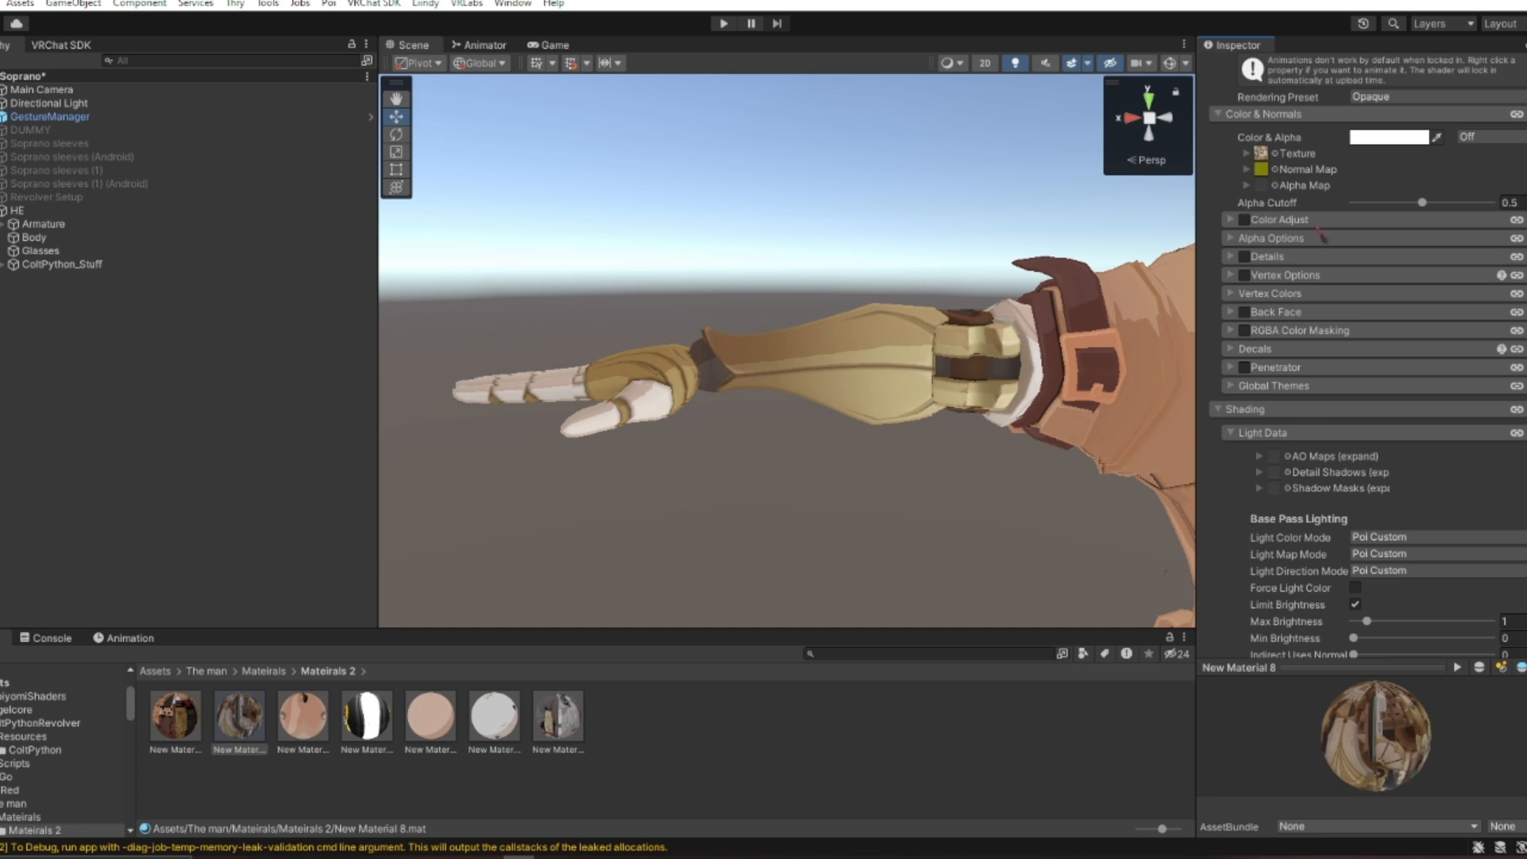
Assign the black-and-white image (2) from The man folder as New Material 8's Detail Shadows texture and view the avatar from the front.
right_click_drag(979, 370, 843, 446)
left_click(159, 672)
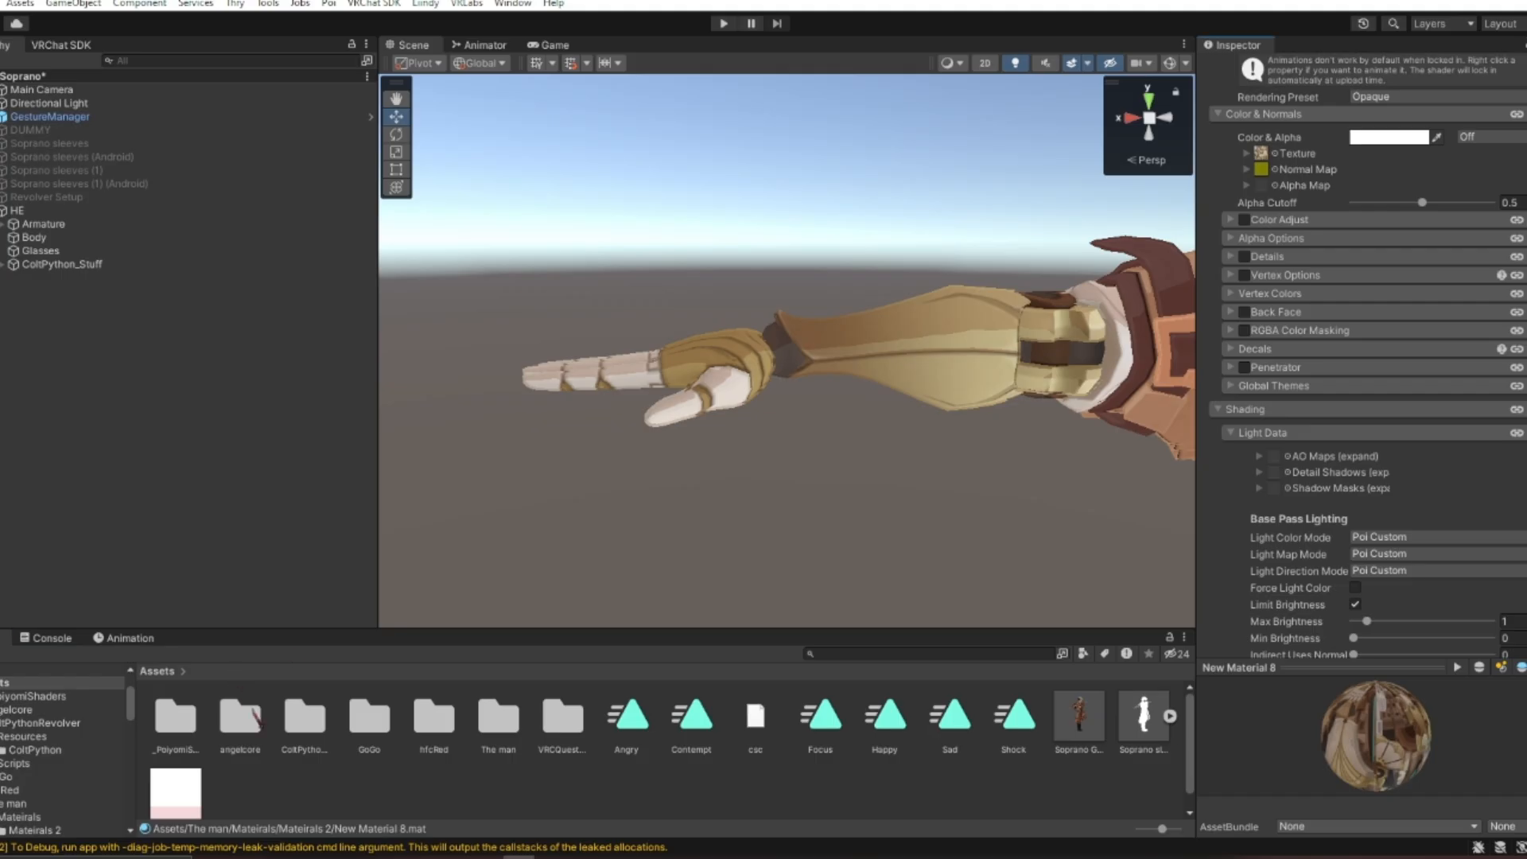
double_click(498, 718)
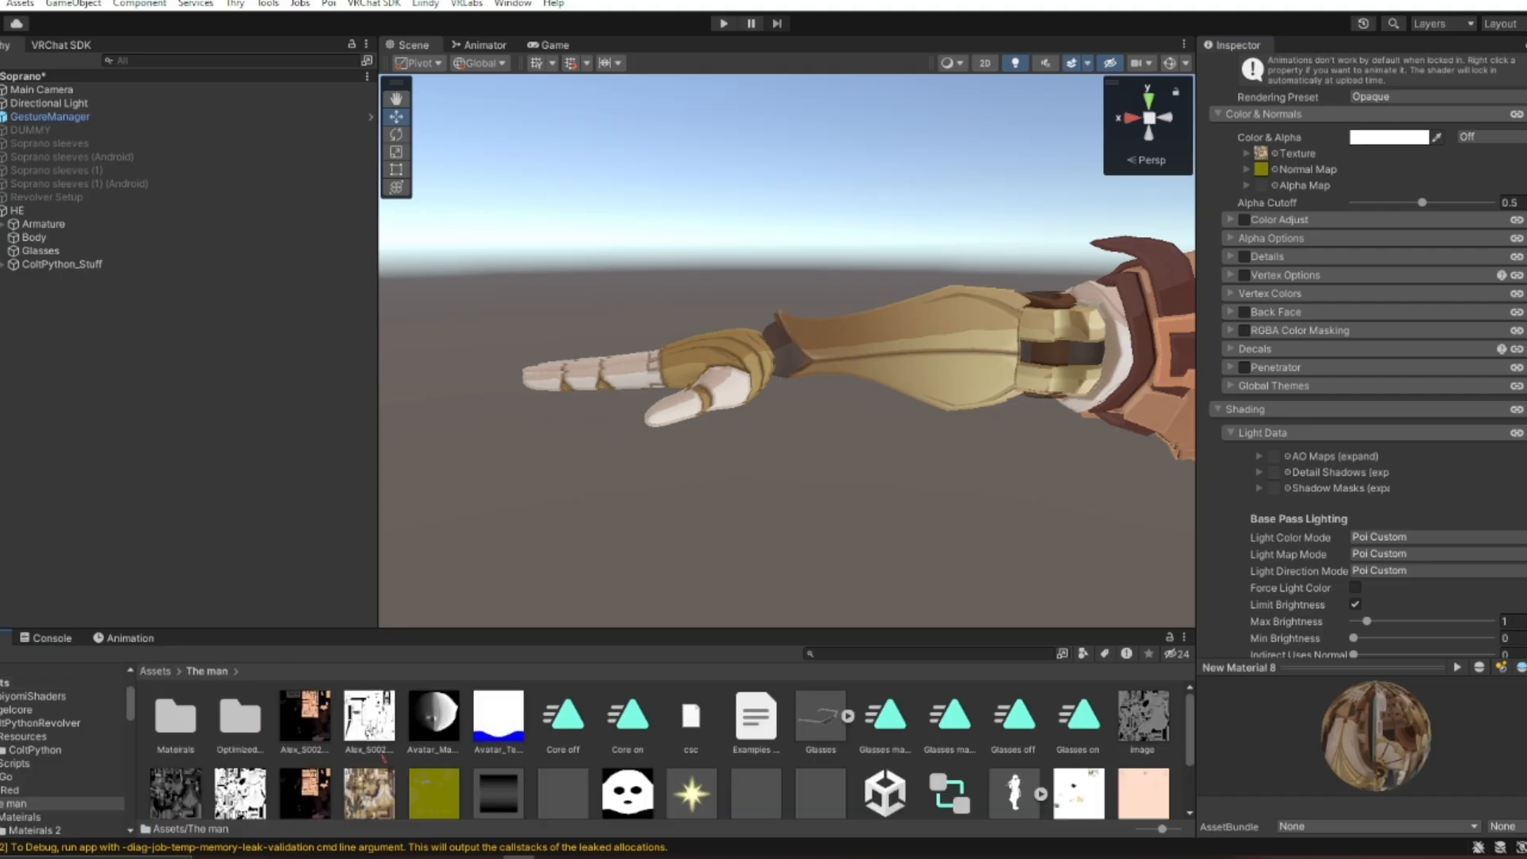
scroll(384, 762, "down", 1)
left_click_drag(244, 748, 1275, 472)
right_click_drag(717, 421, 852, 269)
key("w")
key("s")
key("w")
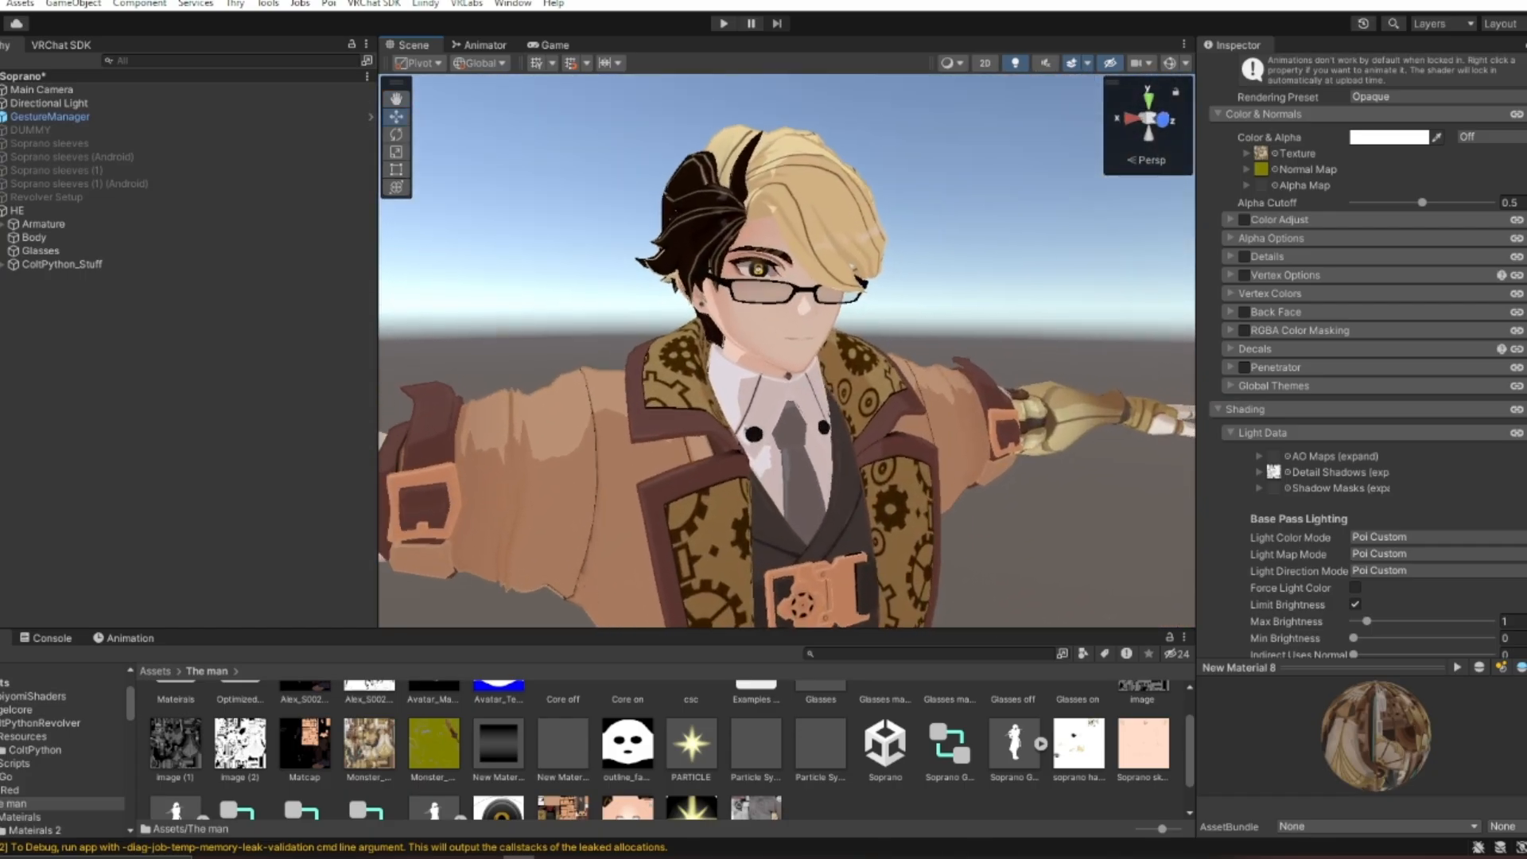
scroll(453, 733, "up", 2)
scroll(1409, 109, "up", 3)
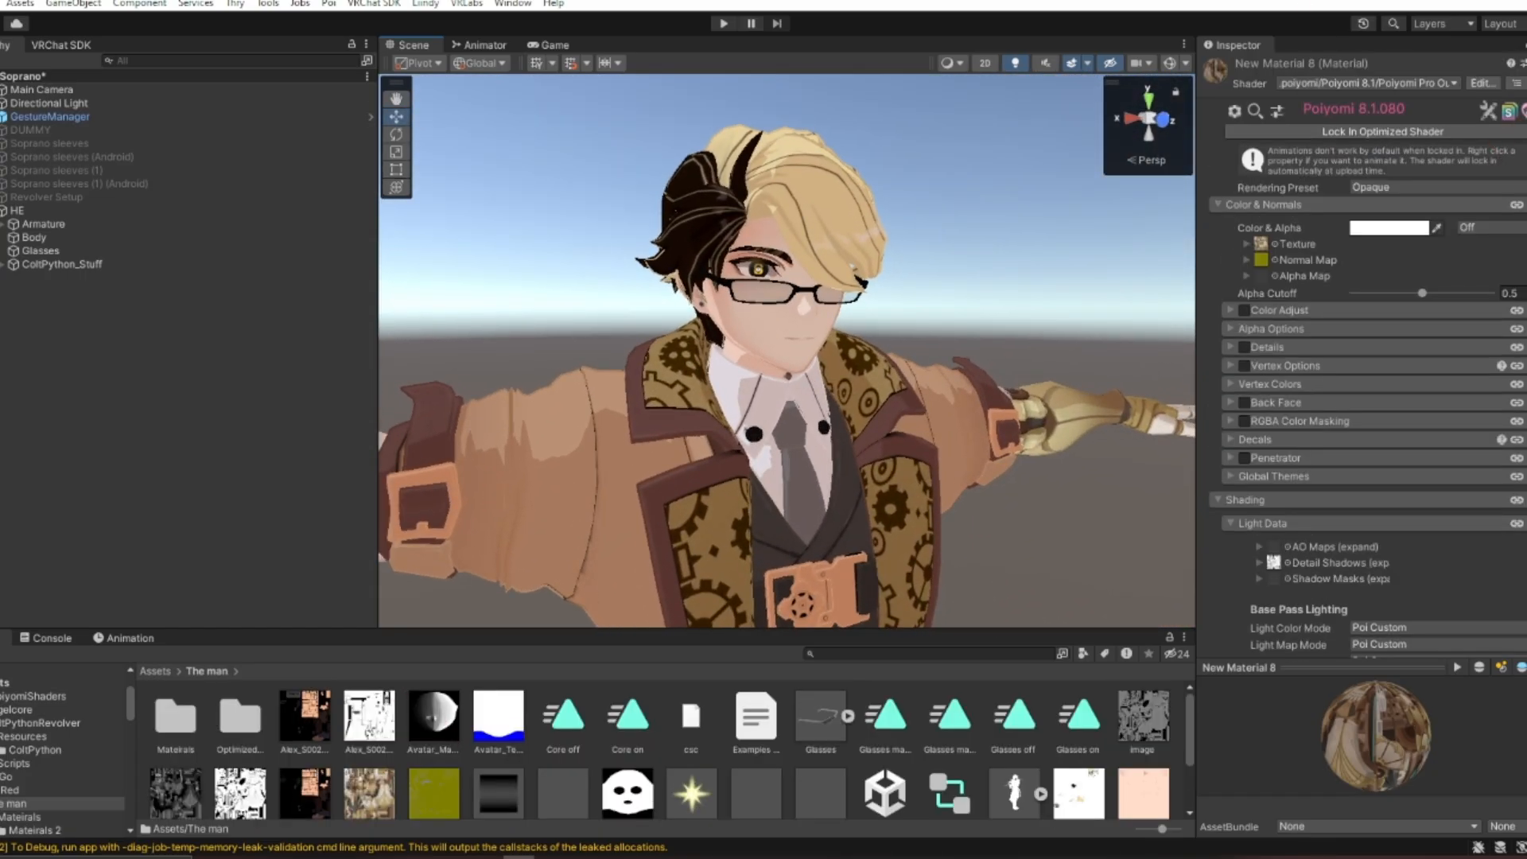
Find the coat material through the Body mesh's Materials list, select New Material 7, and collapse its Light Data settings.
left_click(764, 322)
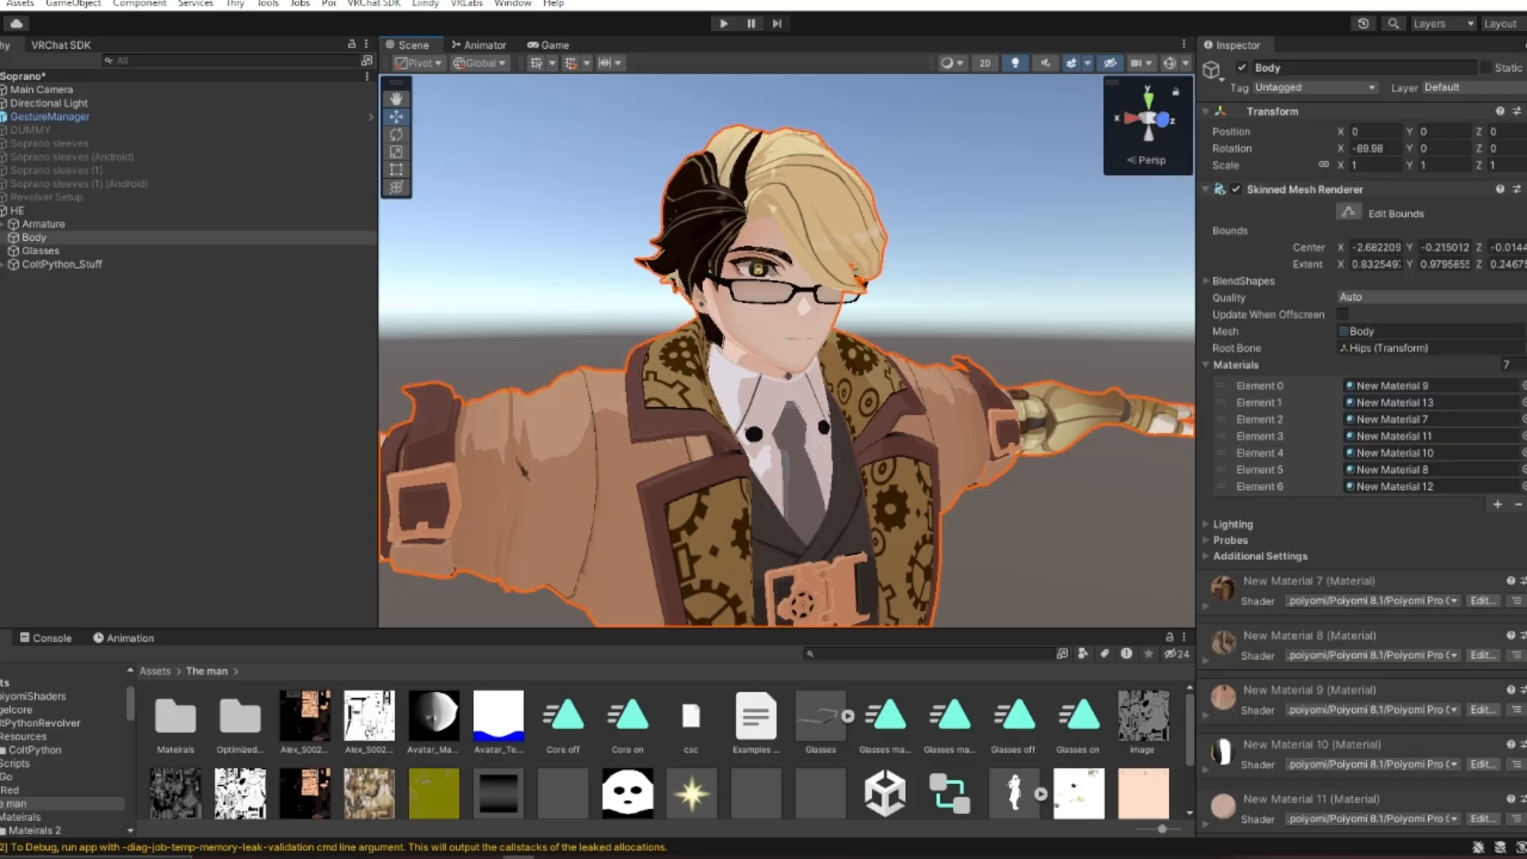
left_click(1388, 419)
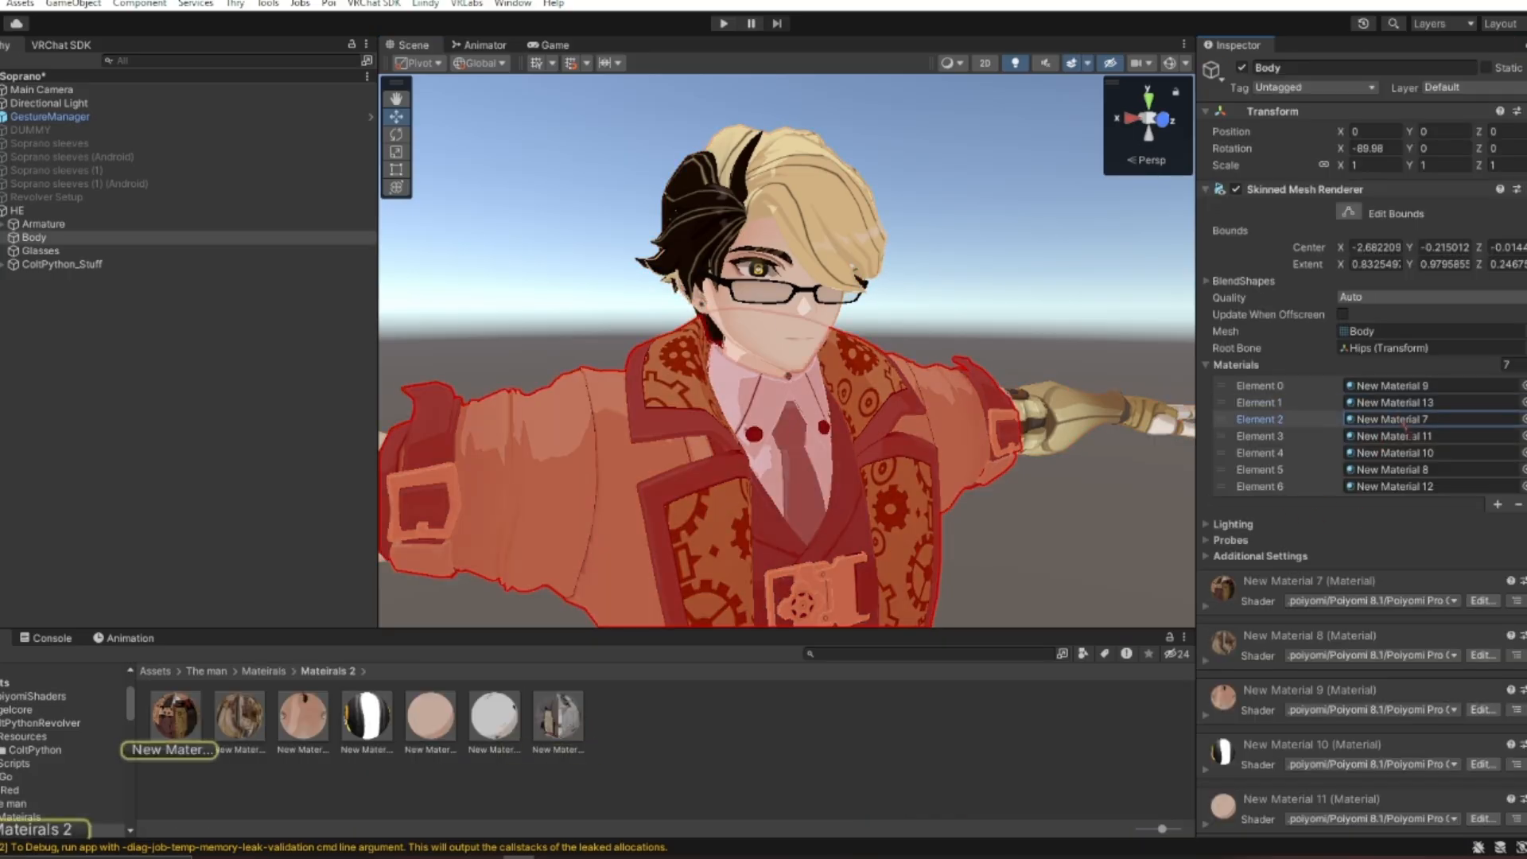
left_click_drag(179, 735, 626, 547)
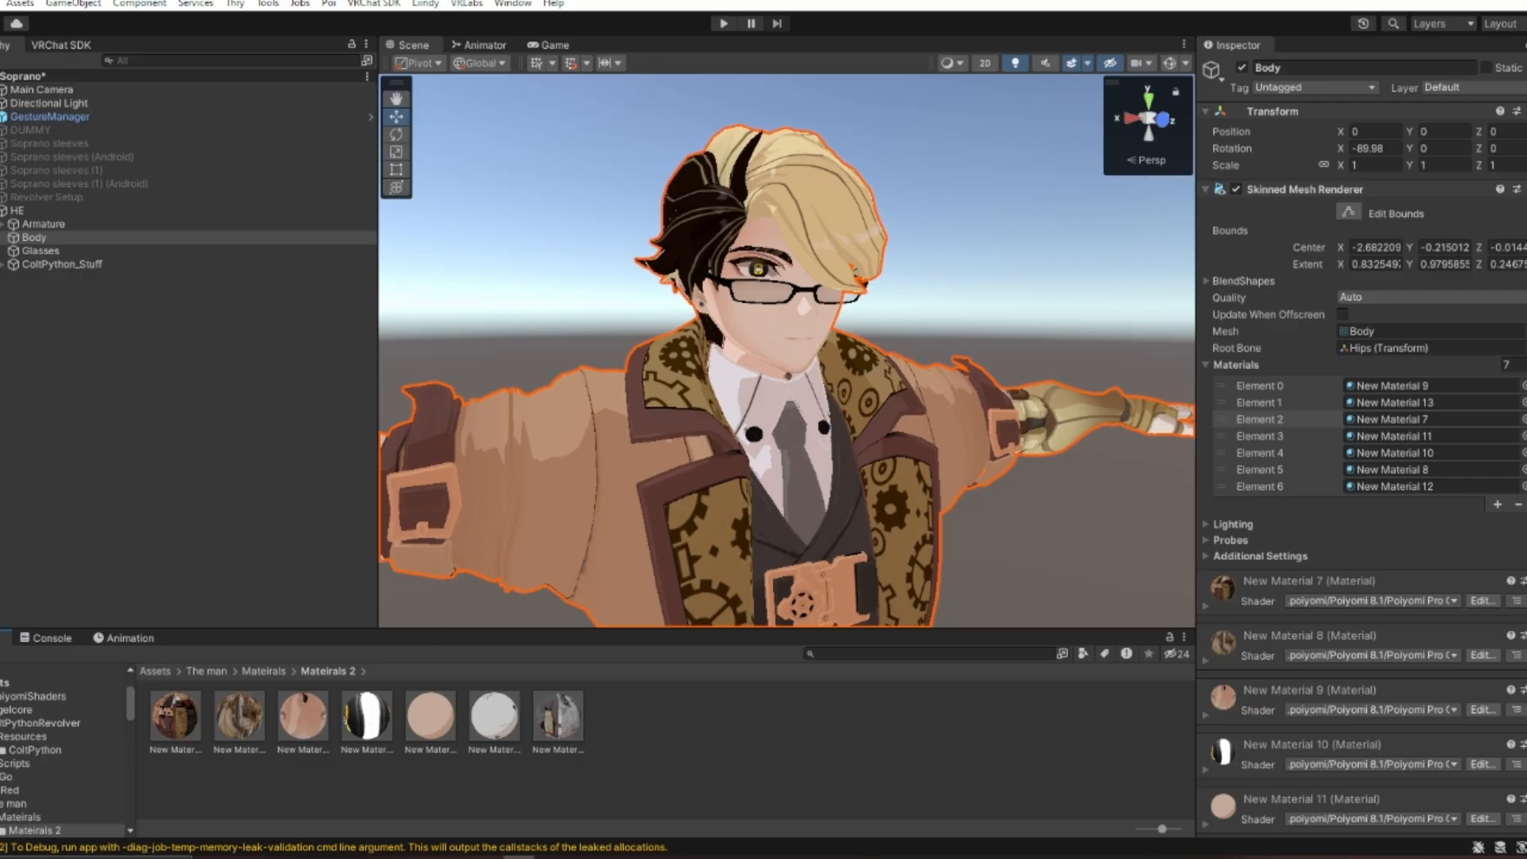
left_click(175, 720)
right_click_drag(607, 470, 602, 463)
scroll(607, 469, "down", 5)
scroll(1320, 484, "down", 2)
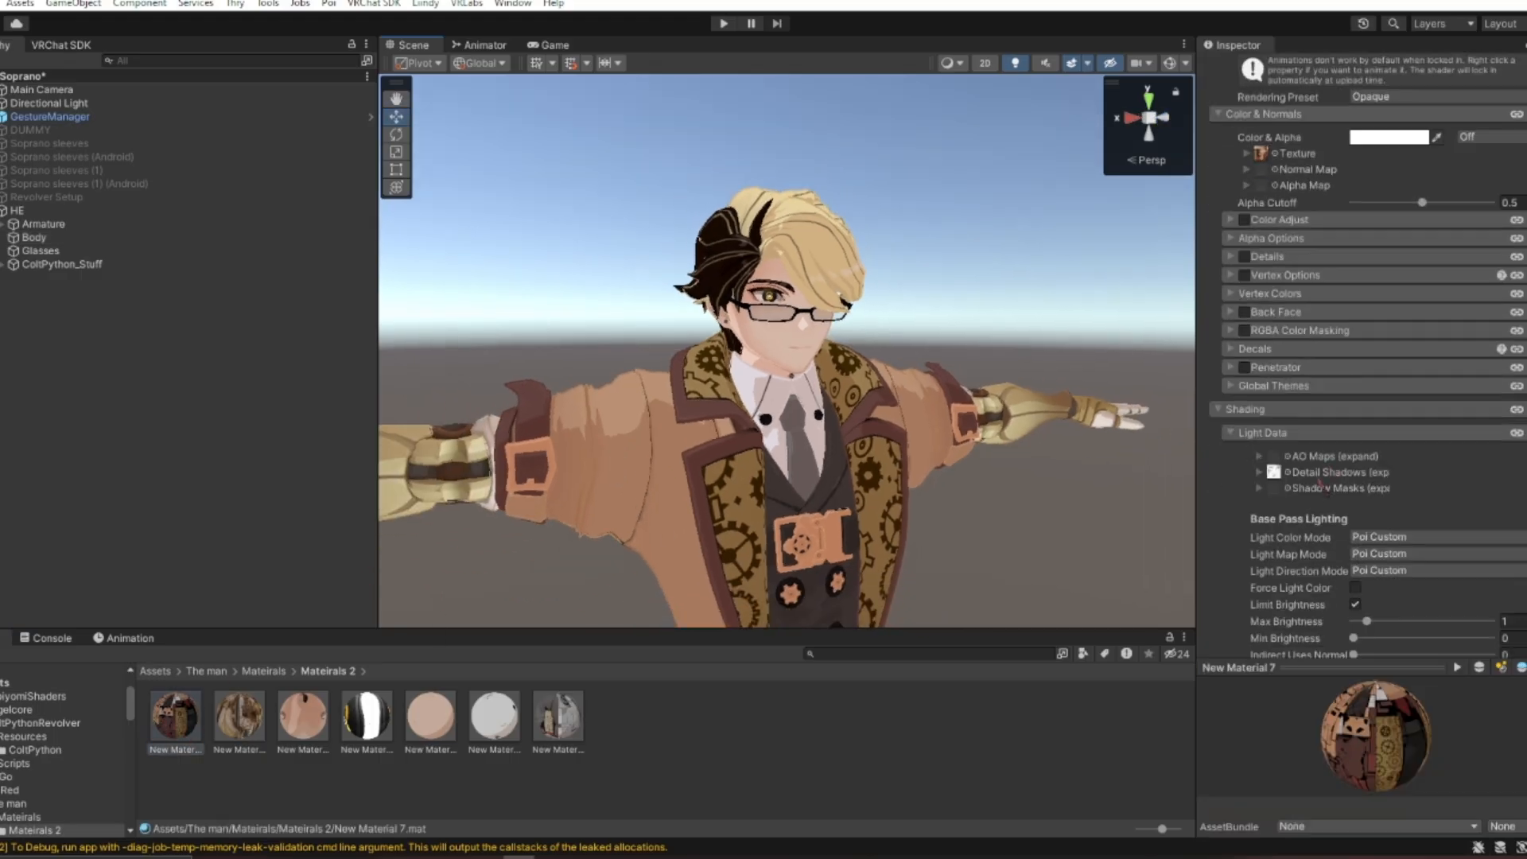
scroll(1320, 483, "down", 2)
left_click(1263, 342)
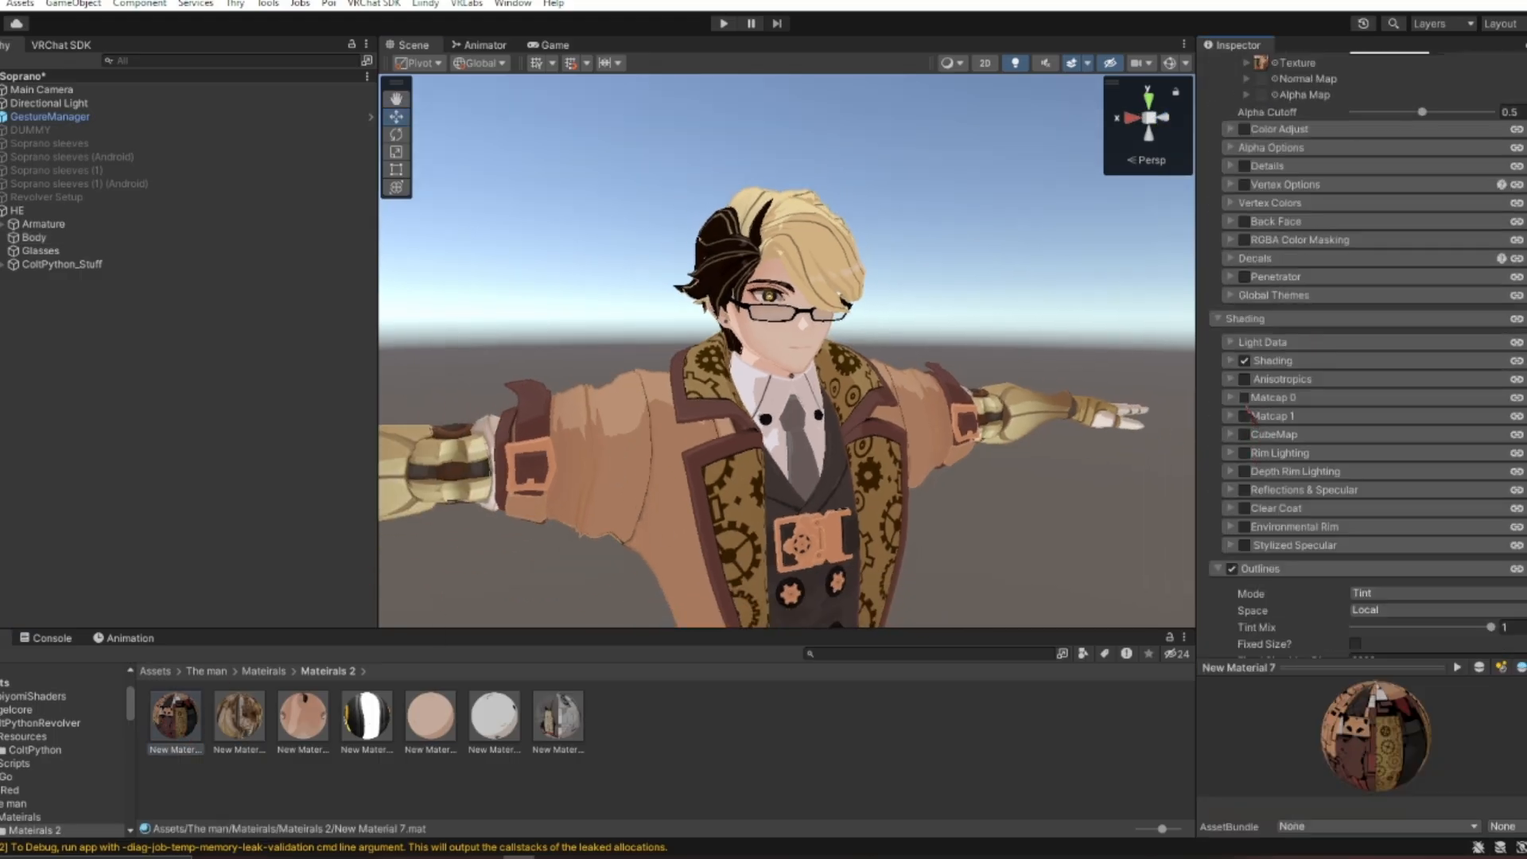
Enable Matcap 0 on New Material 7, review its settings, and check which matcap texture it uses.
left_click(1245, 398)
left_click(1283, 405)
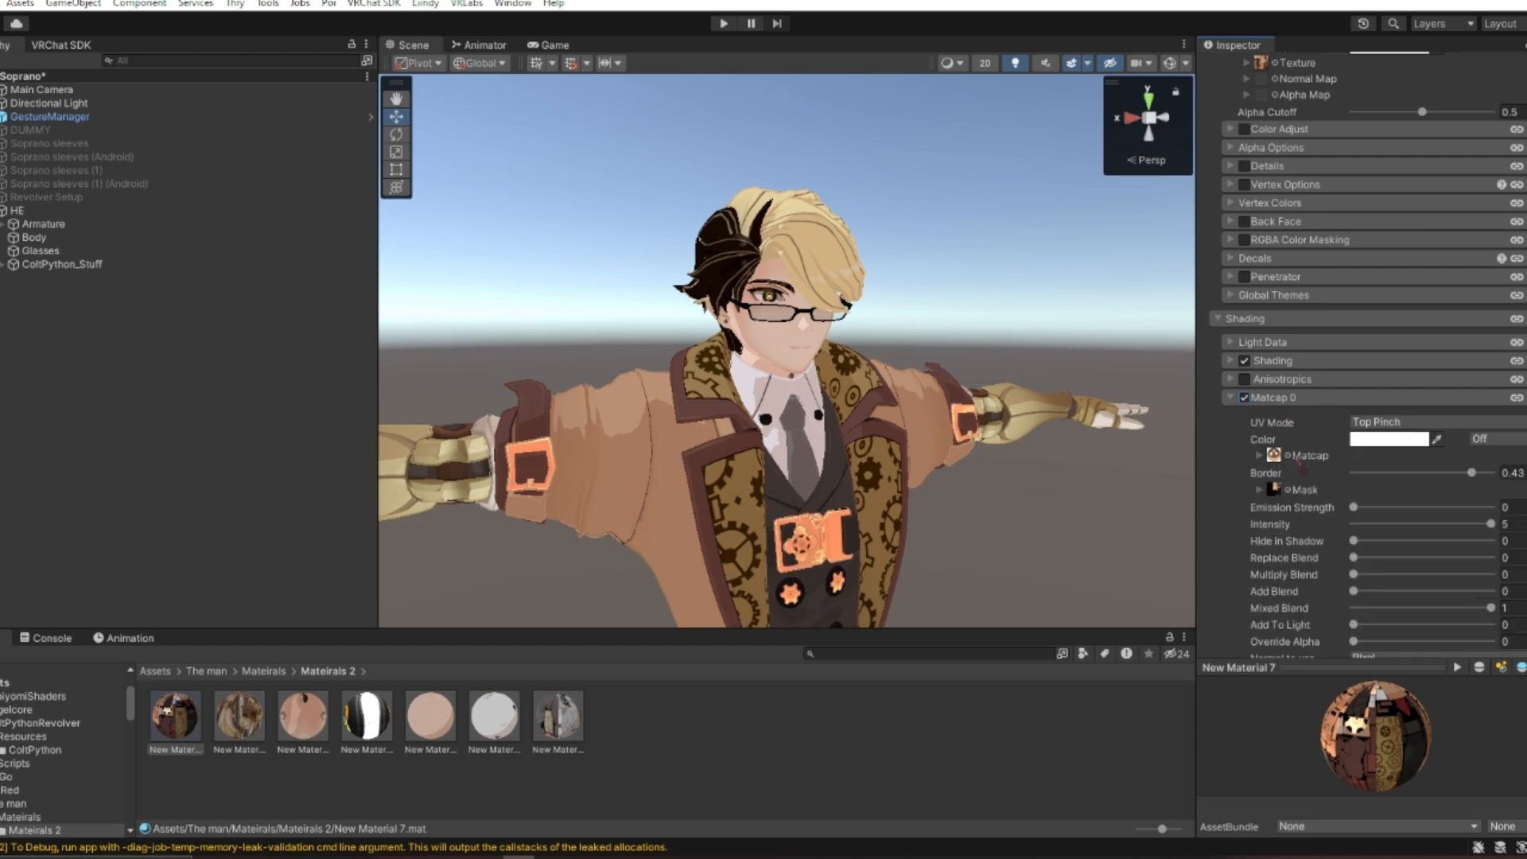
scroll(1285, 406, "down", 2)
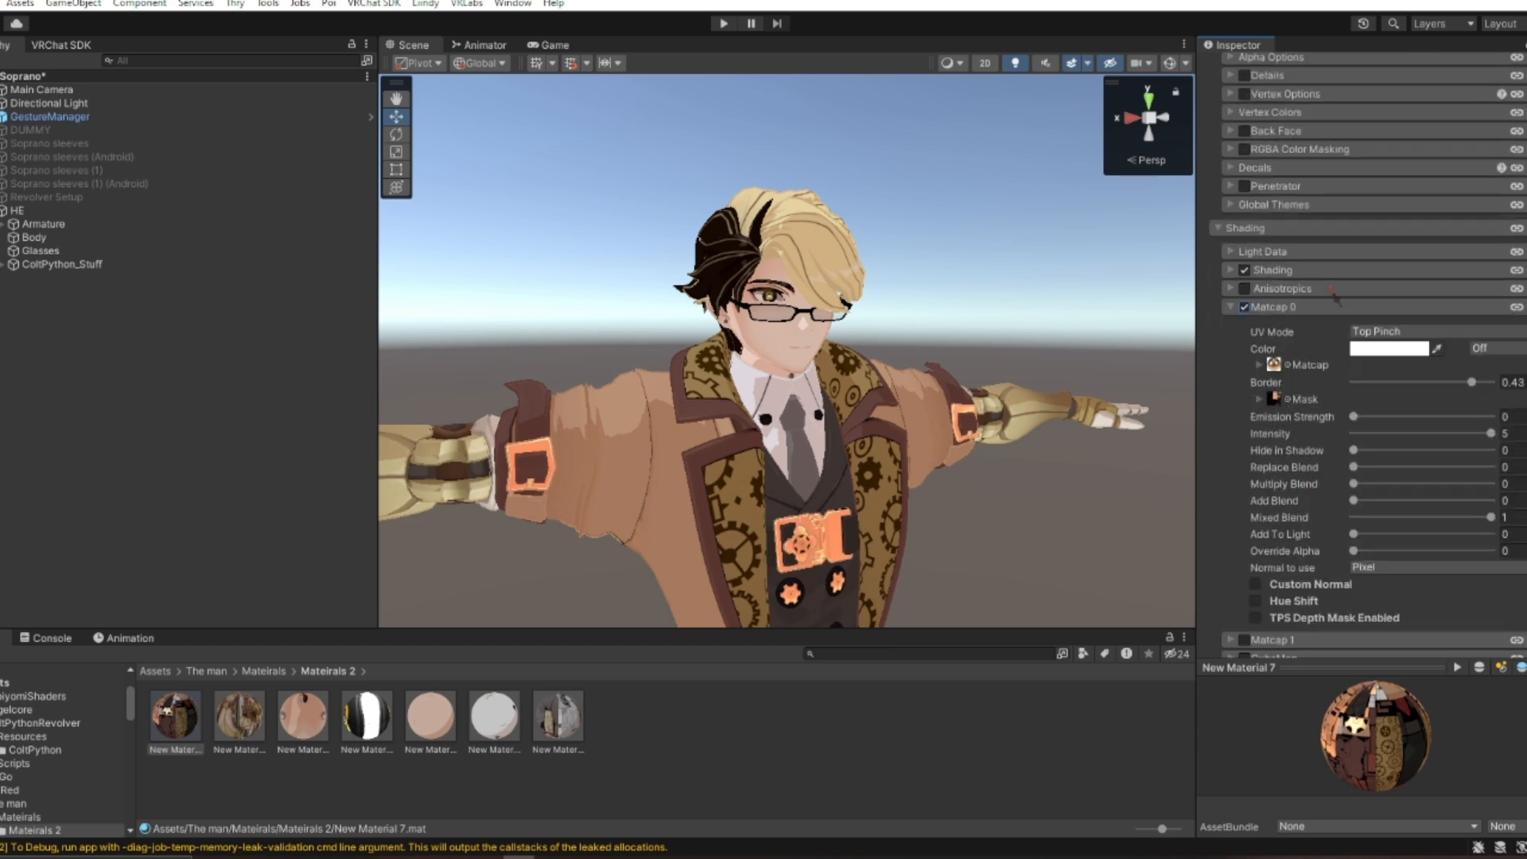
scroll(1352, 298, "down", 2)
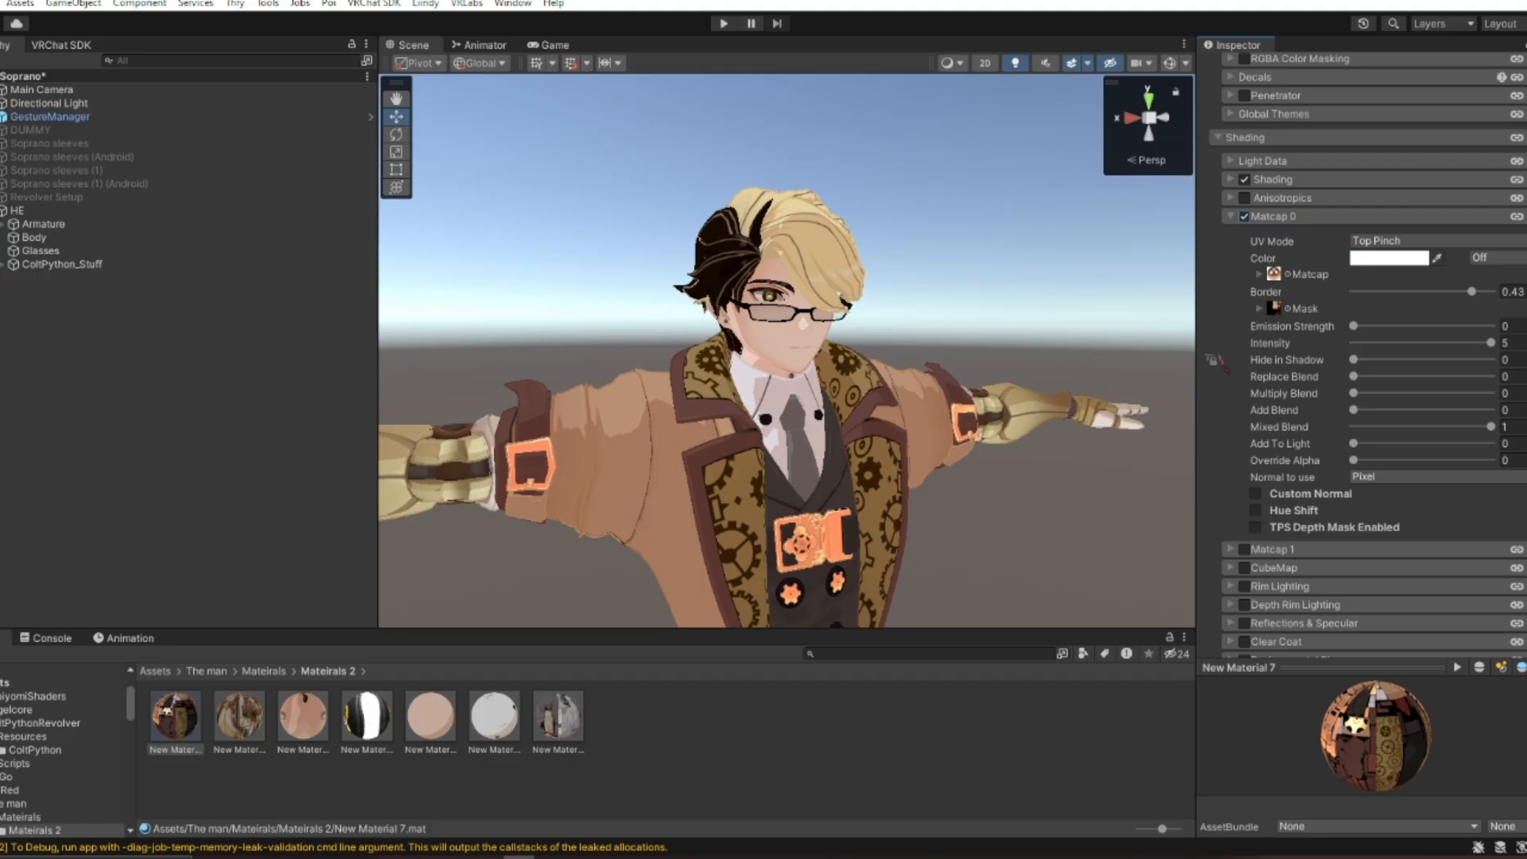
left_click(1274, 275)
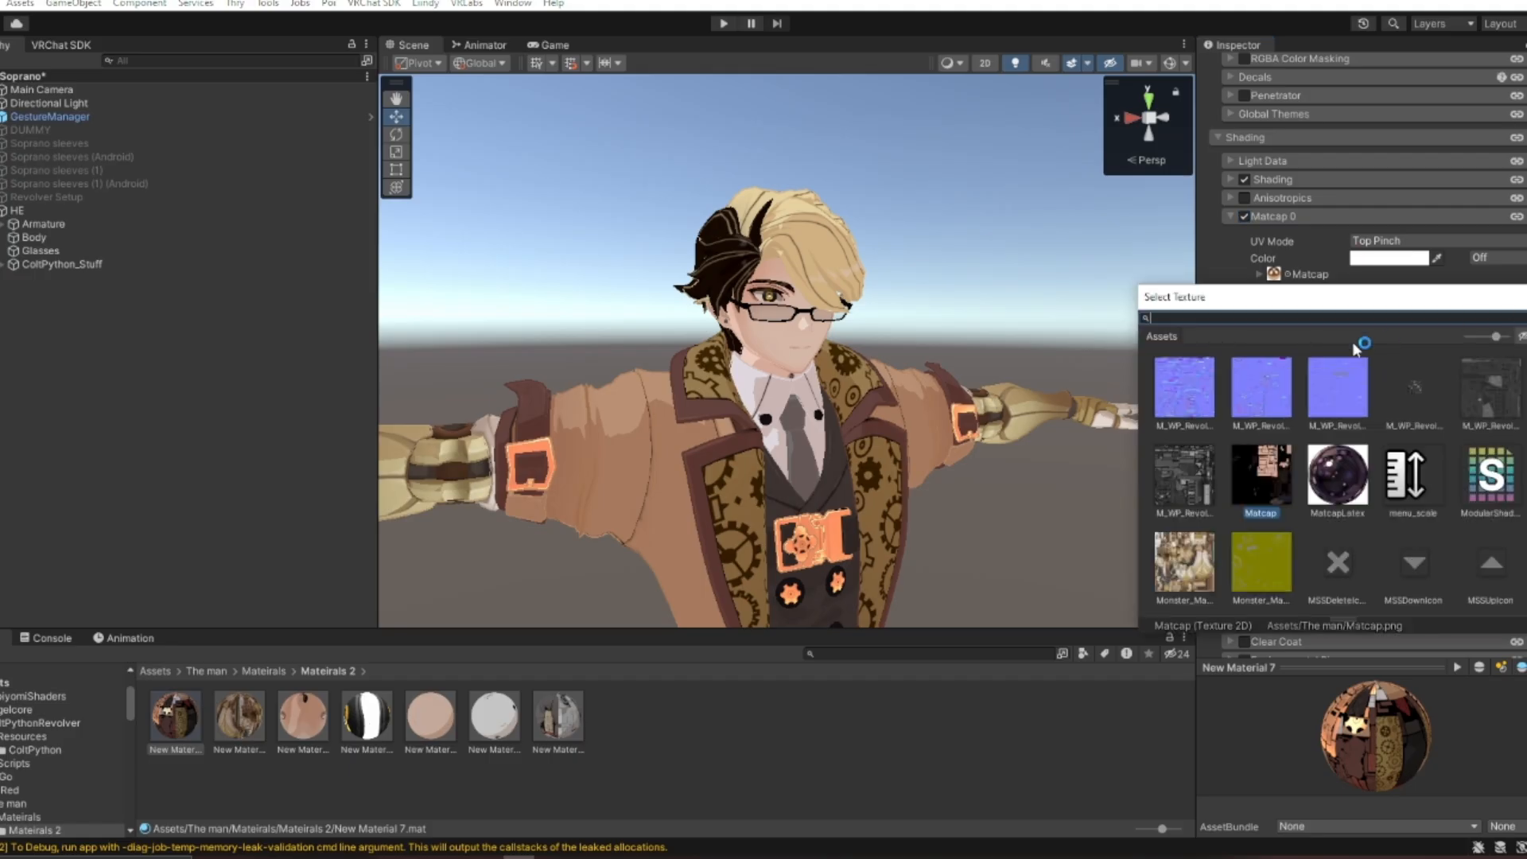
left_click(1521, 297)
Try Matcap 0 on the coat without a mask, view the avatar from several angles, and undo the mask removal.
left_click(1273, 305)
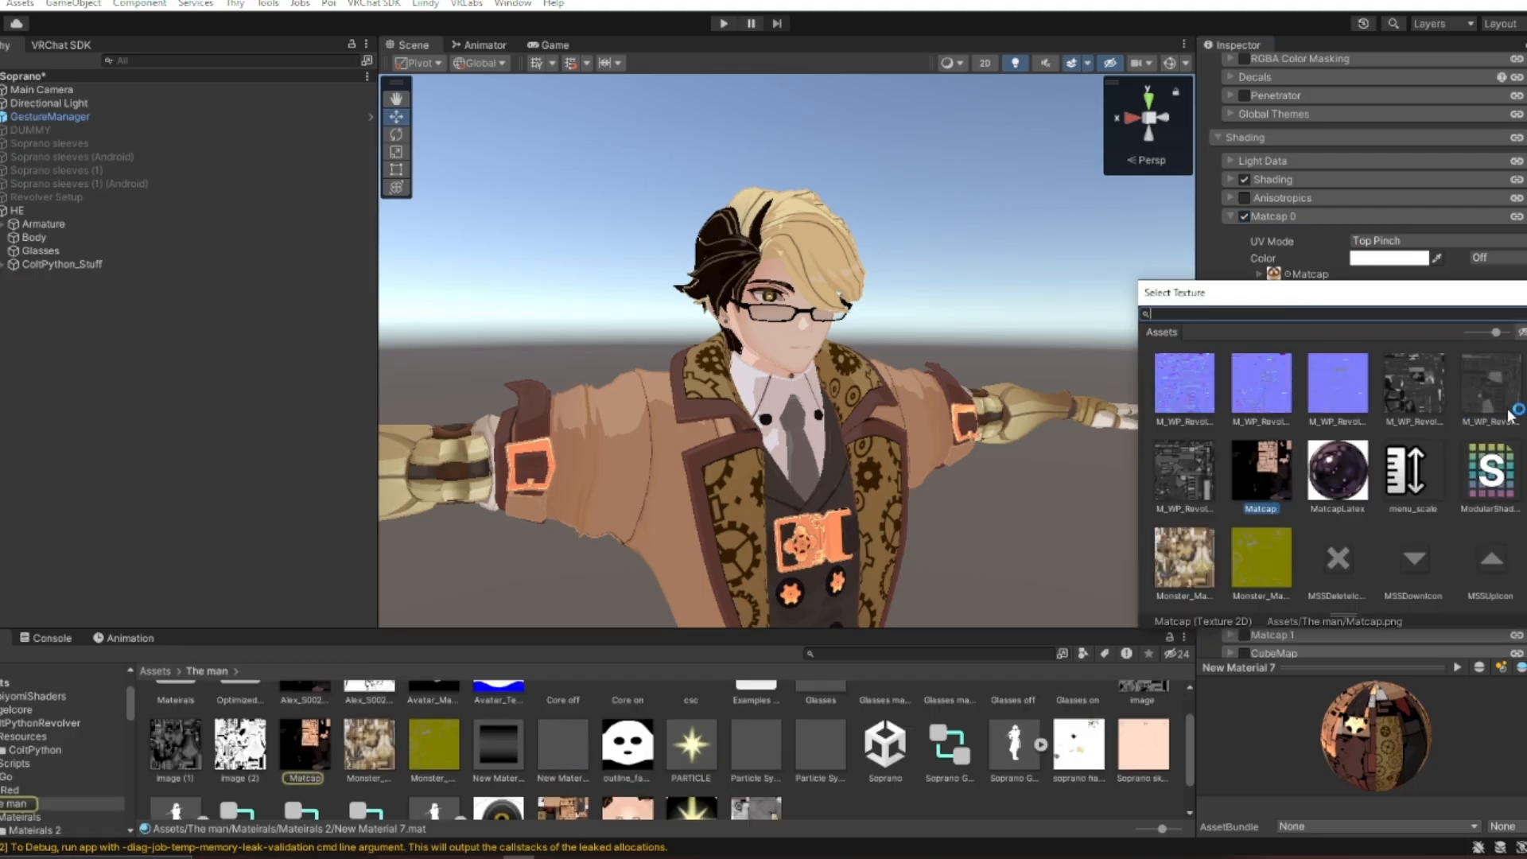
double_click(1210, 411)
key("w")
right_click_drag(914, 358, 607, 493)
key("s")
key("w")
key("d")
key("s")
key("a")
key("w")
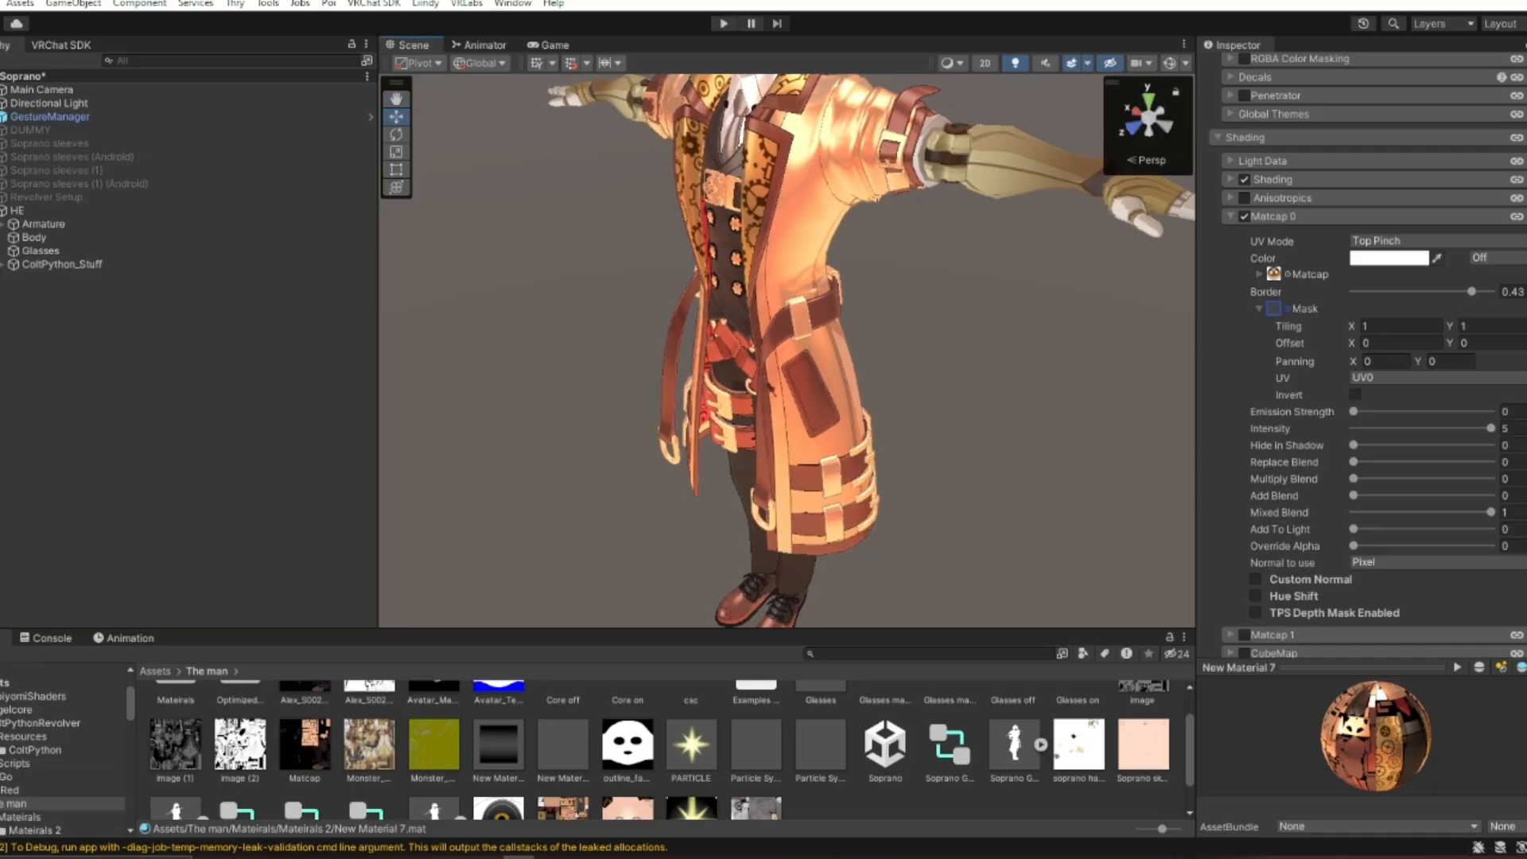
right_click_drag(668, 373, 926, 245)
key("a")
key("w")
right_click_drag(1031, 508, 1066, 485)
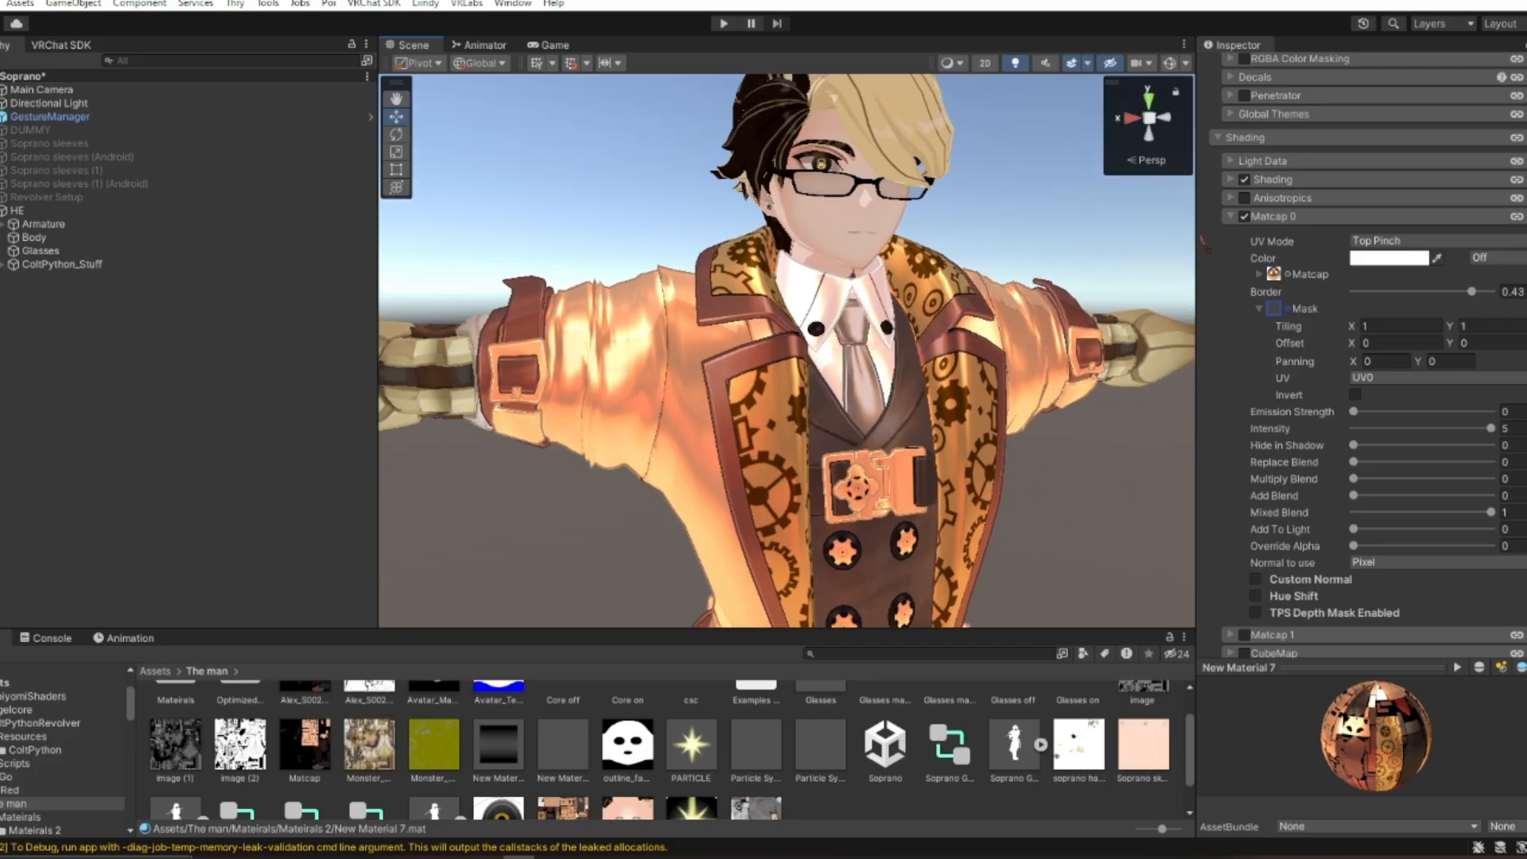
key("ctrl+z")
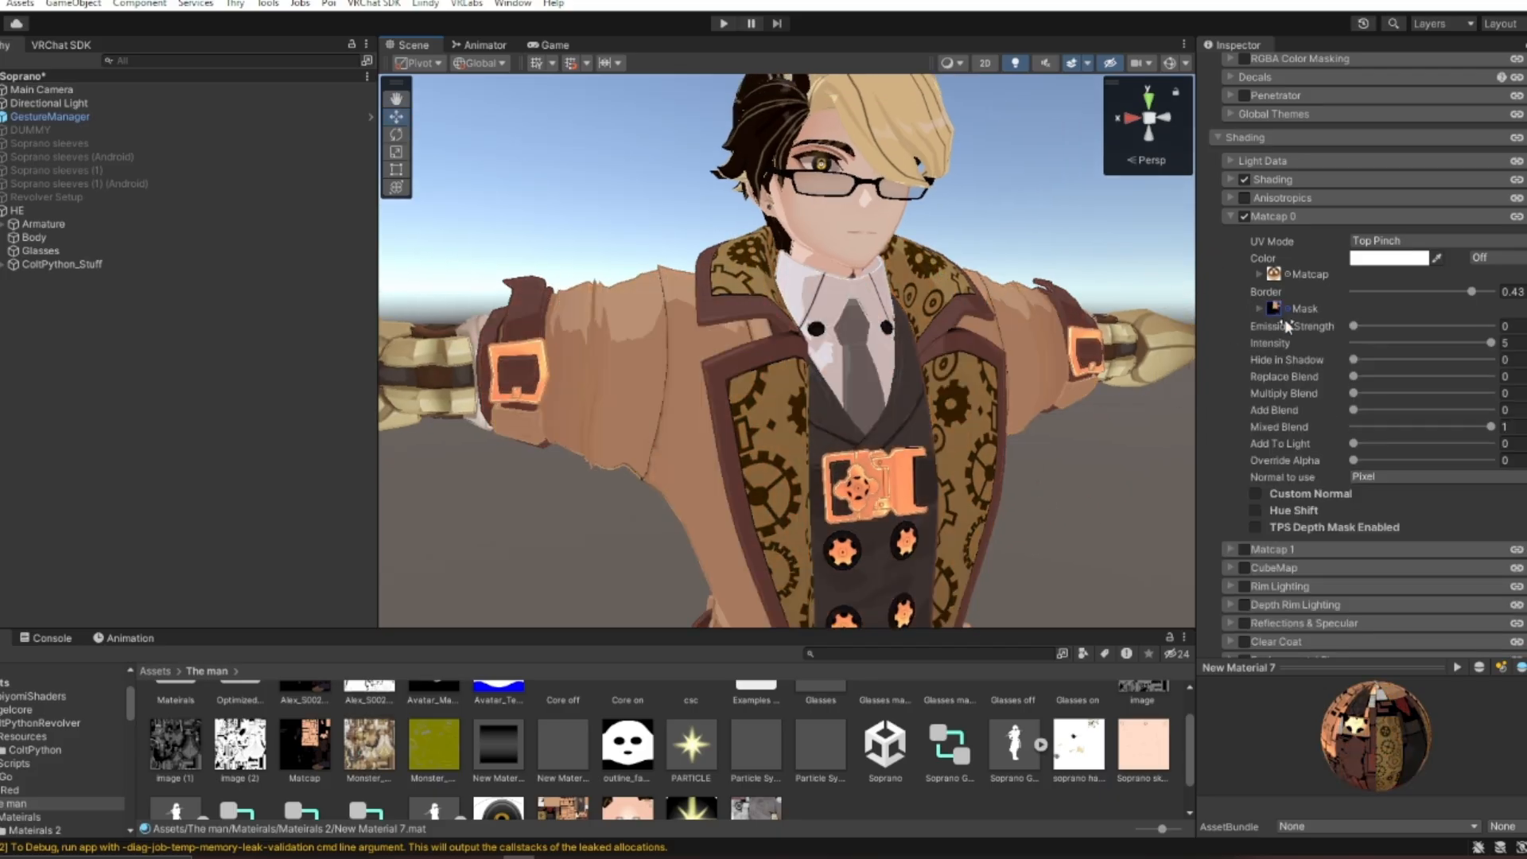
Open the mask image Matcap.png and the coat texture SopranoCoat3.png, compare their layouts, and close Matcap.png.
left_click(1274, 308)
double_click(305, 744)
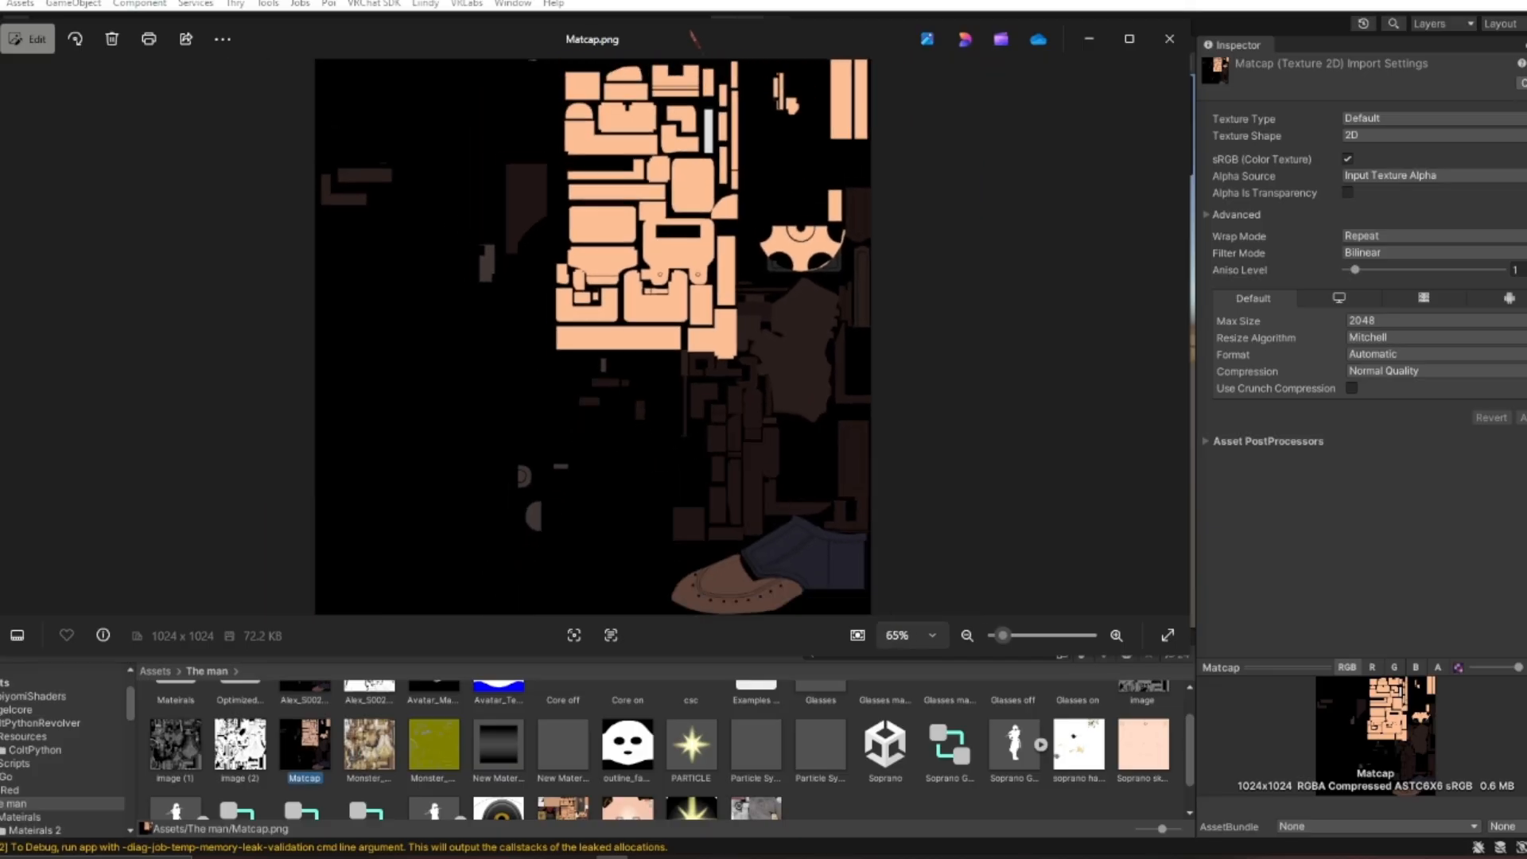
left_click_drag(766, 59, 1526, 182)
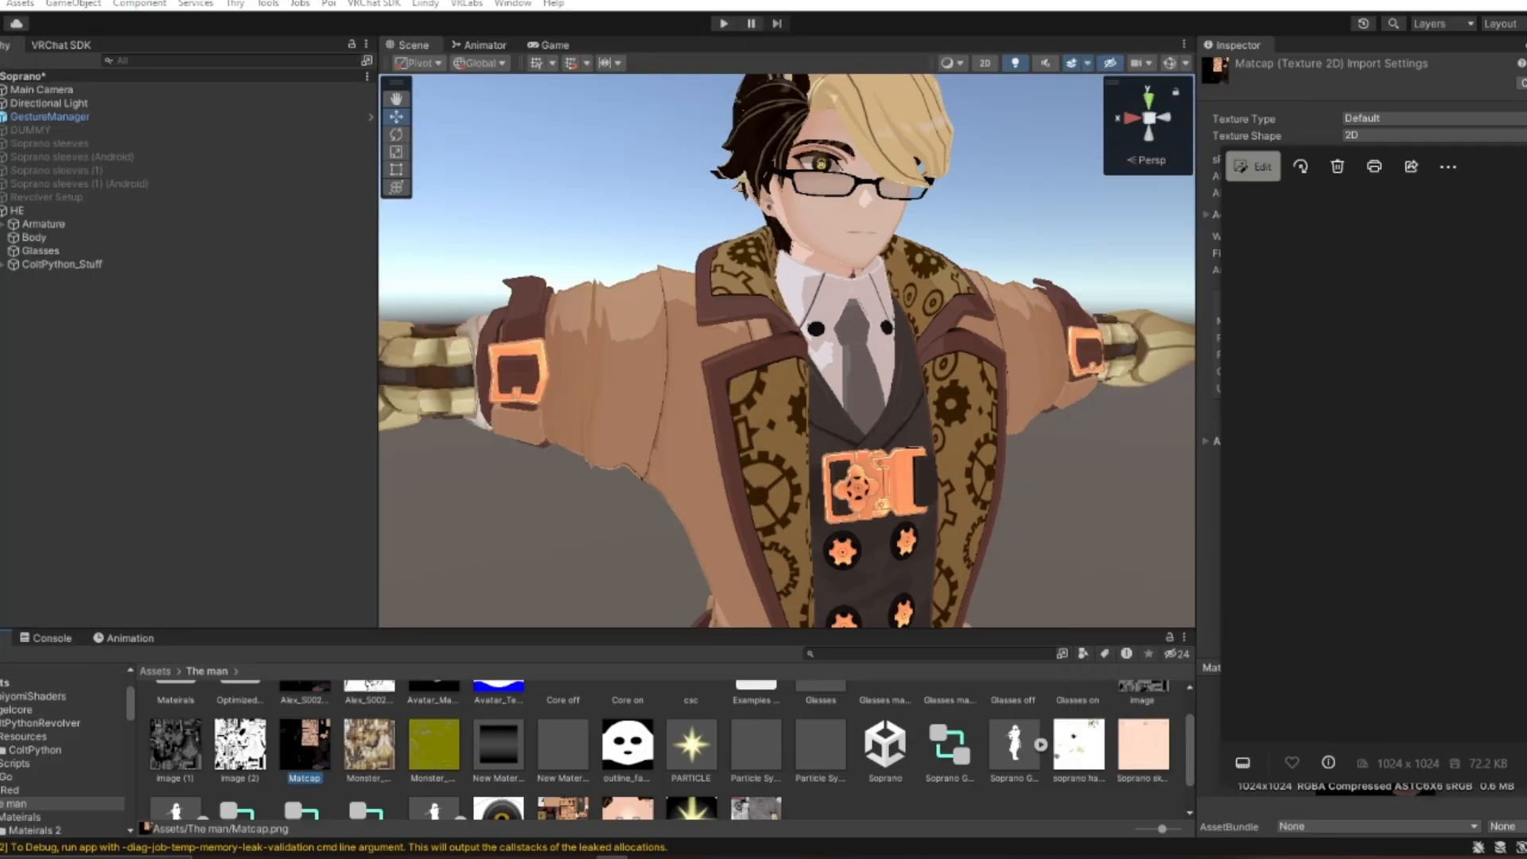
scroll(464, 781, "up", 2)
scroll(342, 732, "down", 2)
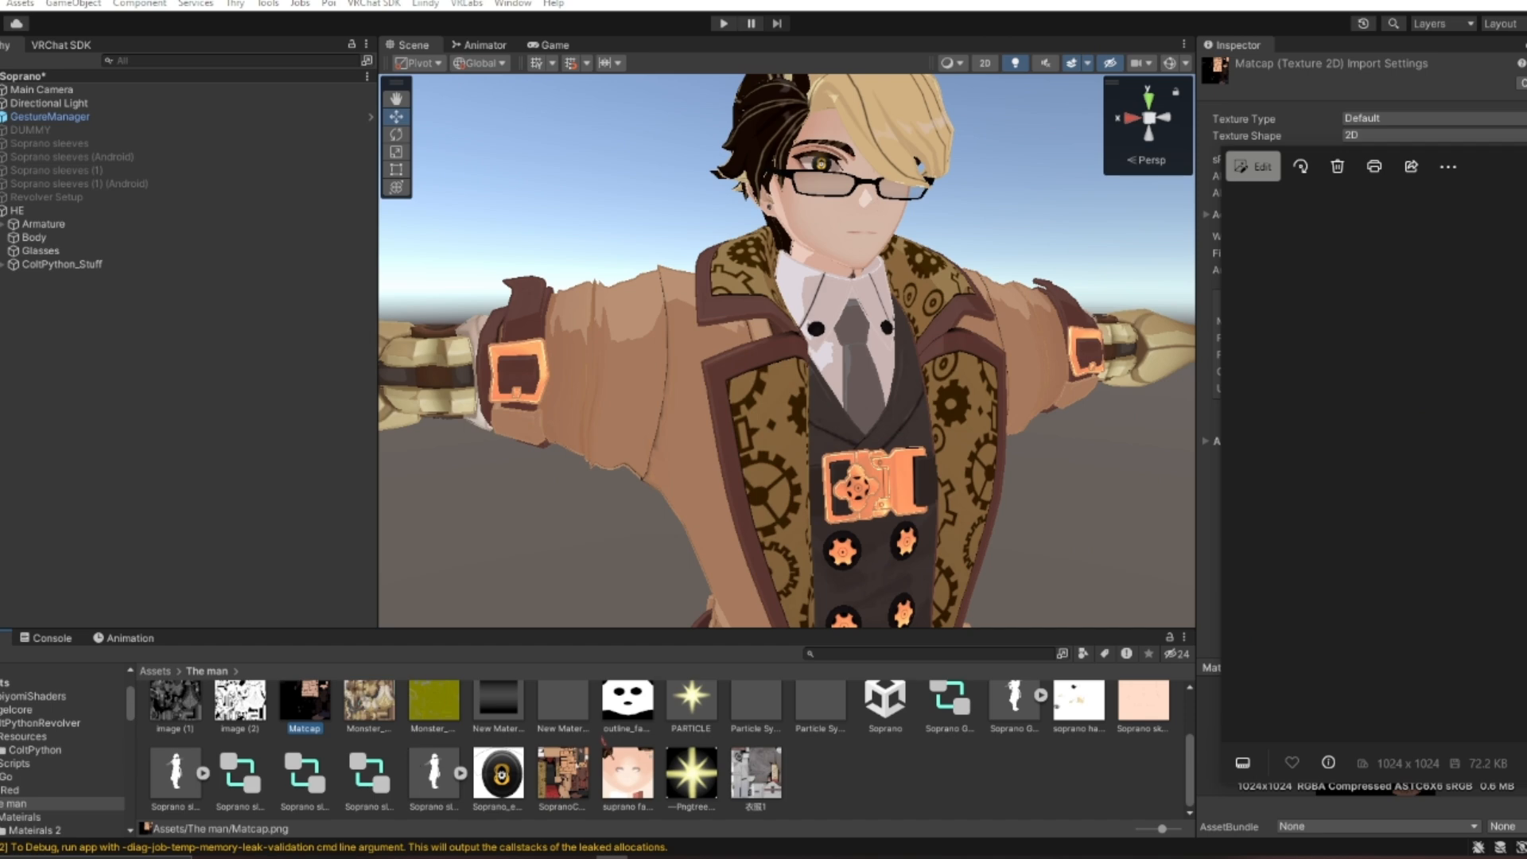
double_click(563, 771)
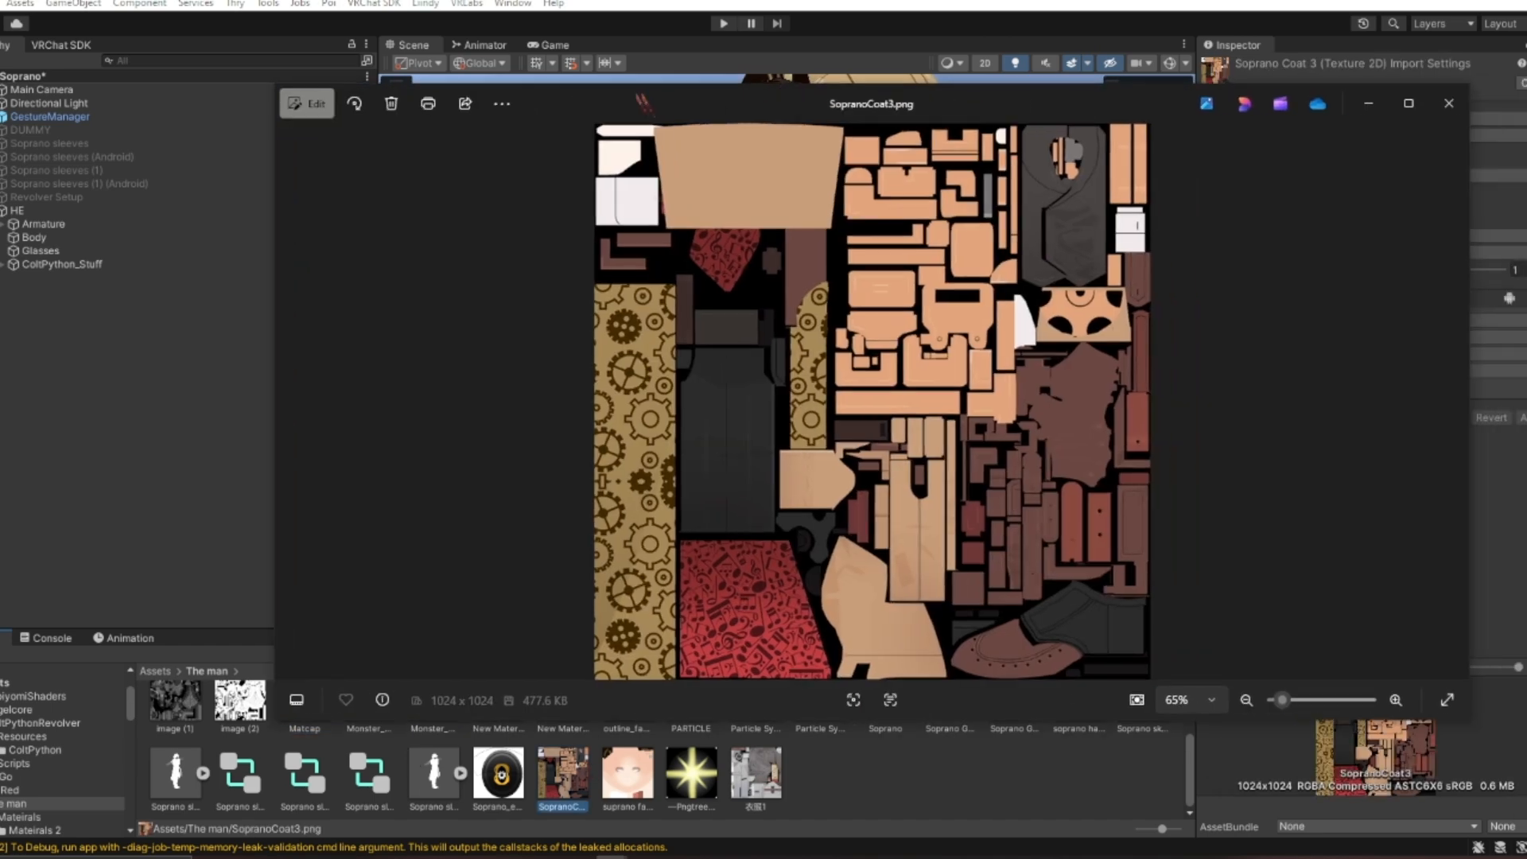
left_click_drag(642, 100, 470, 86)
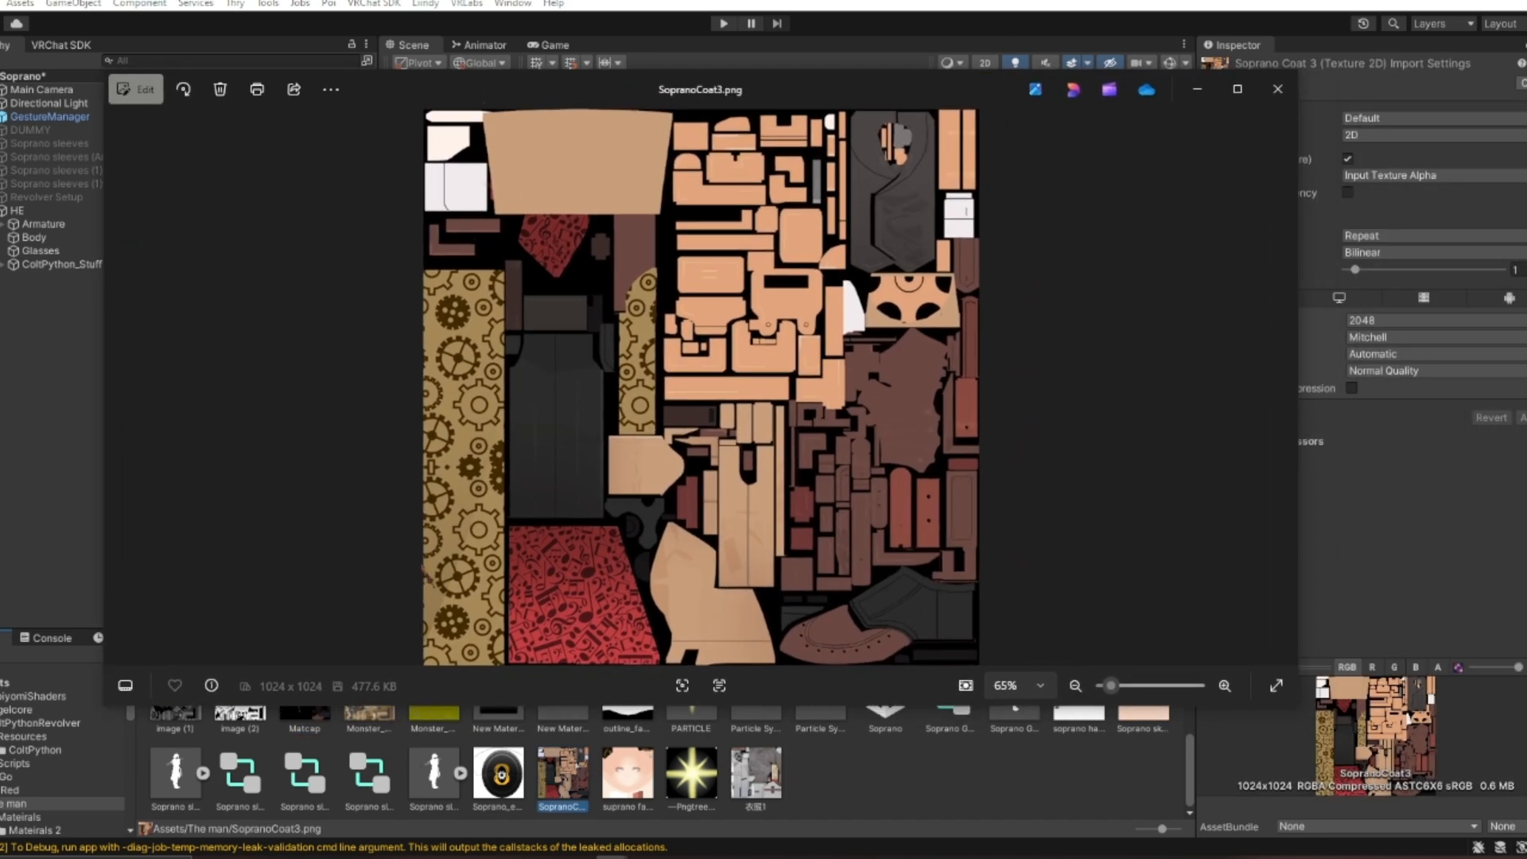
left_click_drag(1526, 159, 778, 99)
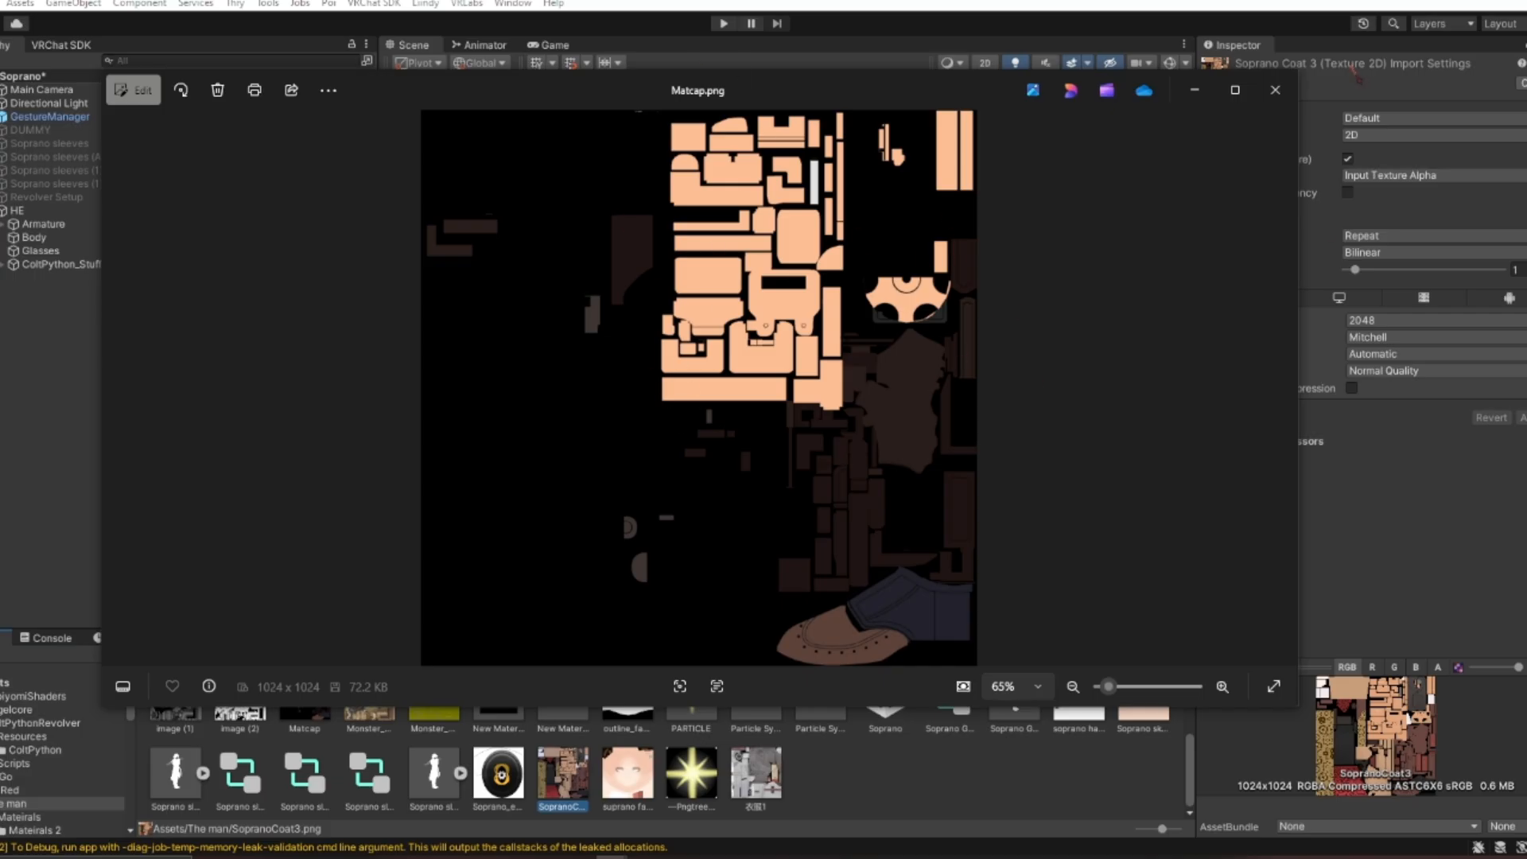
left_click(1290, 97)
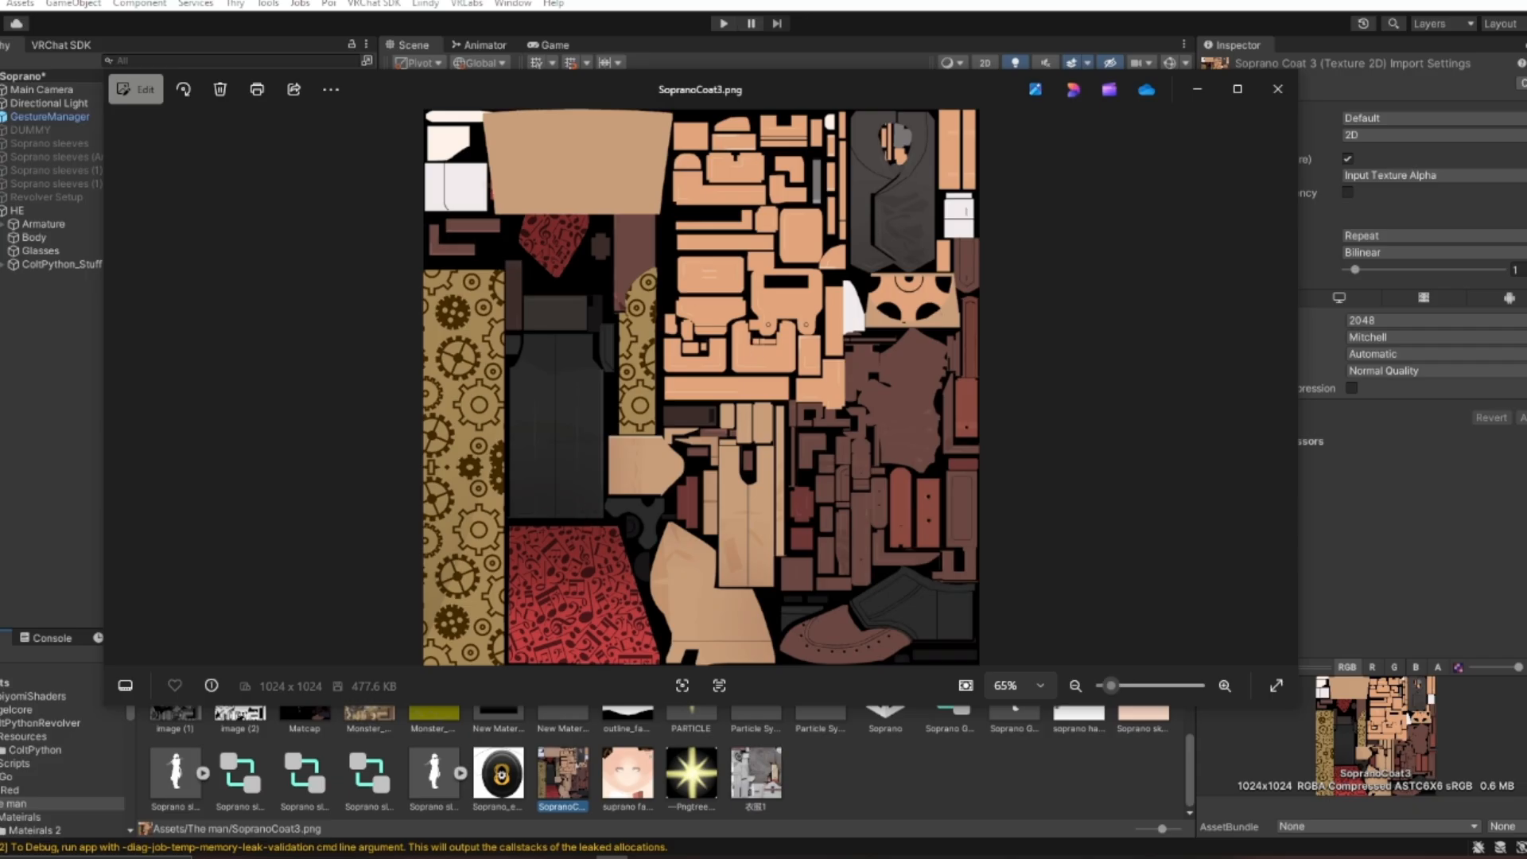
Examine the leather and shoe areas of SopranoCoat3.png up close, close the image, and view the avatar's coat again.
scroll(840, 262, "up", 3)
scroll(836, 302, "down", 3)
scroll(990, 624, "up", 3)
scroll(989, 624, "up", 4)
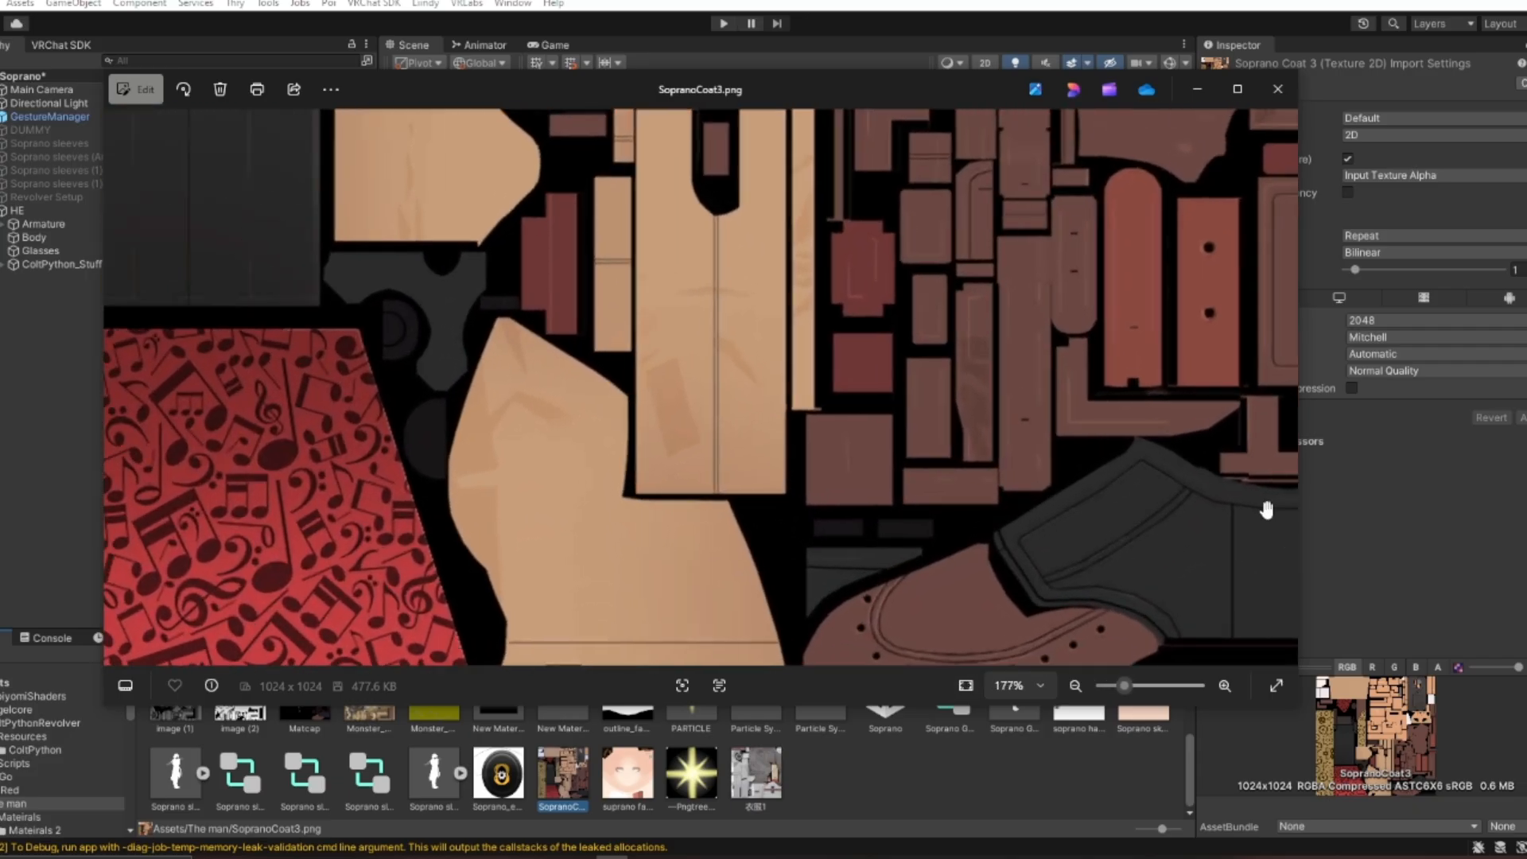
scroll(1263, 513, "down", 10)
left_click(1278, 89)
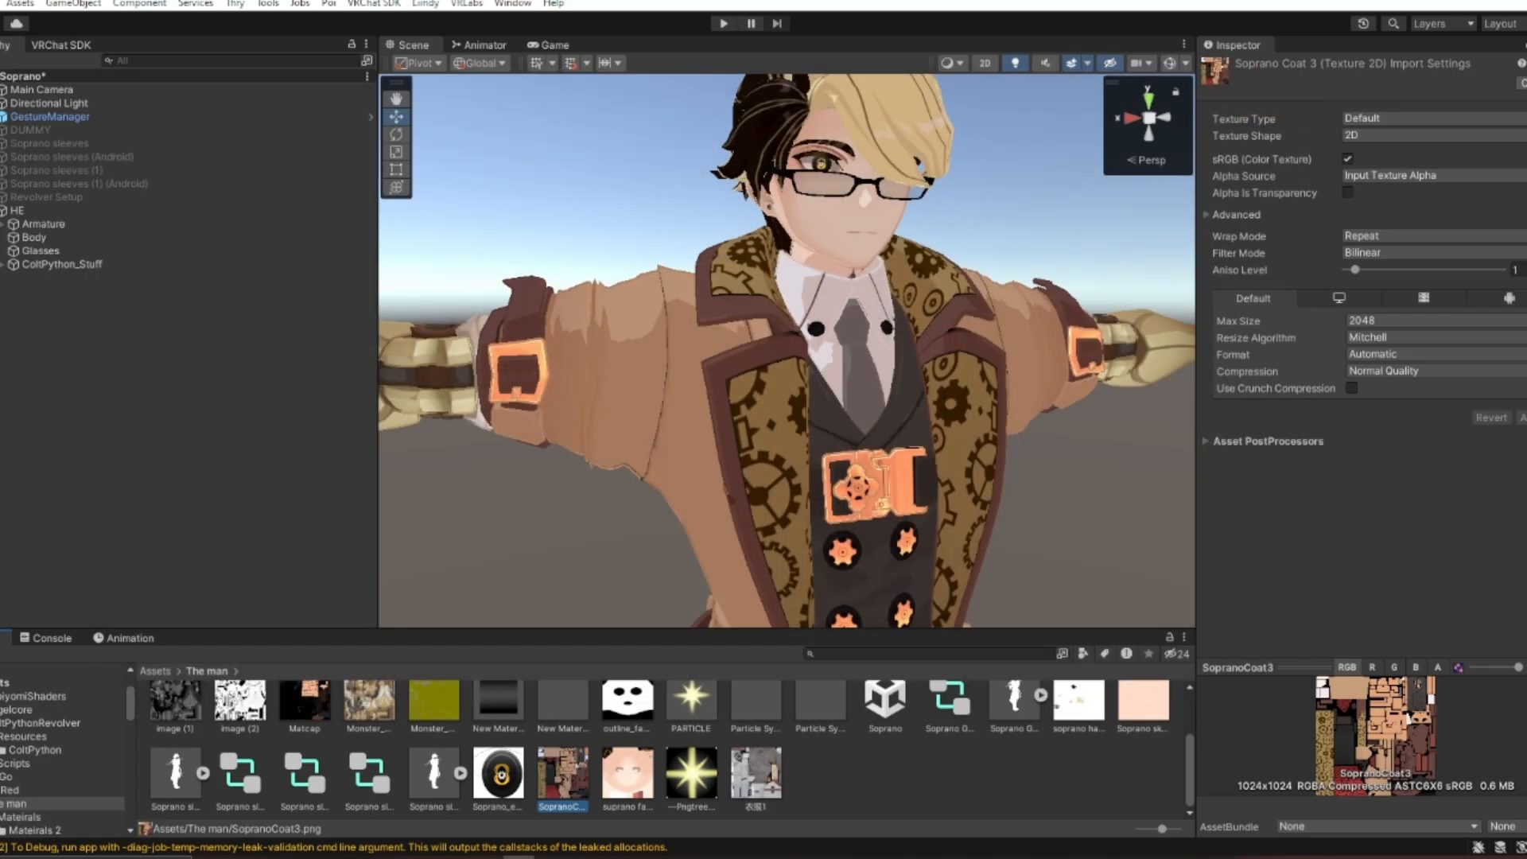
mouse_move(719, 458)
right_mouse_down()
mouse_move(756, 398)
mouse_move(691, 569)
mouse_move(708, 485)
right_mouse_up()
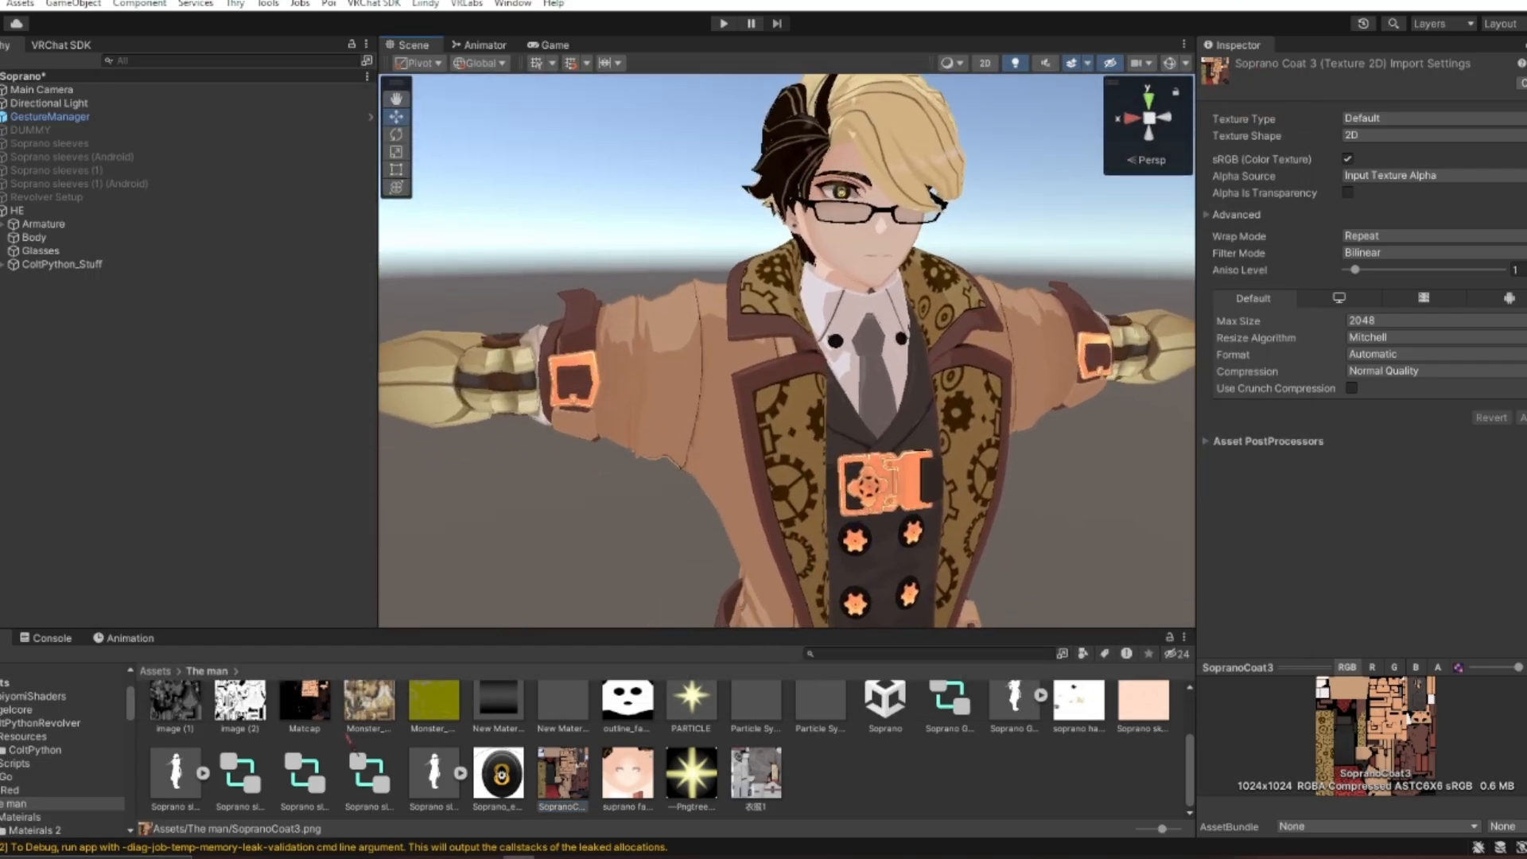
Select New Material 7 in The man/Mateirals/Mateirals 2 and review its Matcap 0 settings alongside the avatar's coat.
scroll(299, 742, "up", 3)
double_click(182, 716)
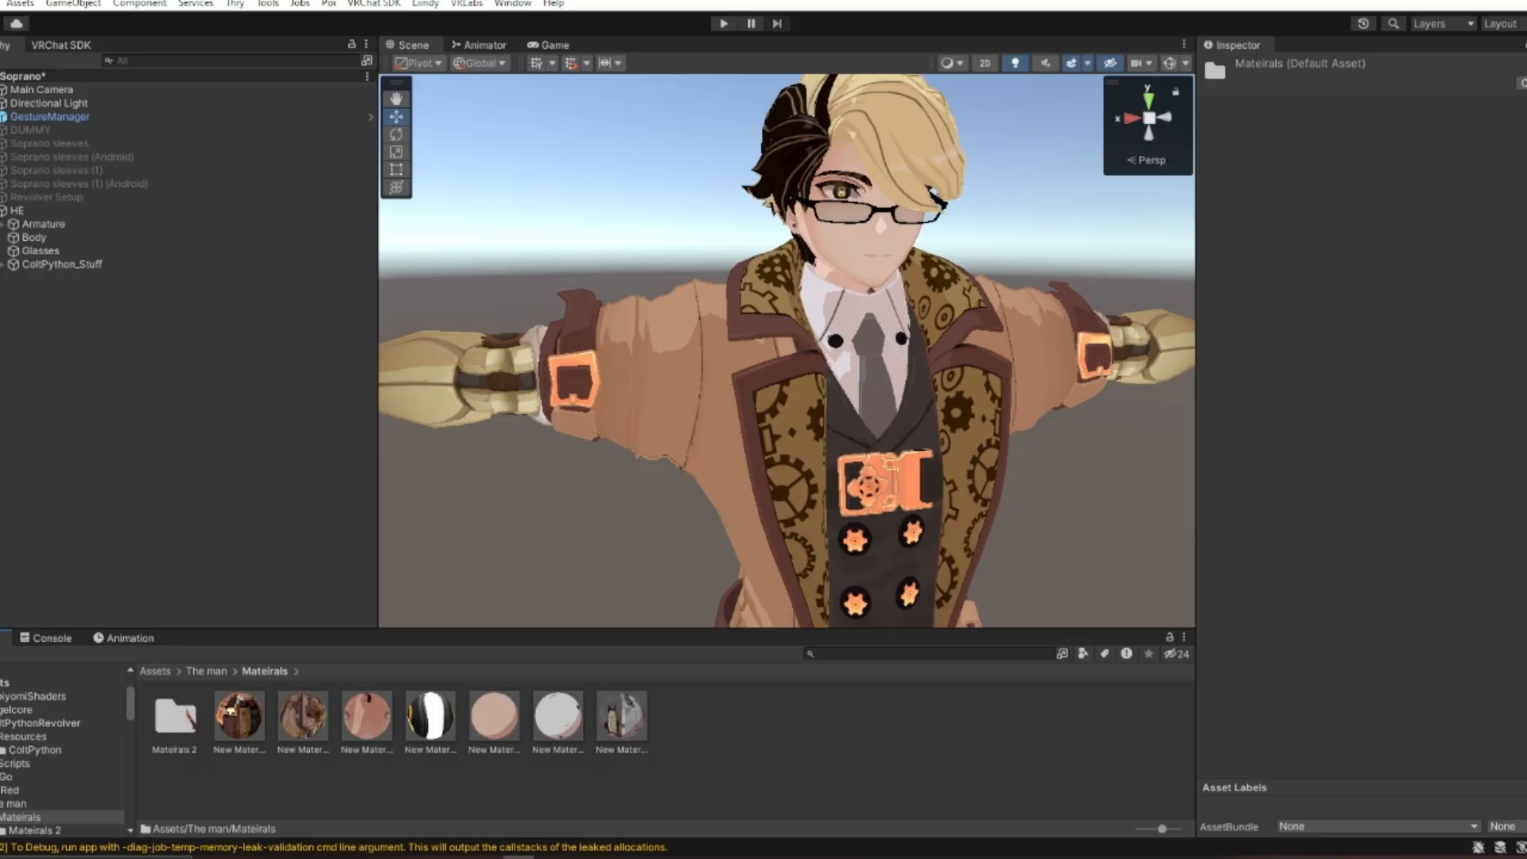
double_click(175, 716)
left_click(175, 716)
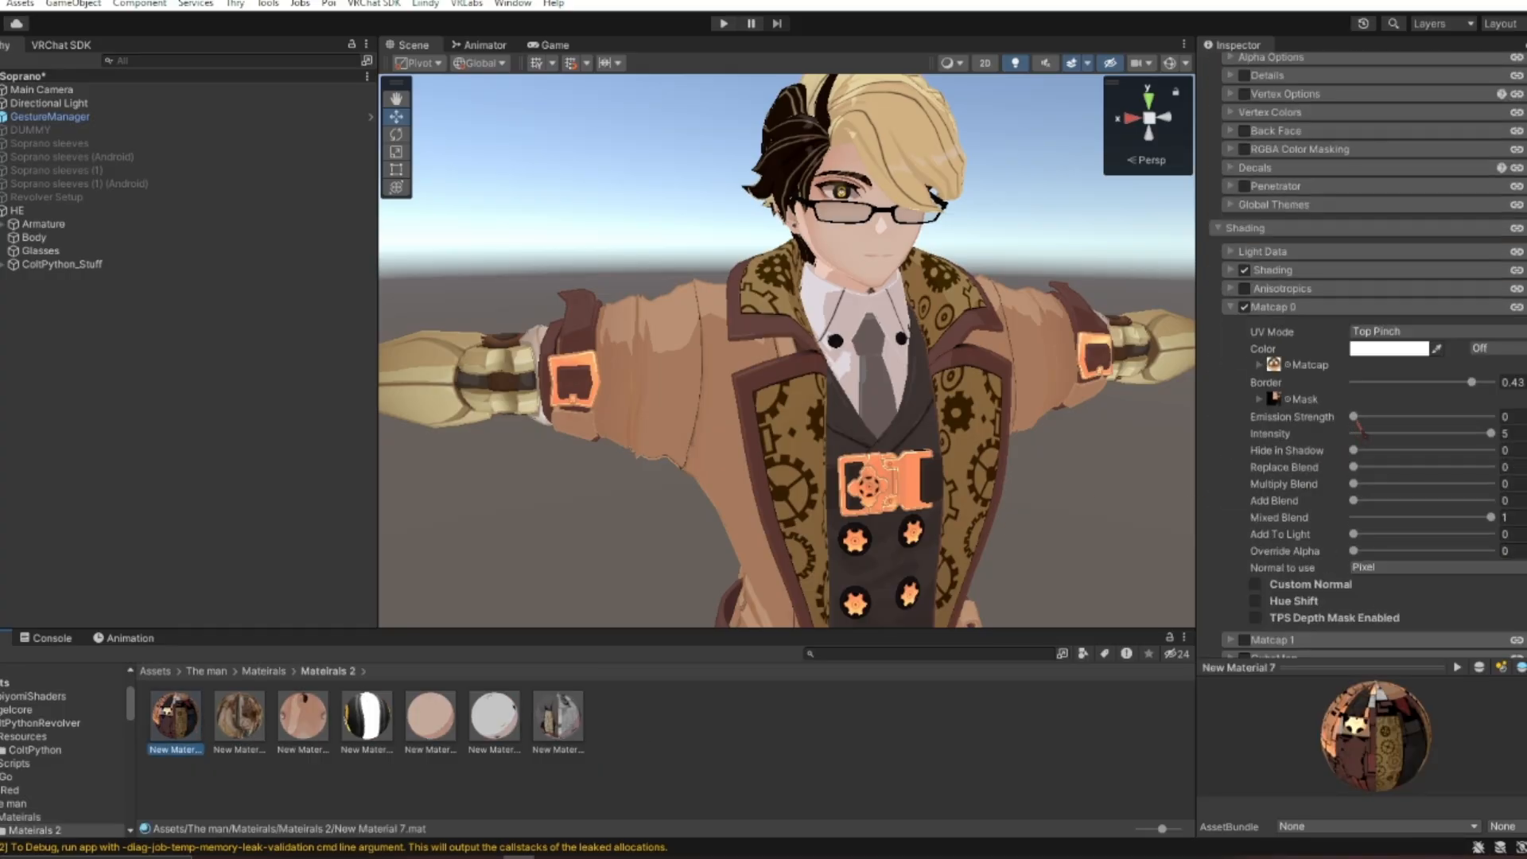
scroll(1358, 426, "down", 4)
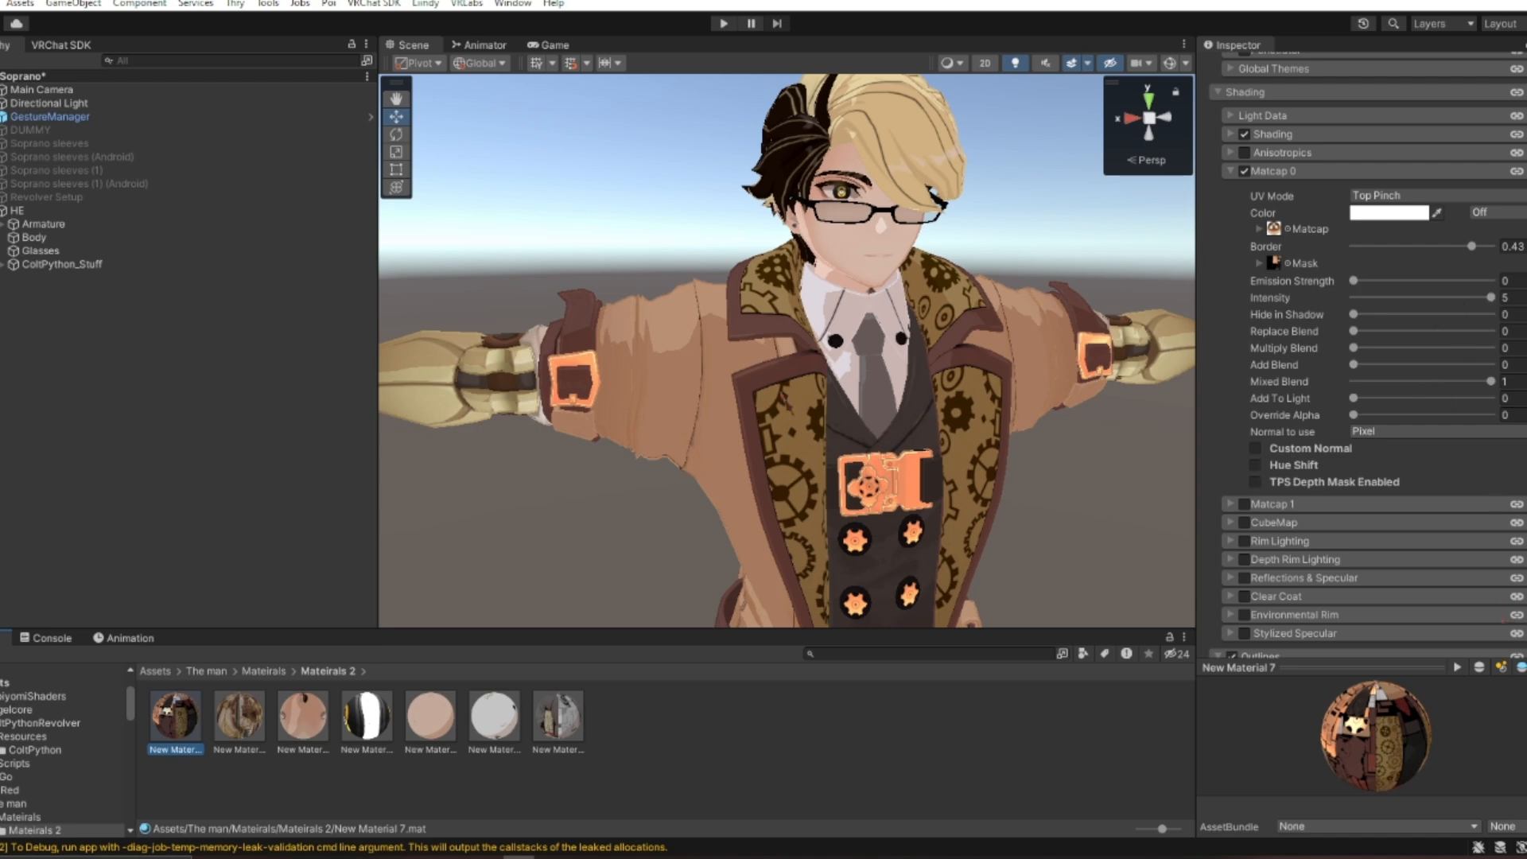
left_click_drag(784, 395, 855, 378, "alt")
scroll(856, 378, "down", 3)
scroll(855, 378, "up", 3)
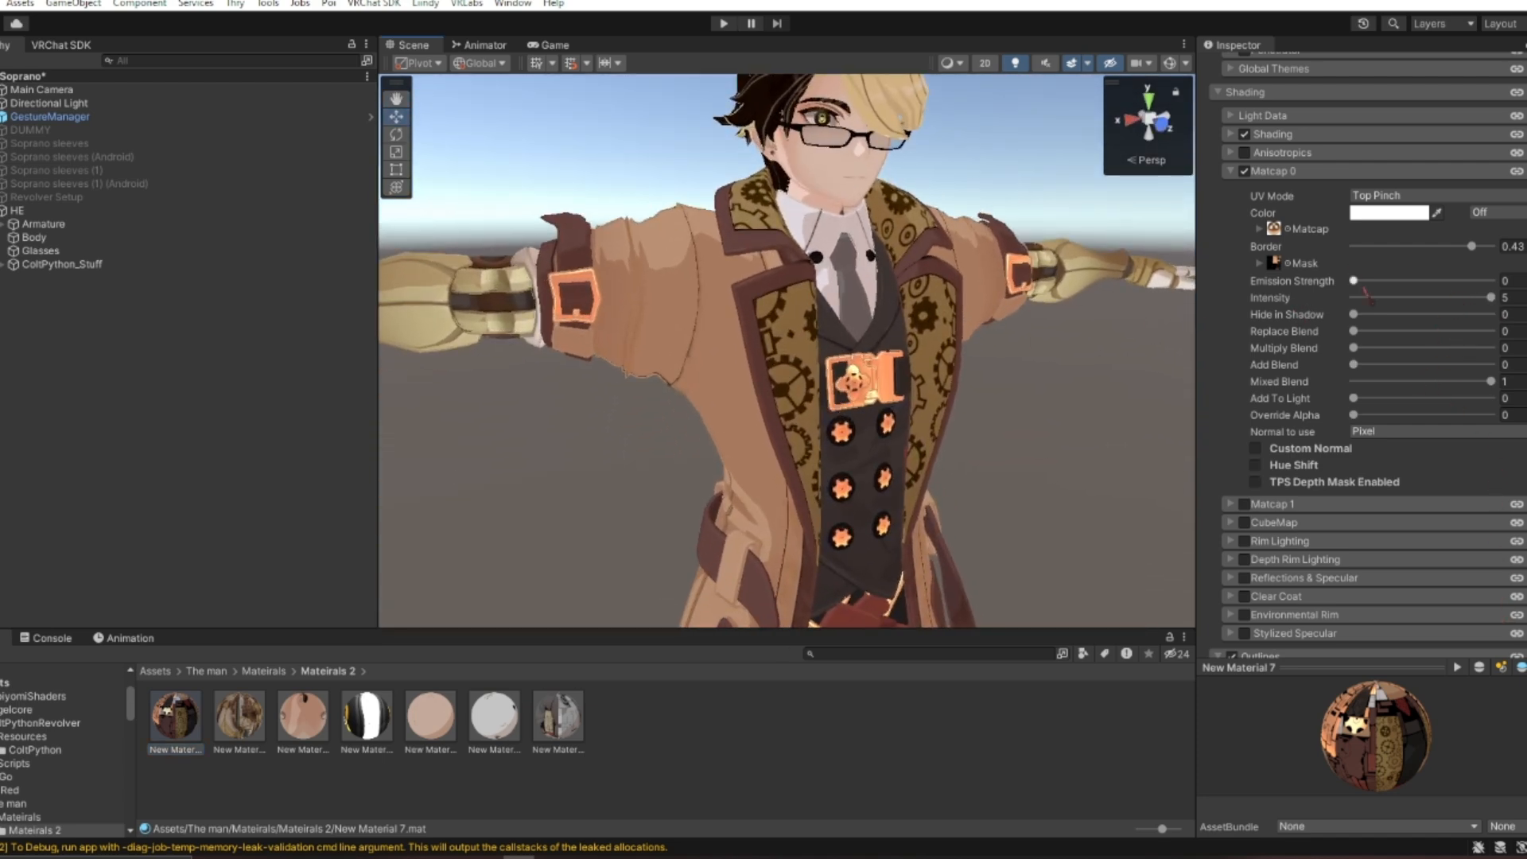
Try Multiply Blend and Add Blend on New Material 7's Matcap 0, returning both to 0.
left_click_drag(1354, 281, 1301, 279)
left_click_drag(1354, 348, 1503, 323)
right_click_drag(1050, 374, 1139, 295)
key("w")
key("s")
left_click_drag(1459, 332, 1056, 398)
left_click(1380, 364)
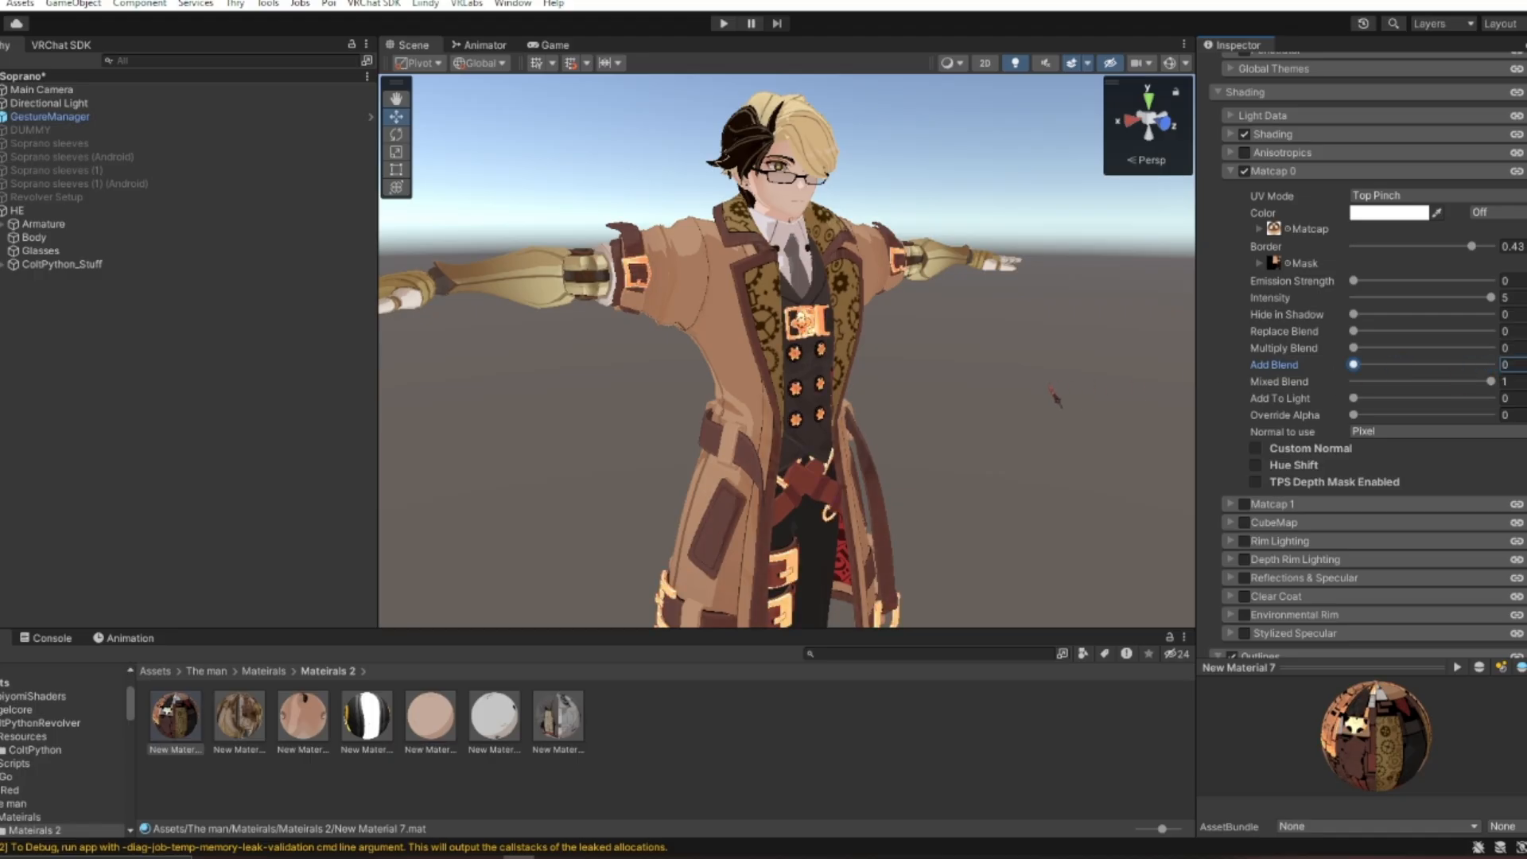
Try Matcap 0 with Mixed Blend at 0 and Replace Blend at 1, and restore them to 1 and 0.
left_click_drag(1473, 380, 1340, 382)
right_click_drag(951, 374, 585, 331)
key("w")
left_click_drag(1396, 367, 1255, 388)
left_click_drag(1386, 332, 1493, 330)
right_click_drag(829, 398, 1042, 485)
key("a")
key("s")
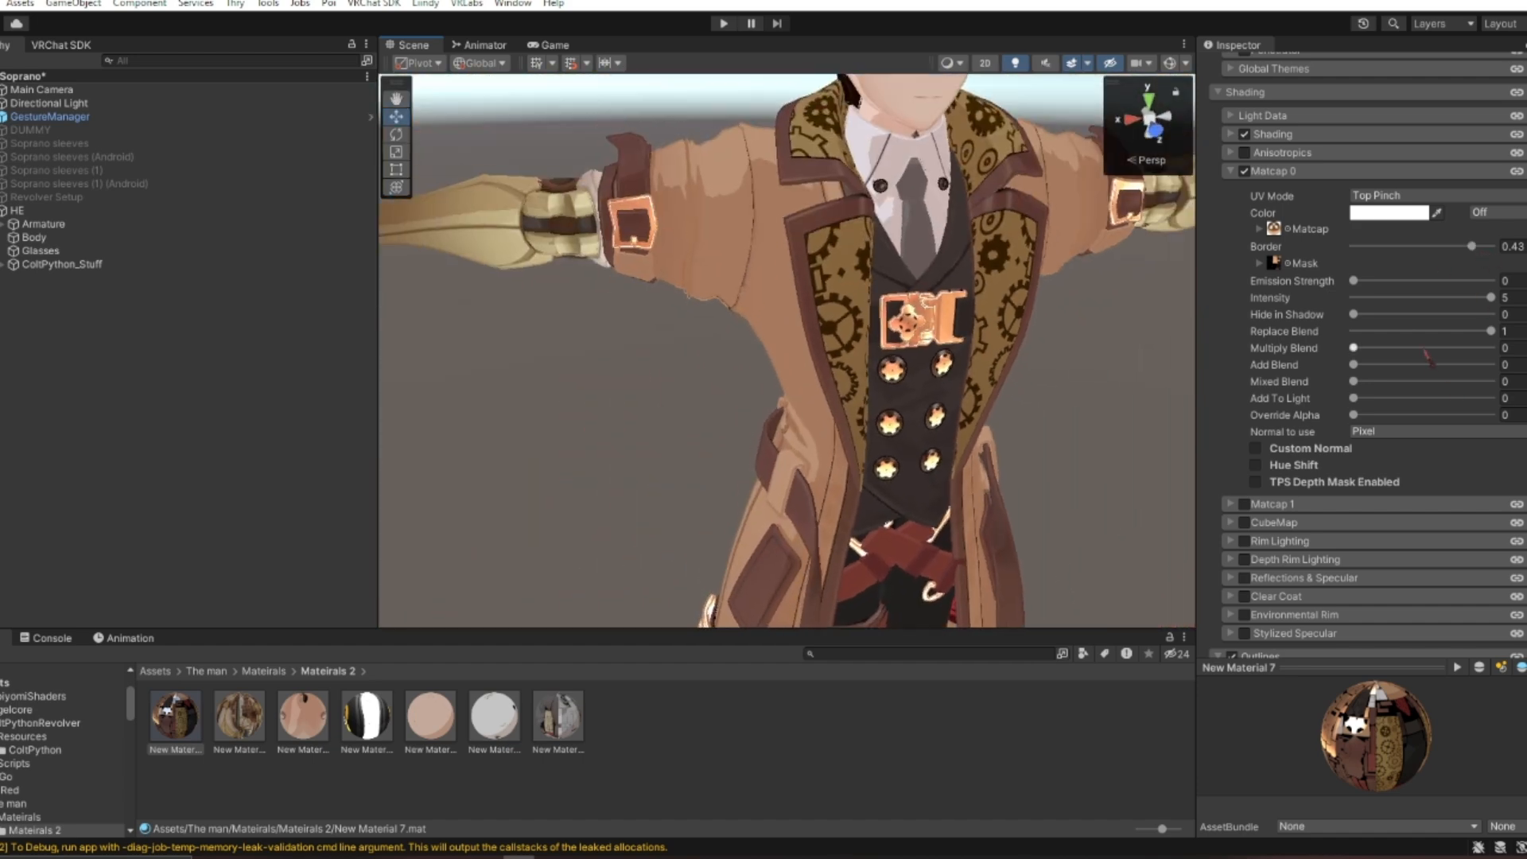
left_click_drag(1451, 301, 1168, 373)
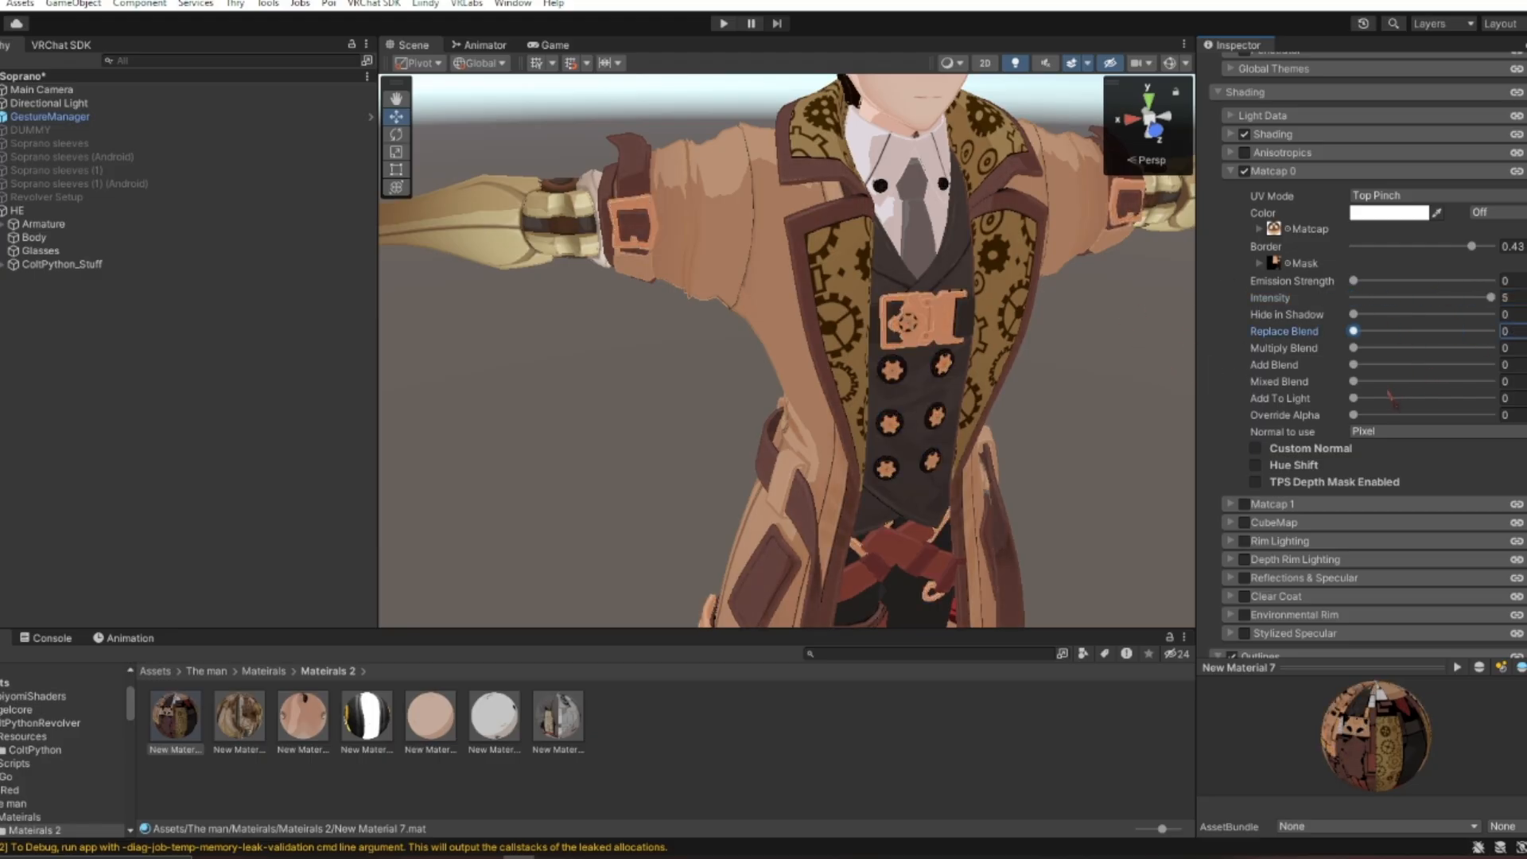
left_click_drag(1390, 382, 1494, 382)
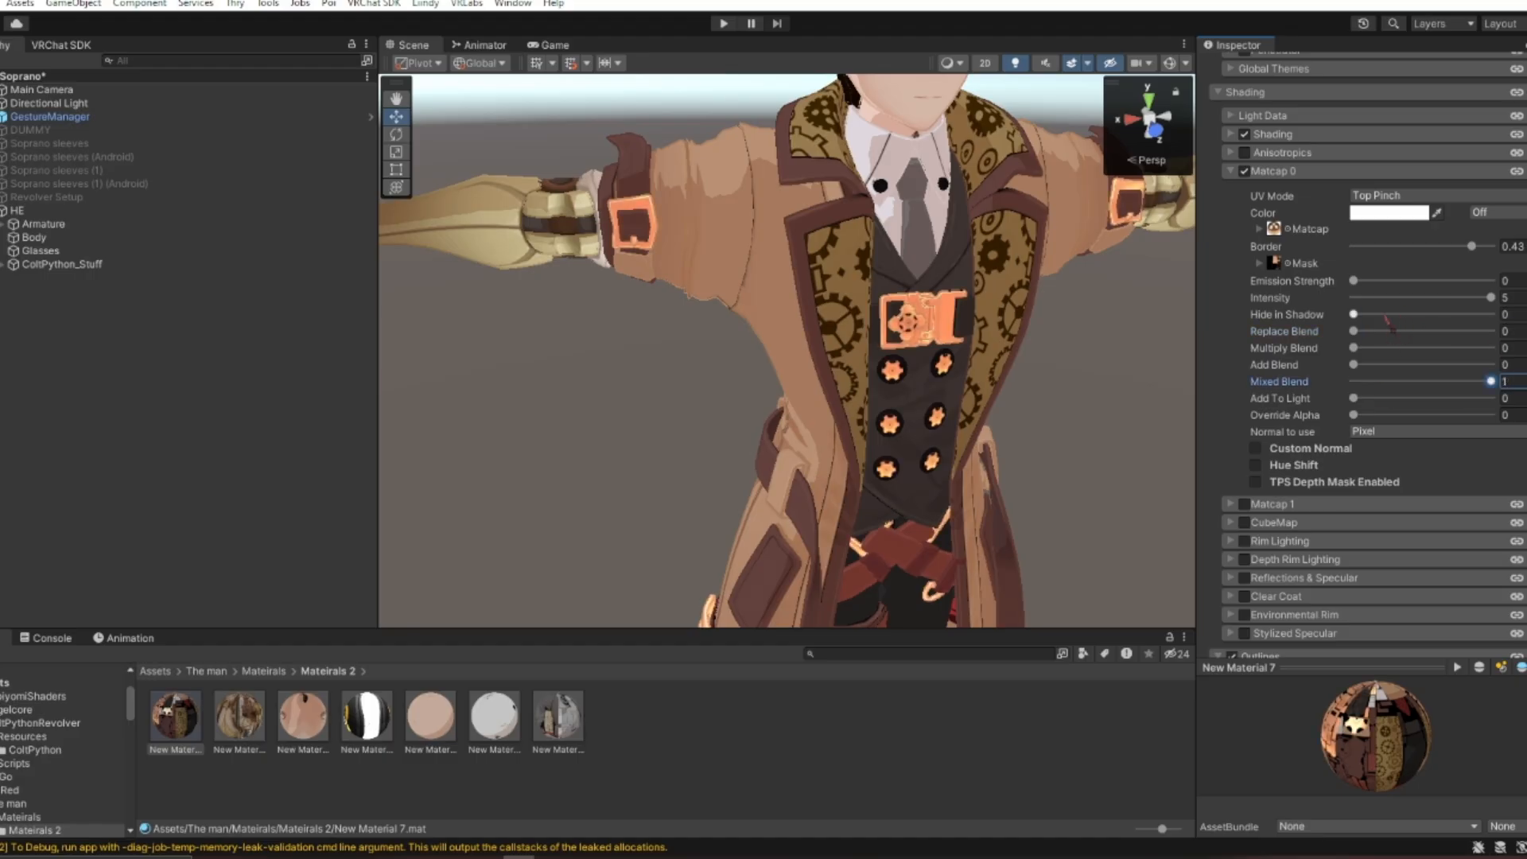
Examine the matcap on the coat's metal parts from several angles and distances.
scroll(1116, 384, "down", 10)
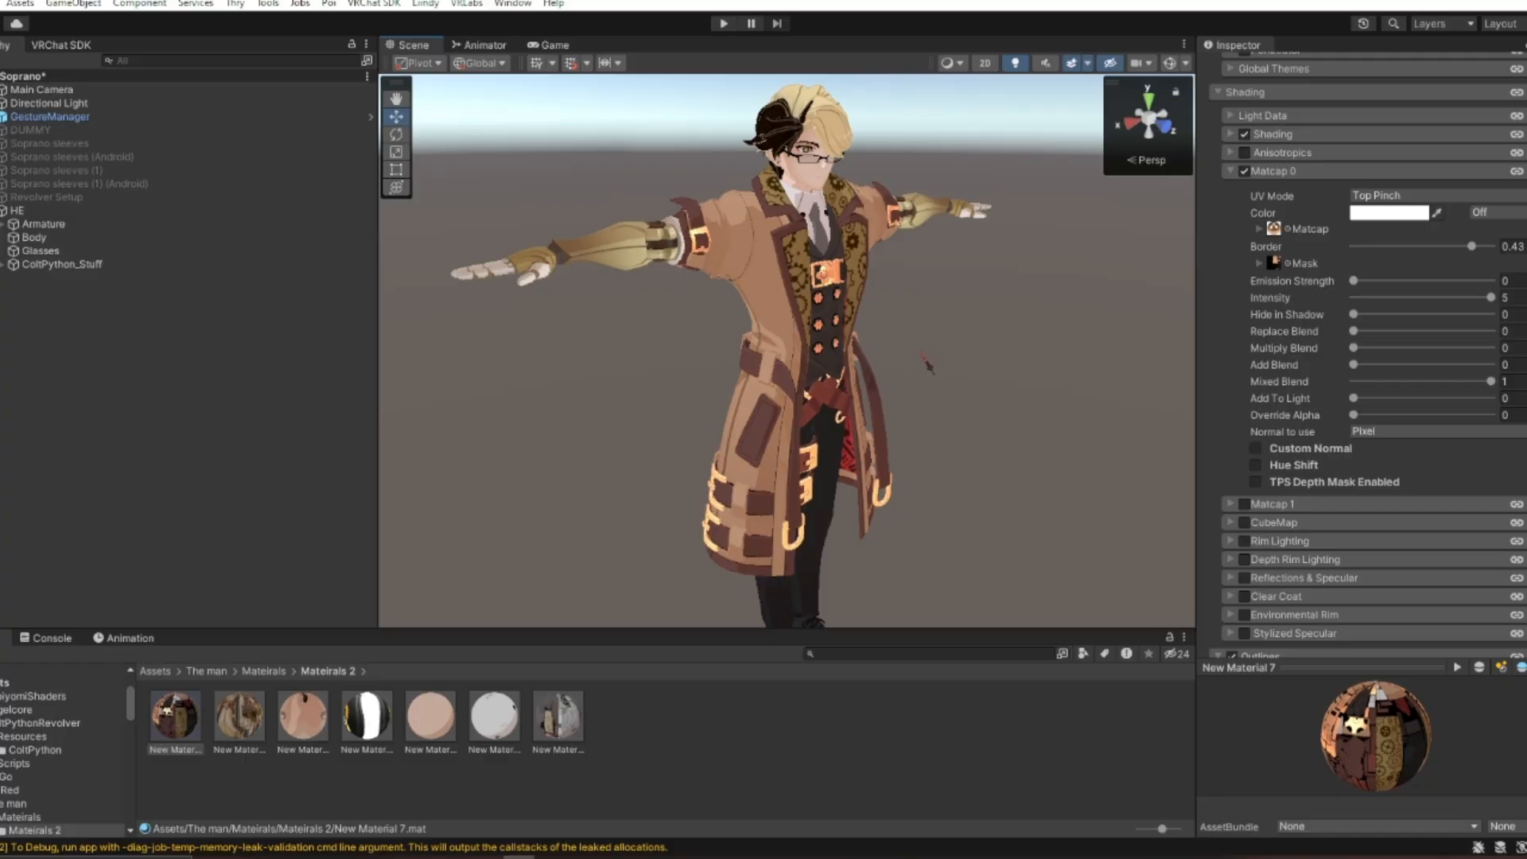
left_click_drag(684, 417, 641, 352, "alt")
right_click_drag(641, 352, 632, 318)
key("w")
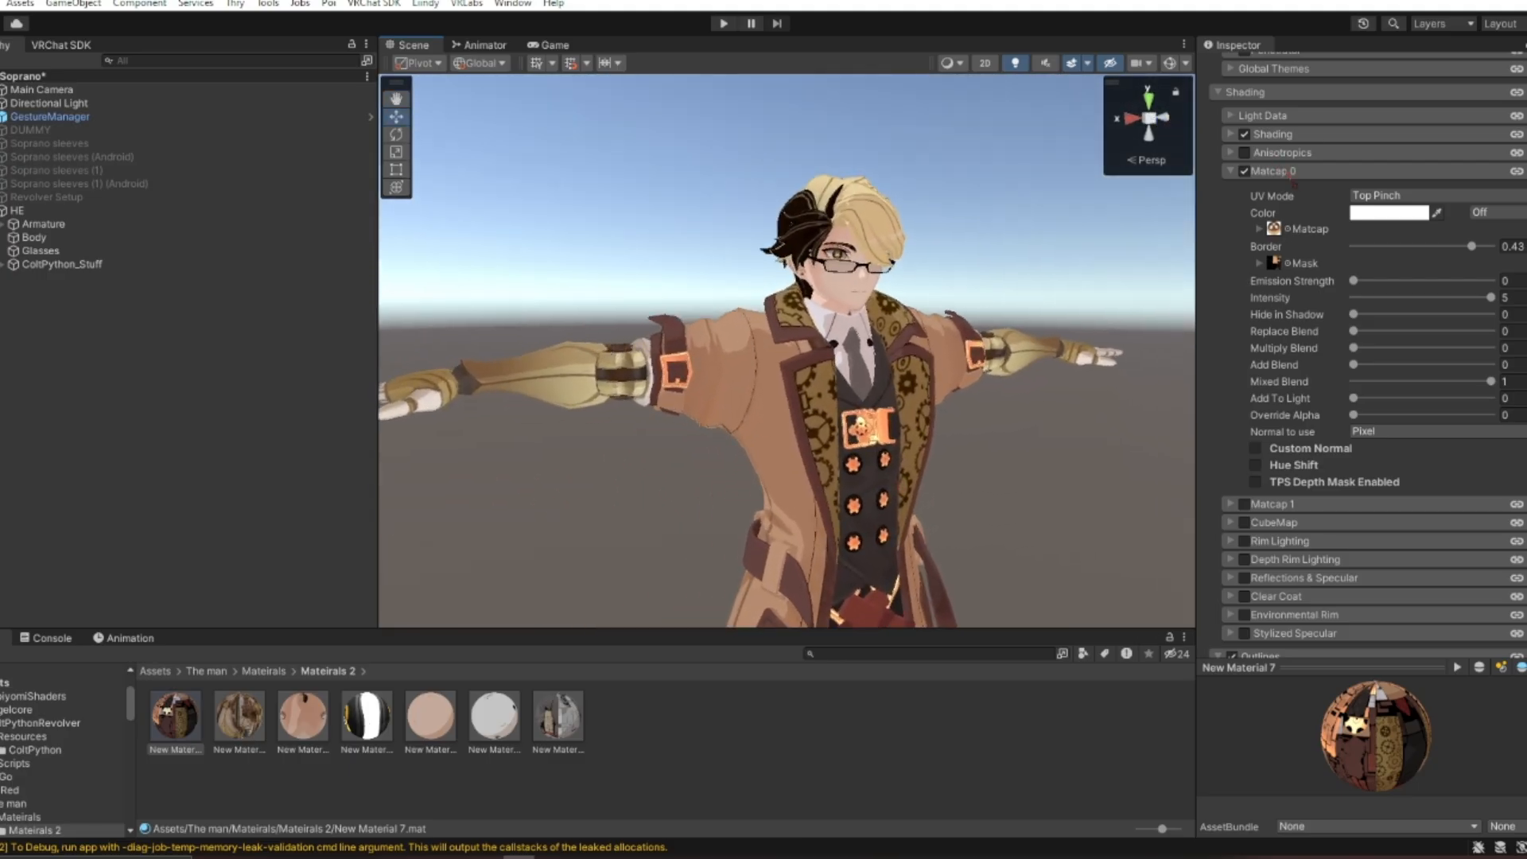
left_click(1293, 174)
right_click_drag(623, 515, 610, 450)
key("w")
key("s")
mouse_move(747, 394)
right_mouse_down()
mouse_move(752, 434)
mouse_move(751, 418)
right_mouse_up()
key("a")
Select New Material 10 and view the avatar's eyes and face up close.
left_click(400, 784)
left_click(371, 704)
key("w")
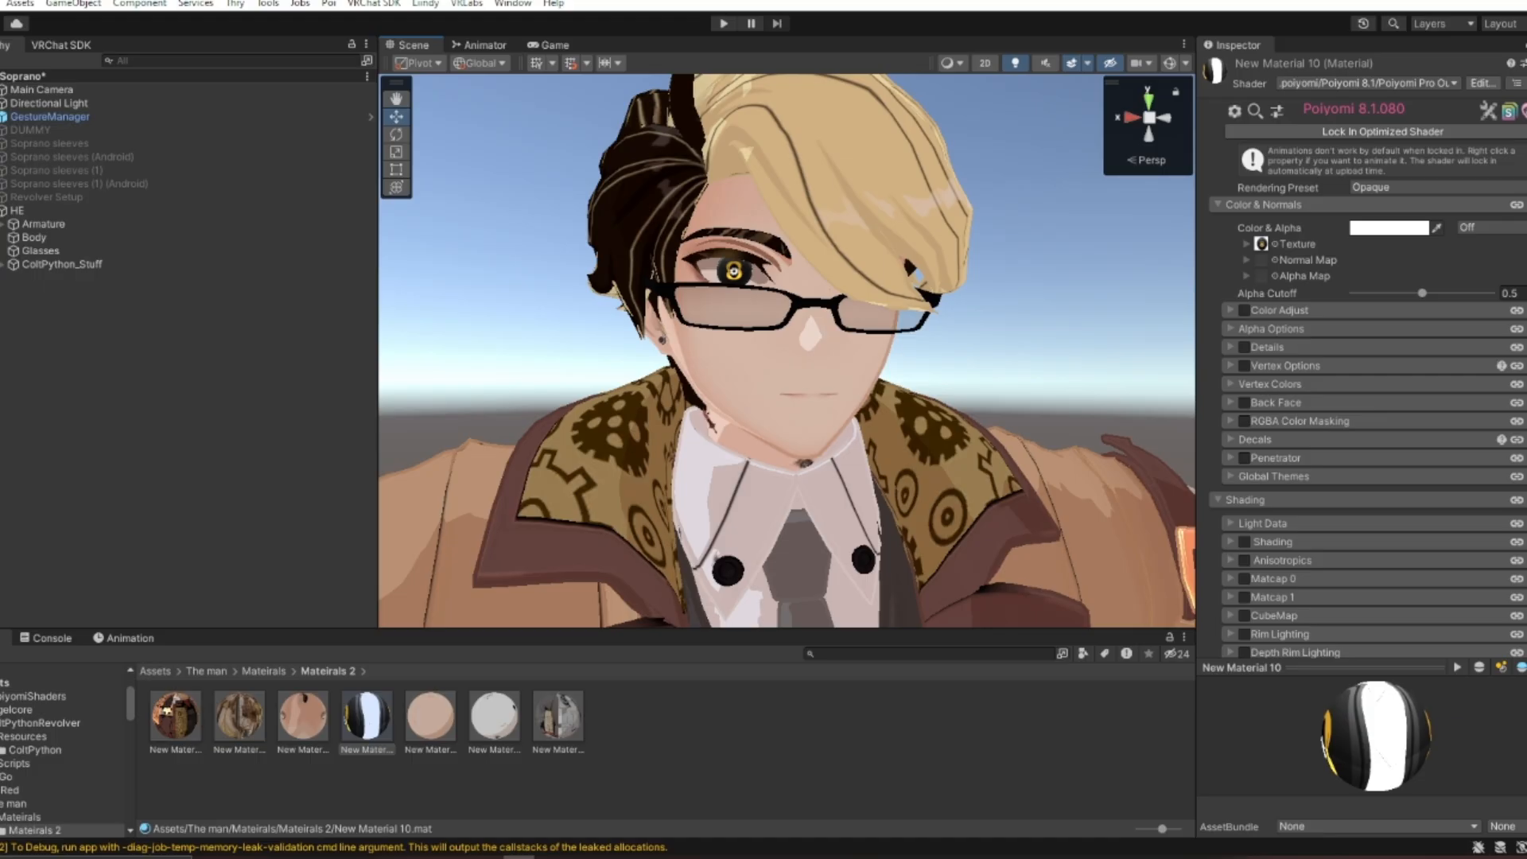
scroll(705, 414, "up", 1)
scroll(812, 488, "down", 3)
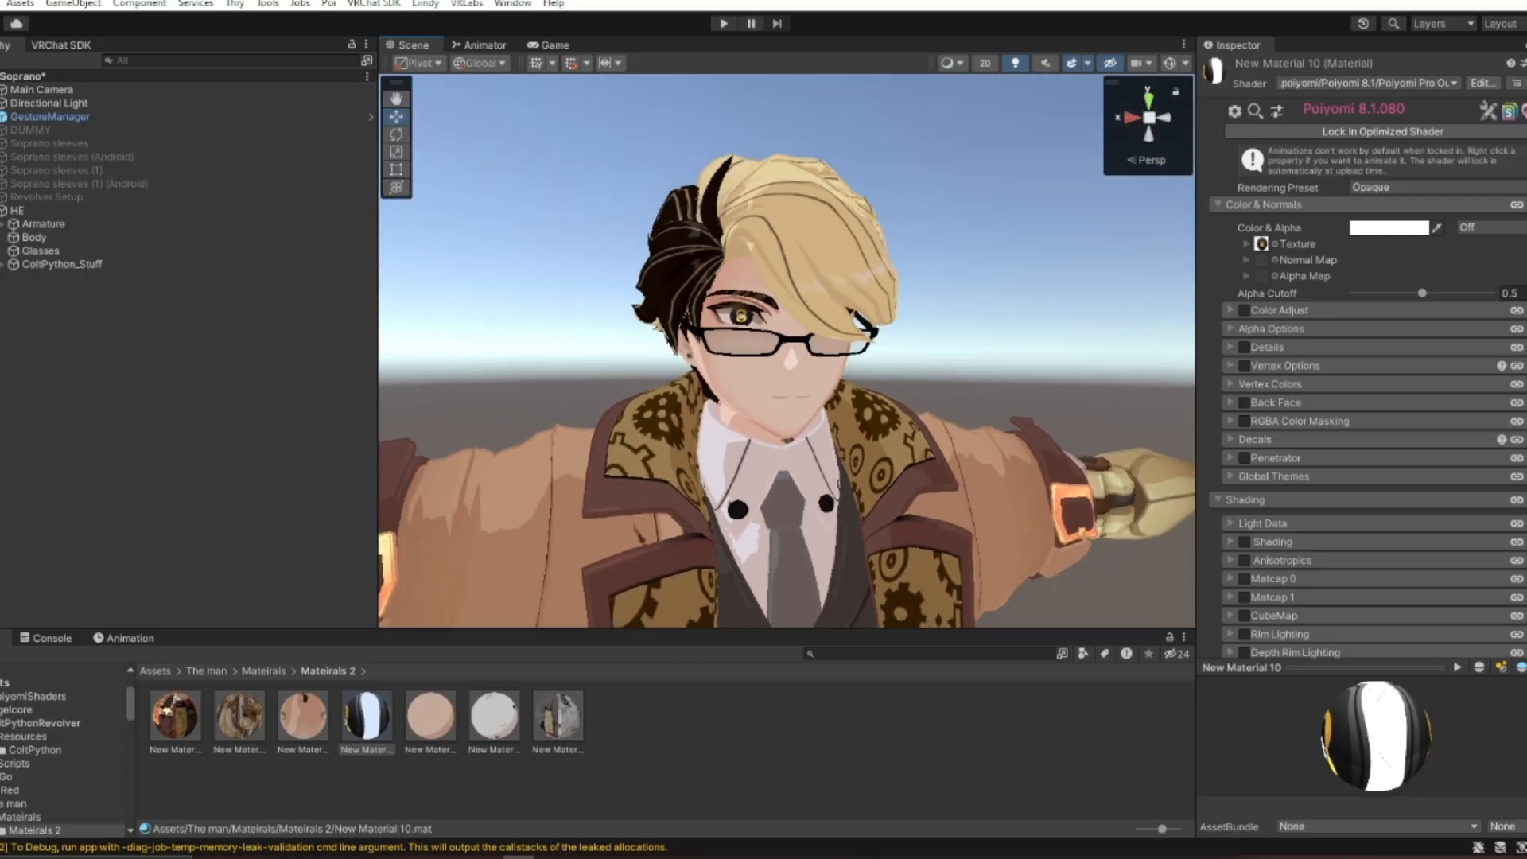
Open Eye_emission_Yusuf.png and its matching colour texture from the downloaded files, compare their layouts, and close both images.
left_click(519, 856)
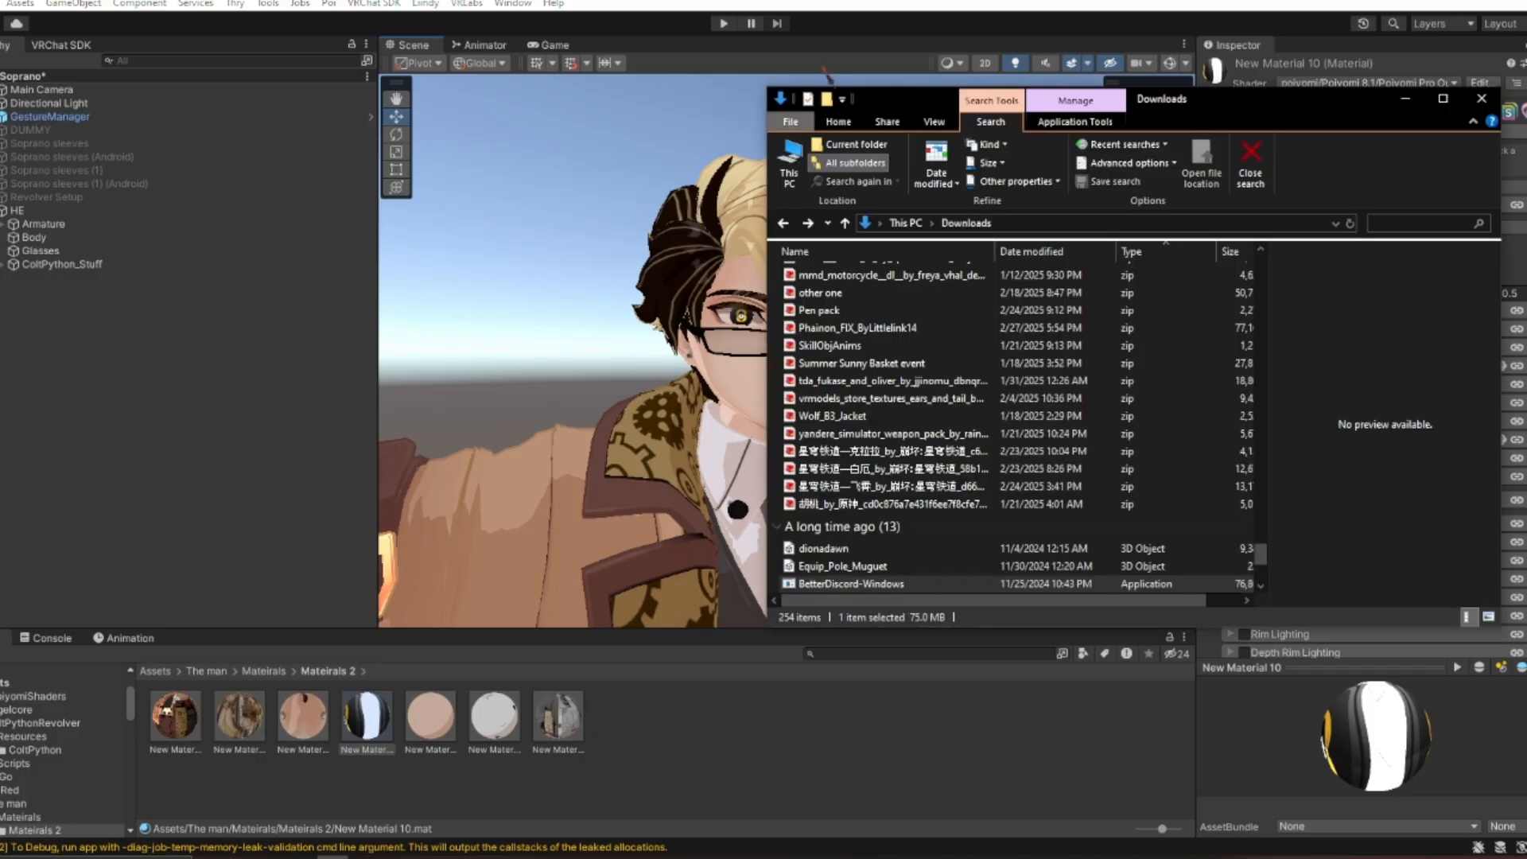
left_click_drag(980, 109, 1526, 117)
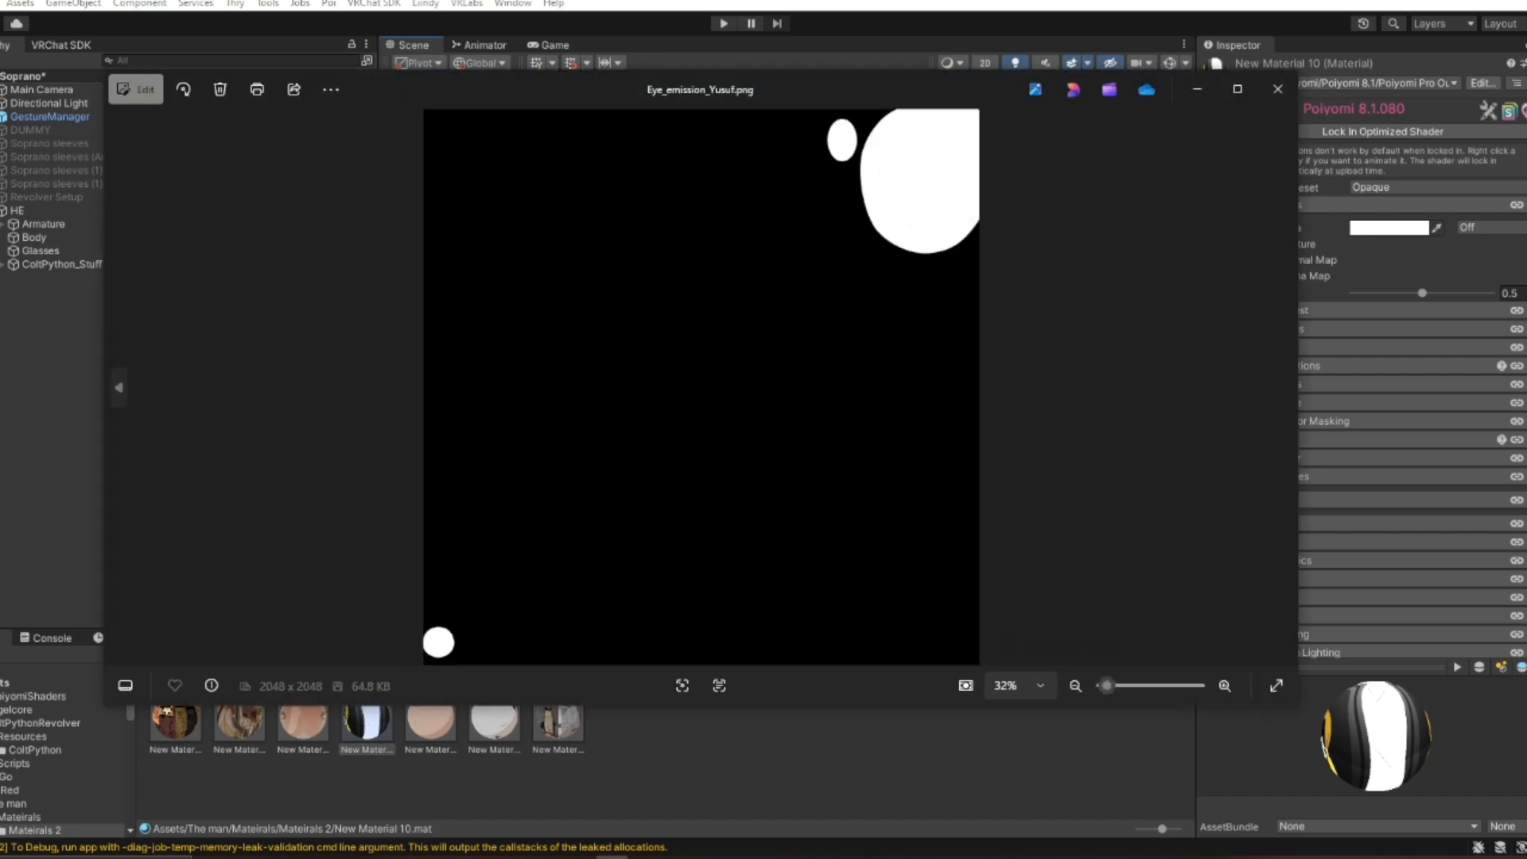
scroll(877, 213, "up", 1)
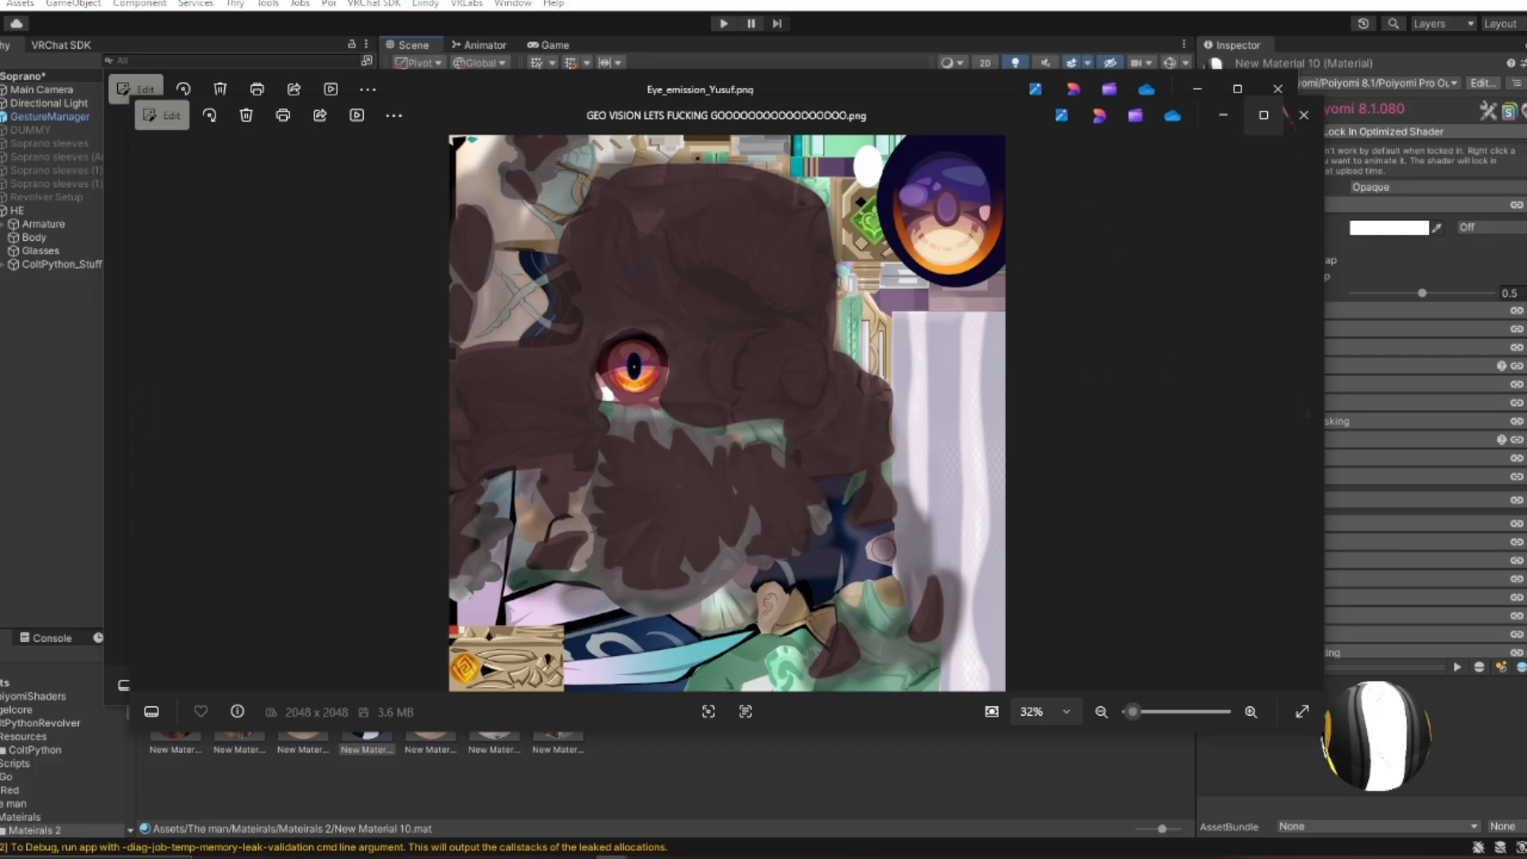
left_click(1303, 116)
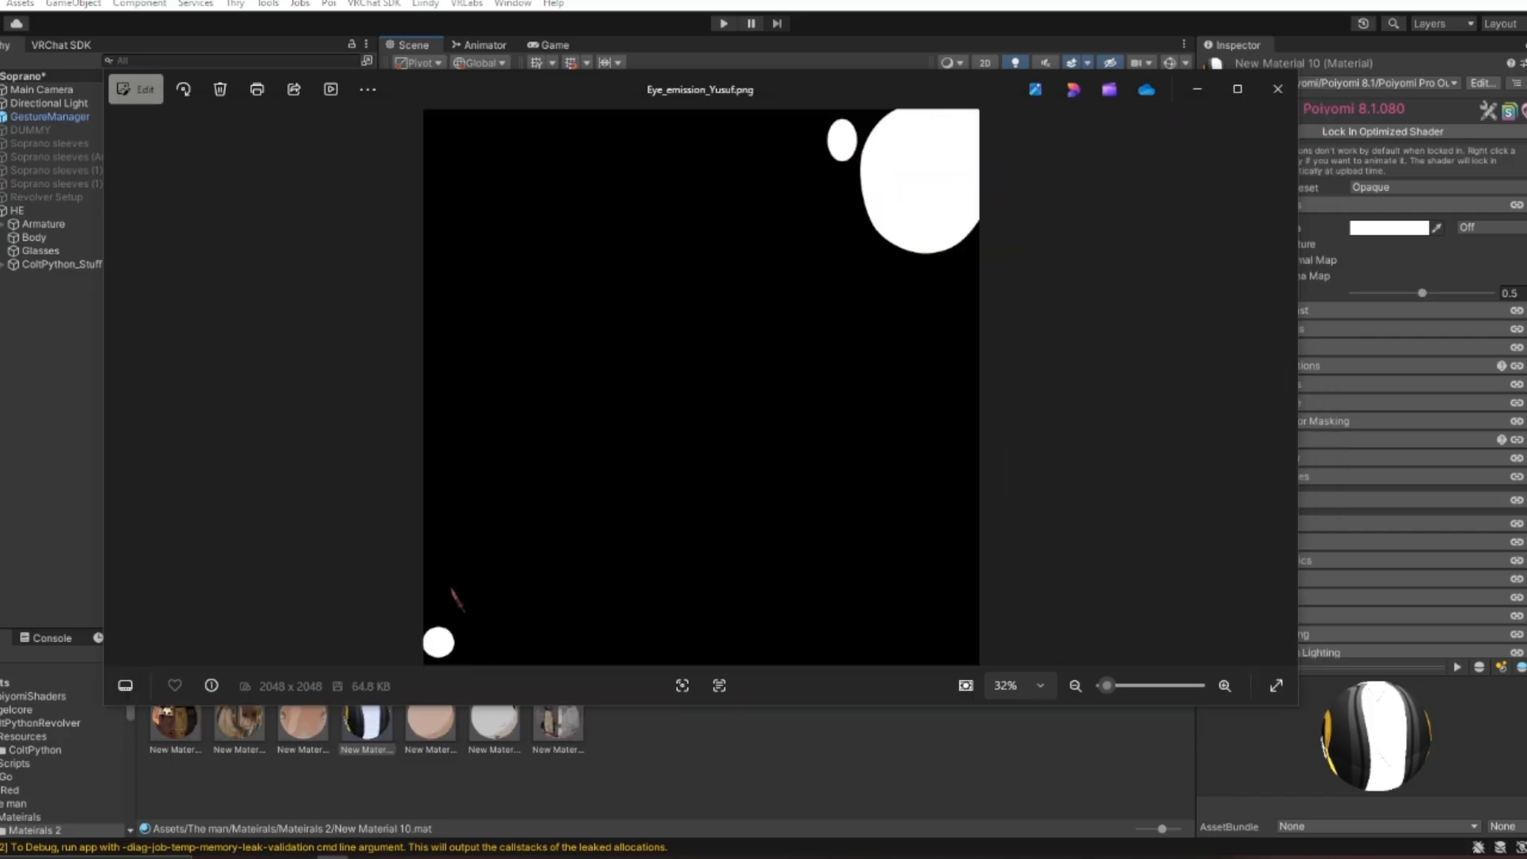
left_click(1278, 89)
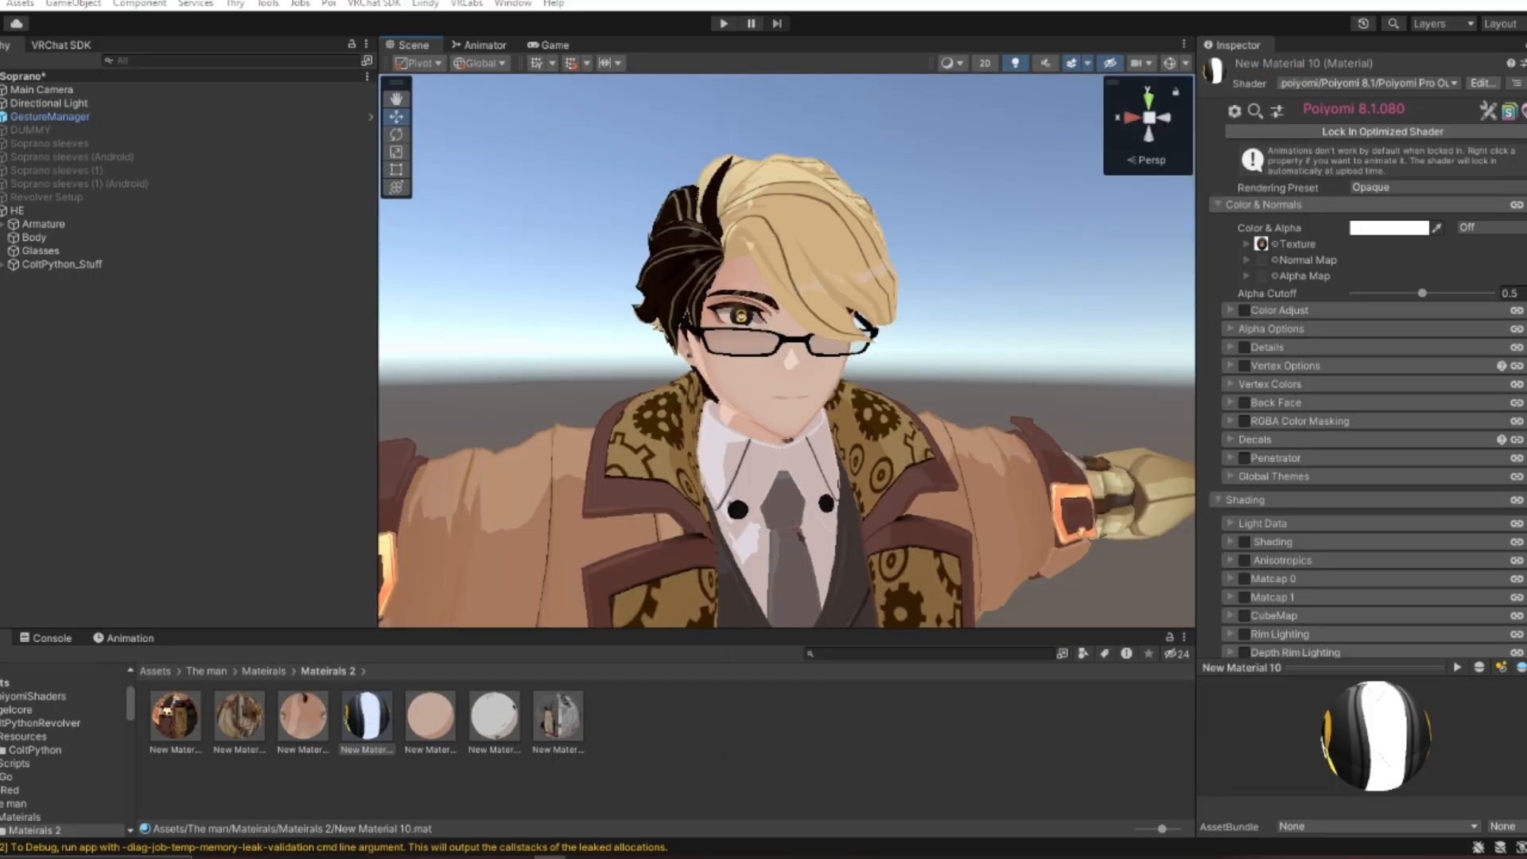
Look through New Material 10's shader sections and review the Emission 0 map, mask, strength and Light Based settings.
right_click_drag(795, 526, 773, 499)
left_click(365, 742)
scroll(1464, 438, "down", 2)
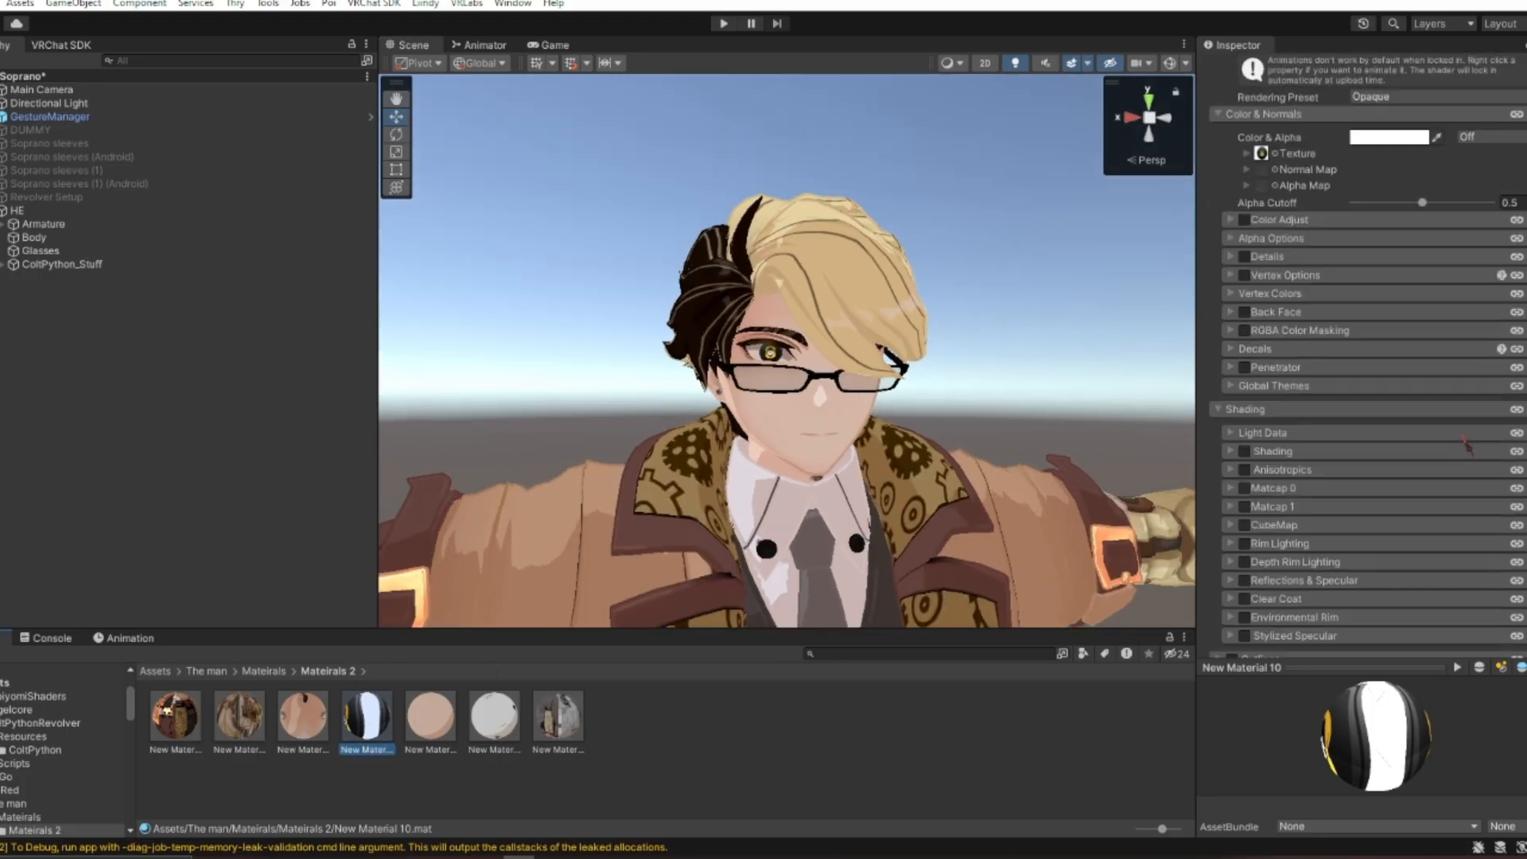
scroll(1463, 438, "down", 8)
scroll(1377, 477, "up", 10)
scroll(1389, 248, "down", 4)
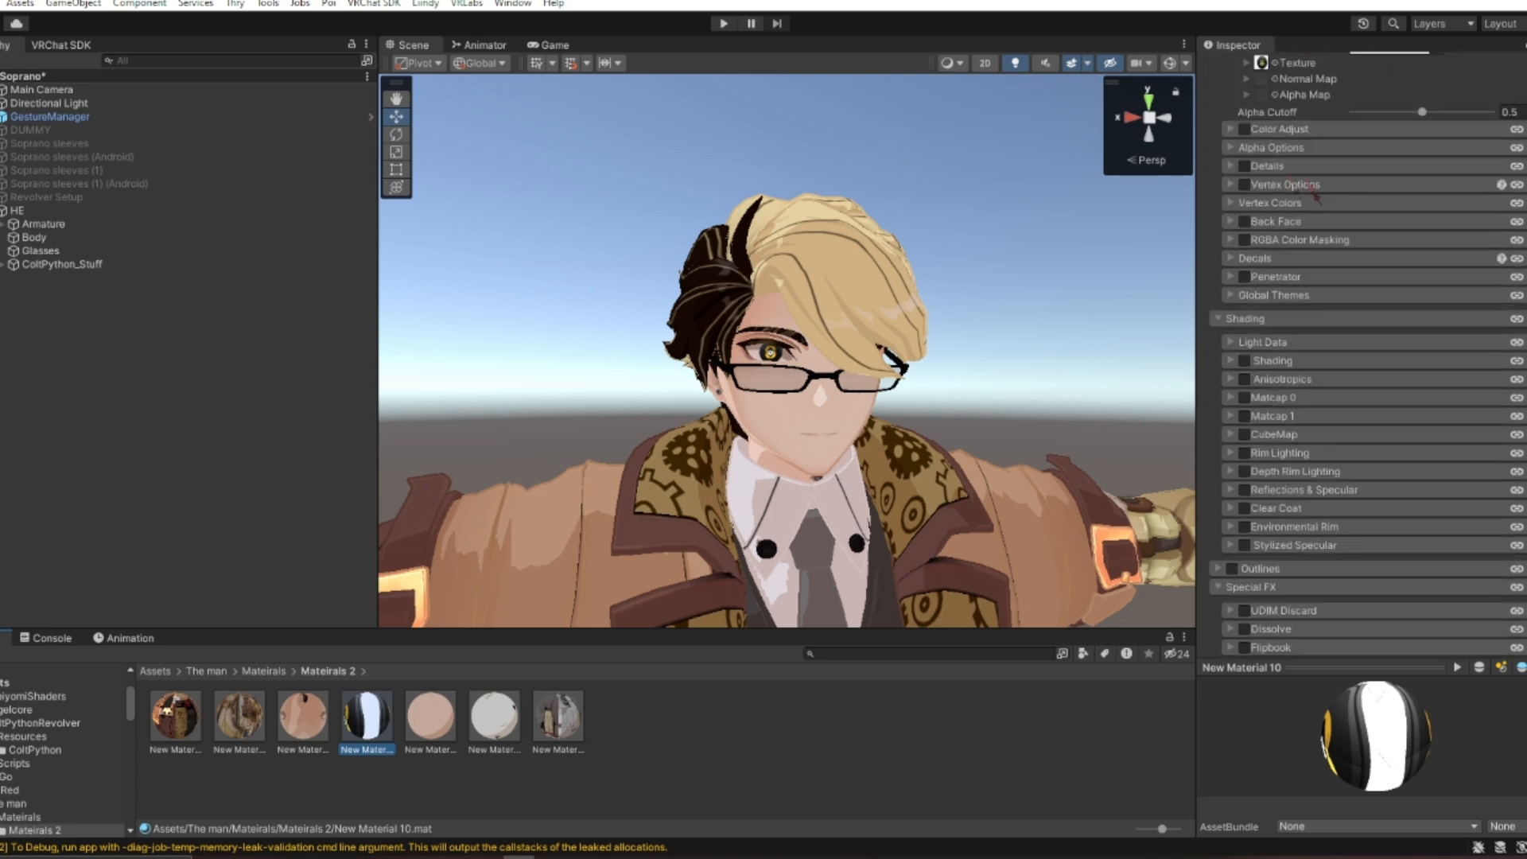
scroll(1313, 199, "down", 3)
scroll(1297, 301, "down", 8)
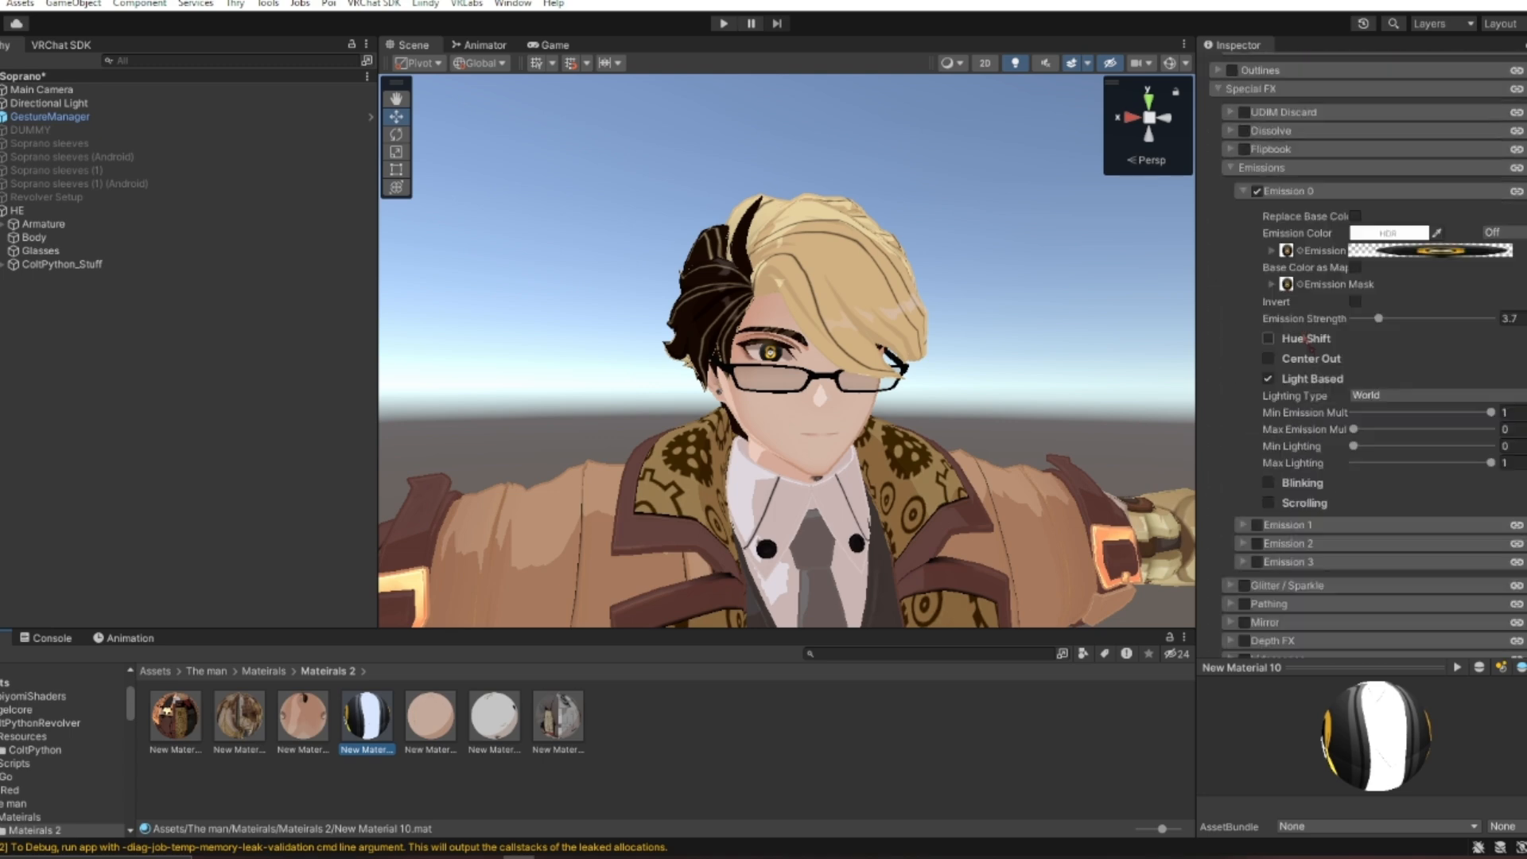
scroll(1388, 223, "up", 5)
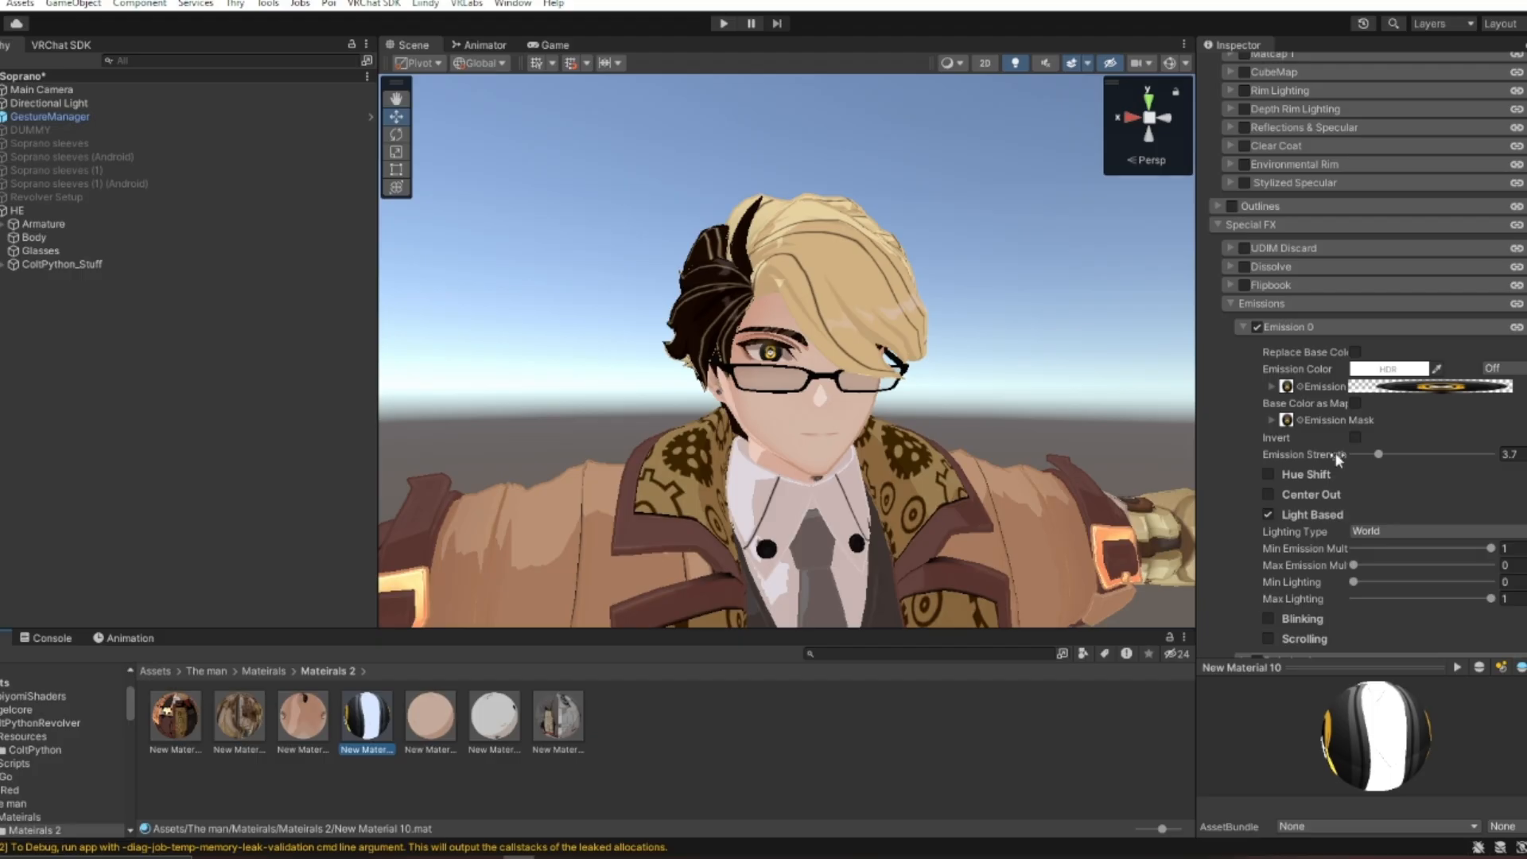
View the avatar's eye up close and compare it with the scene lighting switched off and on.
key("w")
mouse_move(1078, 428)
right_mouse_down()
mouse_move(1048, 436)
mouse_move(1081, 413)
mouse_move(1070, 397)
right_mouse_up()
key("s")
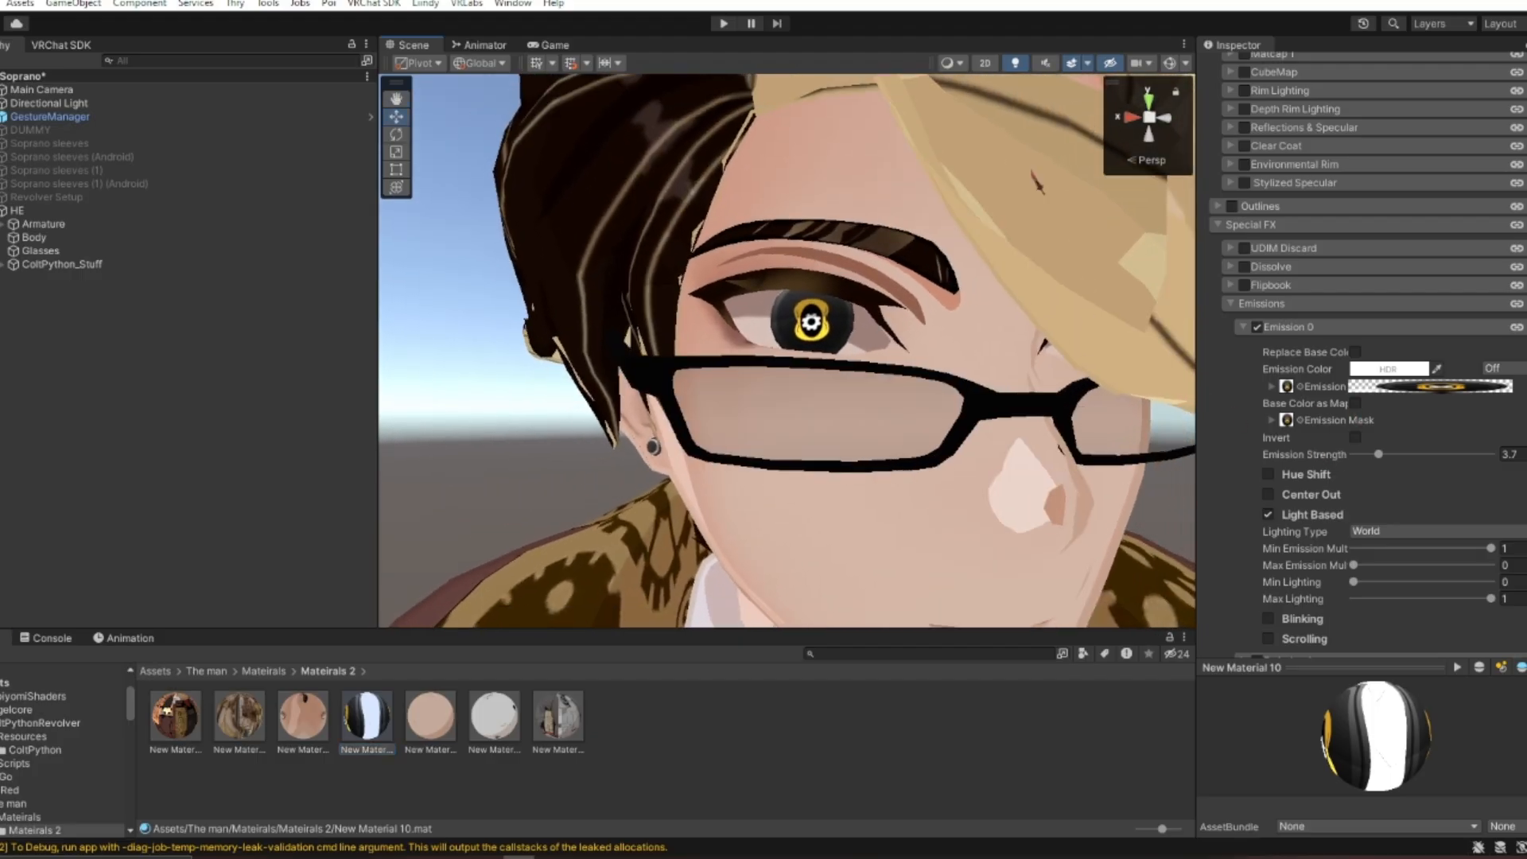
left_click(1014, 68)
left_click(1014, 67)
left_click(1014, 68)
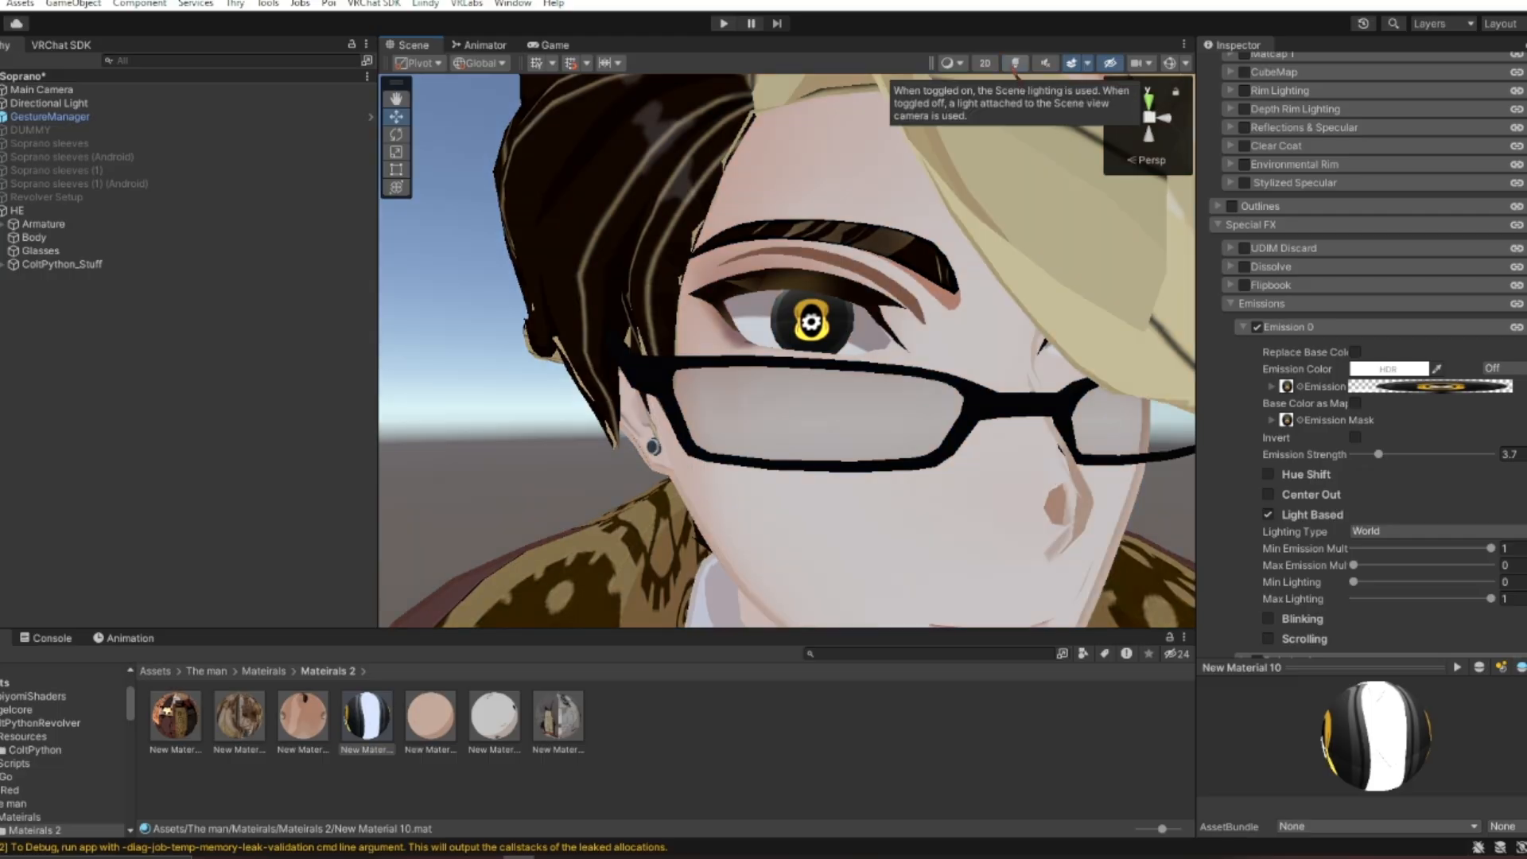
left_click(1015, 64)
Darken the Directional Light's color to 1D1C1C.
left_click(189, 104)
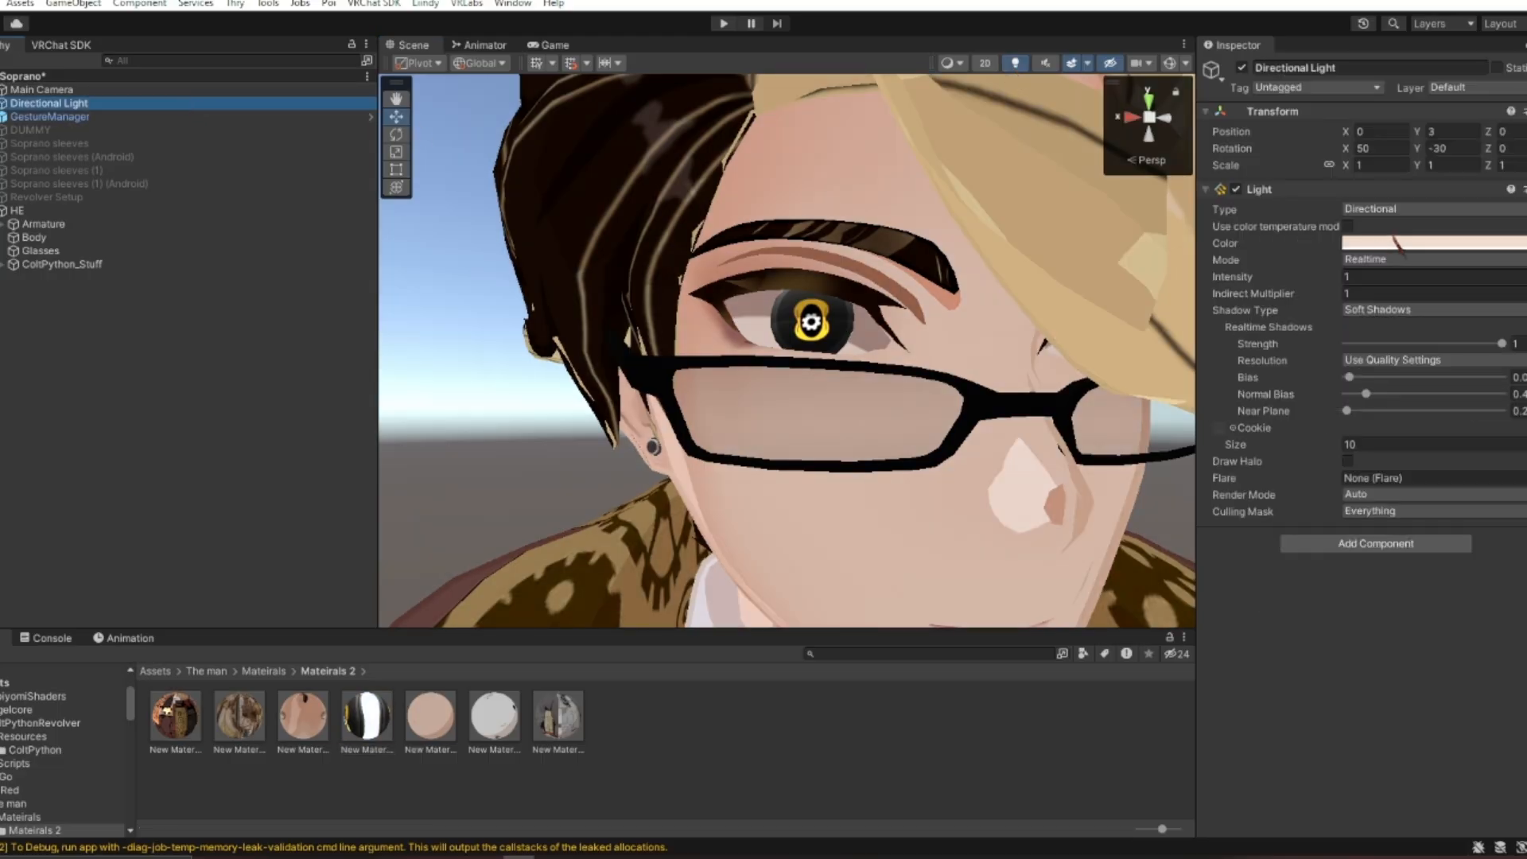
left_click(1396, 243)
left_click(1412, 413)
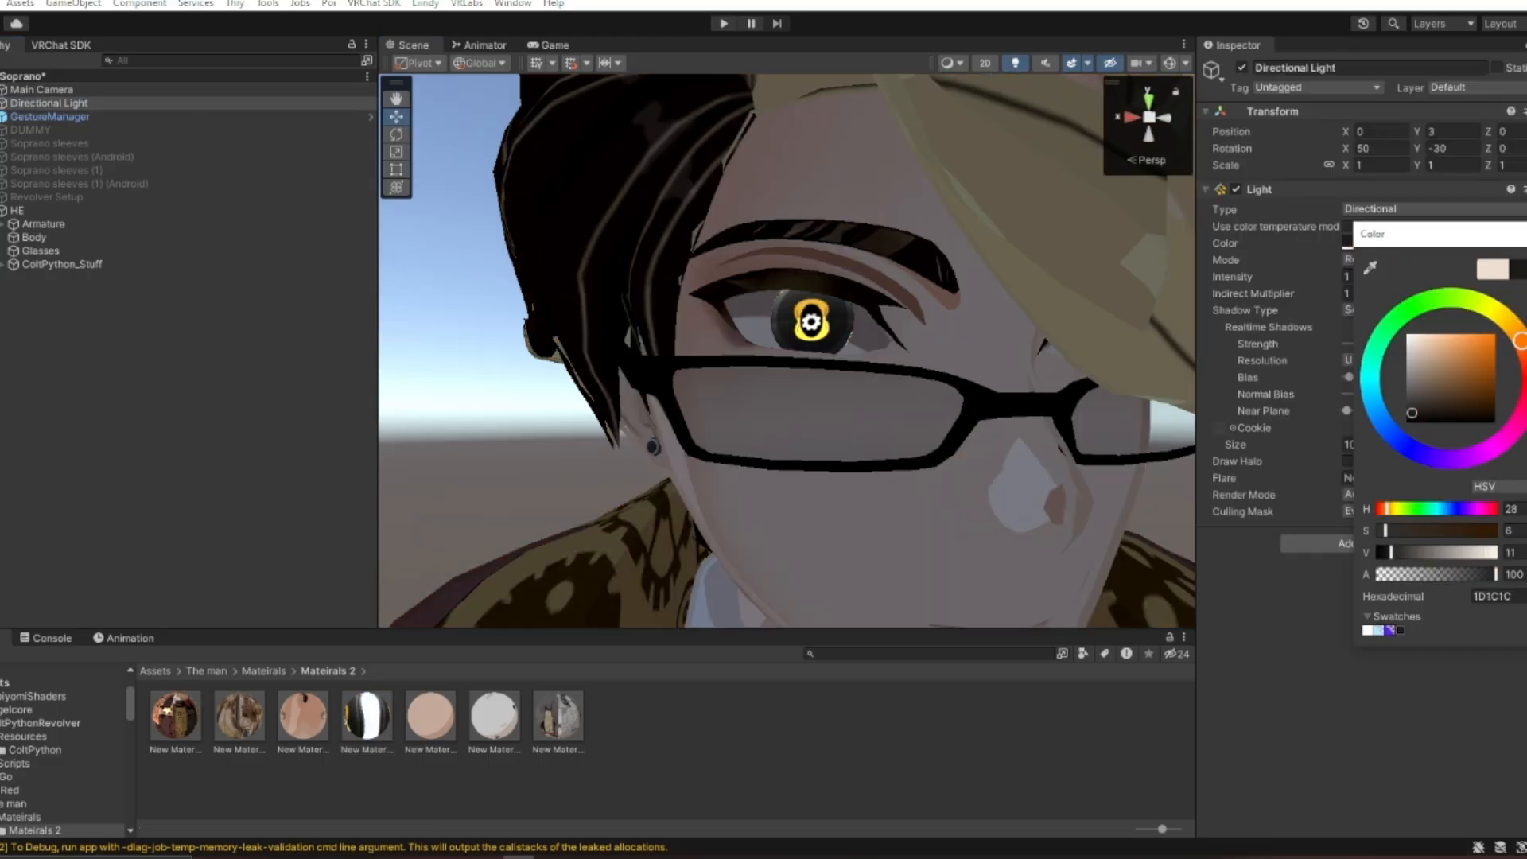
Try New Material 10's Emission 0 without Light Based, turn the option back on, and set Emission Strength to 6.
left_click(367, 716)
scroll(1429, 501, "down", 10)
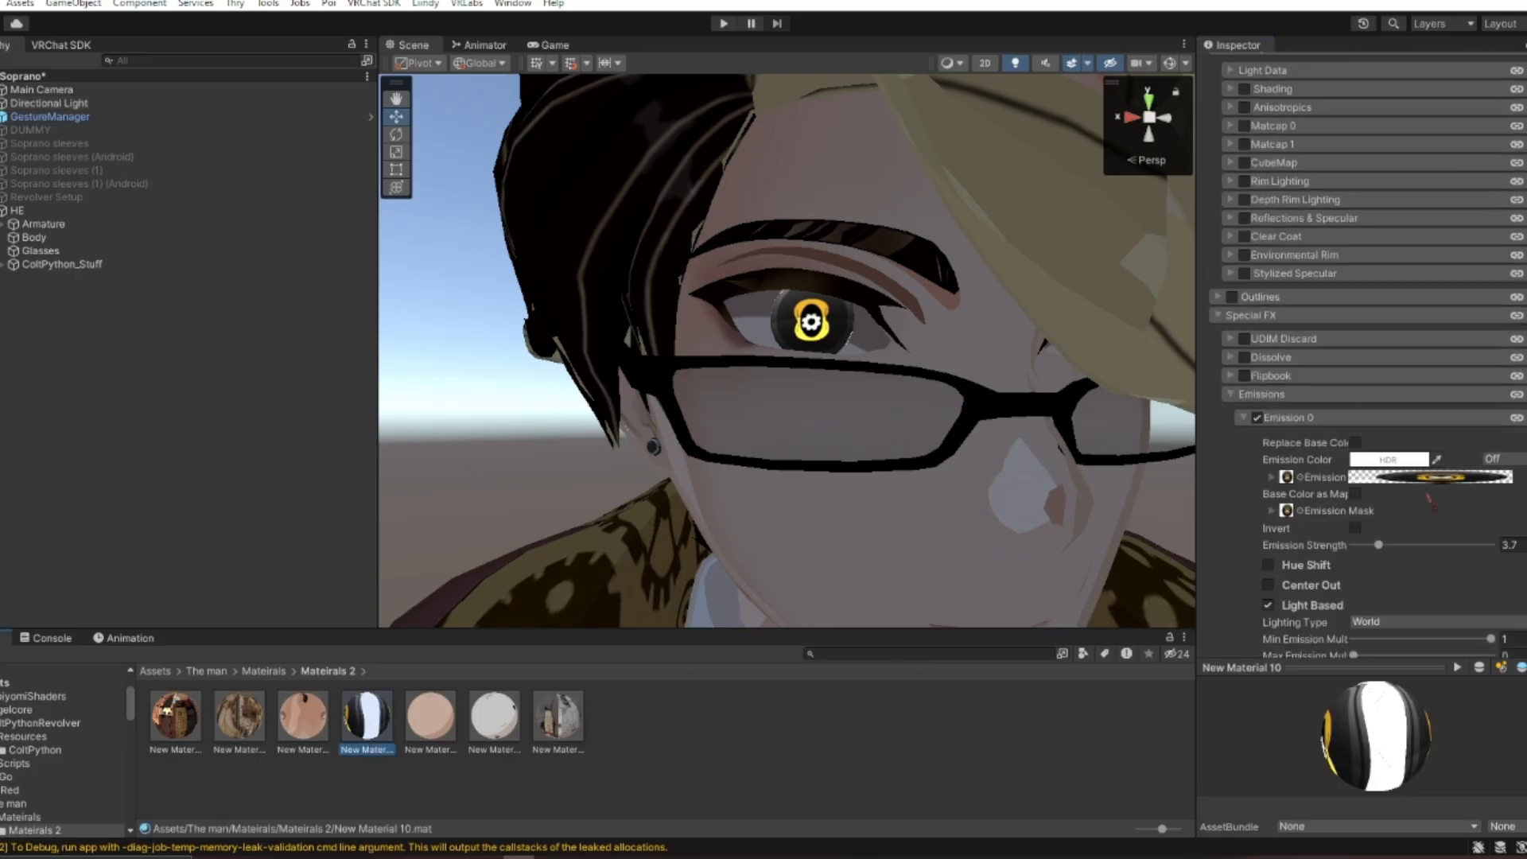
scroll(1307, 321, "down", 5)
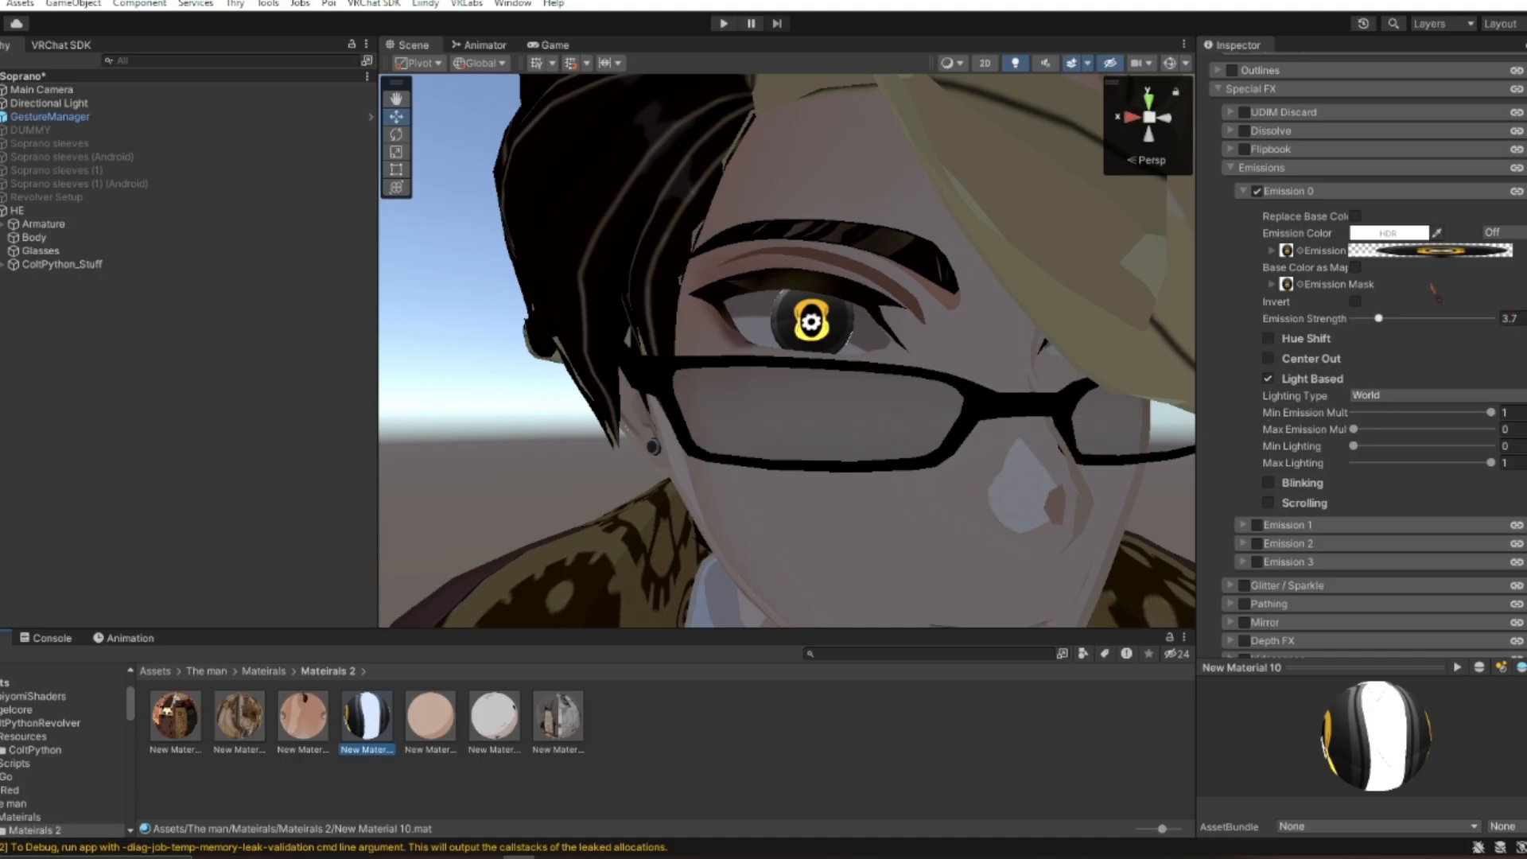
left_click(1269, 379)
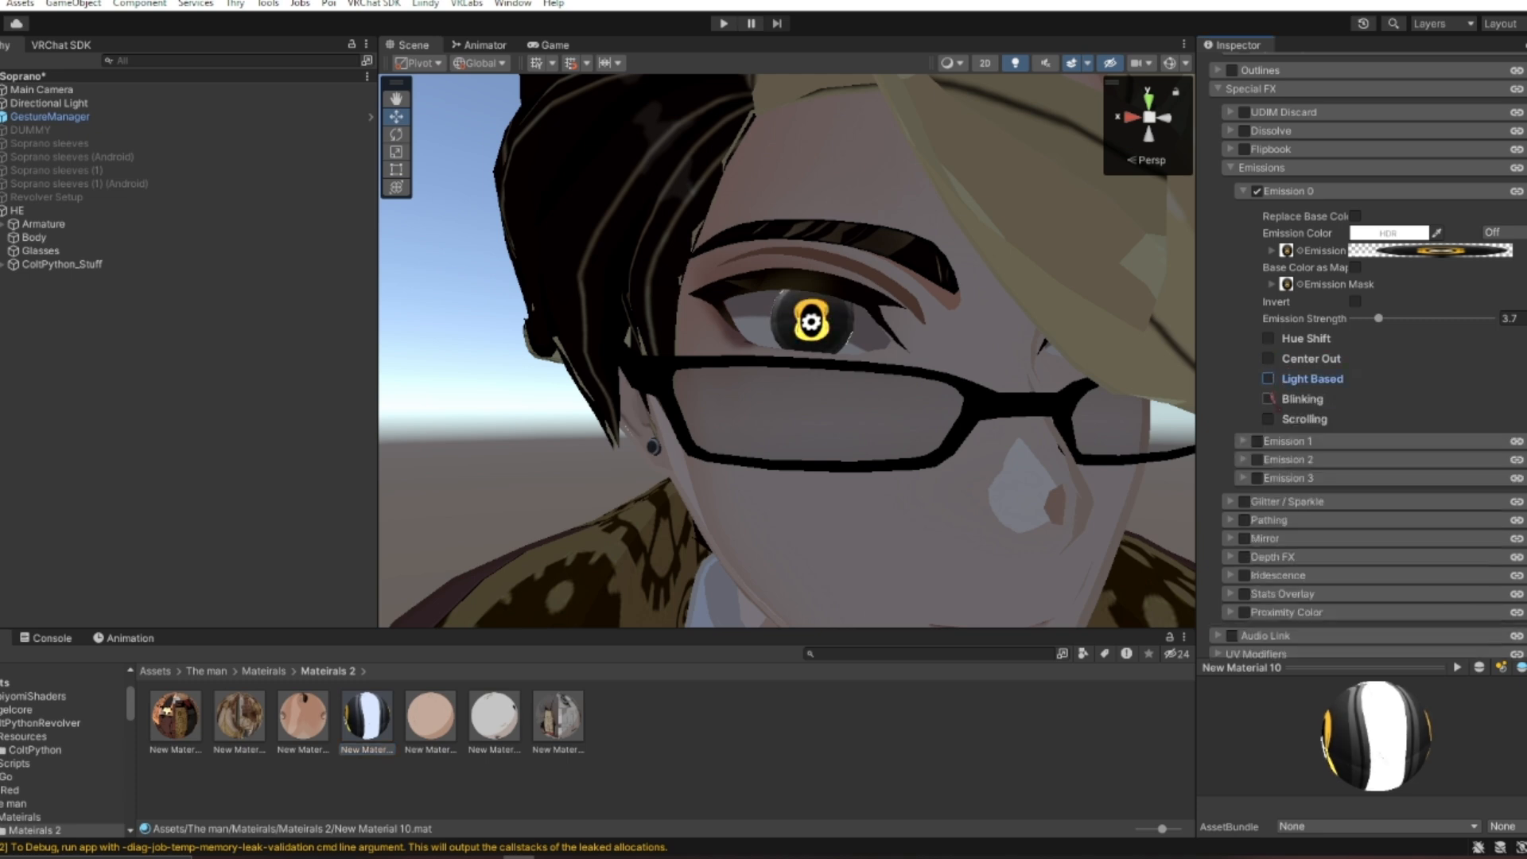
mouse_move(1380, 319)
left_mouse_down()
mouse_move(1408, 324)
mouse_move(1389, 312)
left_mouse_up()
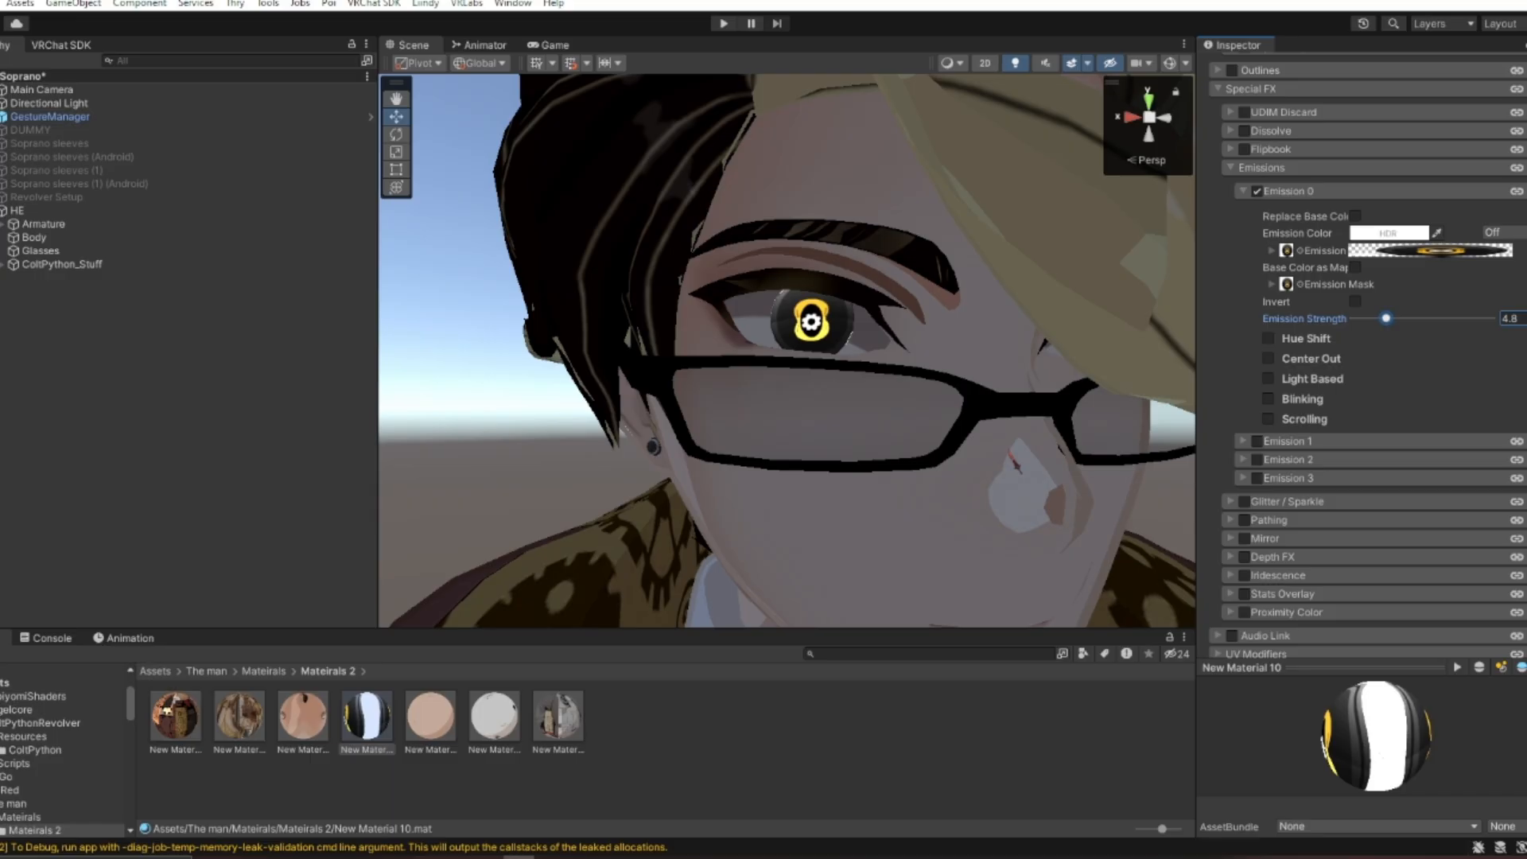
left_click(1284, 382)
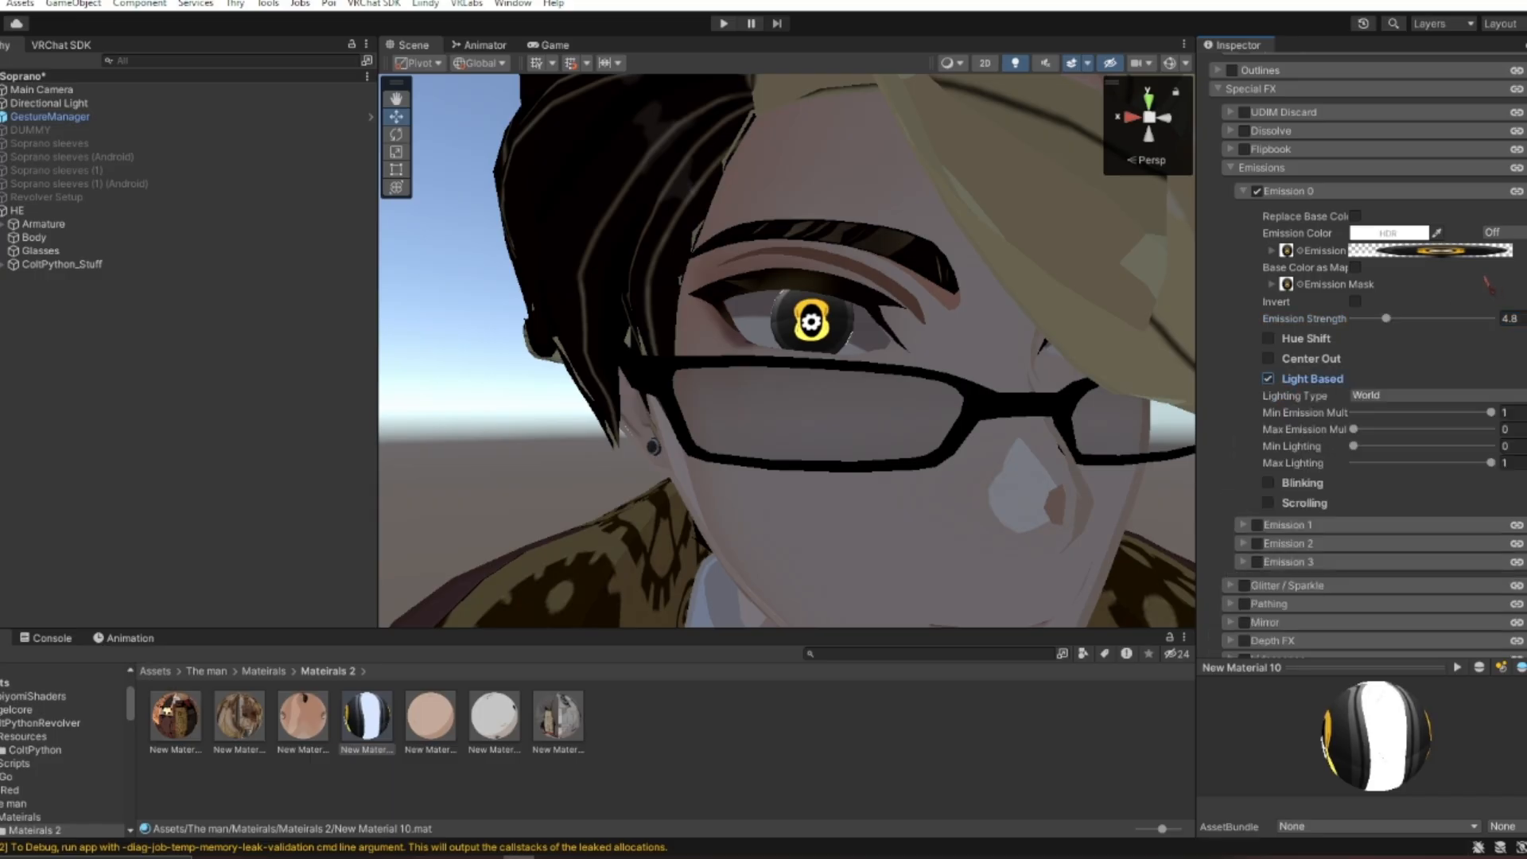
left_click_drag(1397, 326, 1400, 362)
scroll(1273, 475, "up", 3)
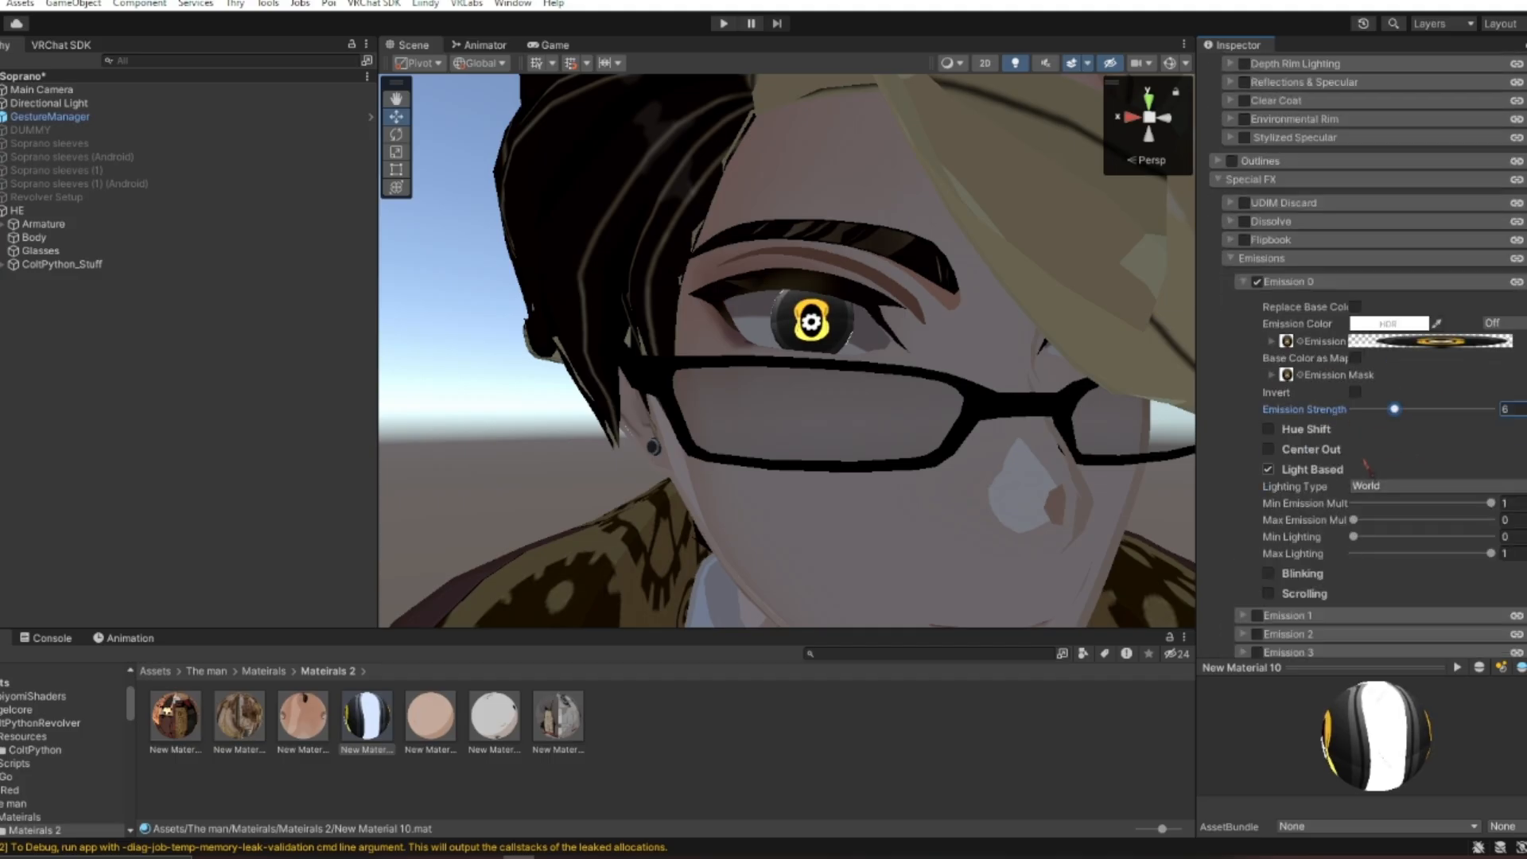
scroll(1272, 476, "down", 2)
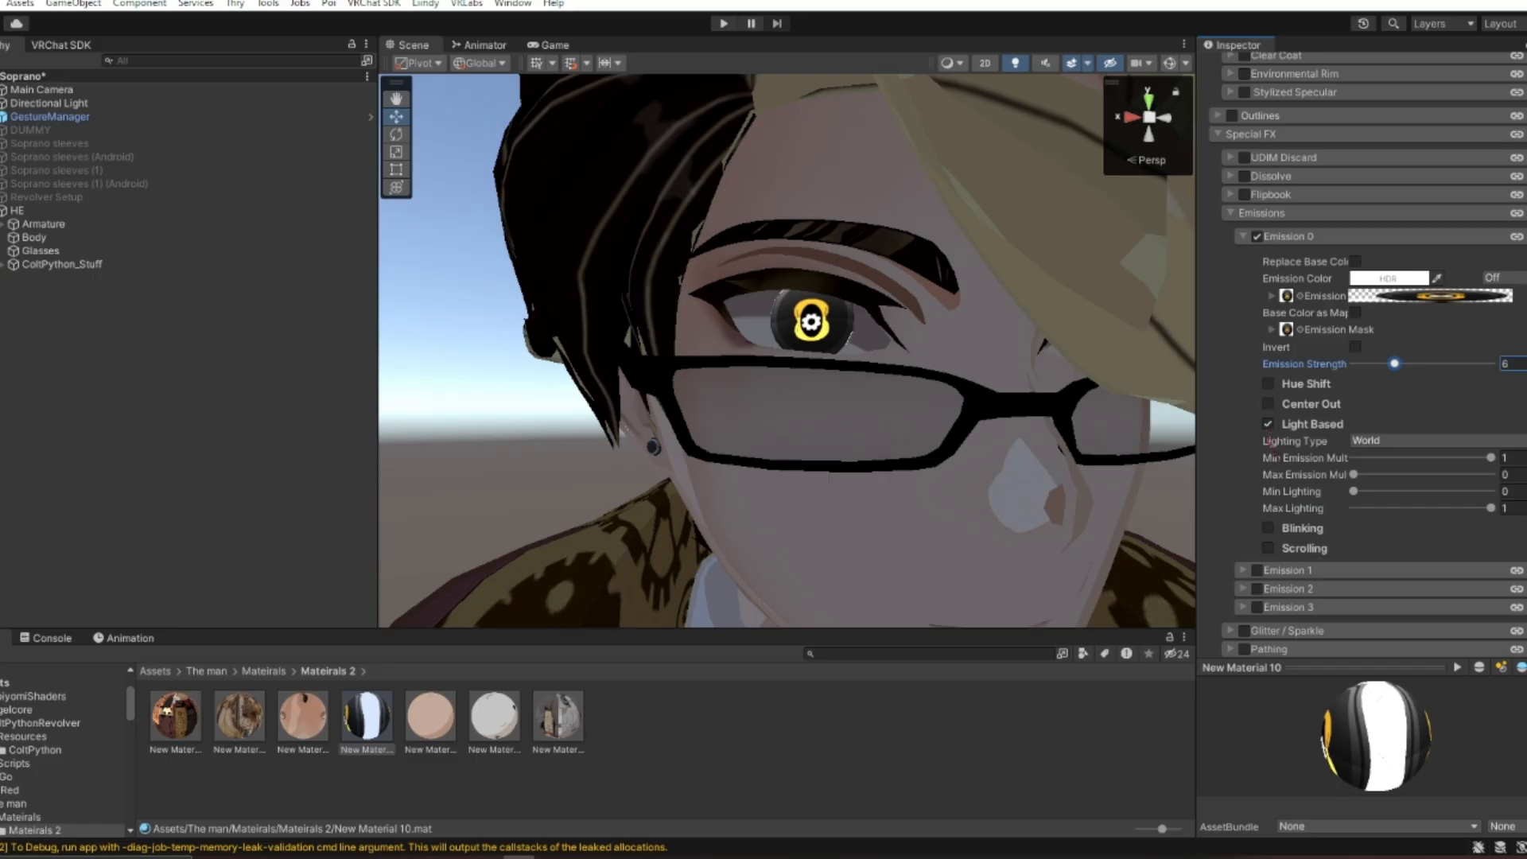
Turn off Light Based and enable Blinking for Emission 0, and view the eye from near and far.
left_click(1267, 424)
left_click(1268, 444)
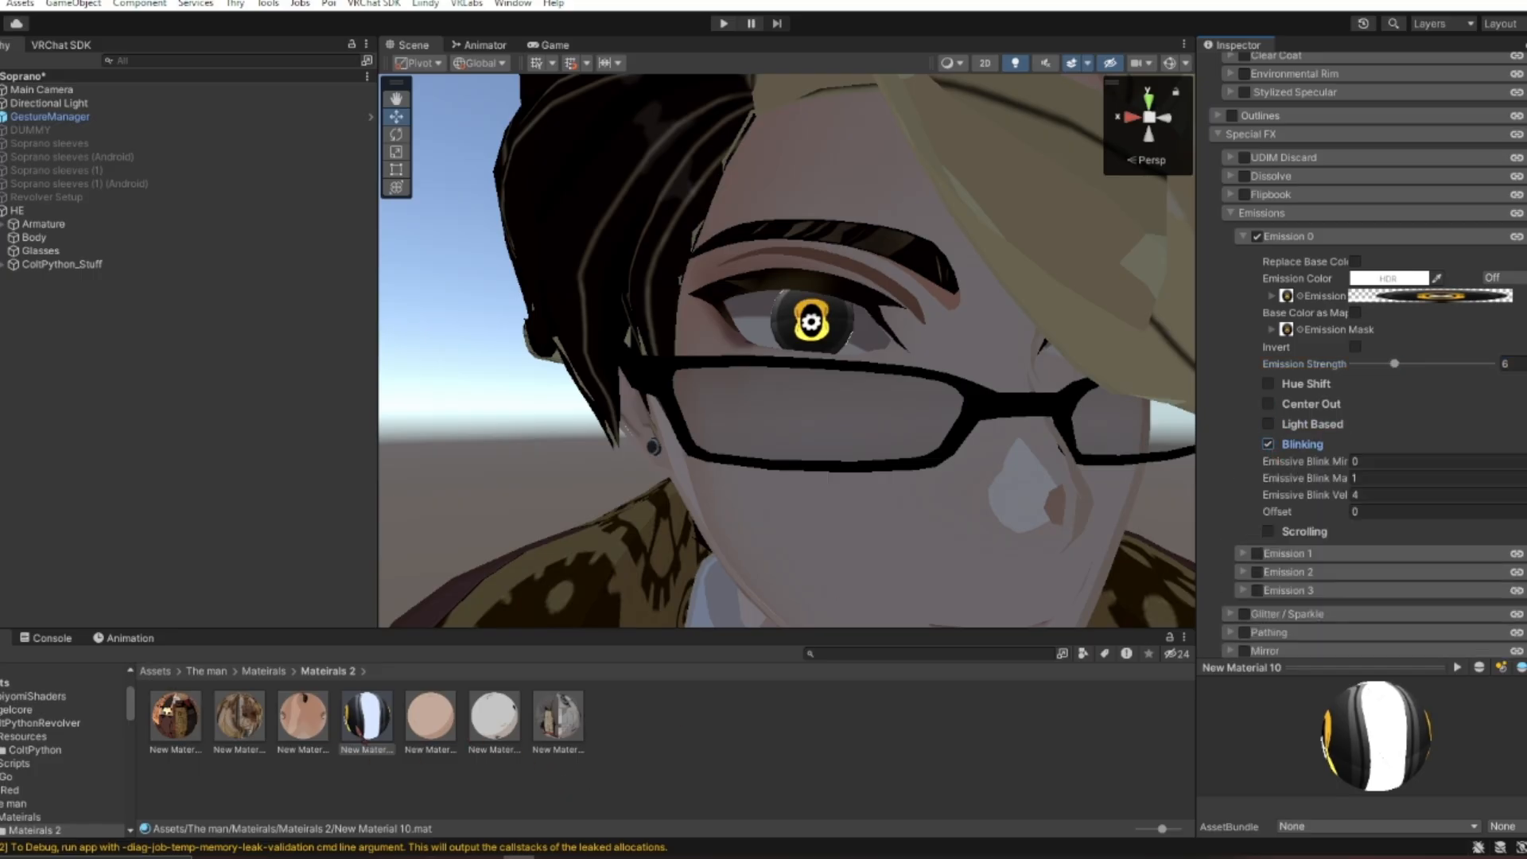
left_click_drag(364, 738, 836, 331)
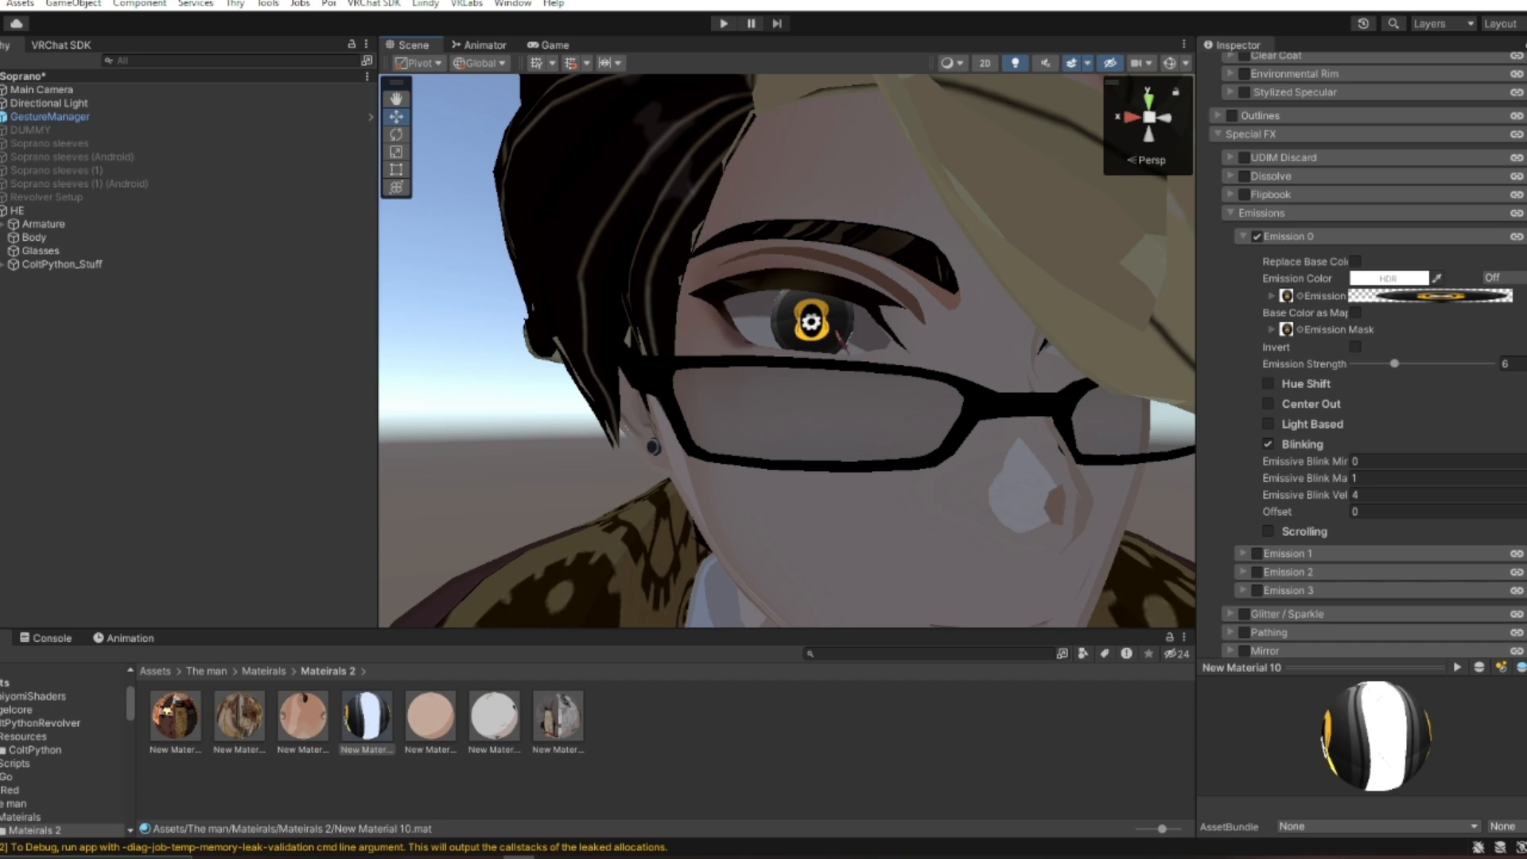
right_click_drag(773, 354, 819, 334)
key("s")
key("s")
key("w")
key("w")
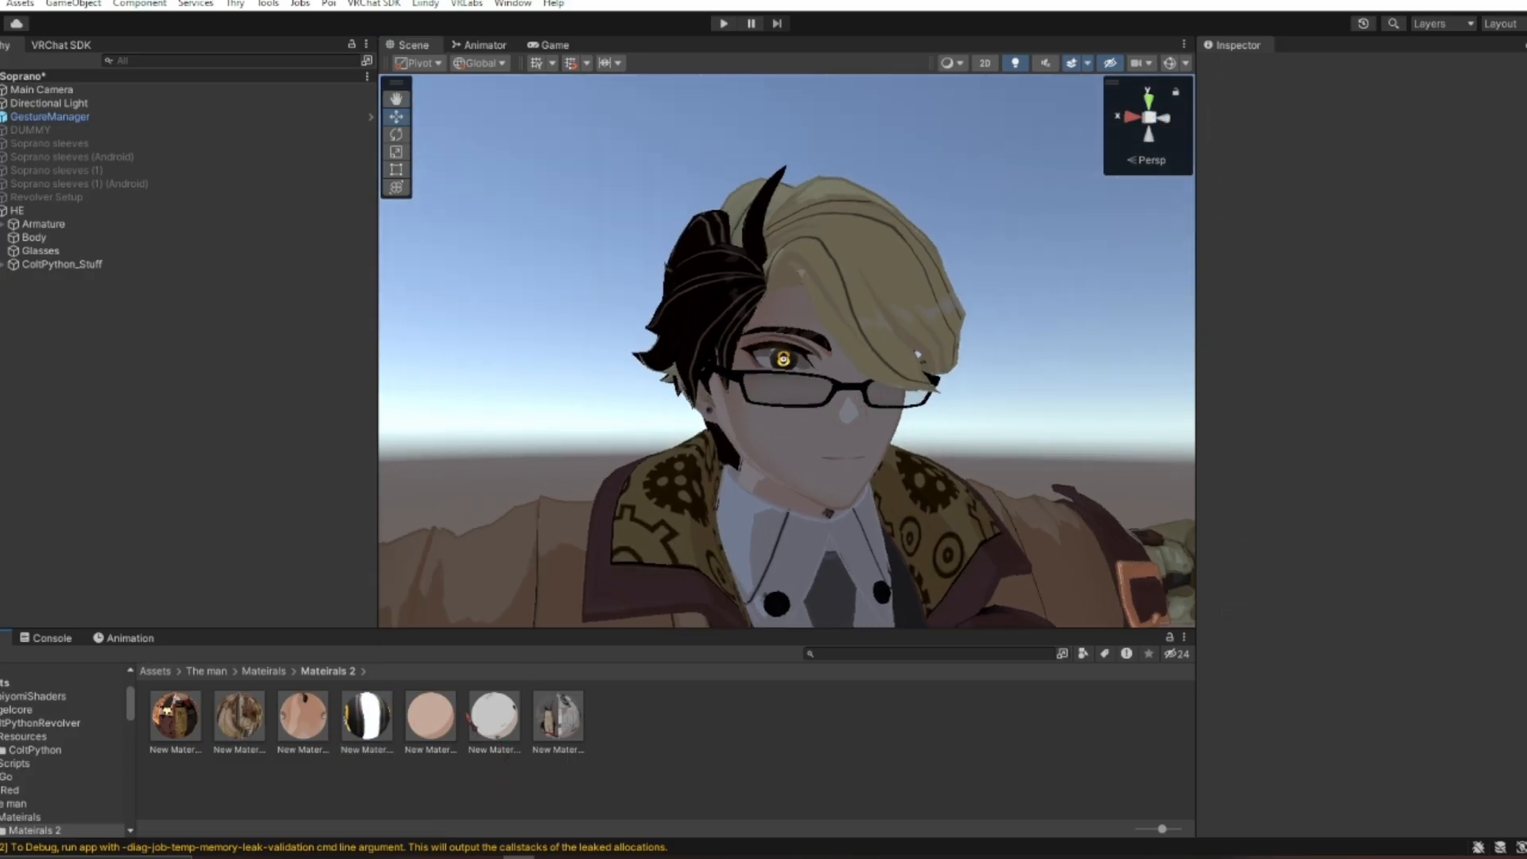
Try enabling Outlines on New Material 13 with a black color and a width of 0.2.
left_click(558, 716)
scroll(1289, 437, "down", 4)
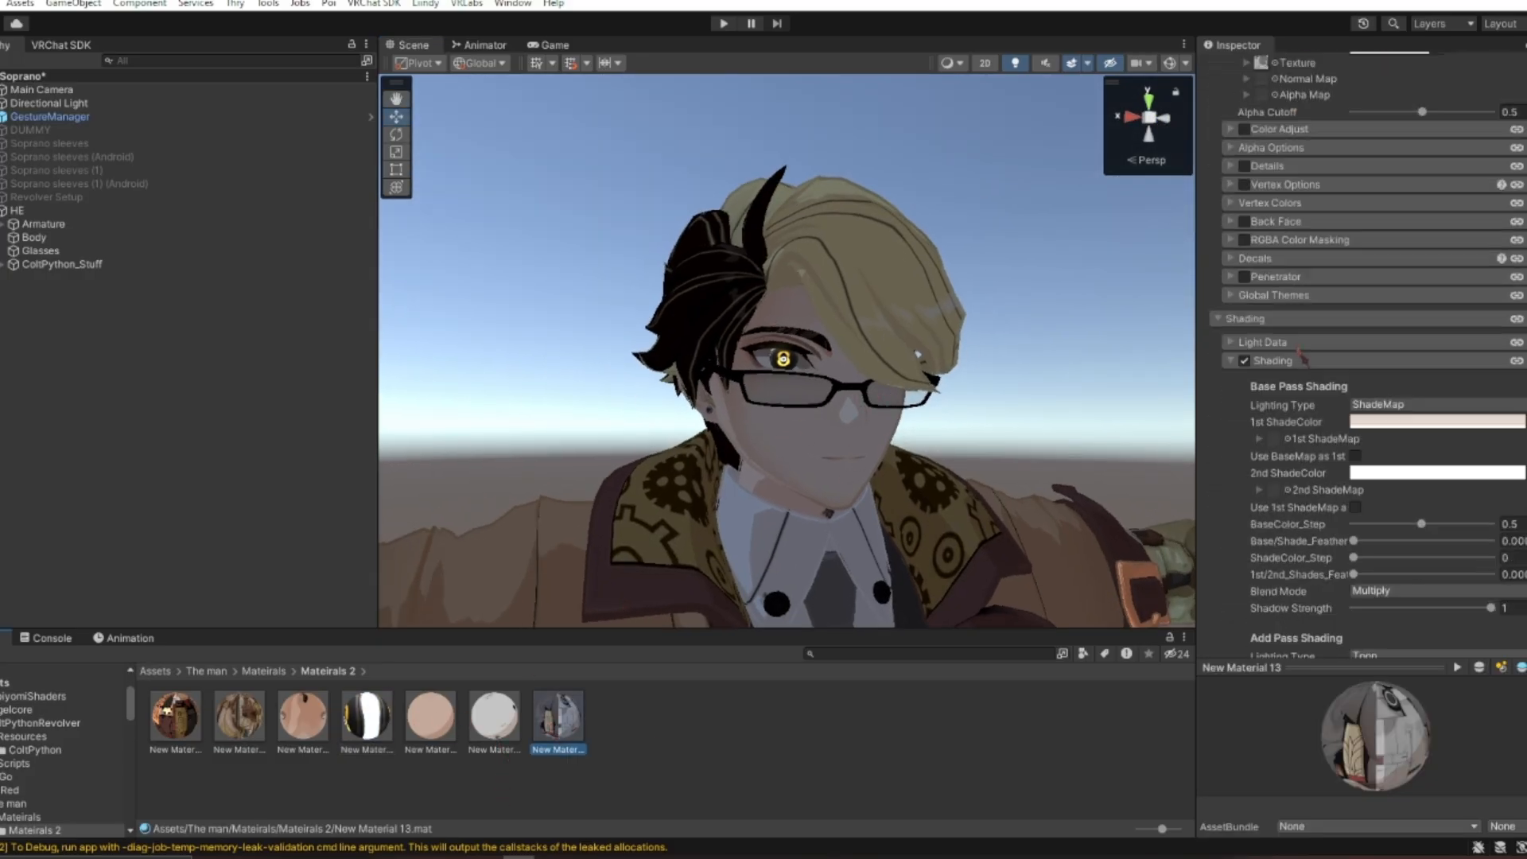
scroll(1388, 477, "down", 10)
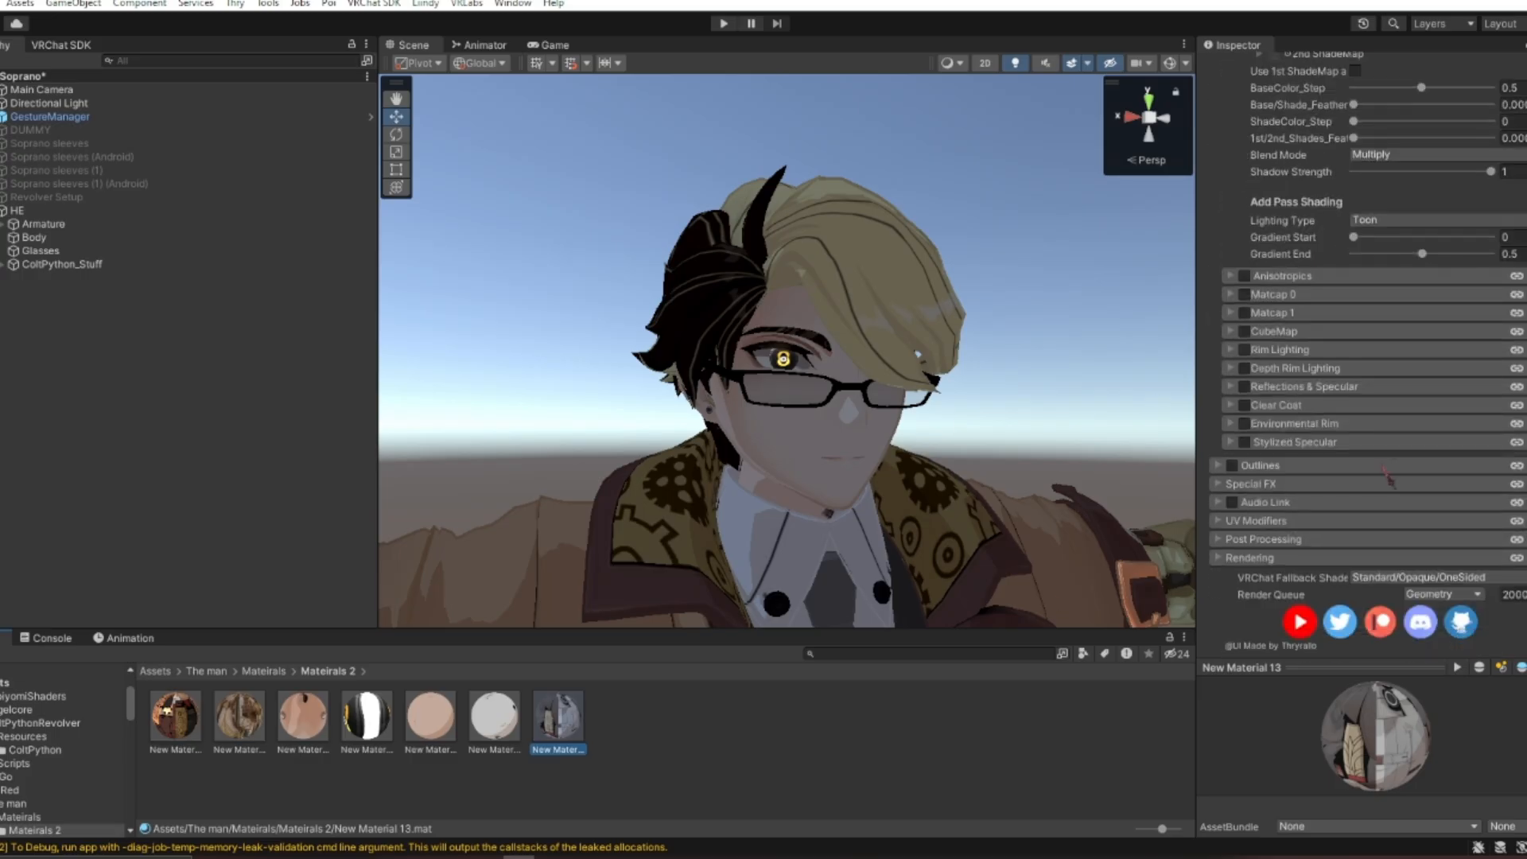
left_click(1233, 466)
scroll(1256, 478, "down", 3)
left_click(1391, 472)
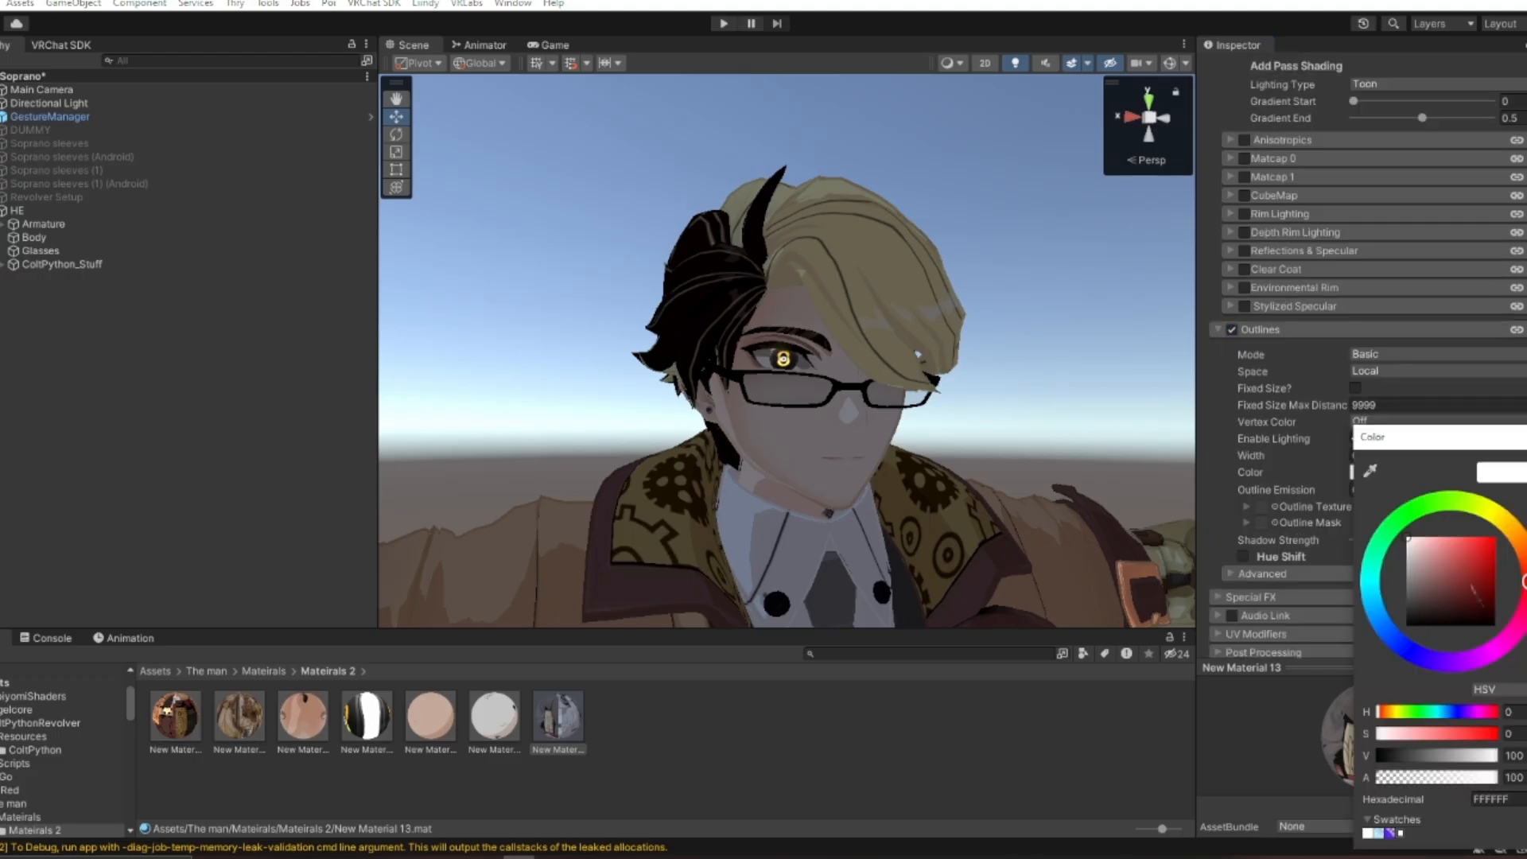
left_click(1492, 623)
left_click(1523, 437)
left_click(1424, 457)
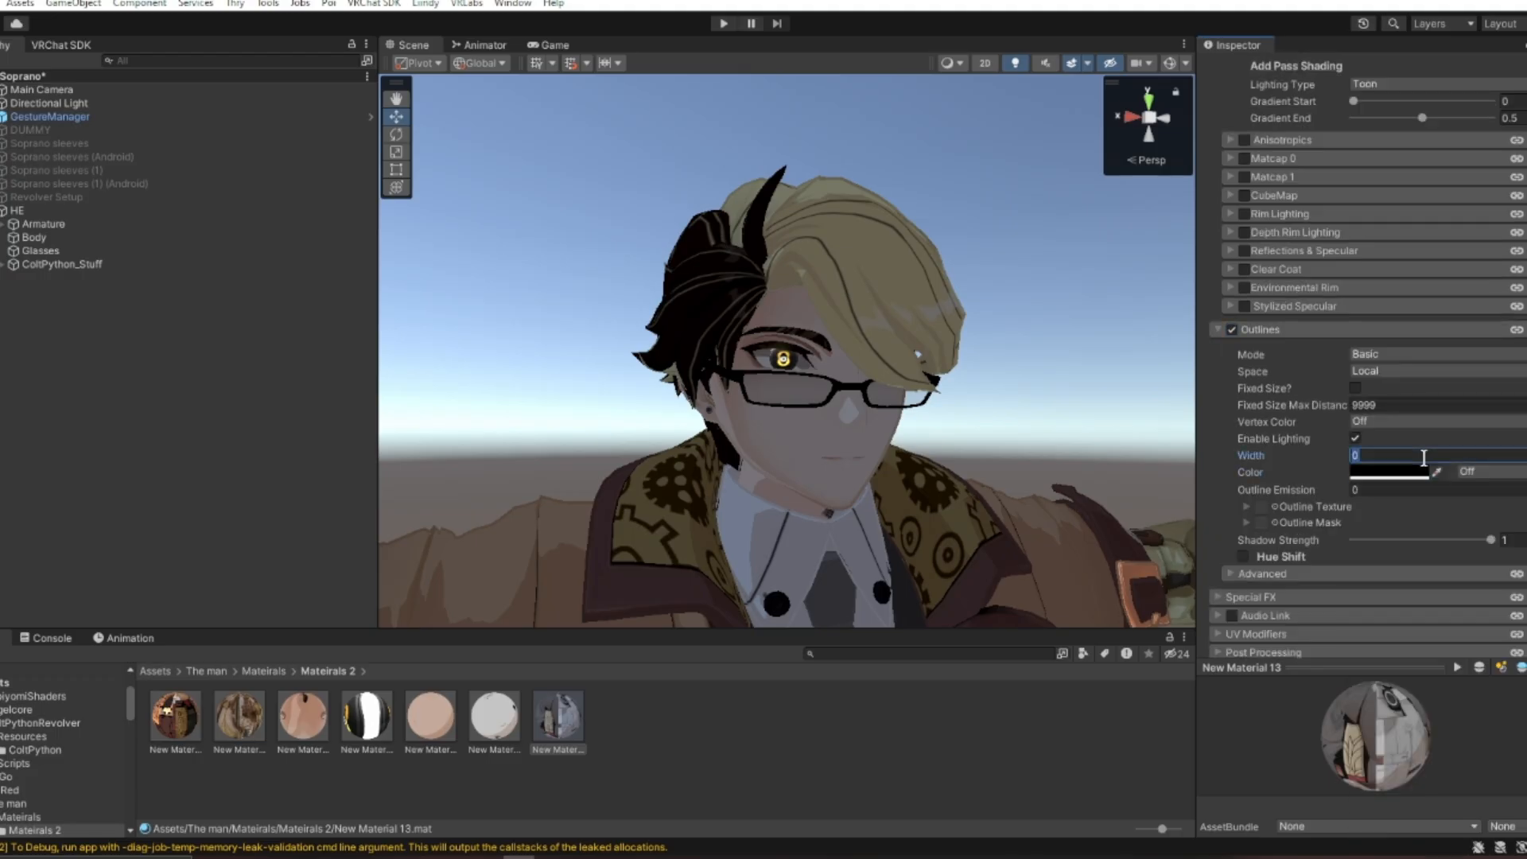
type("0.2")
Check the outlined areas on the avatar and disable Outlines on New Material 13.
key("w")
right_click_drag(892, 262, 950, 314)
key("w")
key("s")
left_click(1232, 330)
key("s")
key("w")
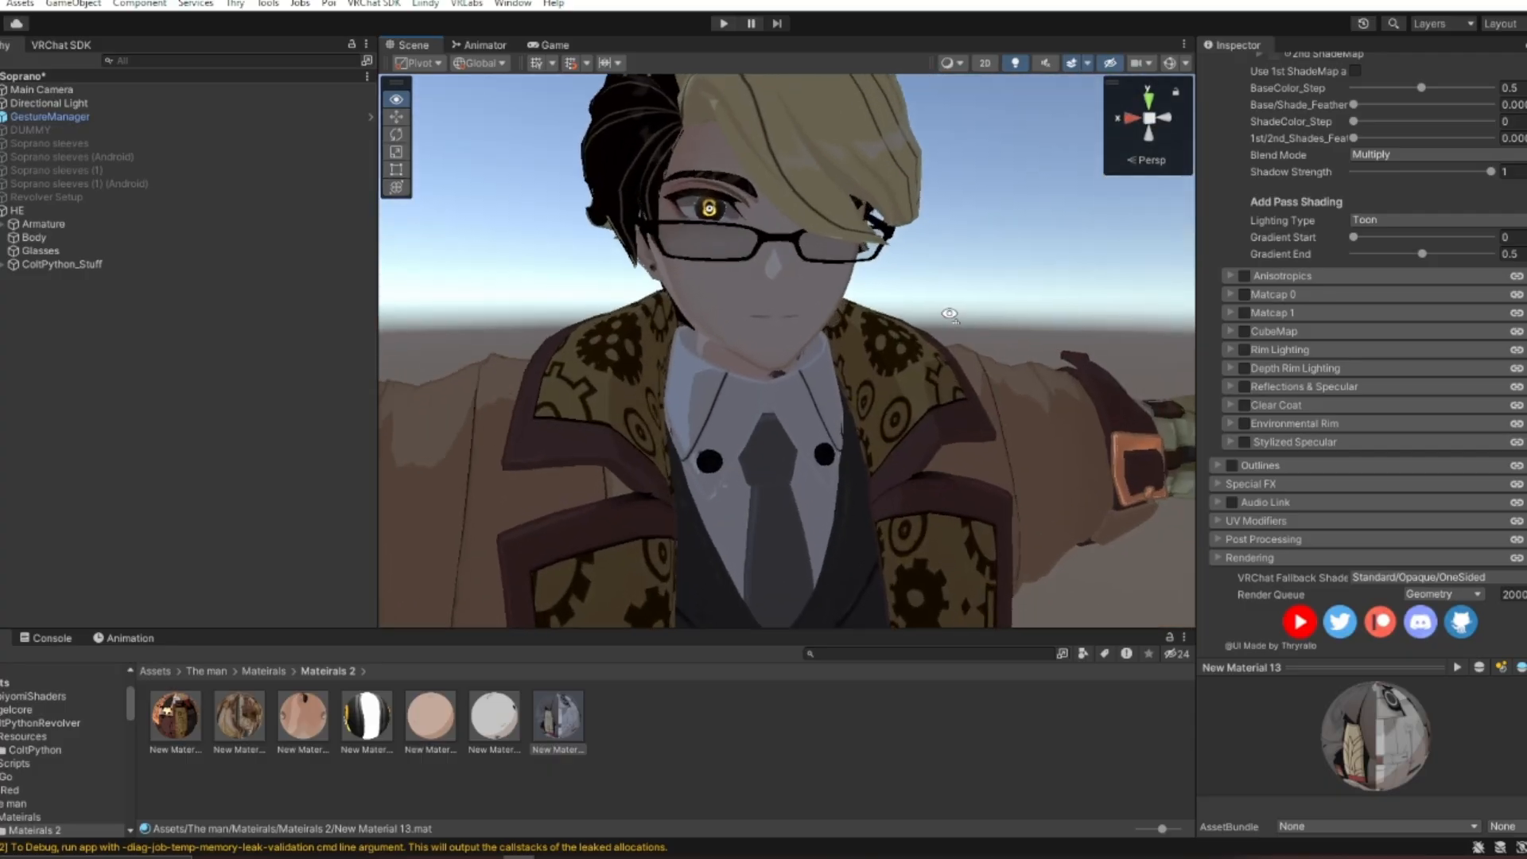
Look through the shader settings of New Material 12 and New Material 7.
left_click(494, 715)
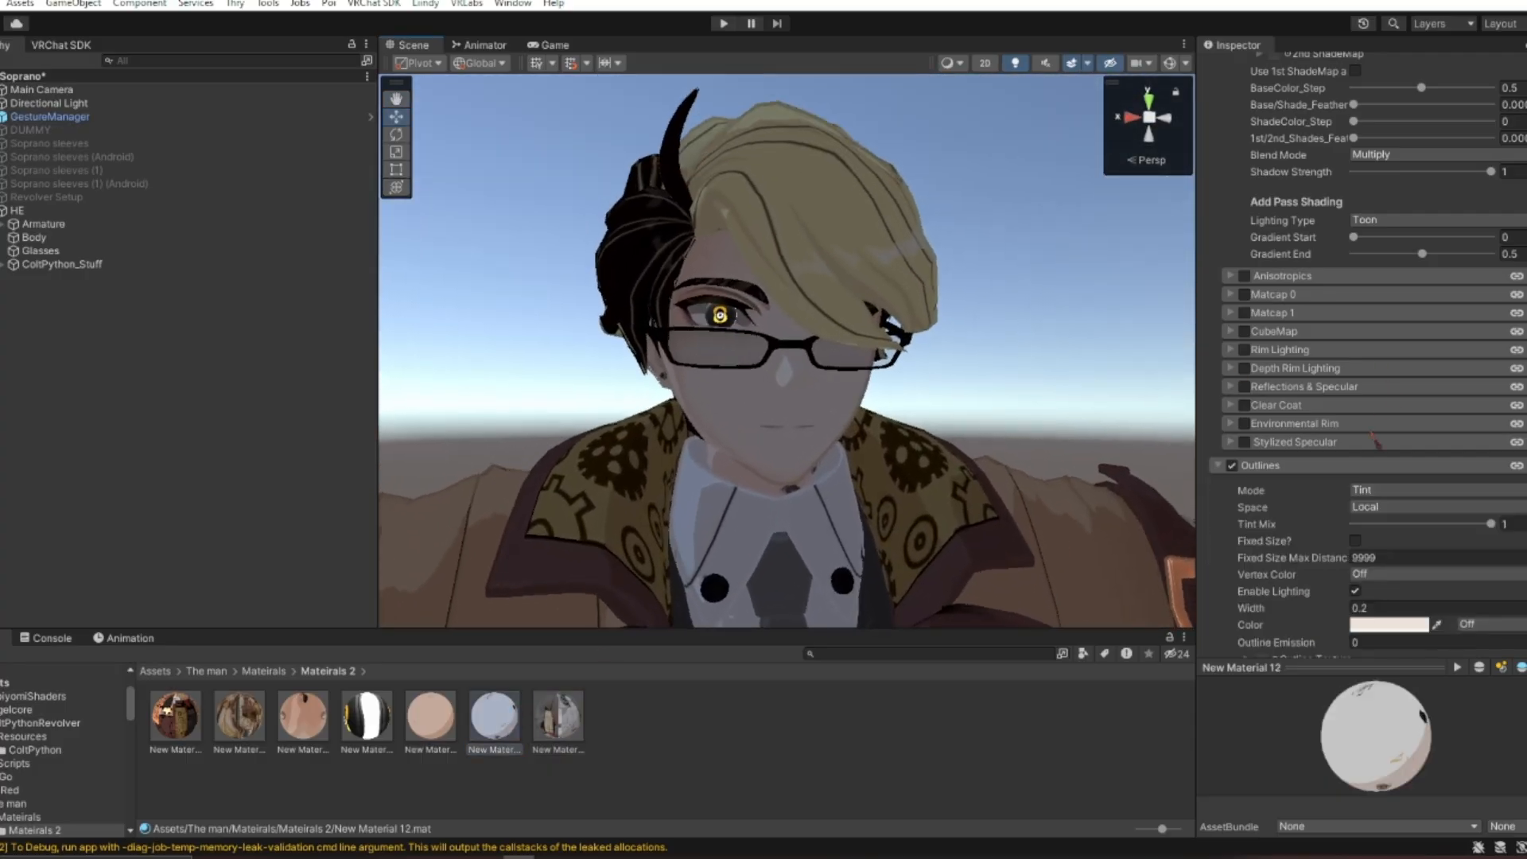
scroll(1375, 442, "up", 10)
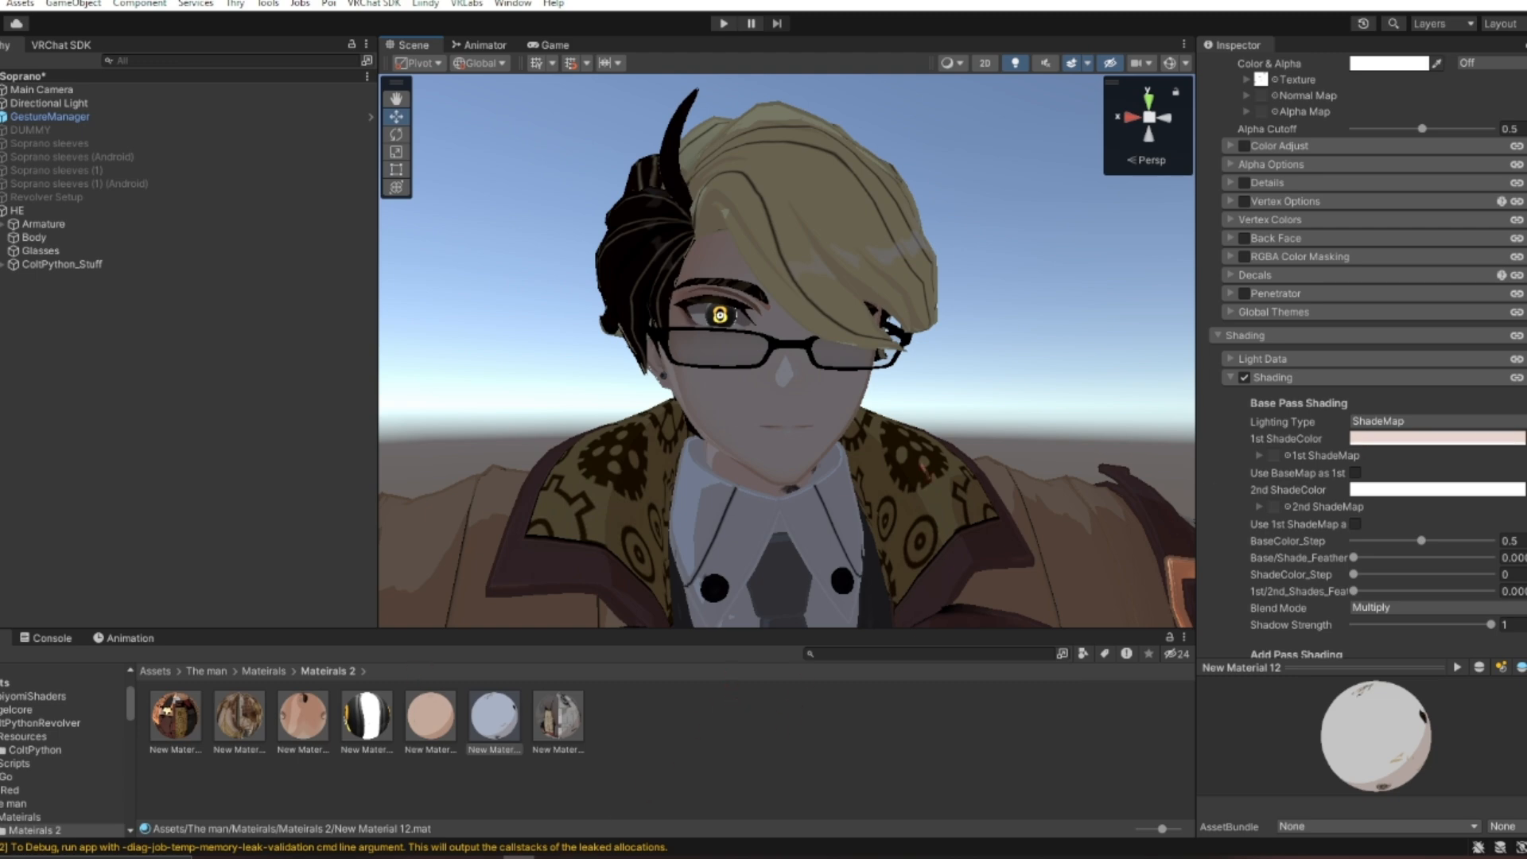
left_click(175, 716)
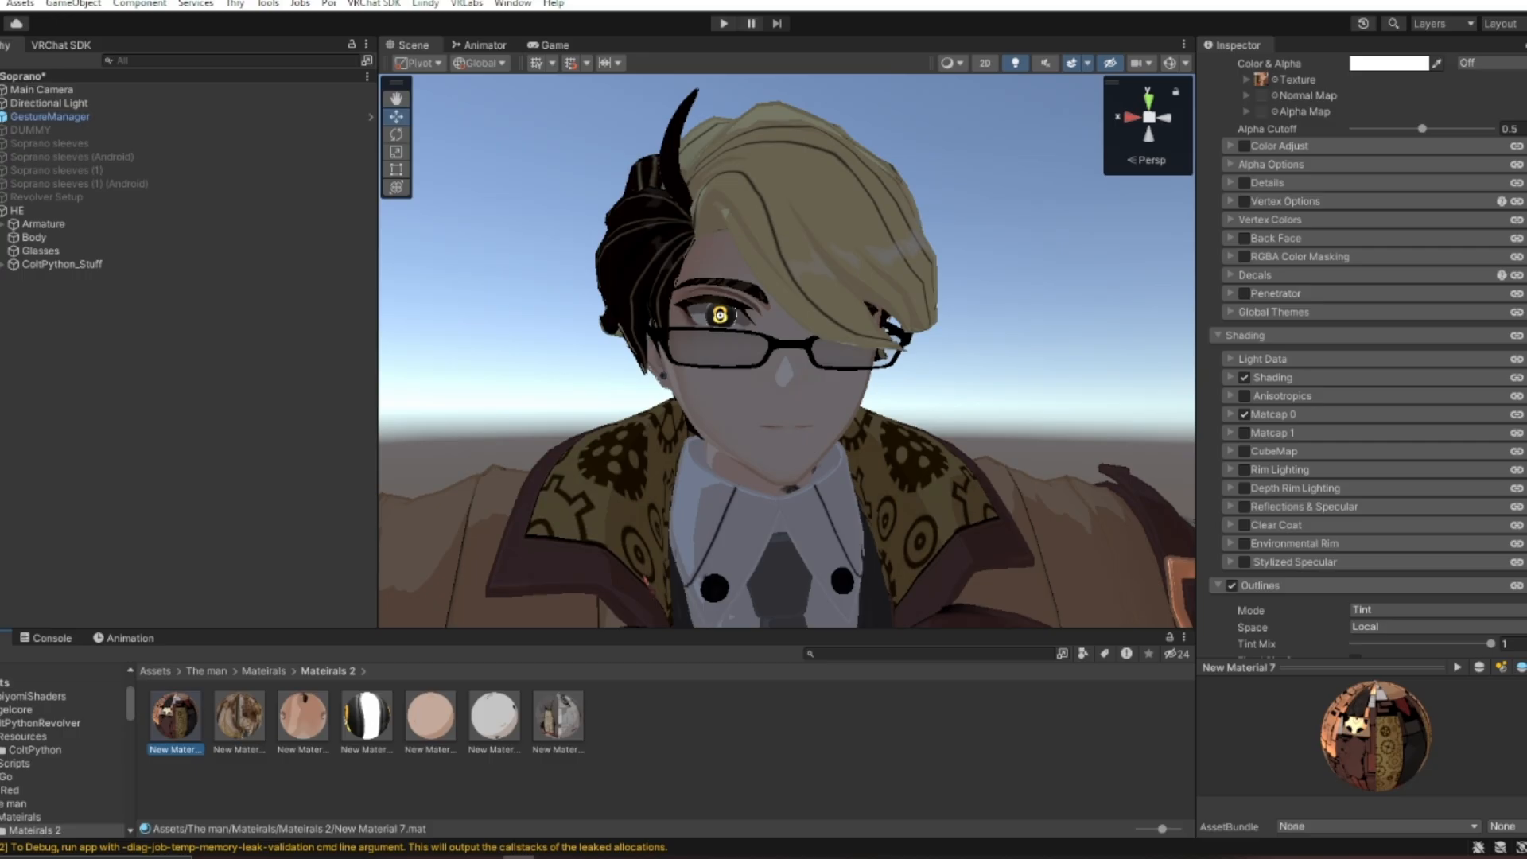
scroll(1372, 273, "up", 5)
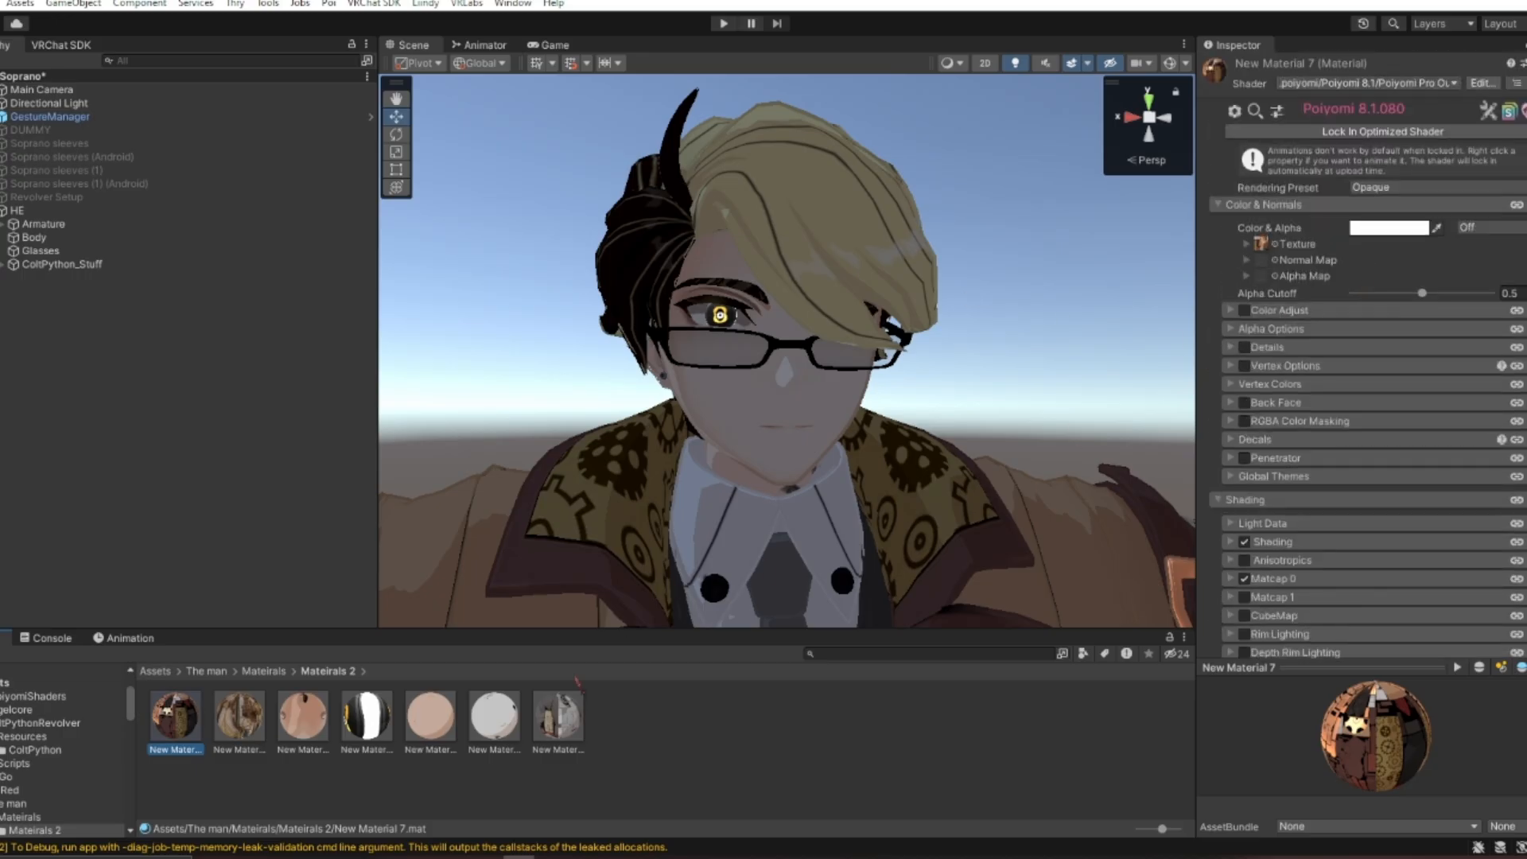
Enable Matcap 0 on New Material 12 and show its settings with the avatar's hair in view.
left_click(494, 716)
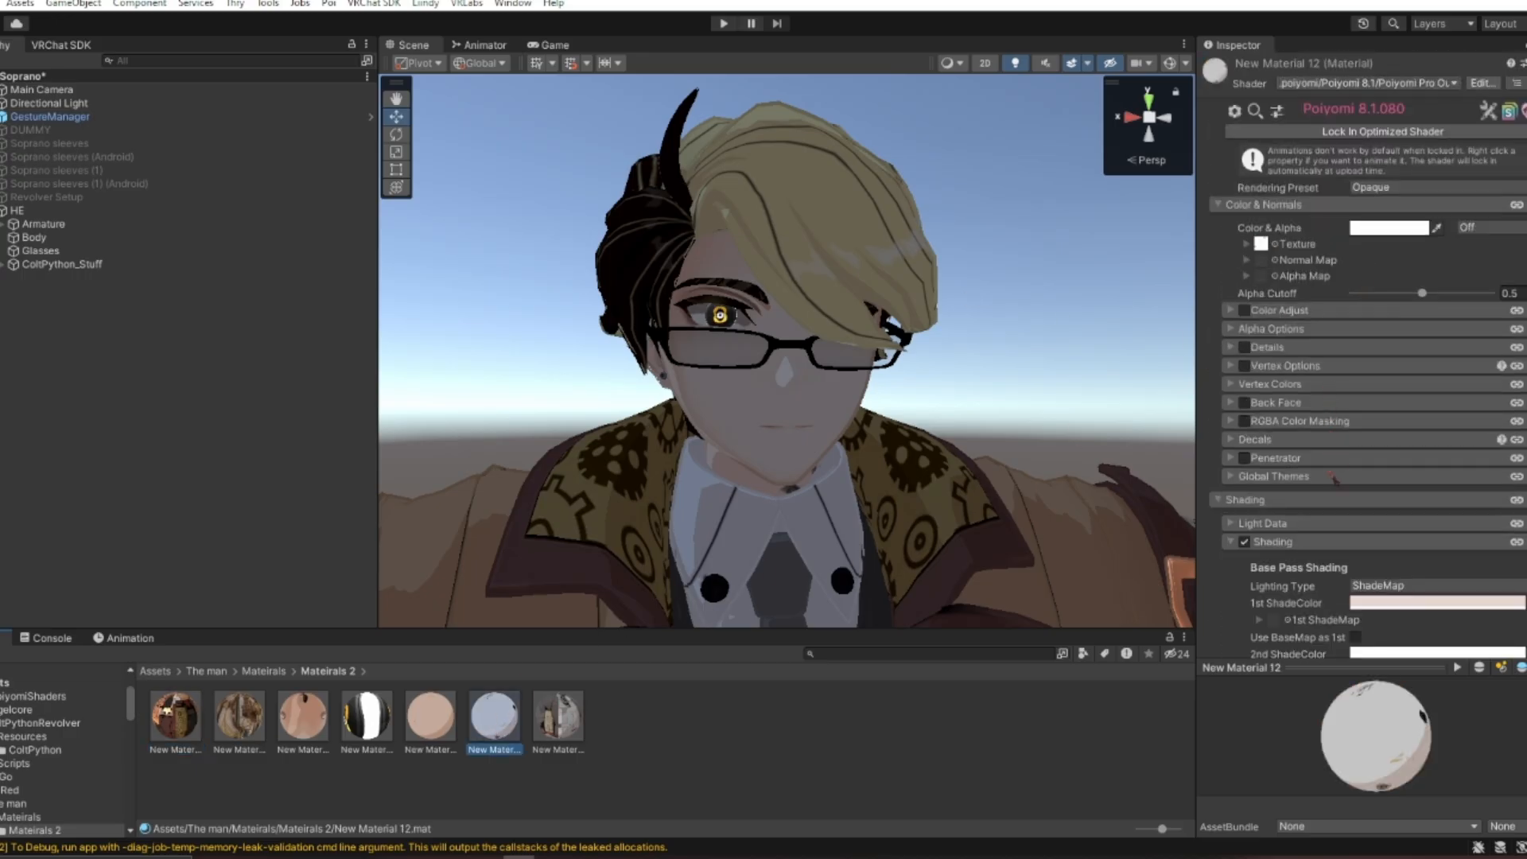
scroll(1312, 477, "down", 5)
left_click(1279, 316)
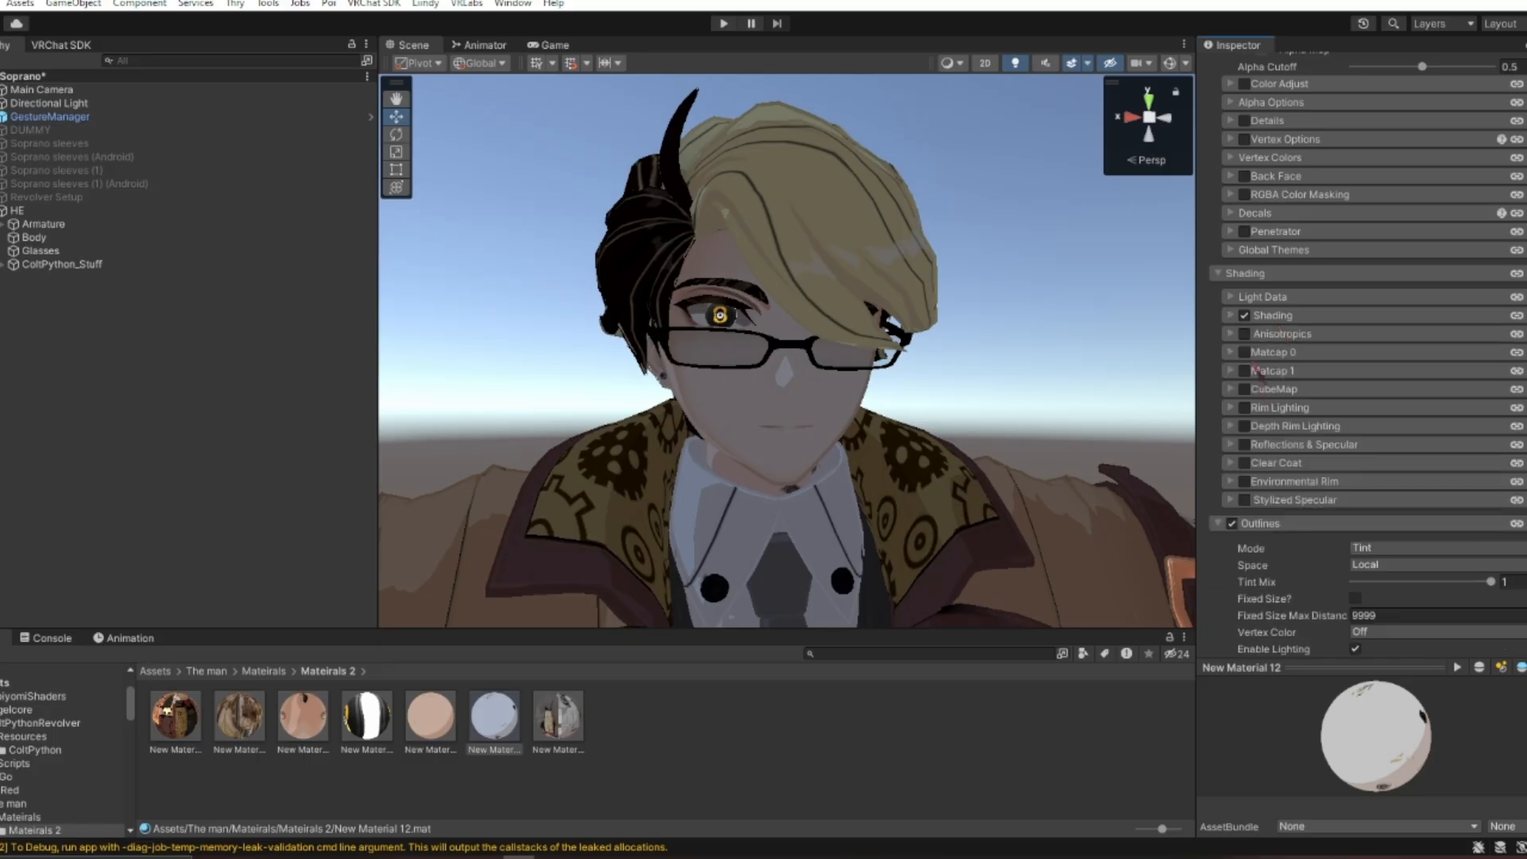
left_click(1244, 353)
left_click(1271, 352)
right_click_drag(932, 460, 1041, 518)
key("w")
key("a")
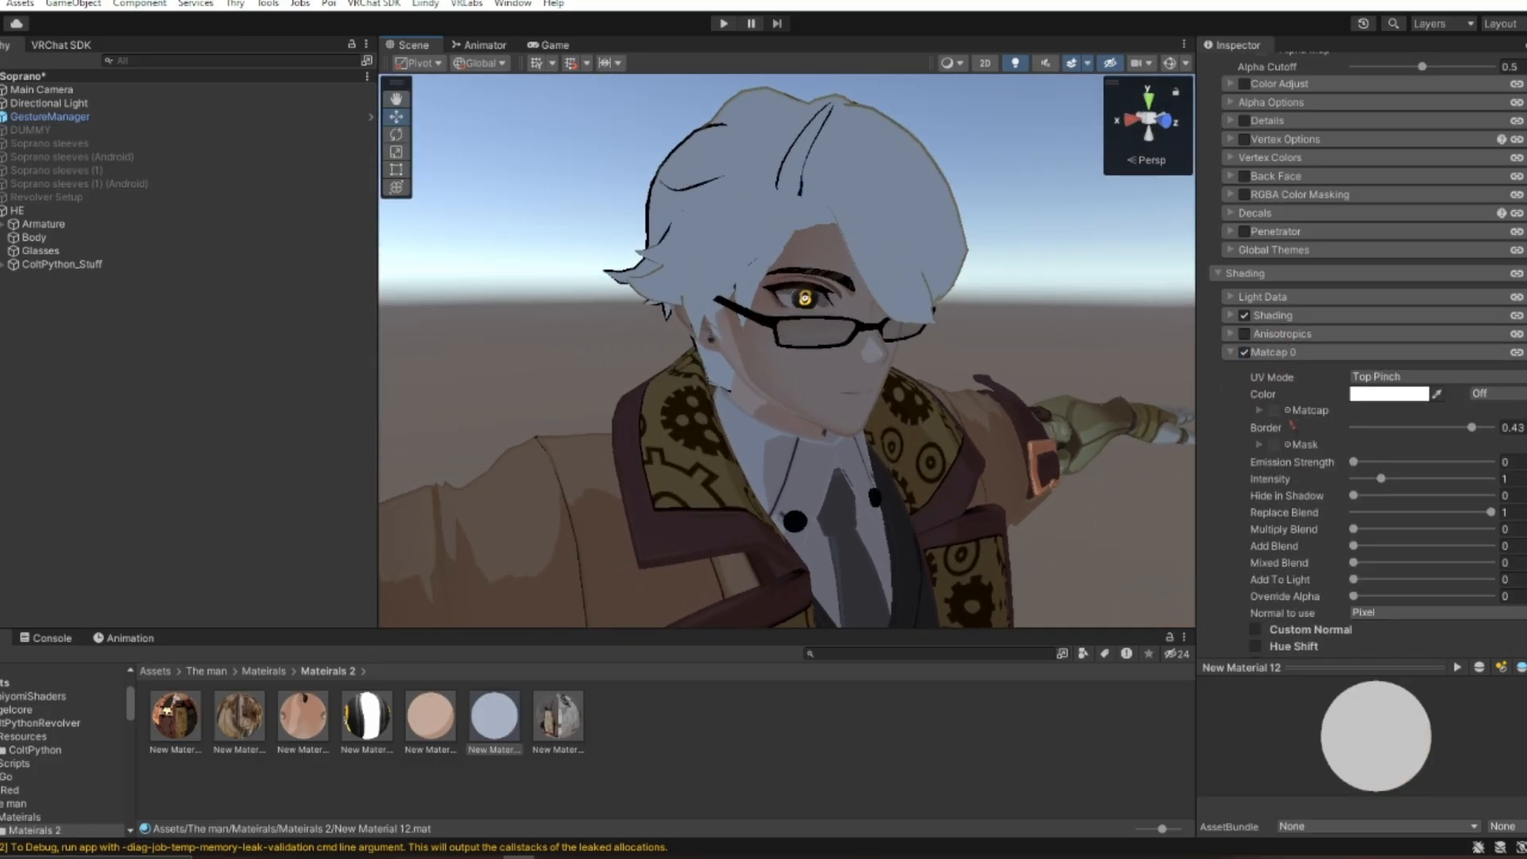
Search the textures for "matcap" and assign the grey sphere matcap with a highlight to New Material 12's Matcap 0.
left_click(1286, 411)
type("mat")
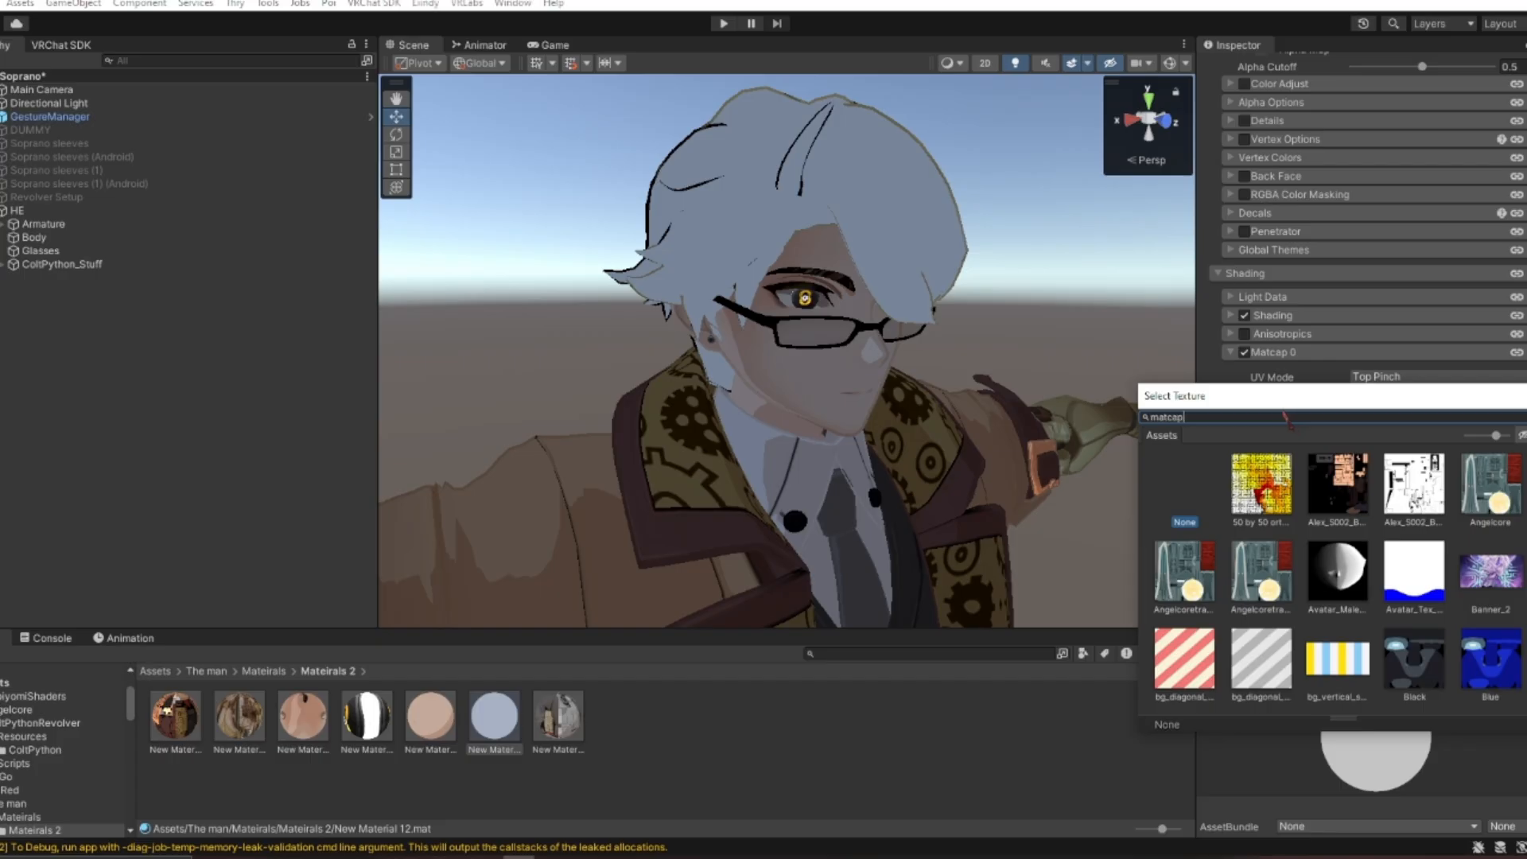
type("cap")
scroll(1413, 609, "down", 2)
scroll(1414, 608, "down", 5)
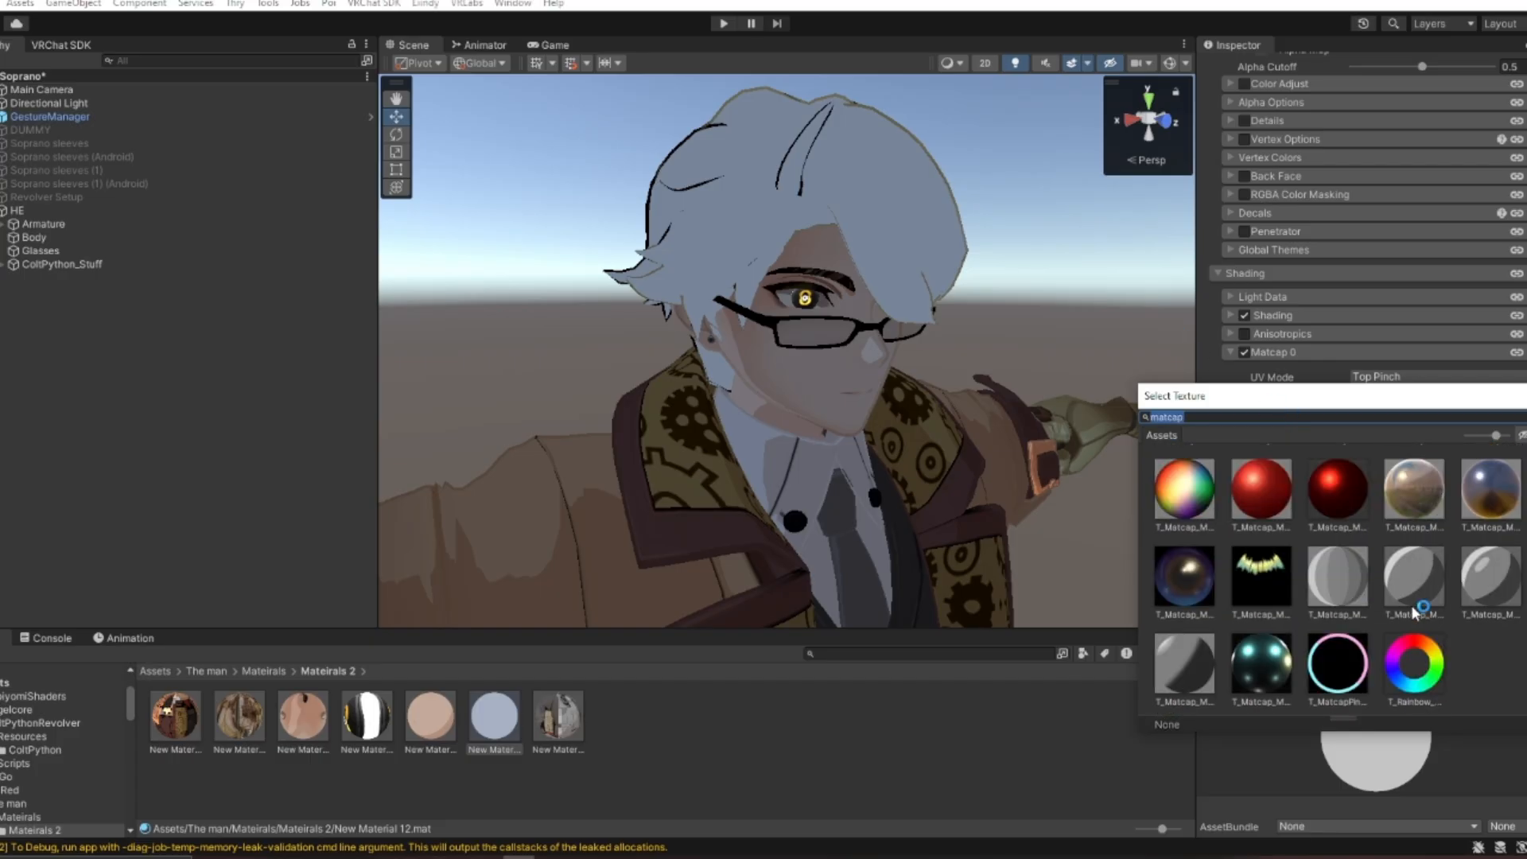
double_click(1492, 580)
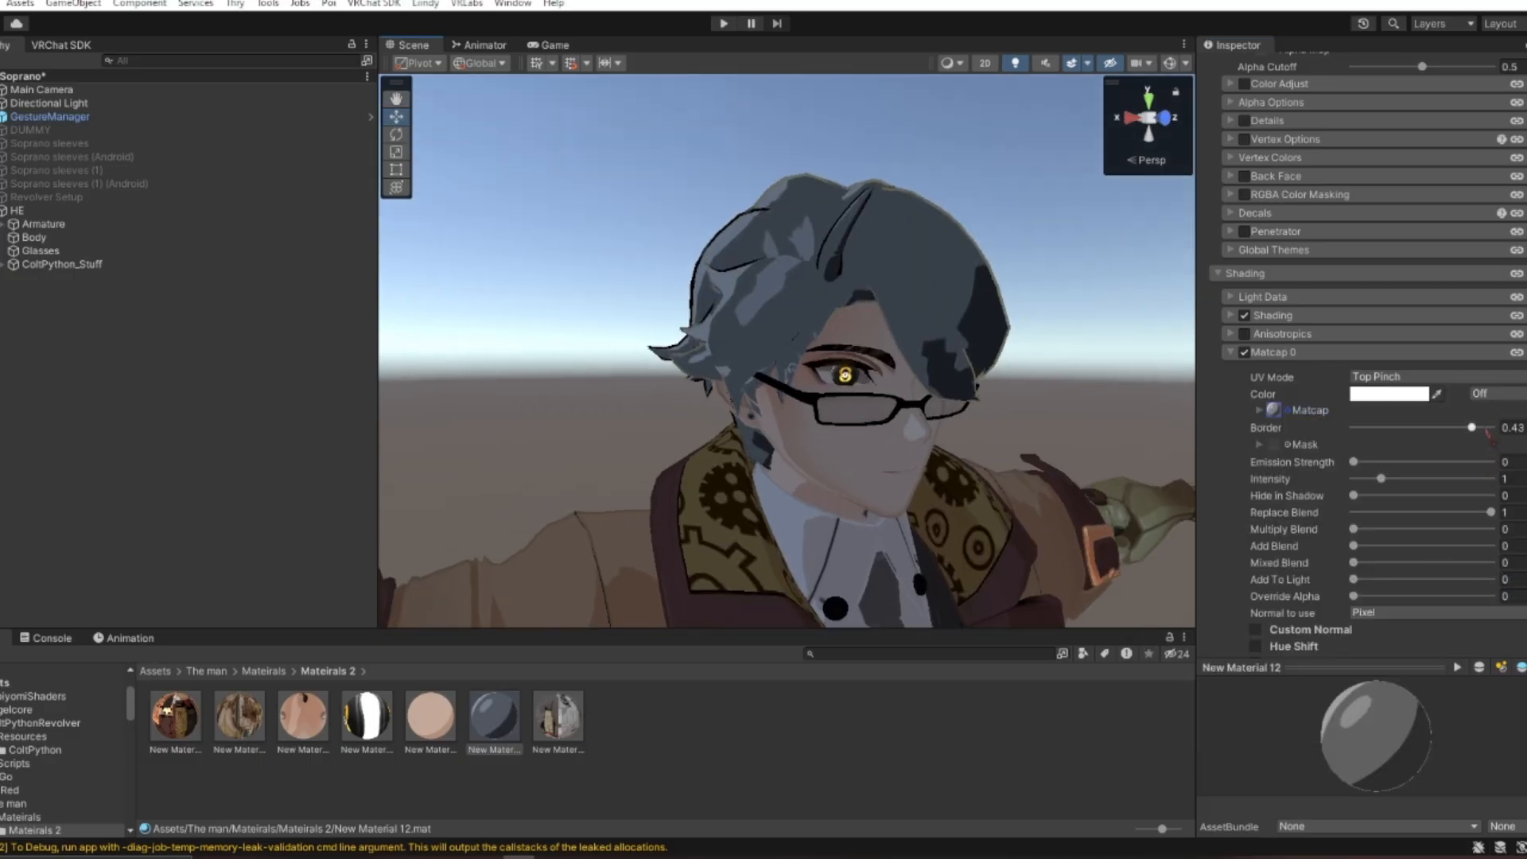
Set Matcap 0's Replace Blend to 0, Mixed Blend to 1 and Intensity to 5.
left_click_drag(1468, 513, 1353, 513)
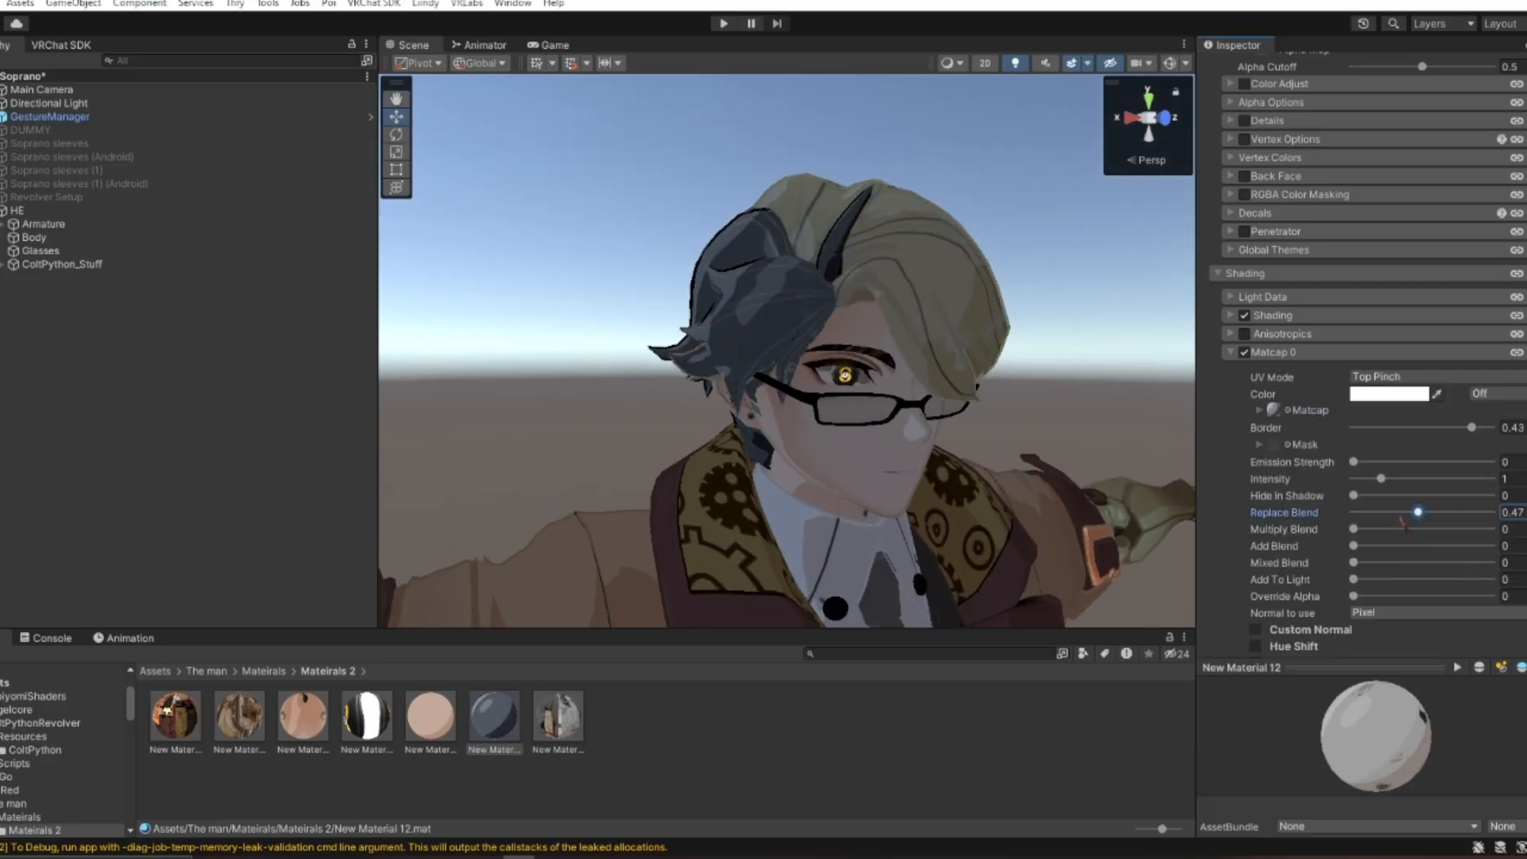
left_click_drag(1367, 565, 1492, 562)
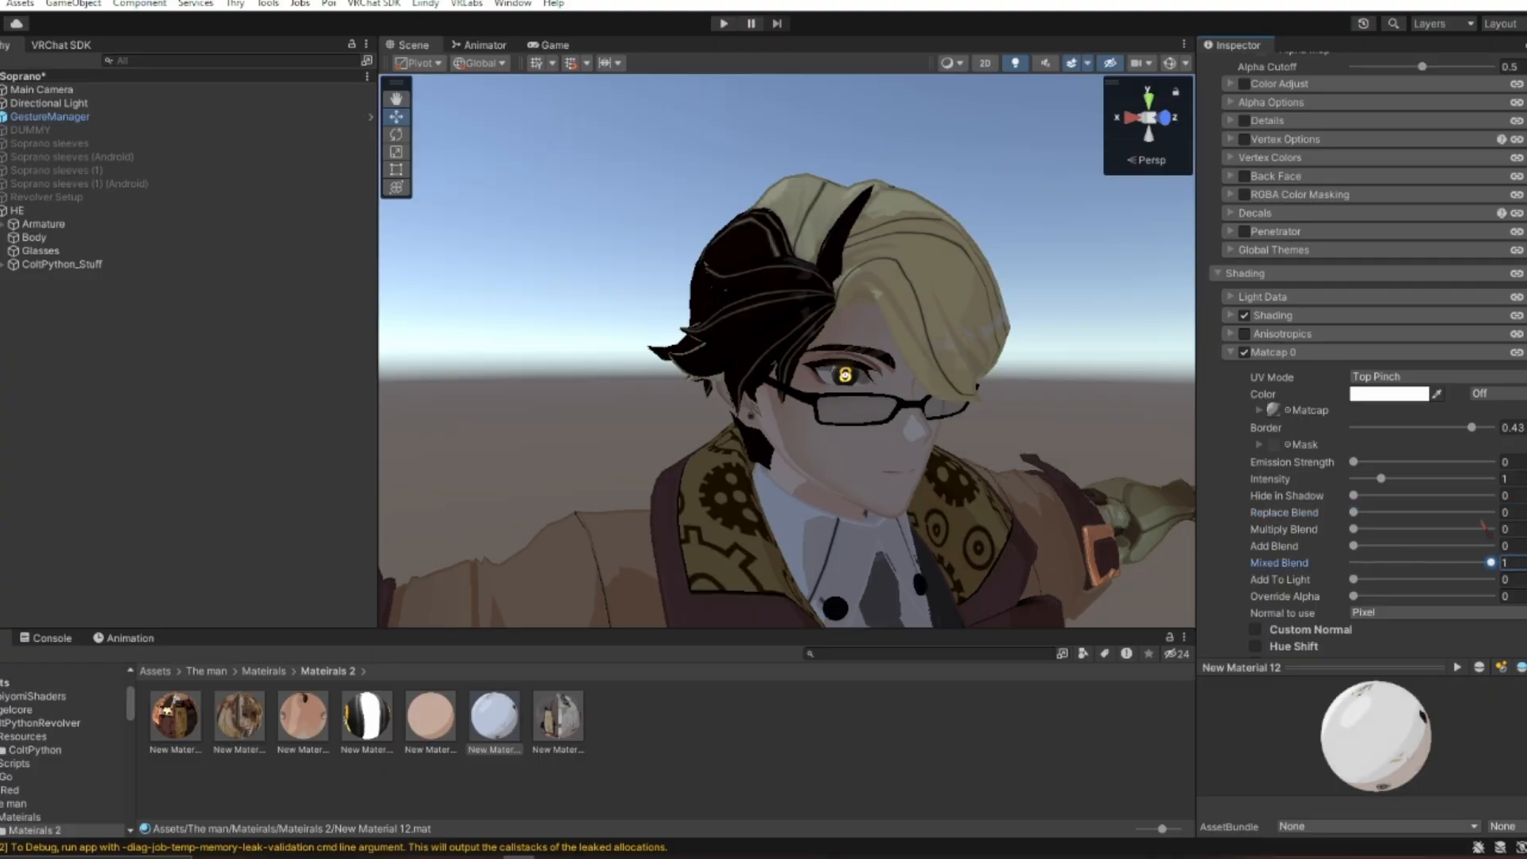
left_click_drag(1424, 481, 1493, 480)
Inspect the matcap shine on the hair from the side and up close, and disable Matcap 0 on New Material 12.
right_click_drag(983, 410, 200, 395)
left_click_drag(196, 388, 753, 423, "alt")
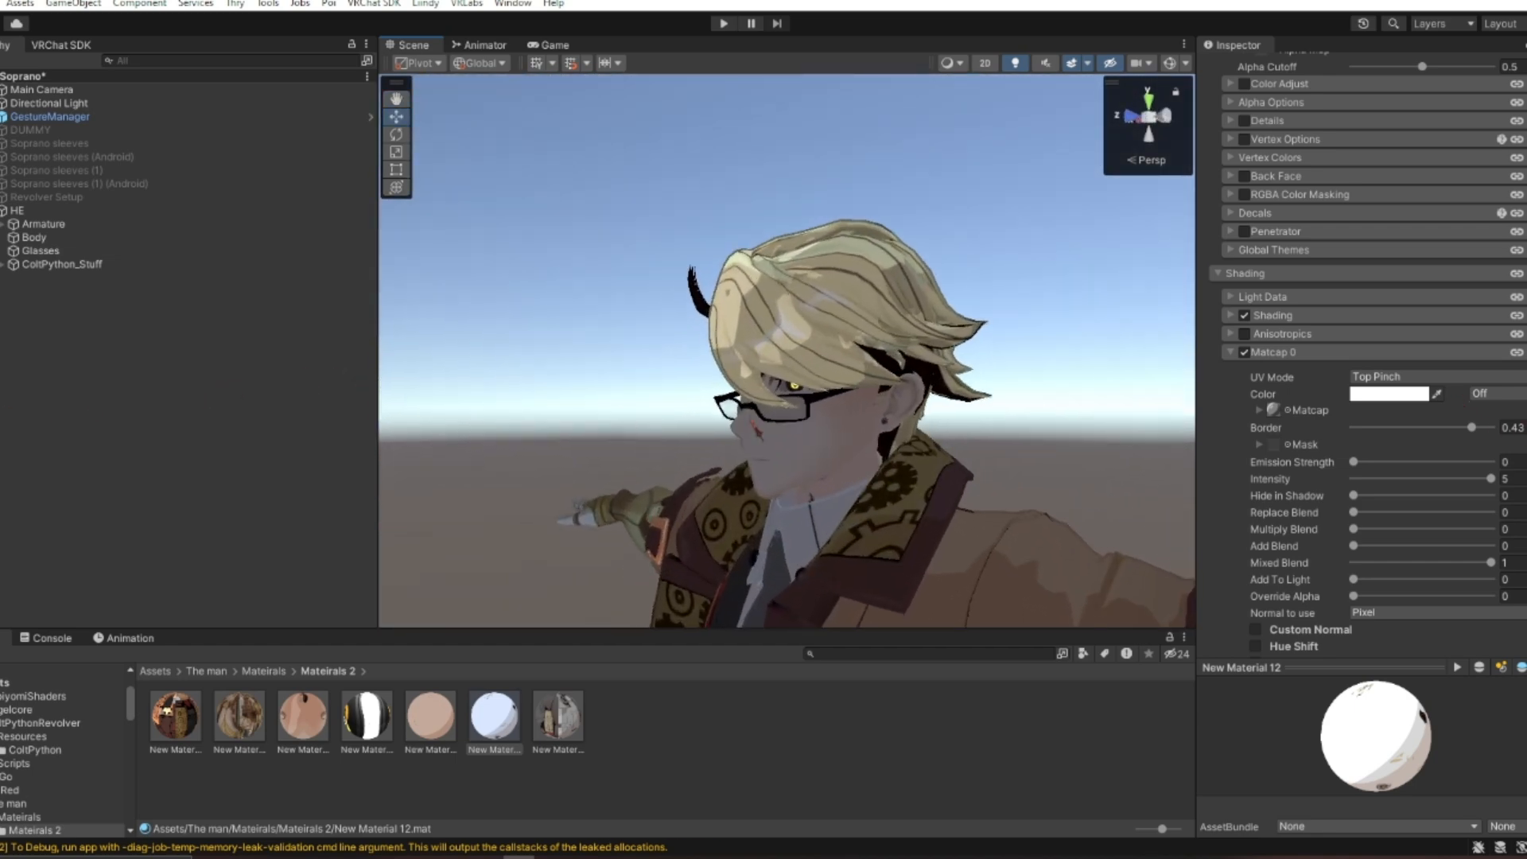
scroll(890, 341, "up", 6)
left_click_drag(890, 340, 930, 314, "alt")
scroll(931, 334, "down", 2)
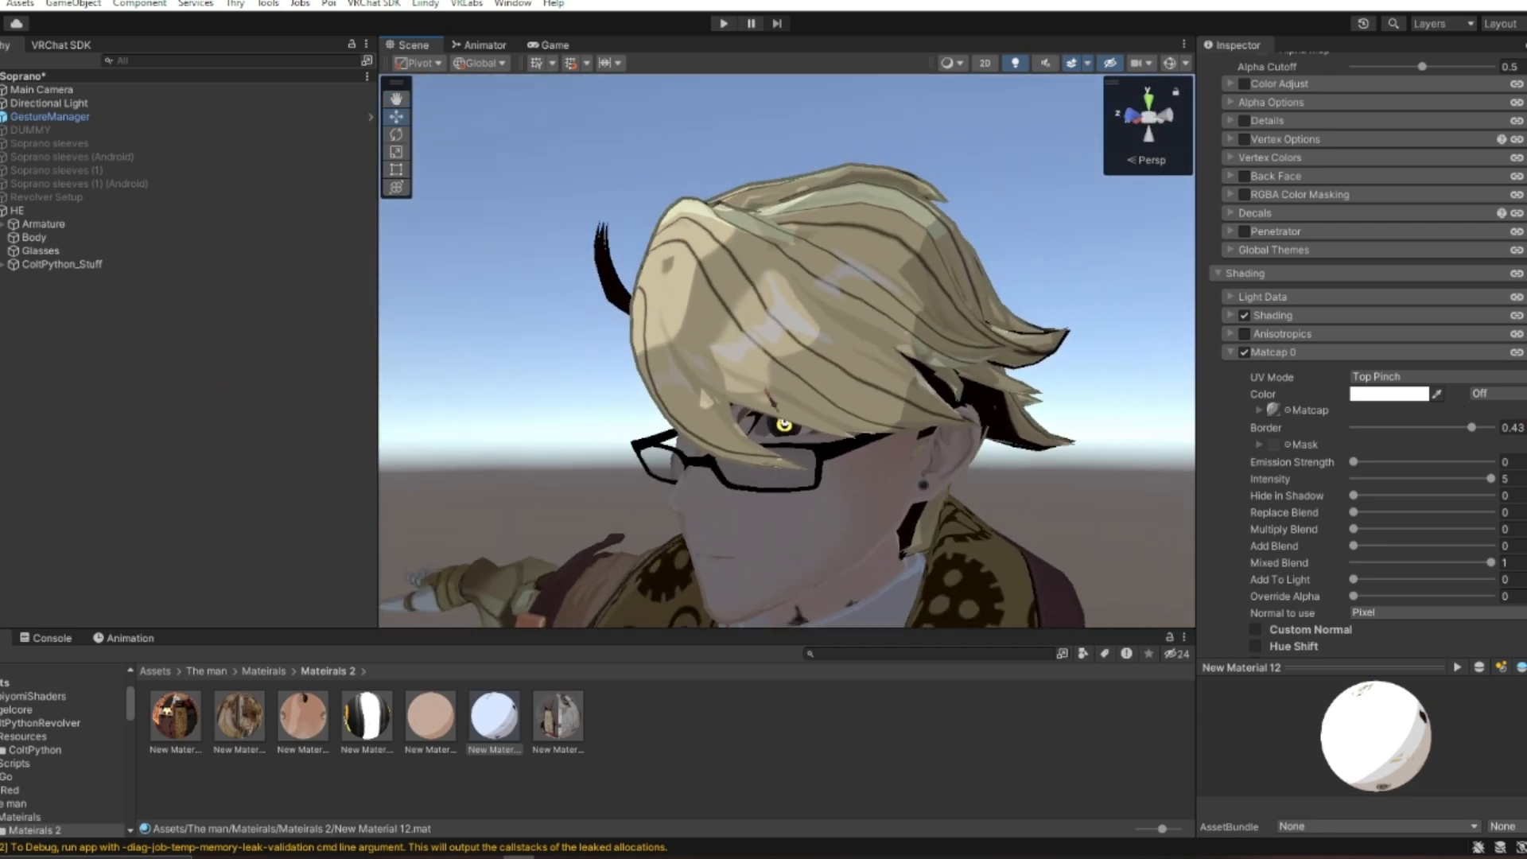
left_click_drag(701, 392, 824, 369, "alt")
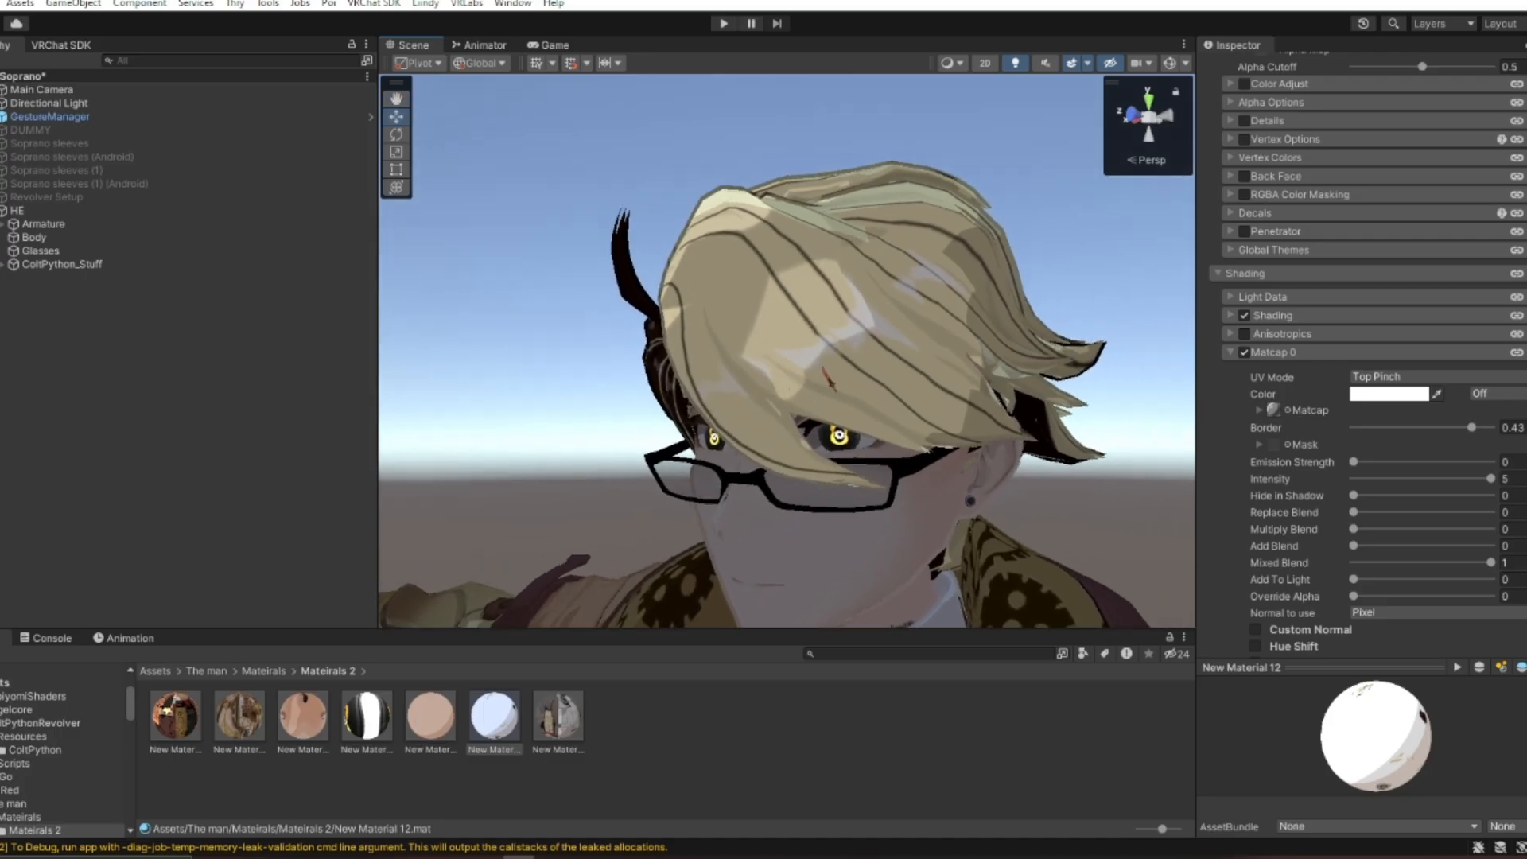
scroll(848, 277, "up", 6, "alt")
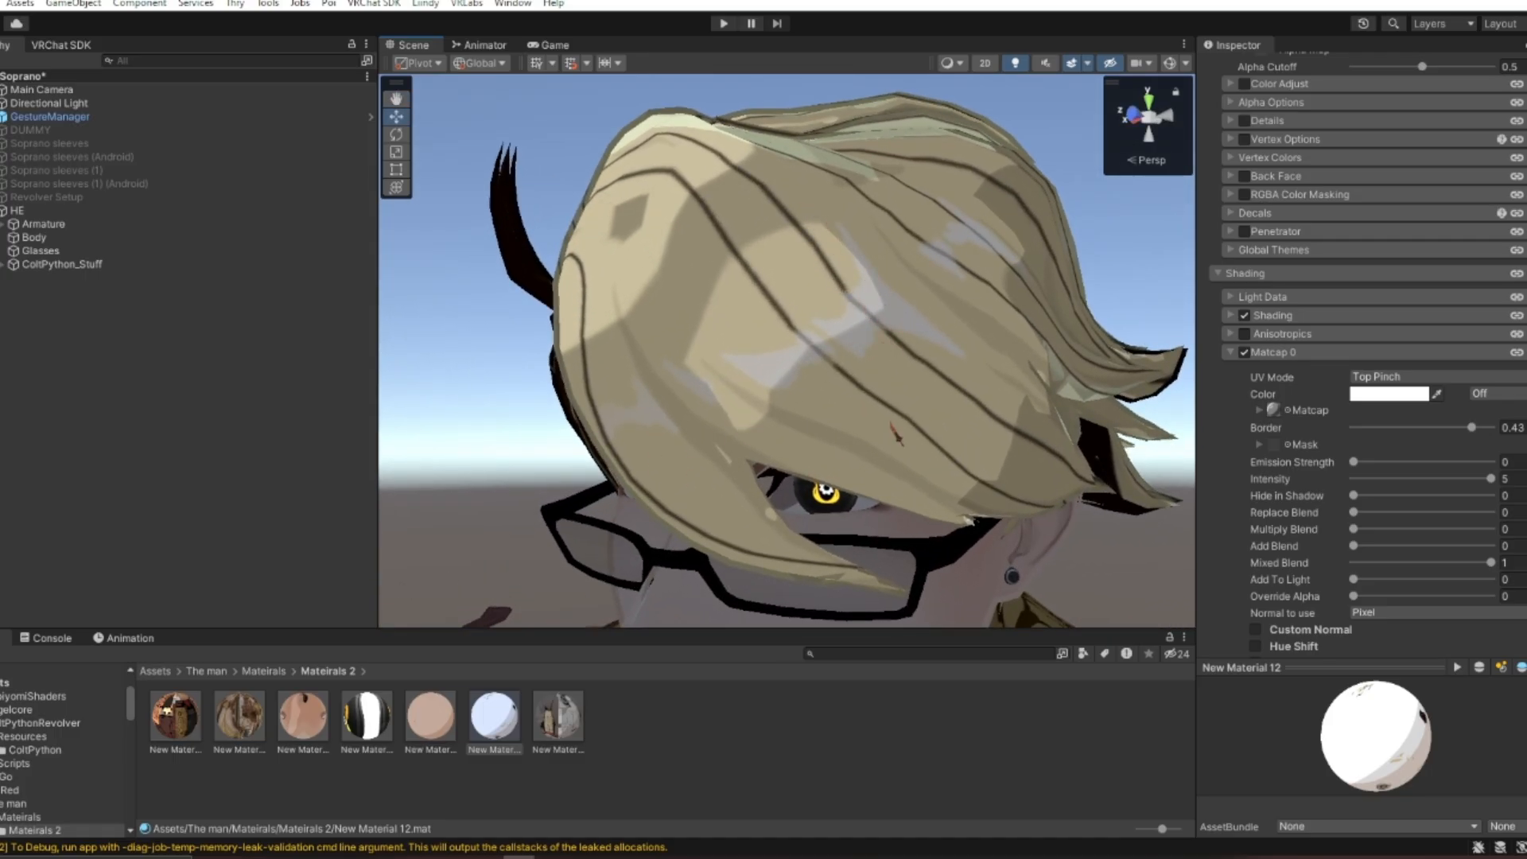
scroll(632, 455, "down", 6)
left_click(1244, 352)
left_click(1255, 355)
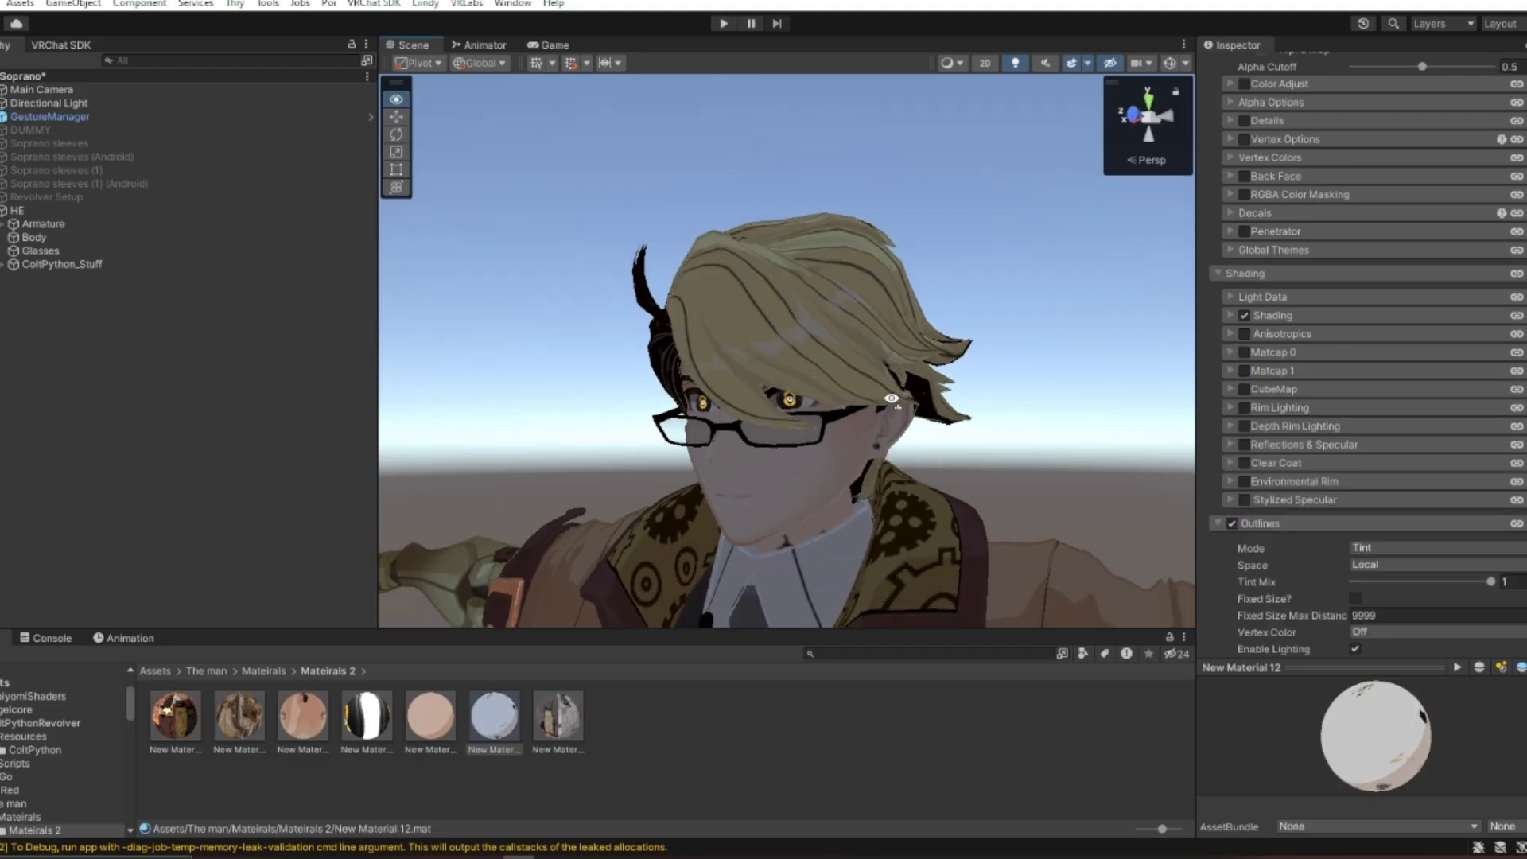
View the avatar from the front at a distance with the head, coat and arms in frame and nothing selected.
scroll(906, 393, "down", 5)
left_click_drag(931, 385, 1104, 403, "alt")
scroll(1105, 404, "up", 5)
key("s")
right_click_drag(1104, 403, 1079, 522)
key("w")
key("s")
right_click_drag(1036, 430, 1036, 386)
key("s")
key("w")
left_click(1038, 377)
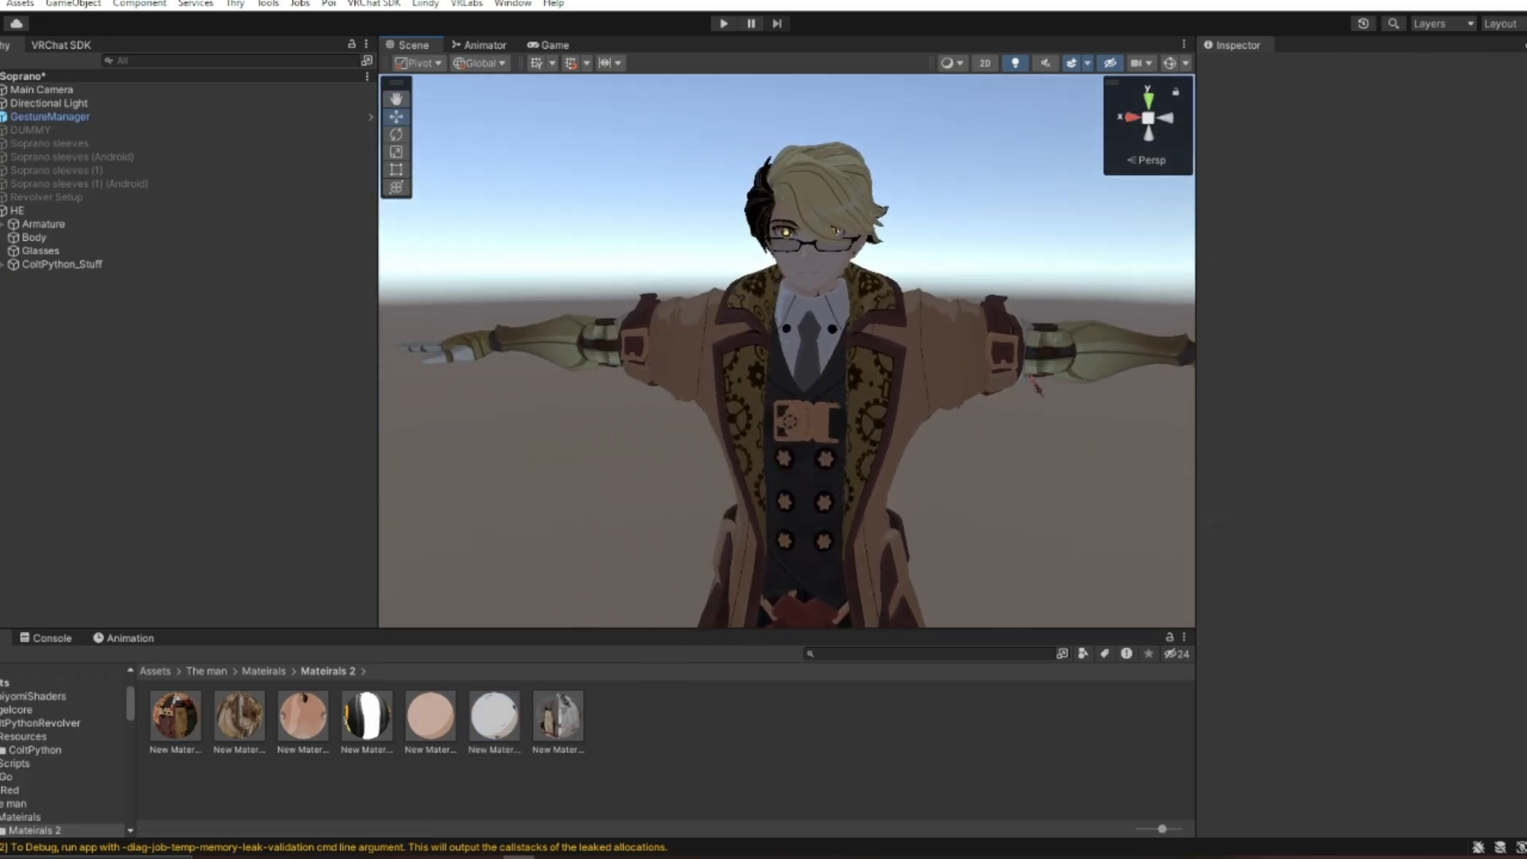